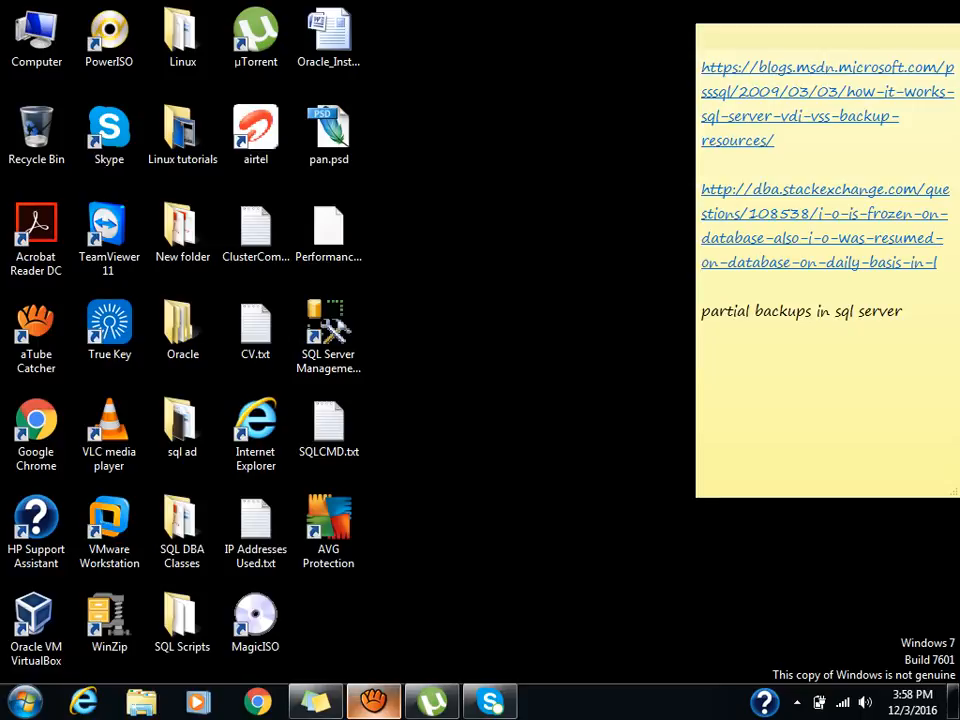
Launch SQL Server Management Studio from the desktop and pause the aTube Catcher recording.
left_click(373, 701)
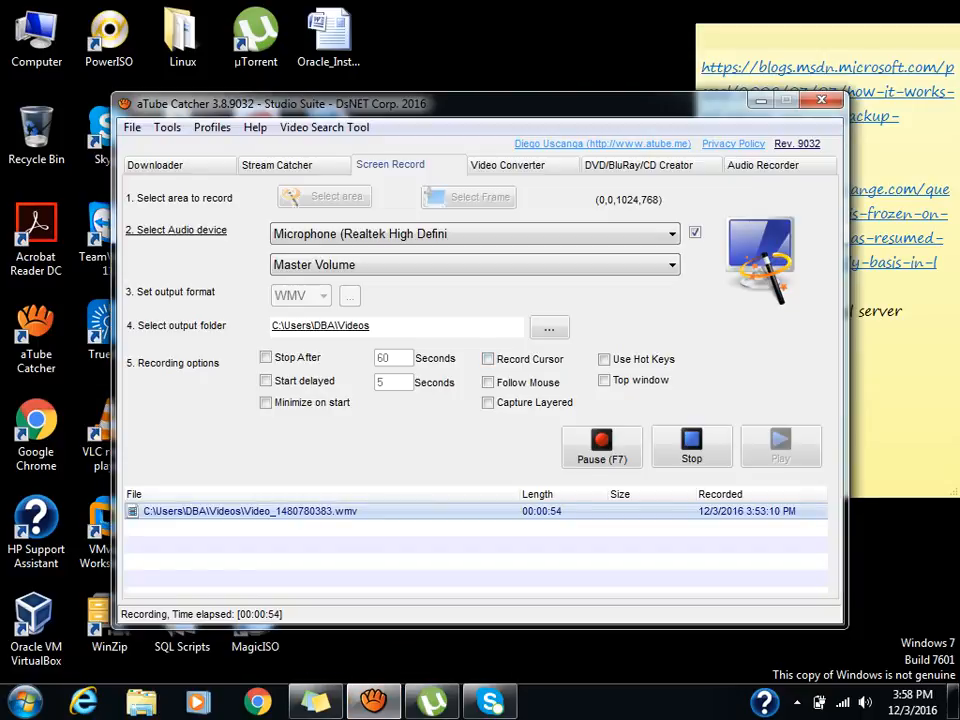
left_click(761, 100)
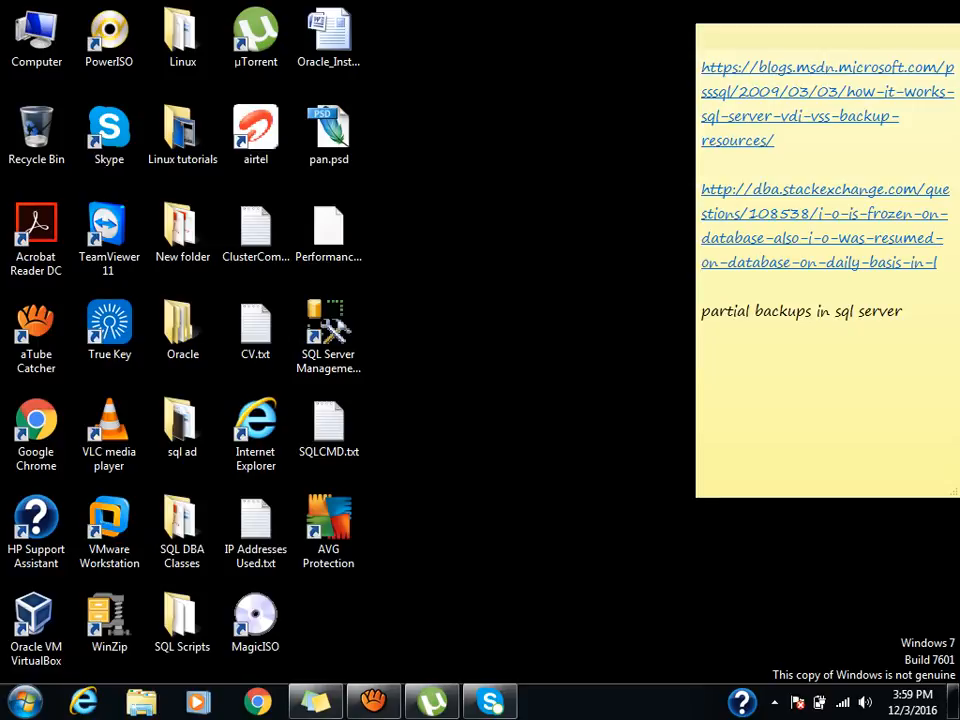
double_click(336, 322)
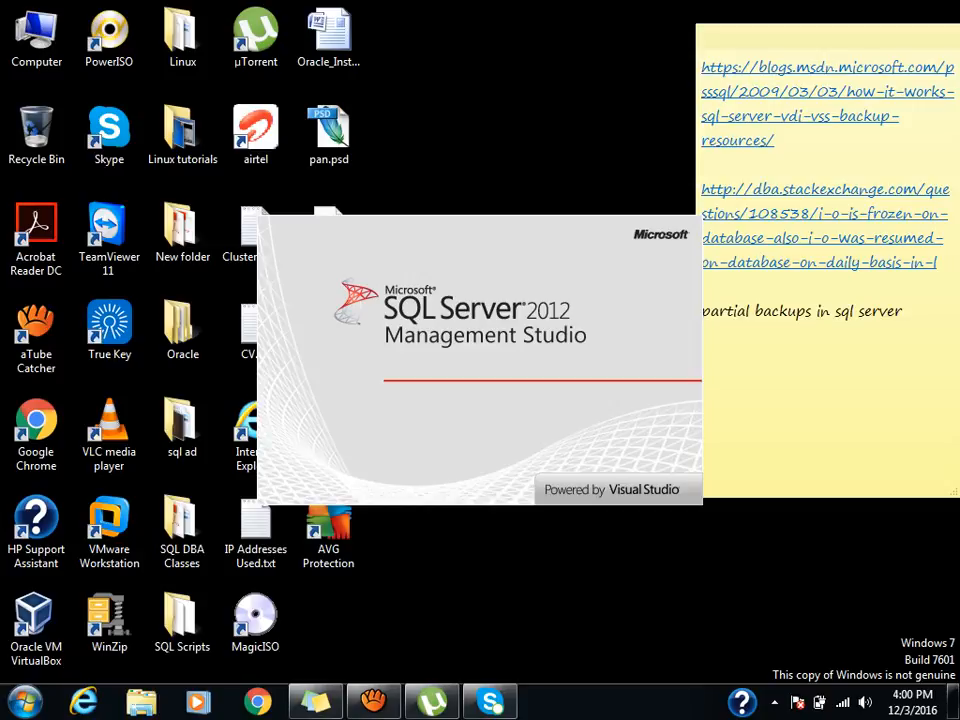
left_click(374, 701)
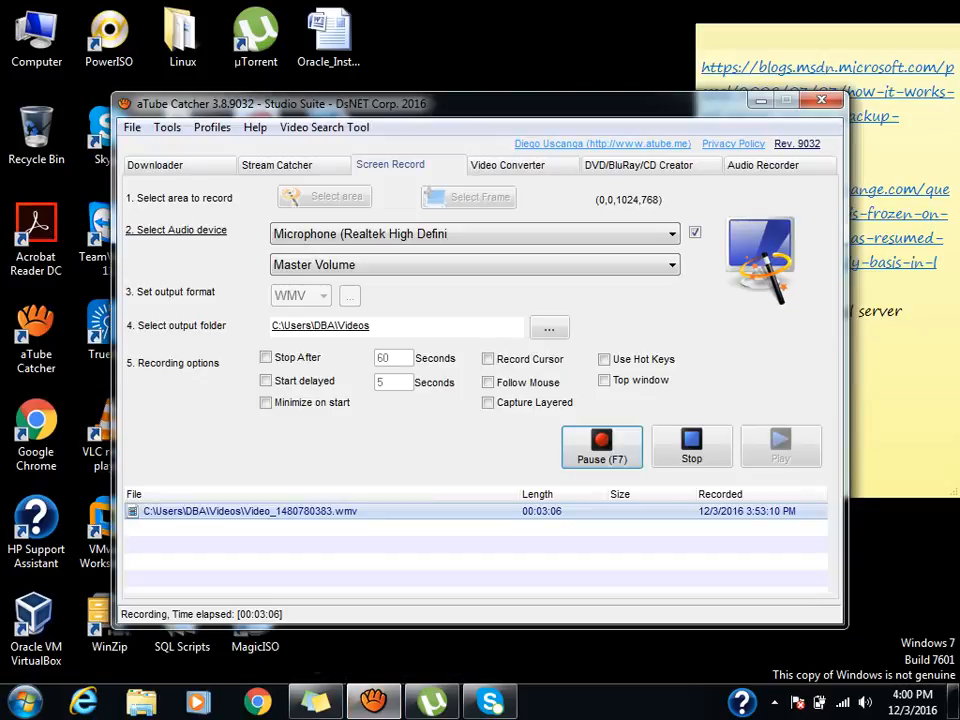
left_click(602, 447)
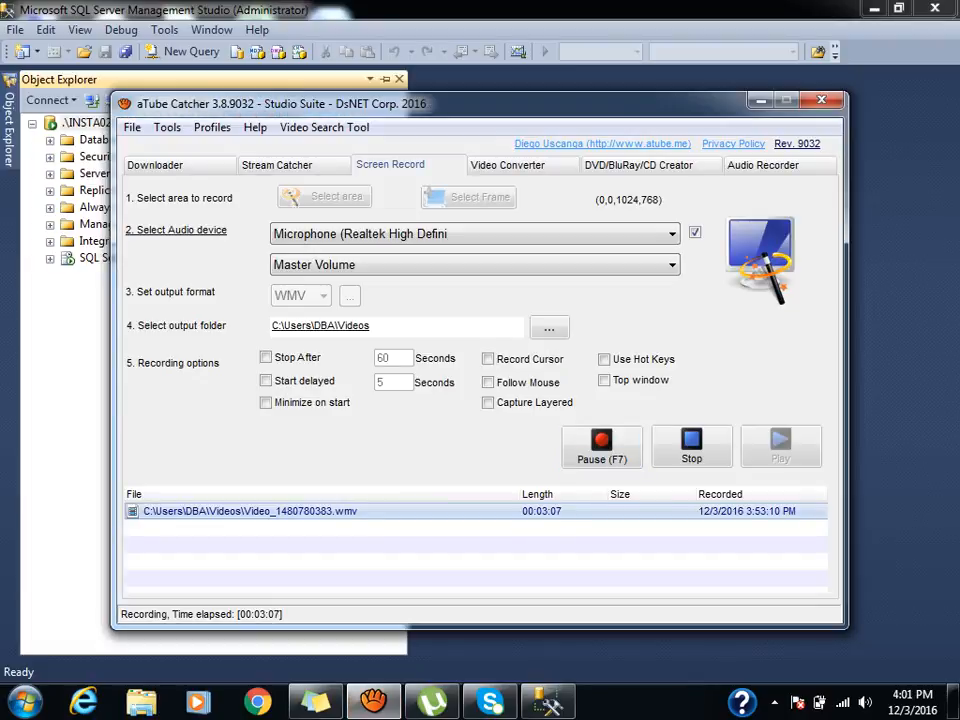
left_click(761, 100)
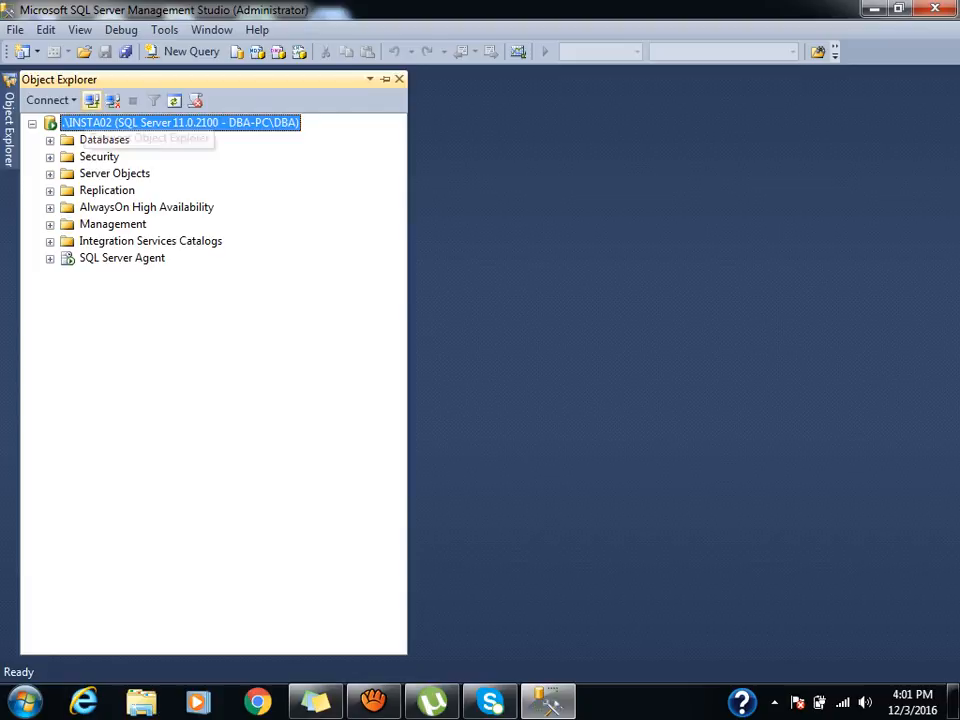
Begin a new server connection with SQL Server Authentication, then cancel it.
left_click(92, 101)
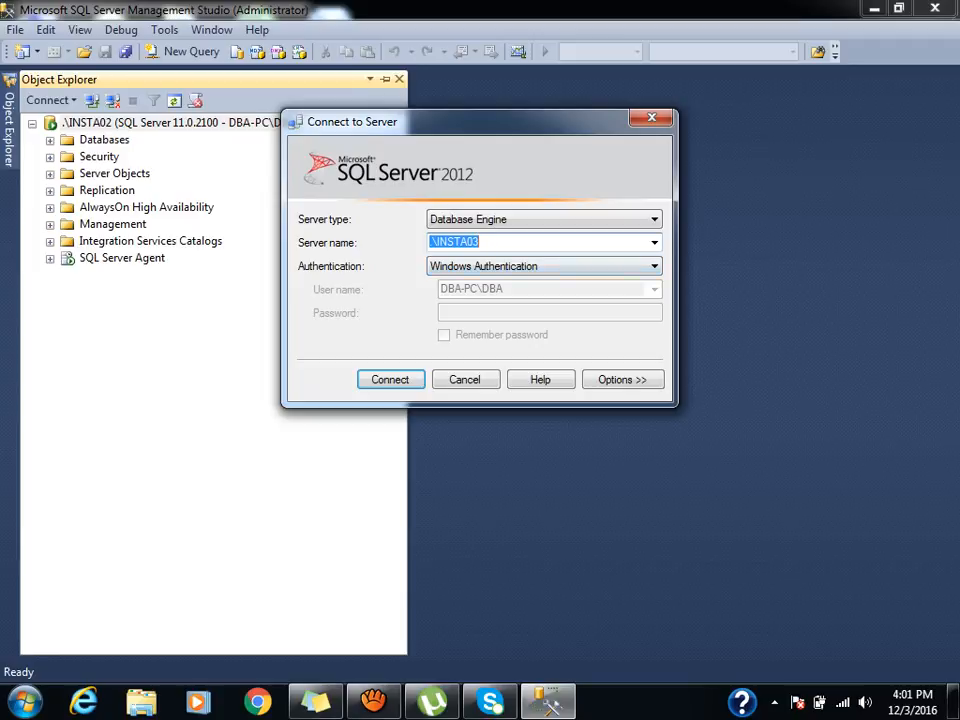
left_click(545, 266)
left_click(500, 295)
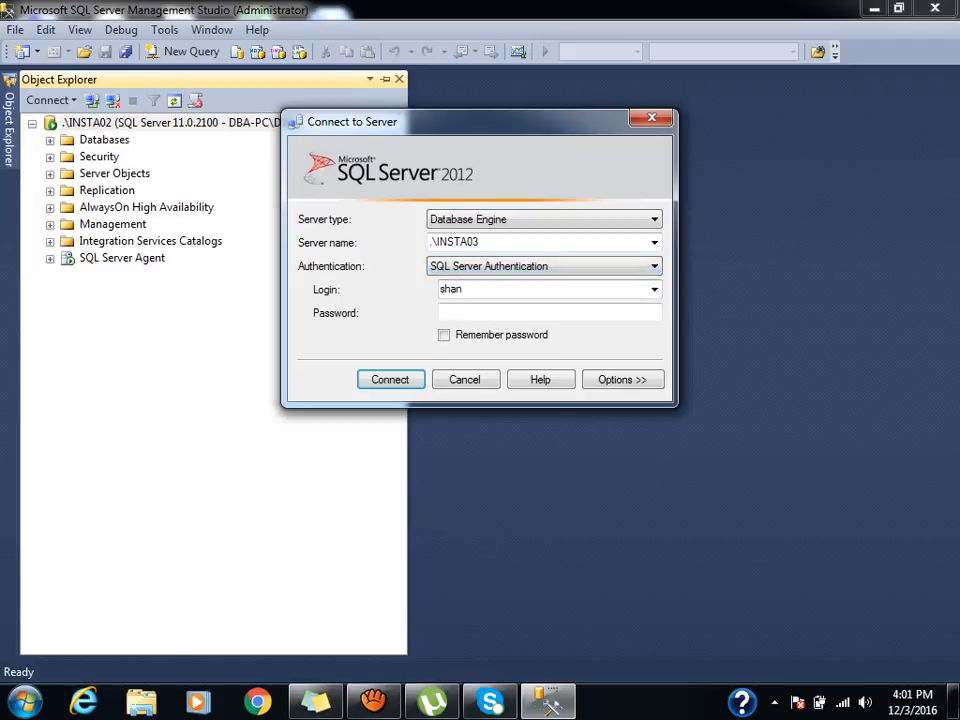
left_click(465, 380)
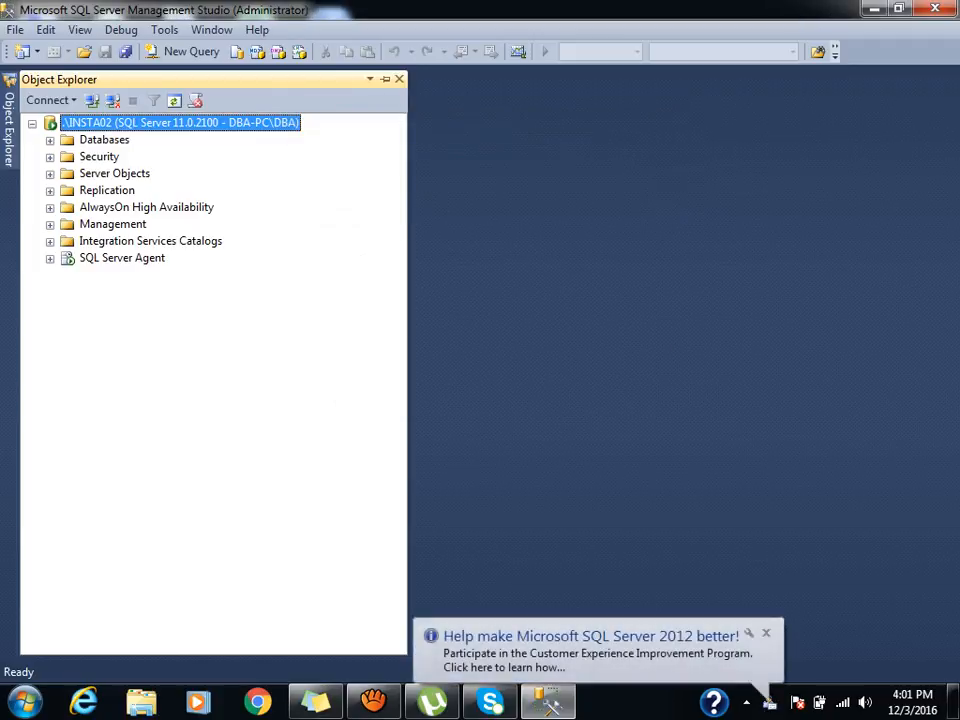
Expand the Databases list, browse logtesttt and logtest, and select the server Security folder.
left_click(50, 141)
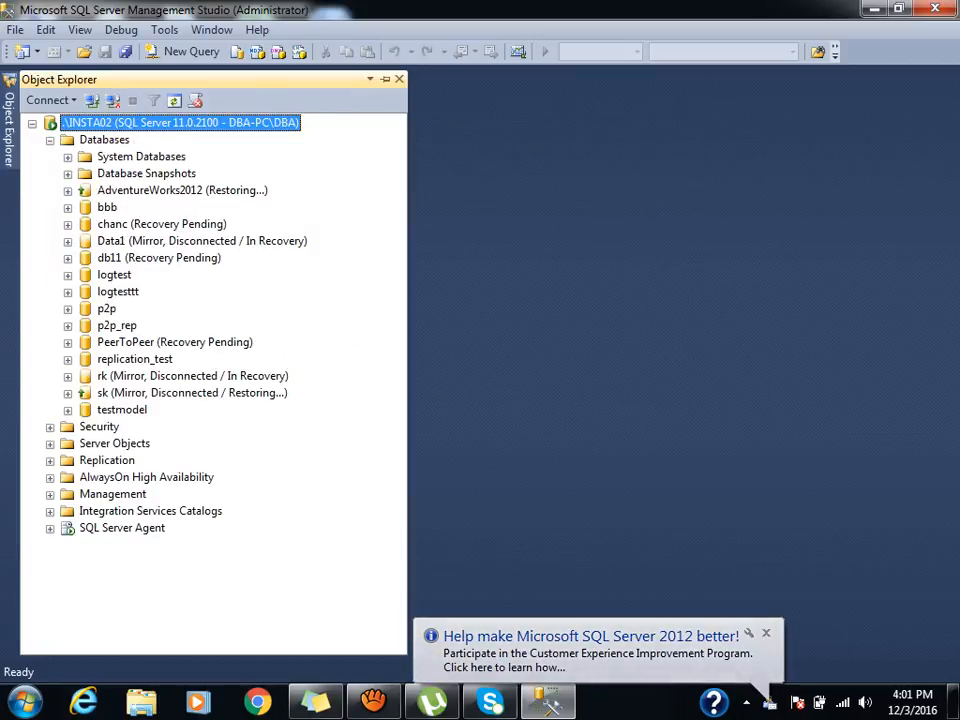
left_click(118, 292)
key("Up")
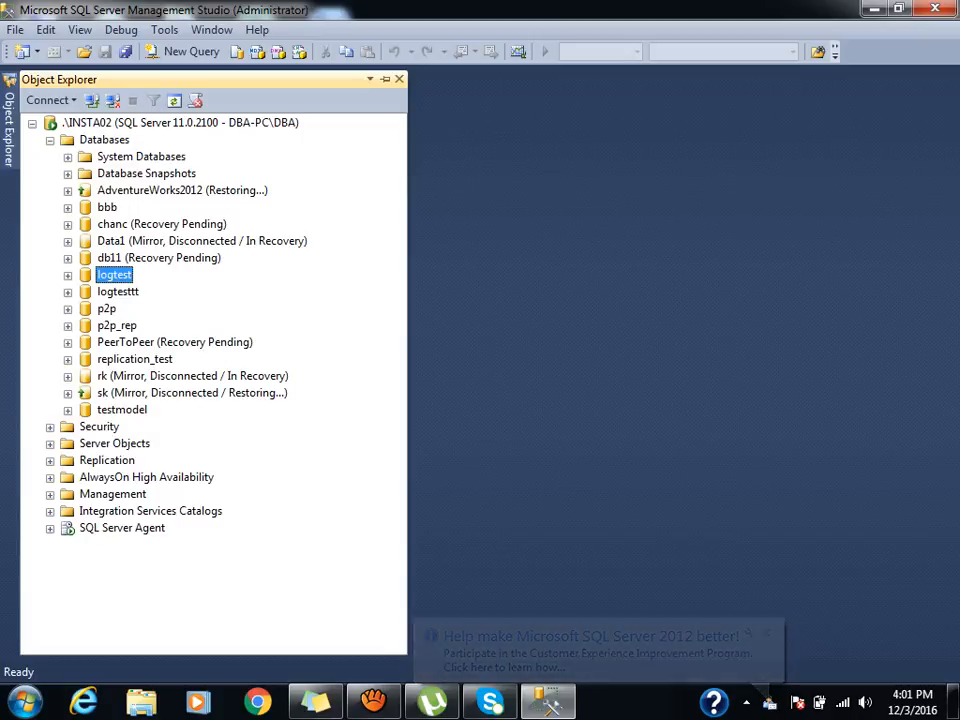
left_click(50, 427)
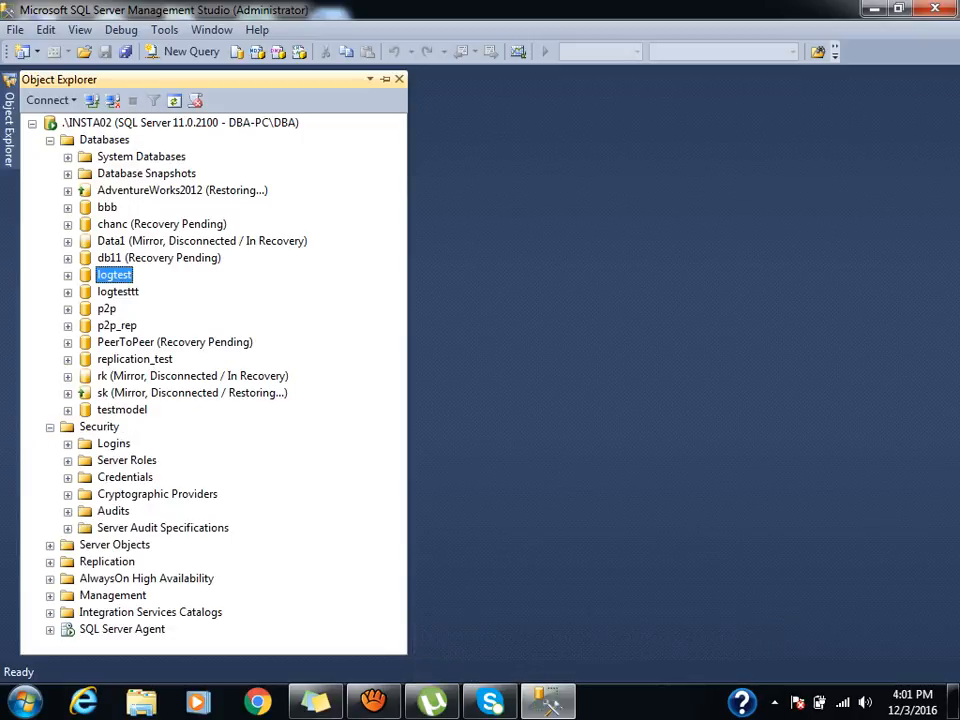
left_click(50, 427)
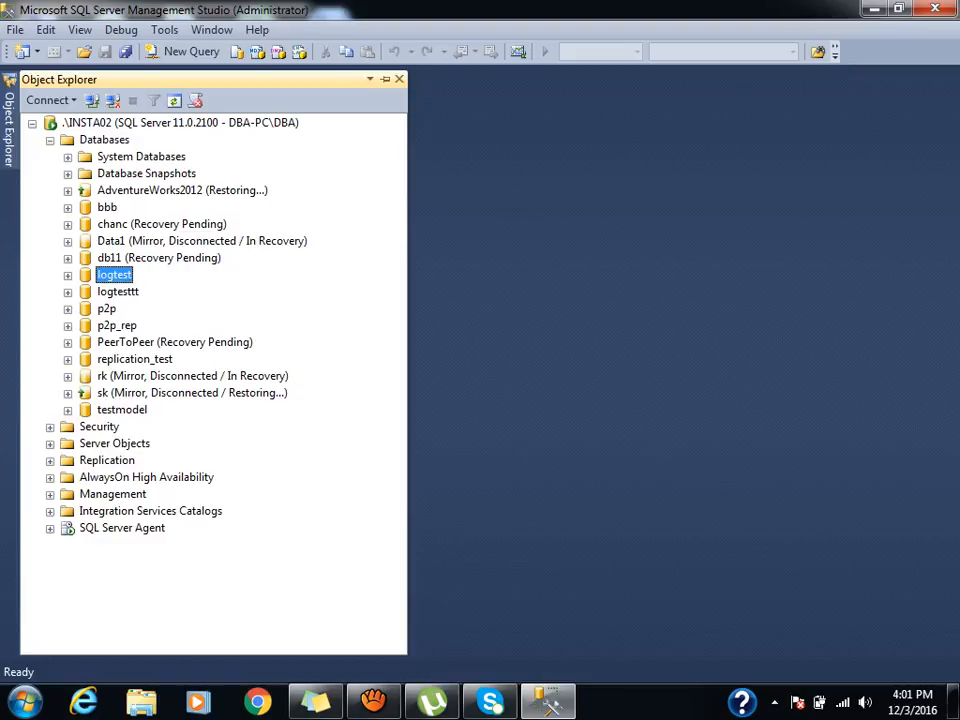
left_click(99, 427)
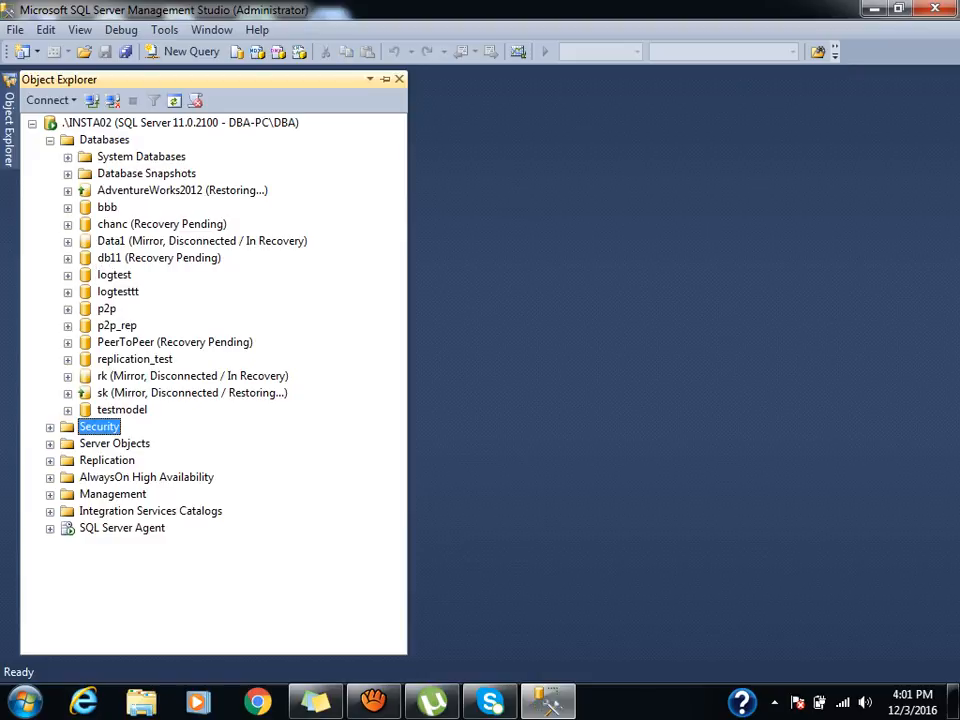
Explore the bbb, logtest and logtesttt databases down to logtesttt's Users folder.
left_click(68, 208)
left_click(134, 342)
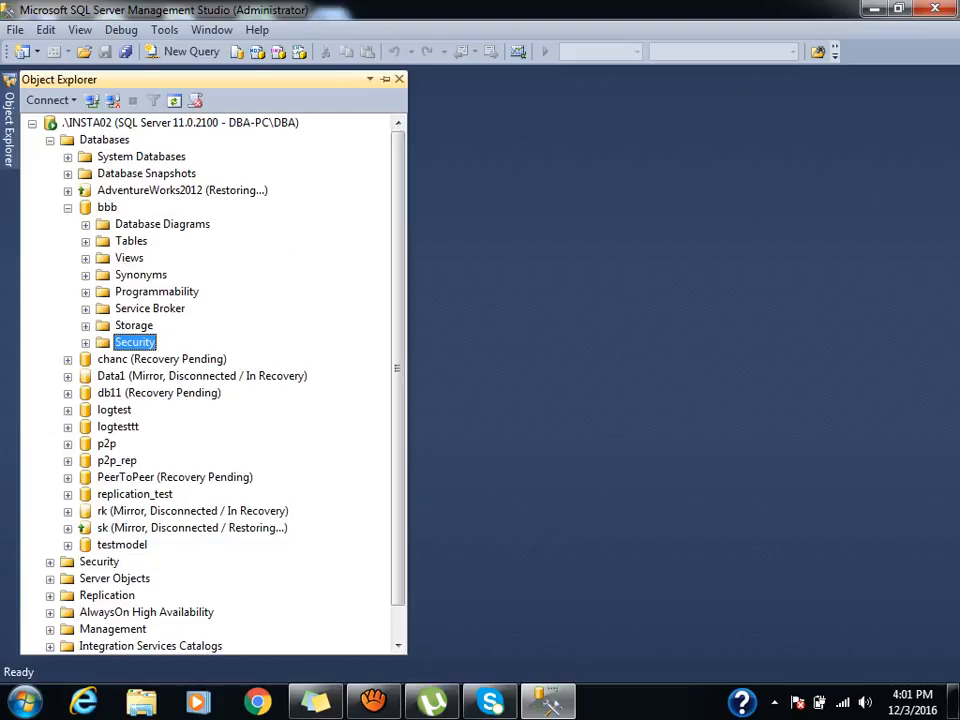
left_click(114, 410)
left_click(68, 411)
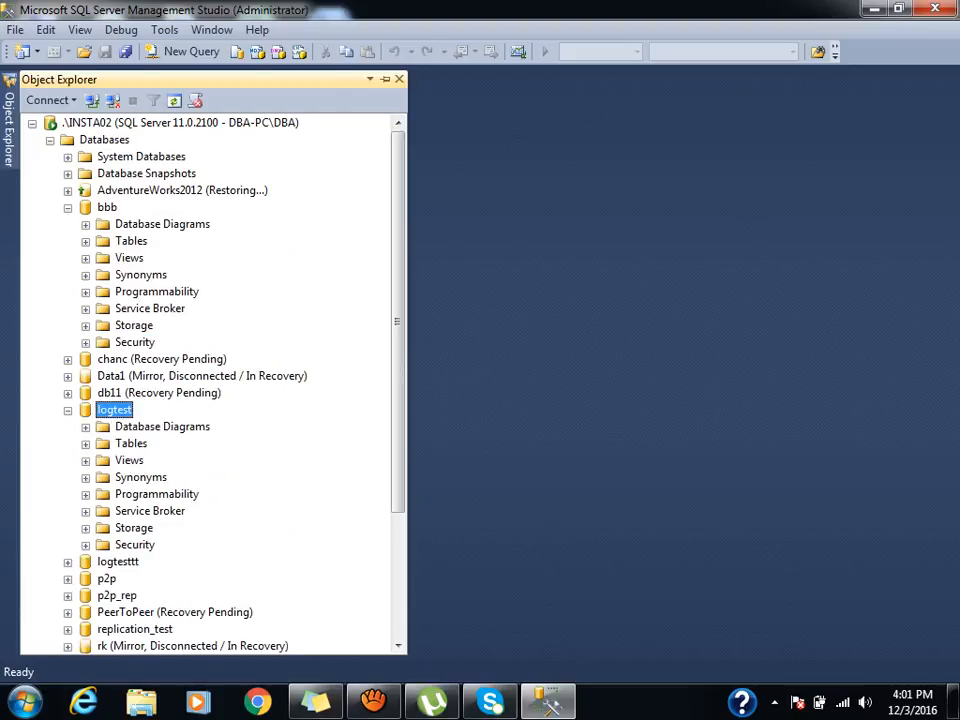
left_click(68, 411)
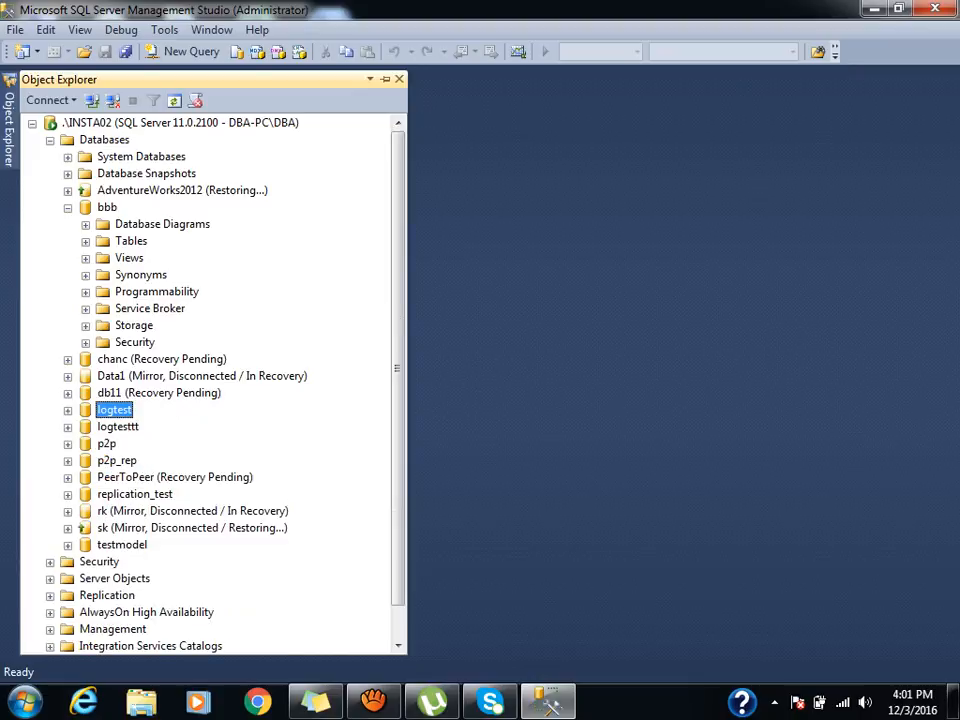
left_click(67, 207)
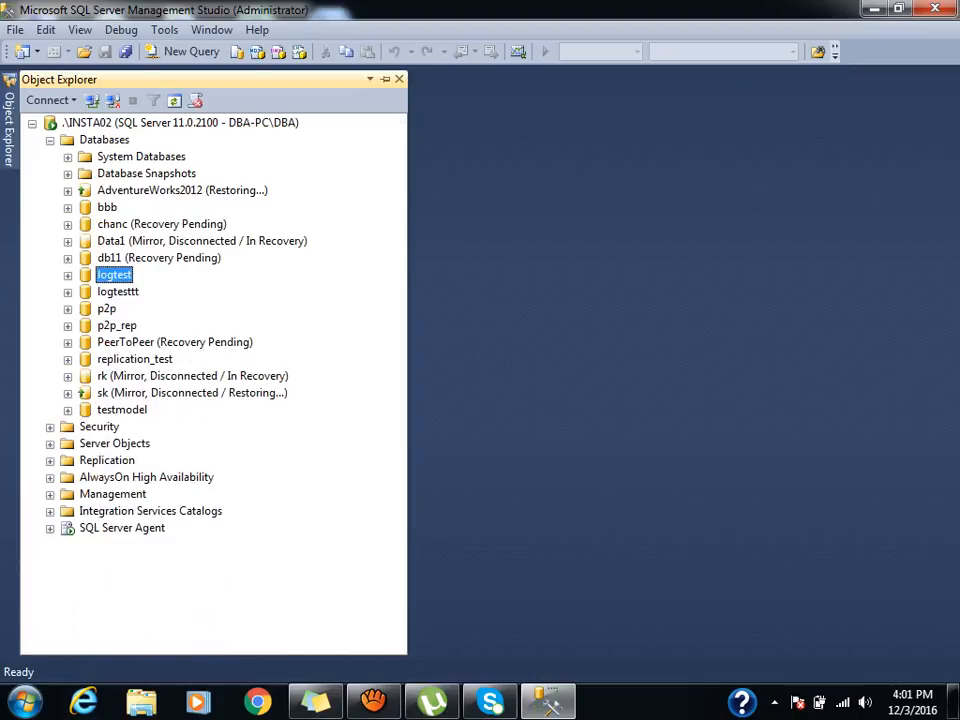
left_click(68, 291)
left_click(134, 427)
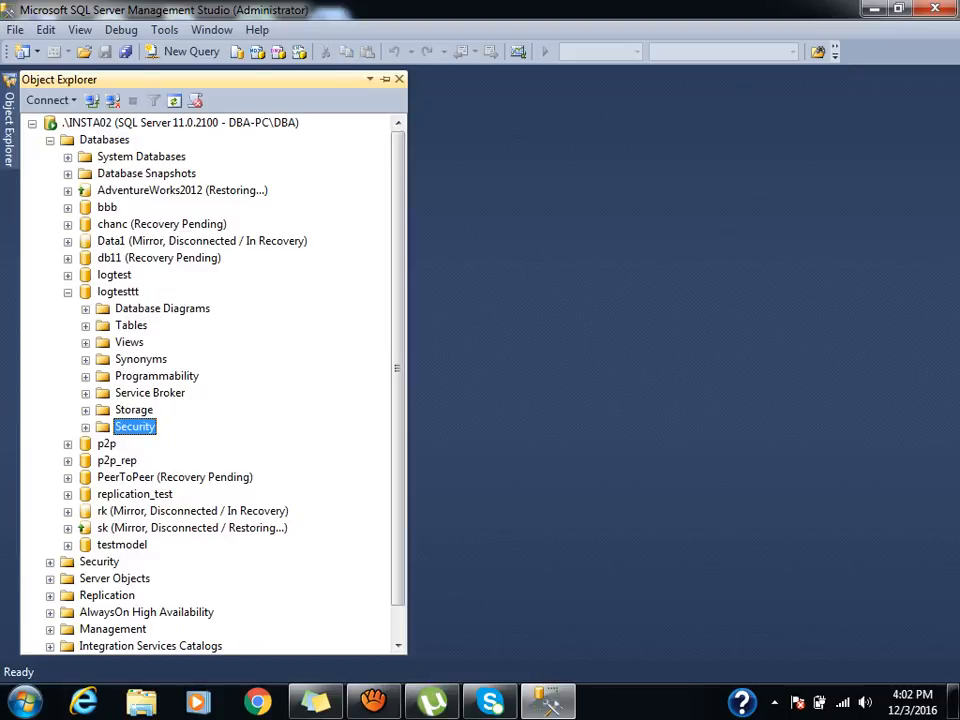
key("Right")
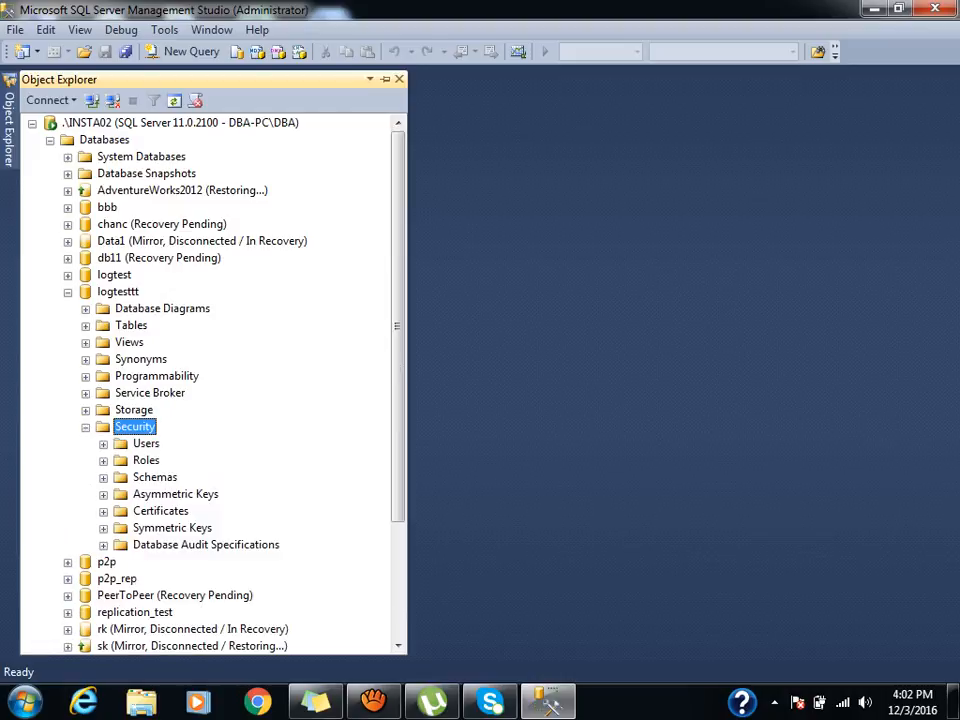
left_click(146, 444)
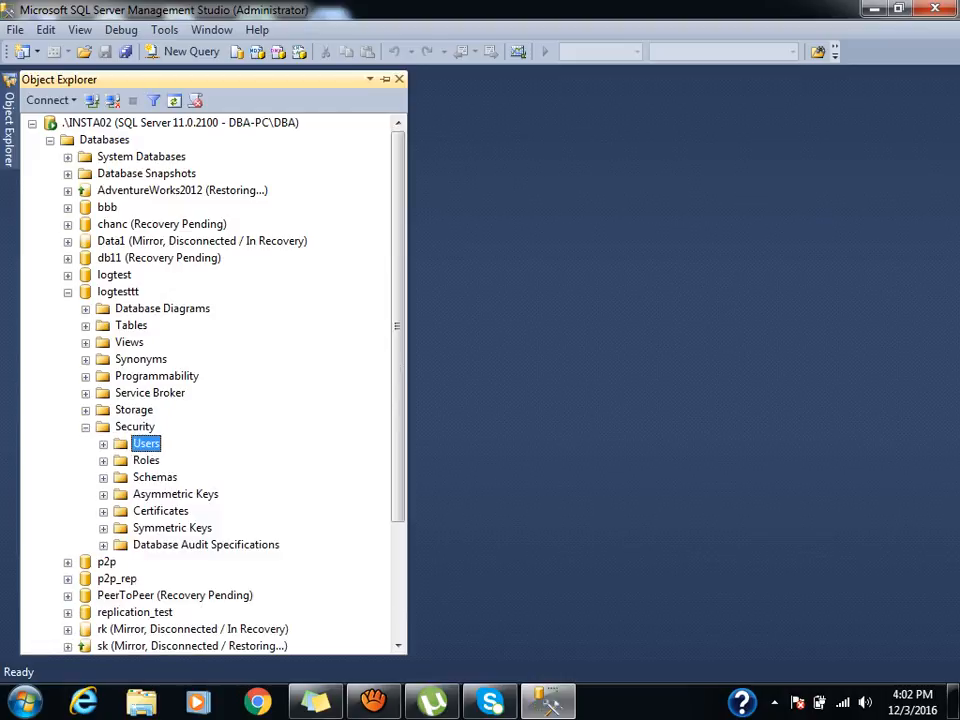
Collapse Databases, expand the server-level Security folder and select Logins.
key("Left")
key("Left")
key("Left")
key("Left")
key("Left")
key("Left")
key("Down")
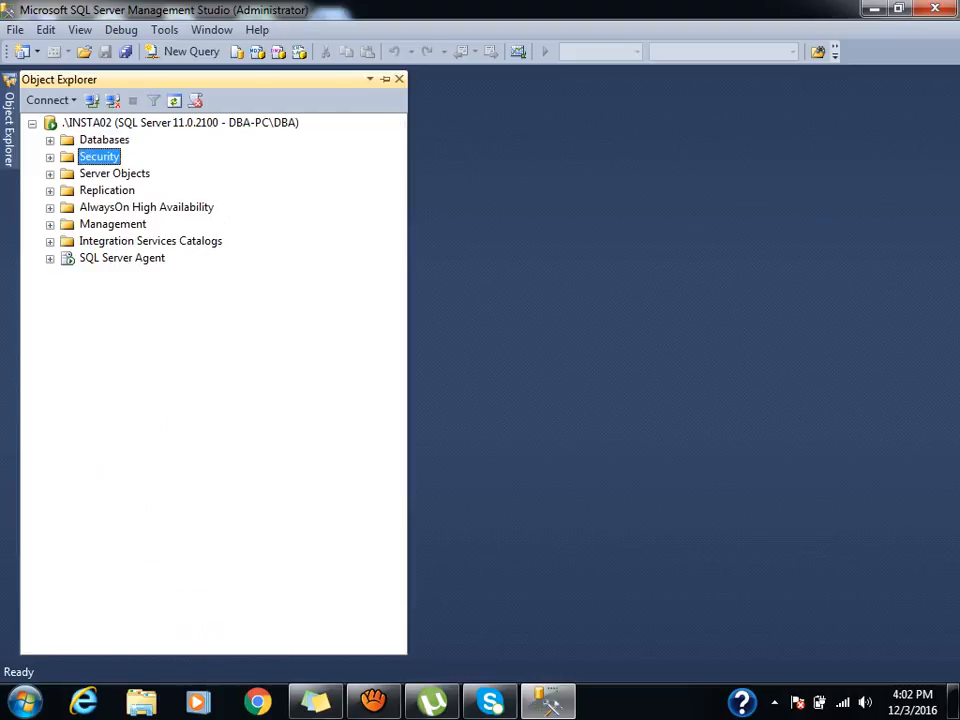
key("Right")
key("Down")
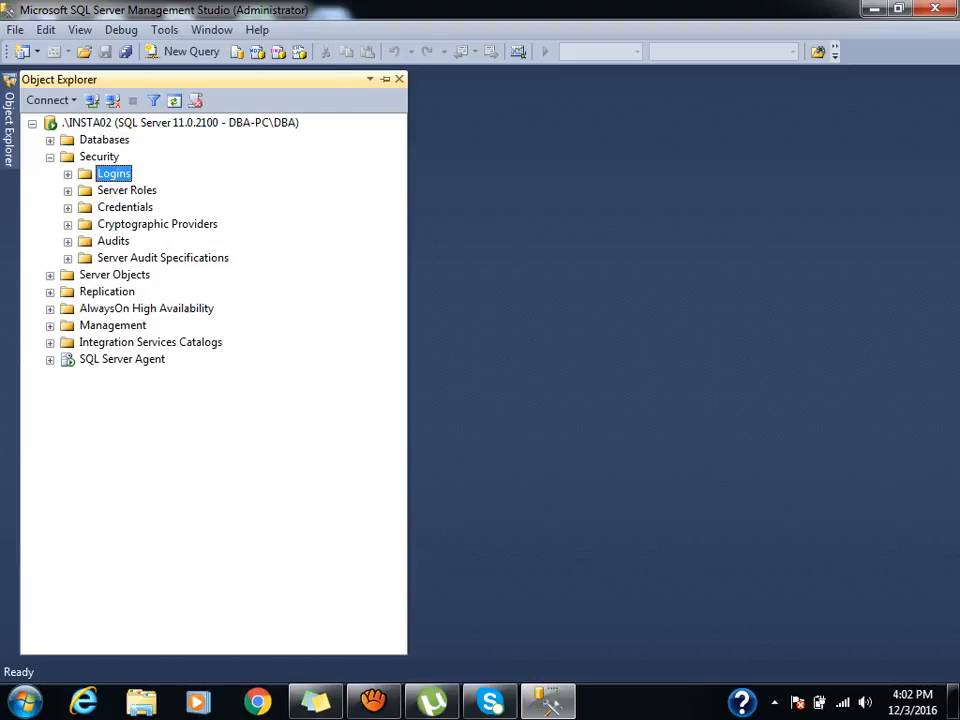
Start a new login with the login name filled in, then open Control Panel's User Accounts.
right_click(106, 173)
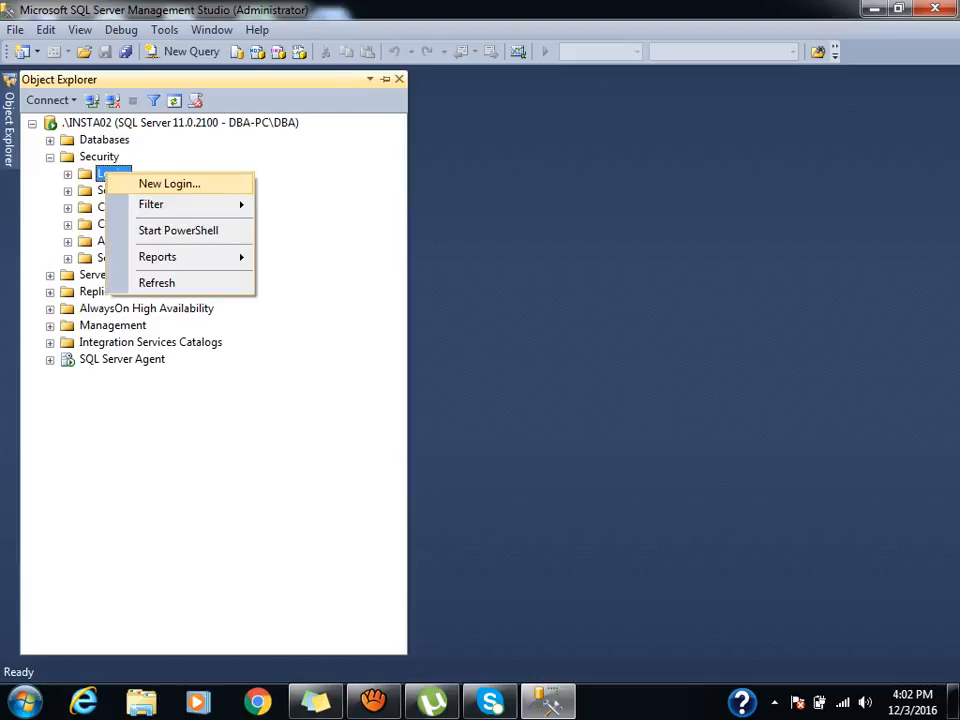
left_click(169, 184)
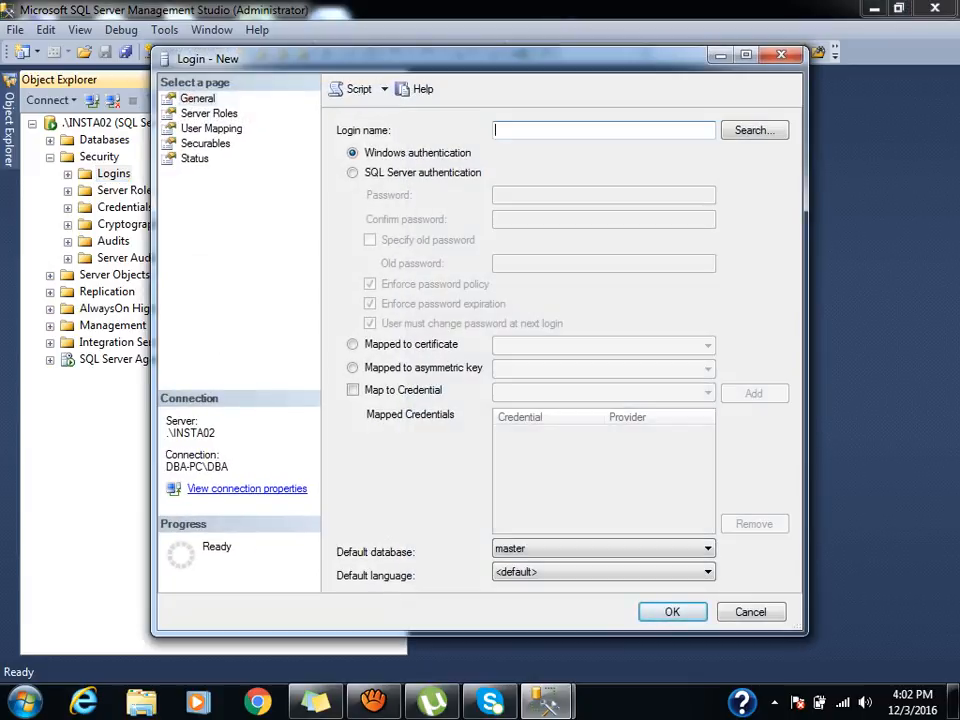
type("kulwant")
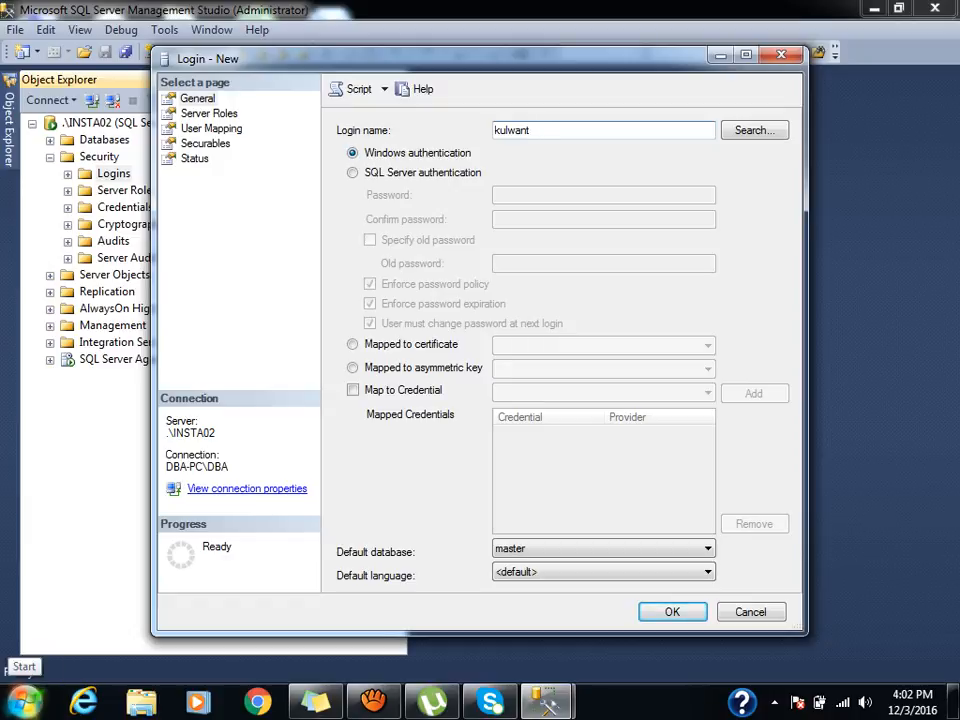
left_click(25, 703)
left_click(290, 495)
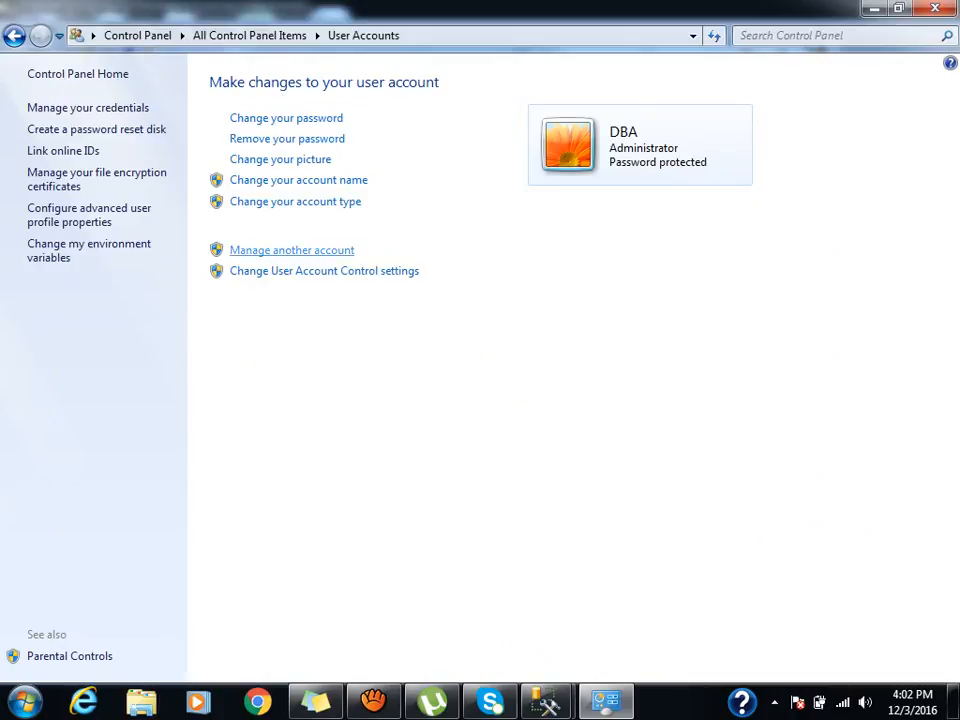
Open the 'Manage another account' page to review the computer's accounts.
left_click(291, 250)
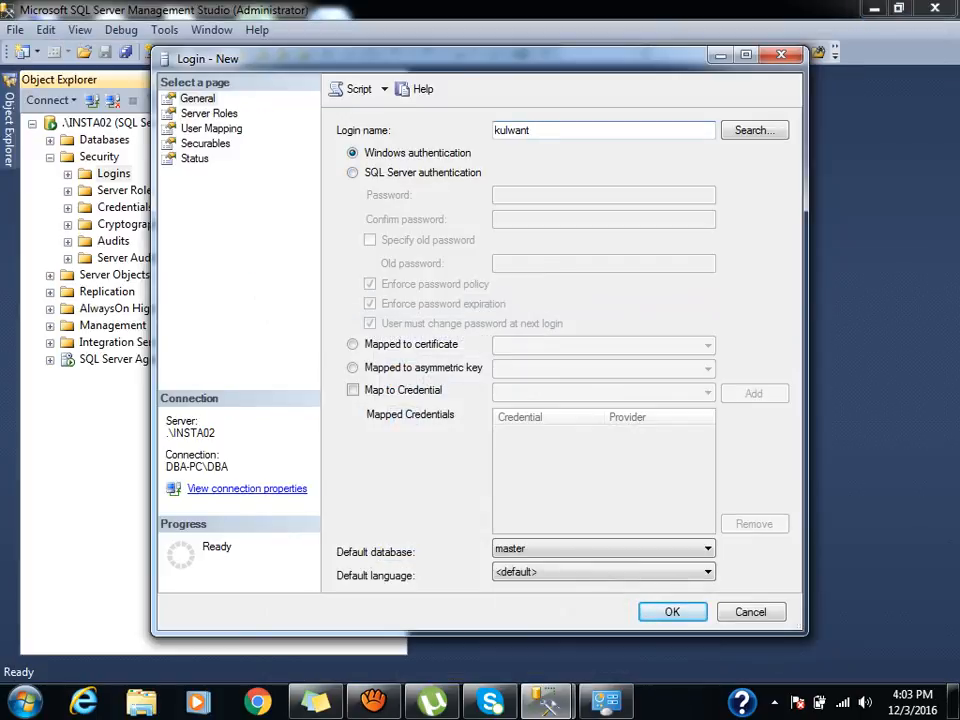
Switch the login to SQL Server authentication, enter and confirm a password, and untick password policy.
left_click(353, 173)
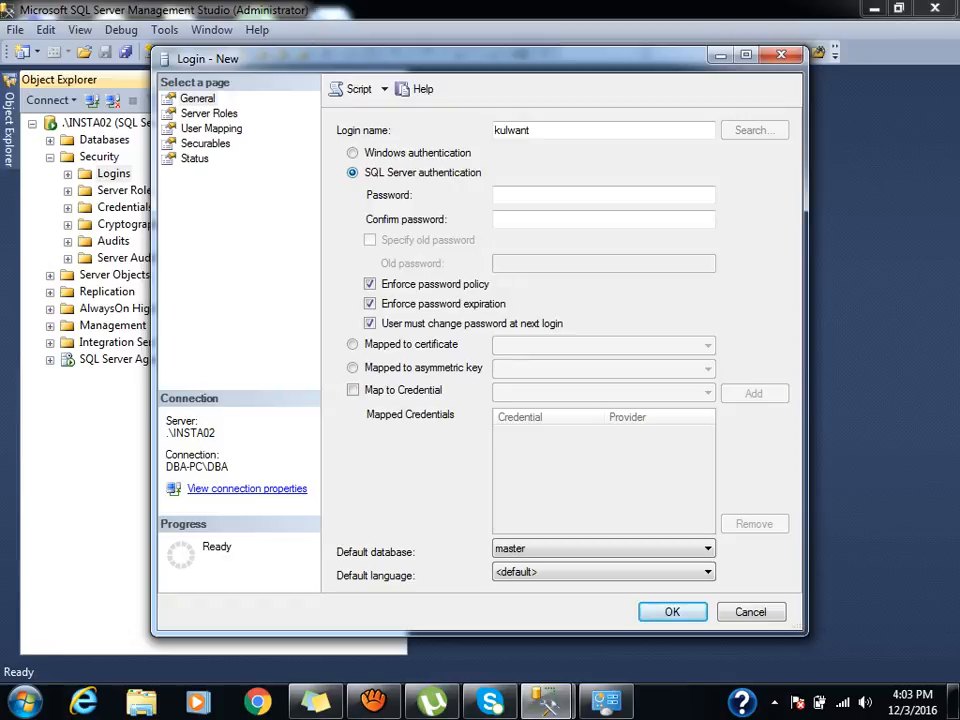
left_click(353, 153)
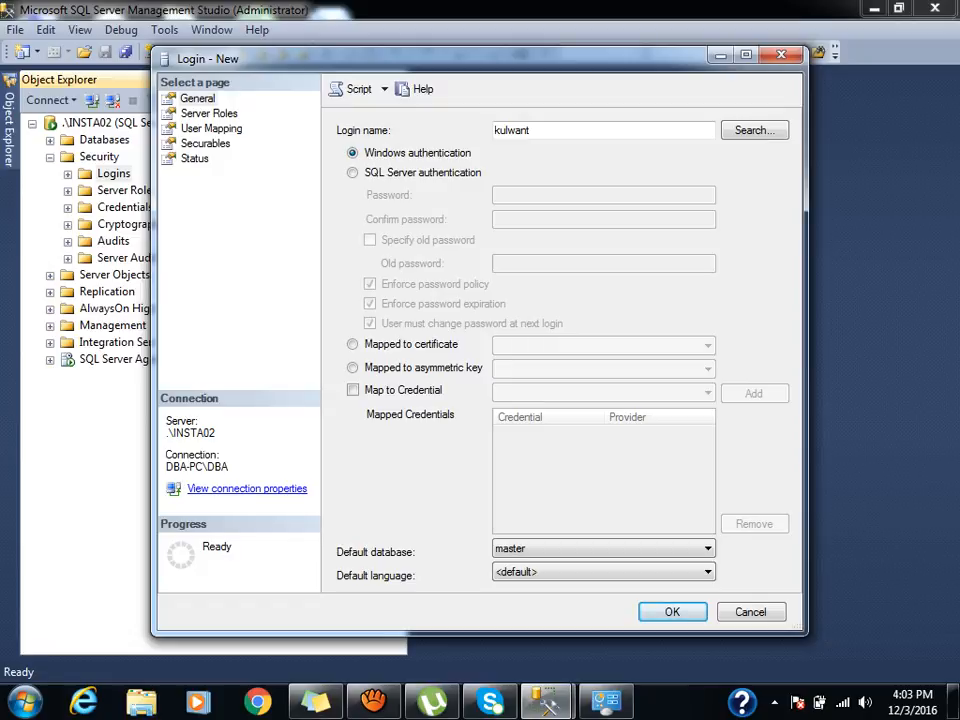
left_click(353, 173)
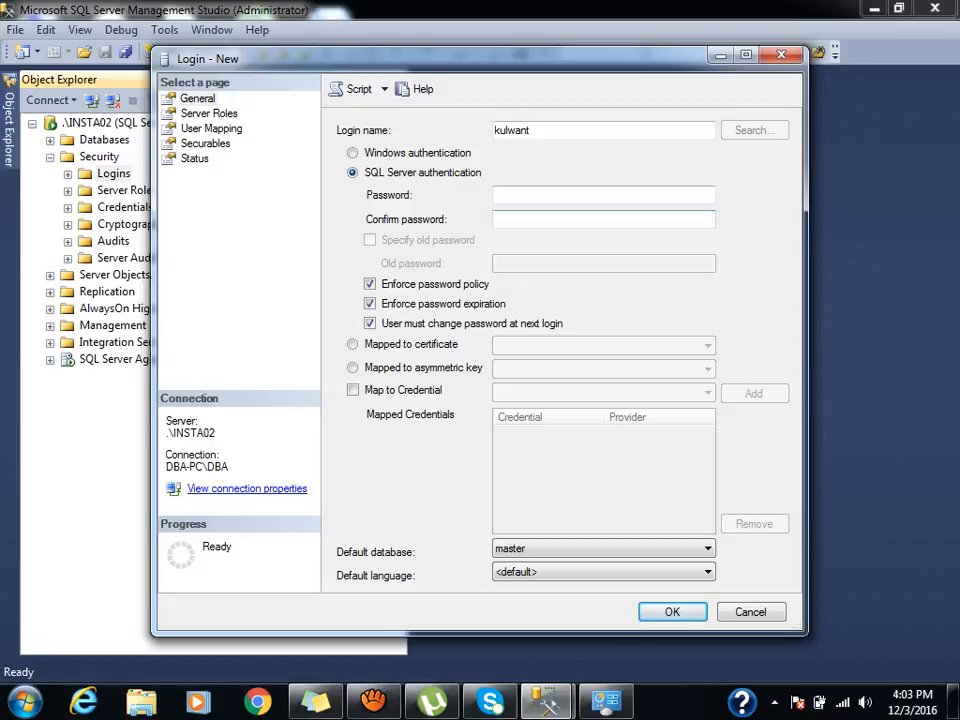
left_click(580, 195)
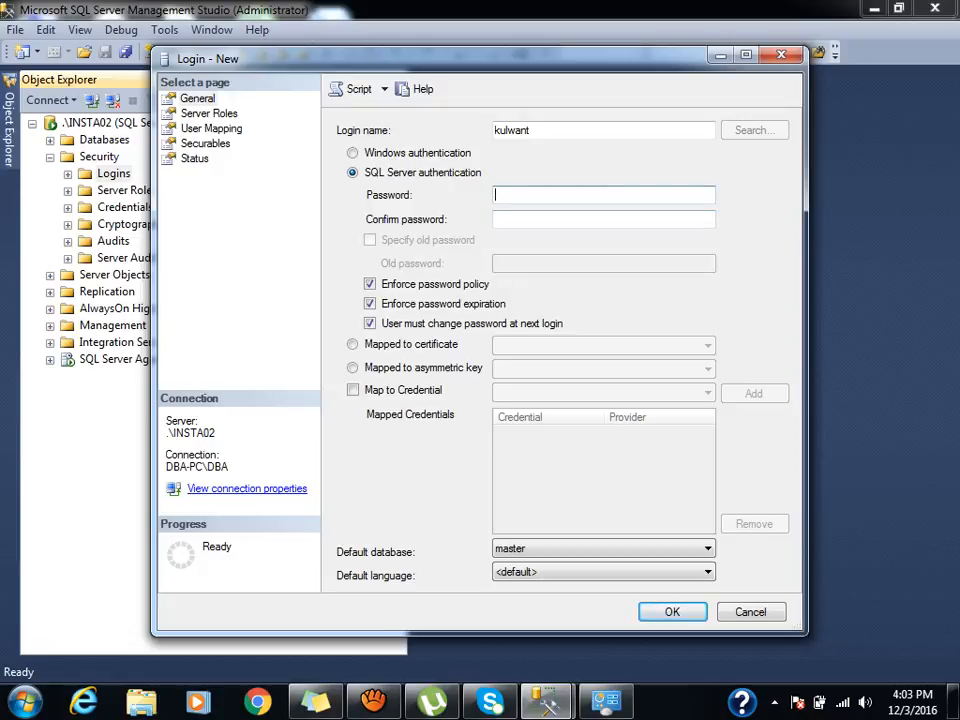
type("••••")
key("Tab")
type("••••")
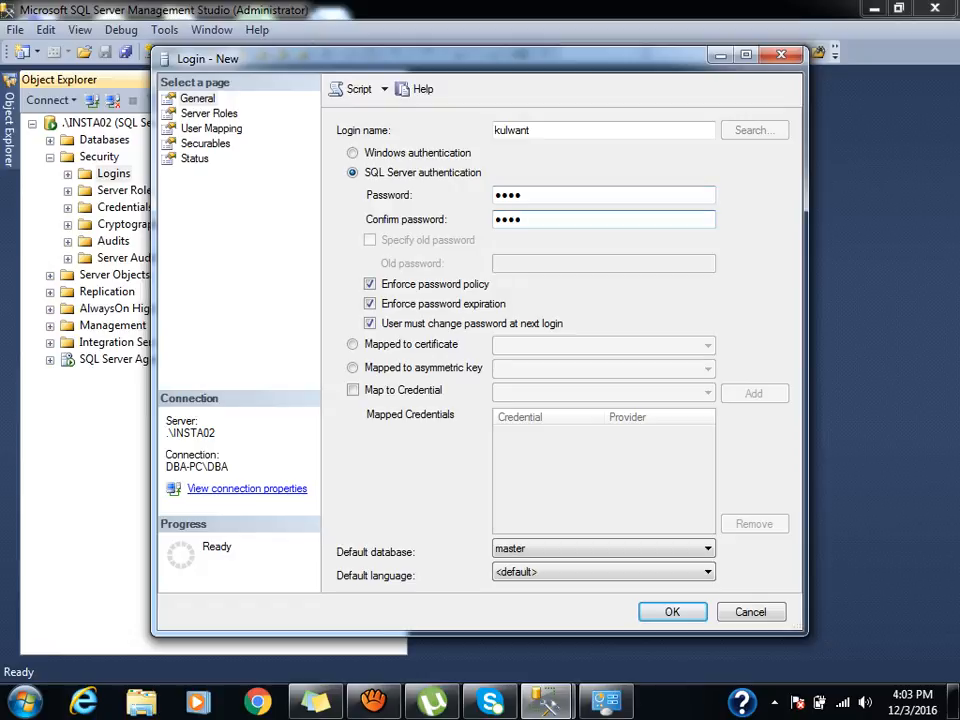
key("Tab")
key("space")
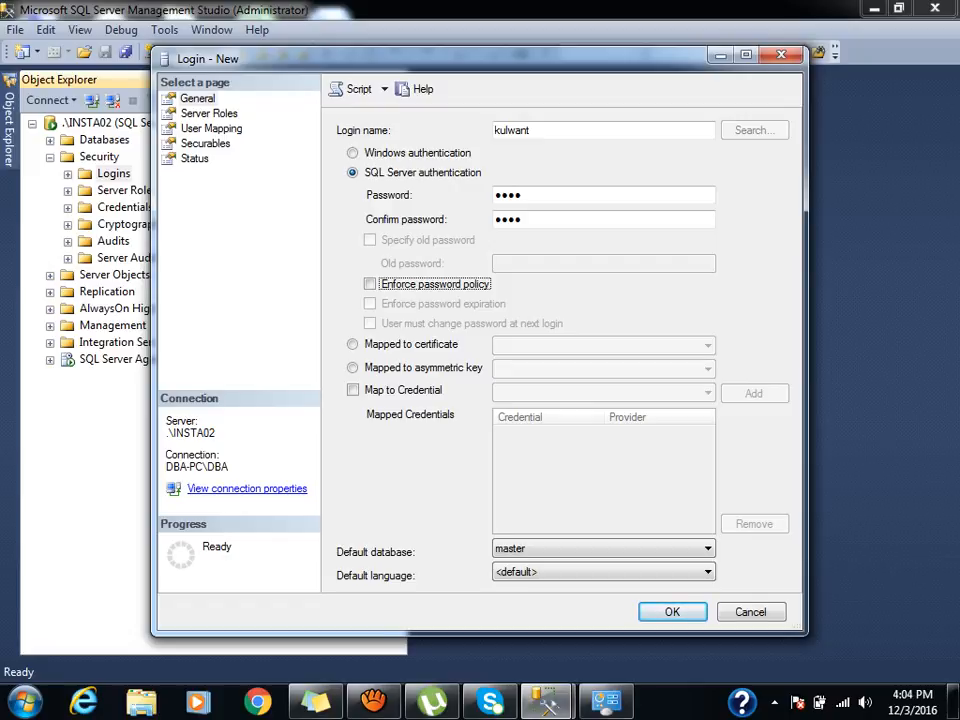
key("space")
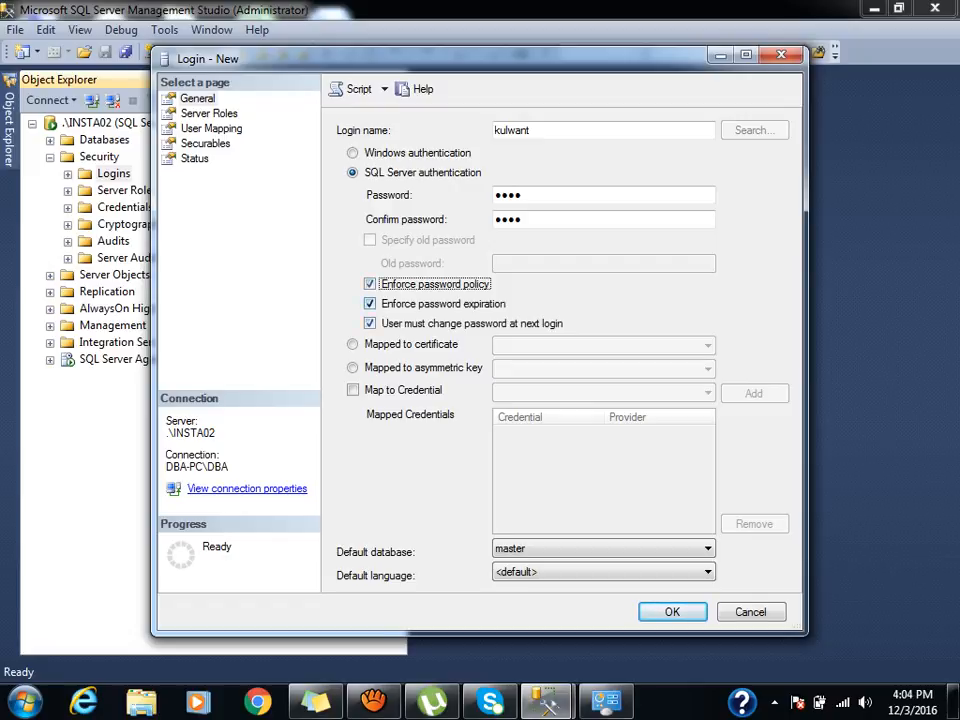
key("space")
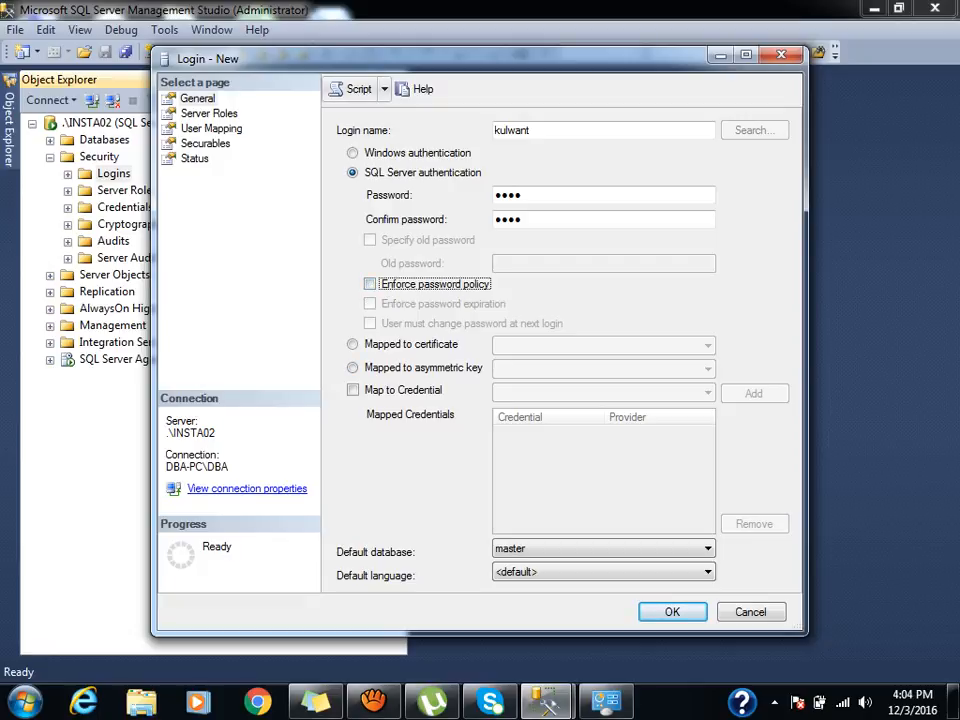
Script the new login, strip the DEFAULT_DATABASE and CHECK options, and execute it with F5.
left_click(355, 89)
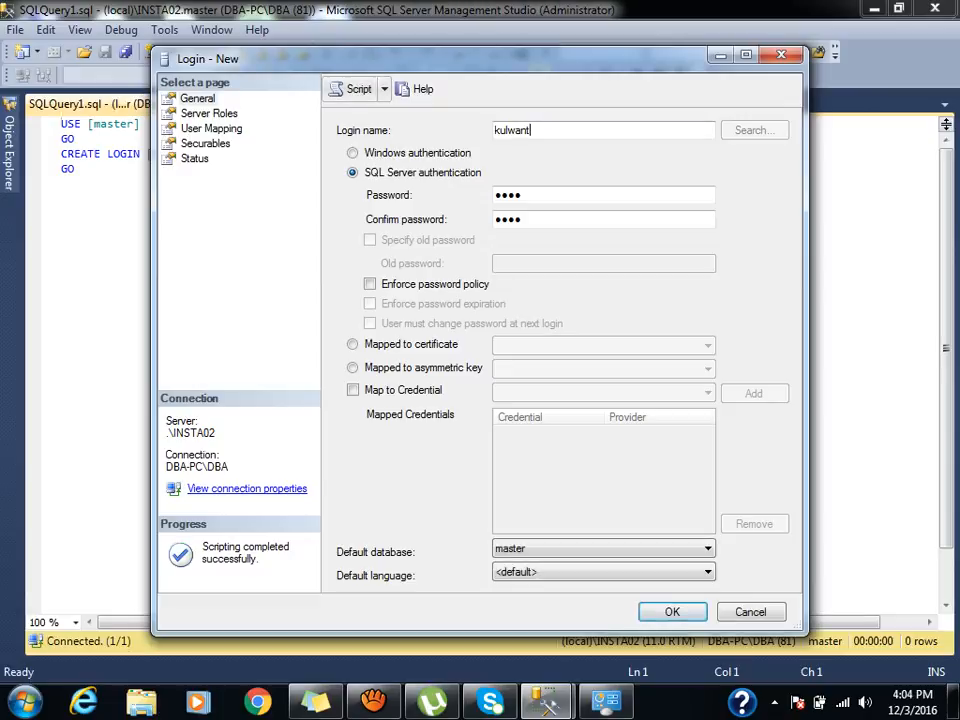
left_click(751, 612)
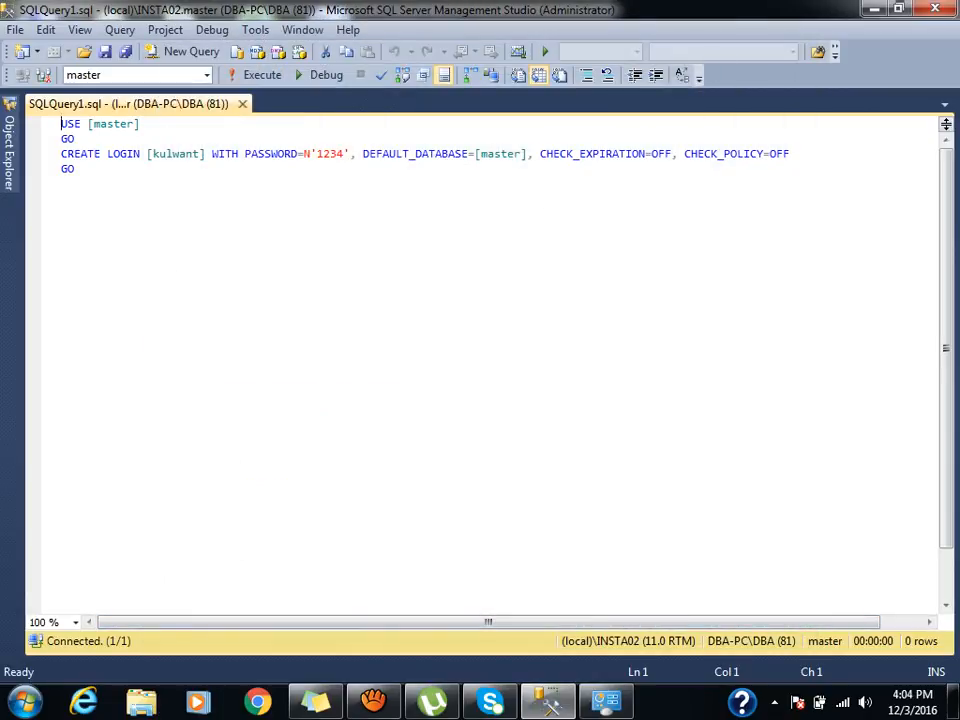
left_click(355, 154)
key("Left")
key("End")
key("shift+End")
key("Delete")
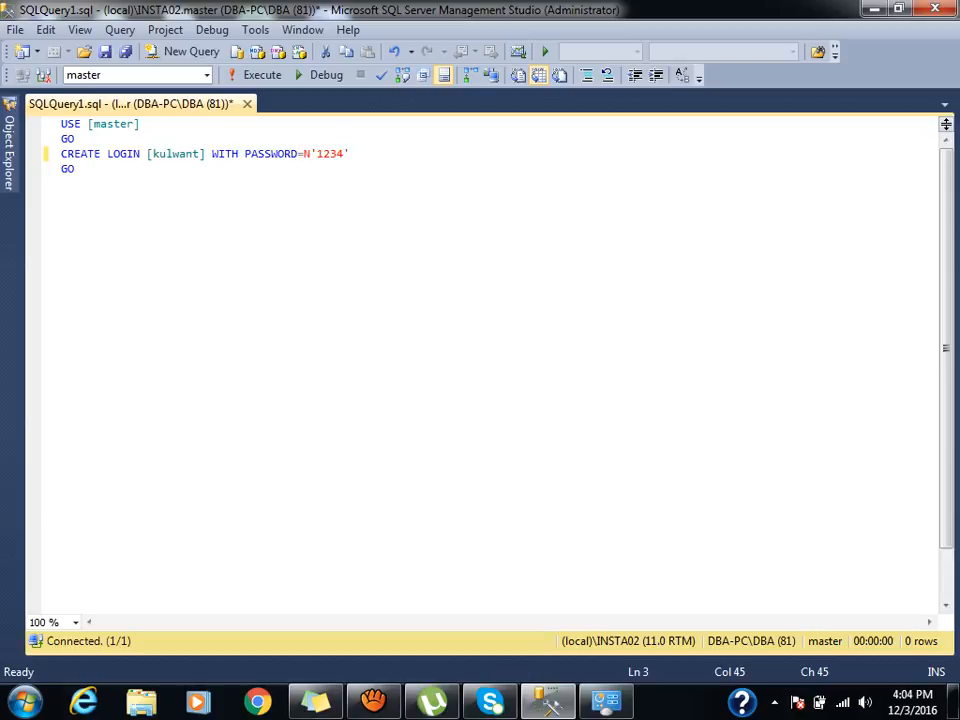
key("F5")
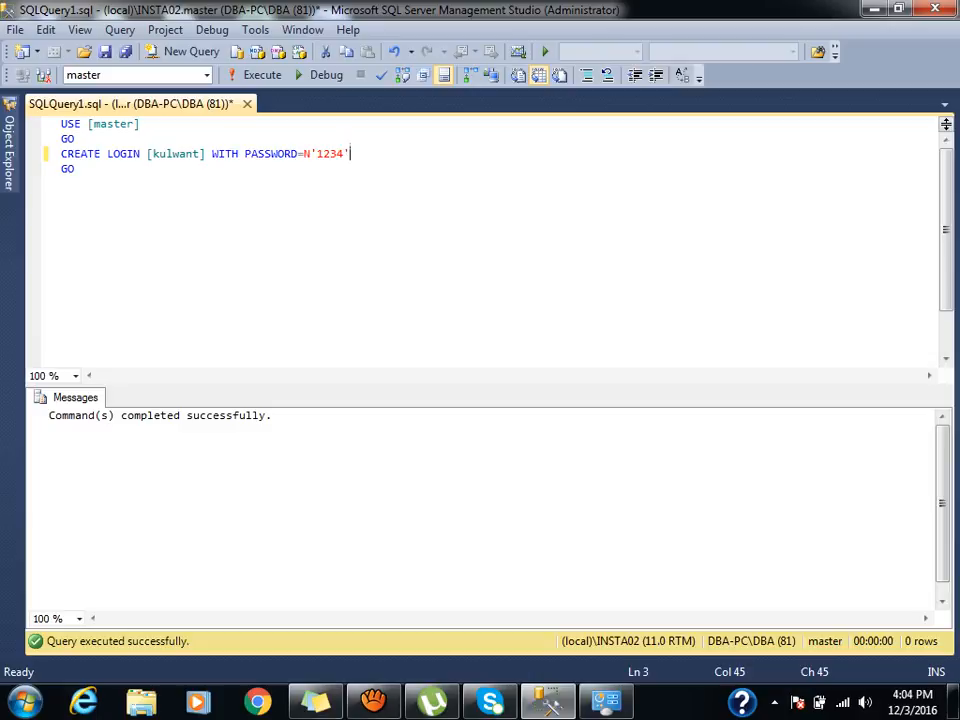
left_click(9, 150)
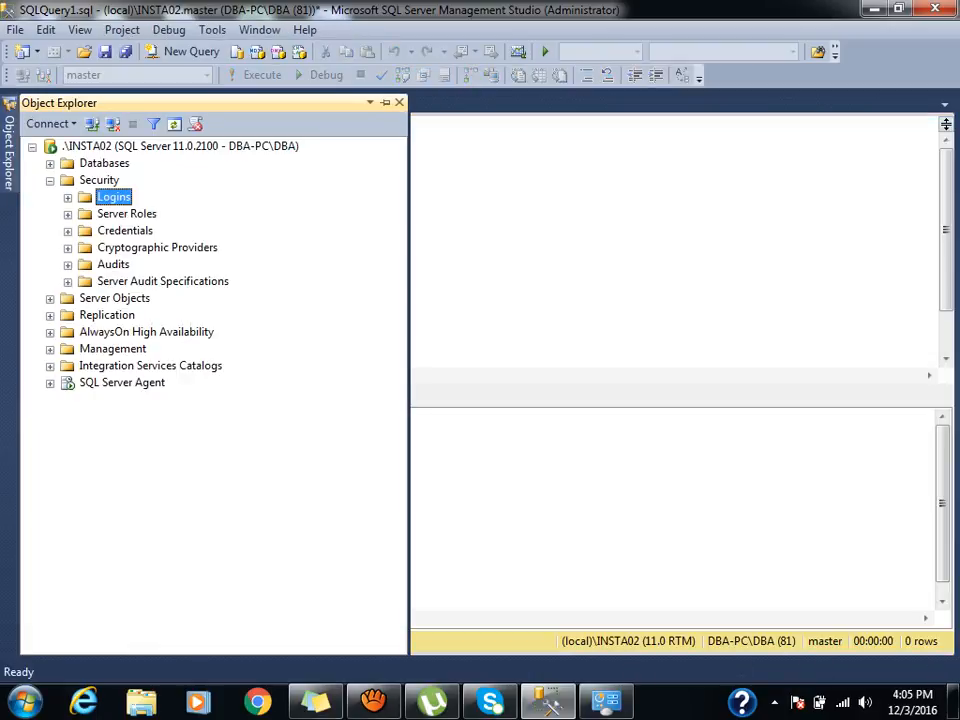
Connect to .\INSTA02 with SQL Server Authentication using the new login name and its password.
left_click(32, 147)
left_click(92, 124)
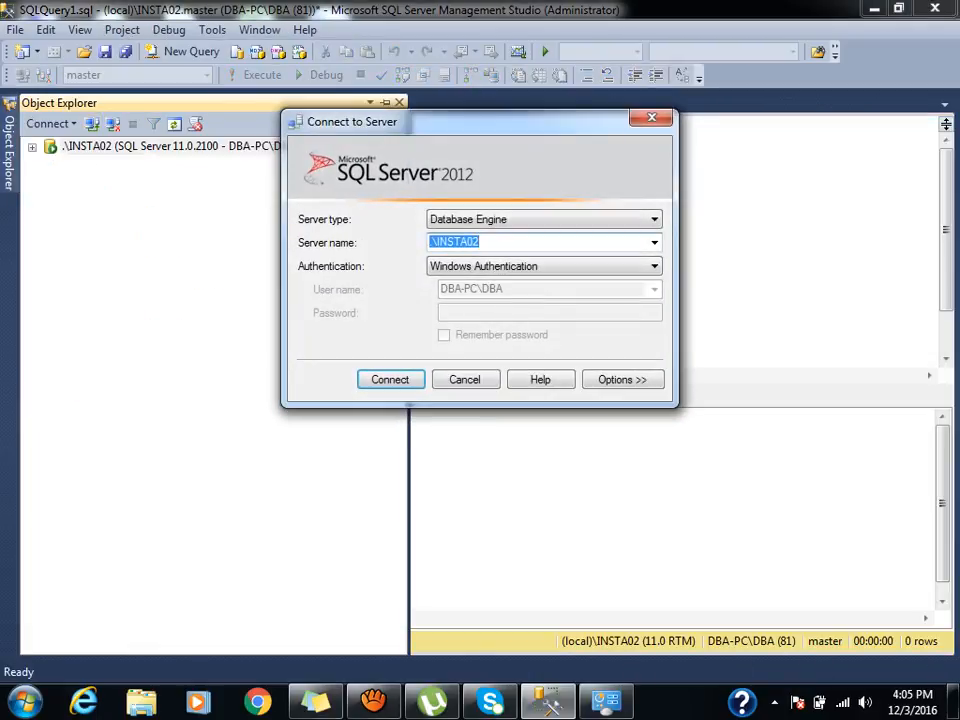
key("Tab")
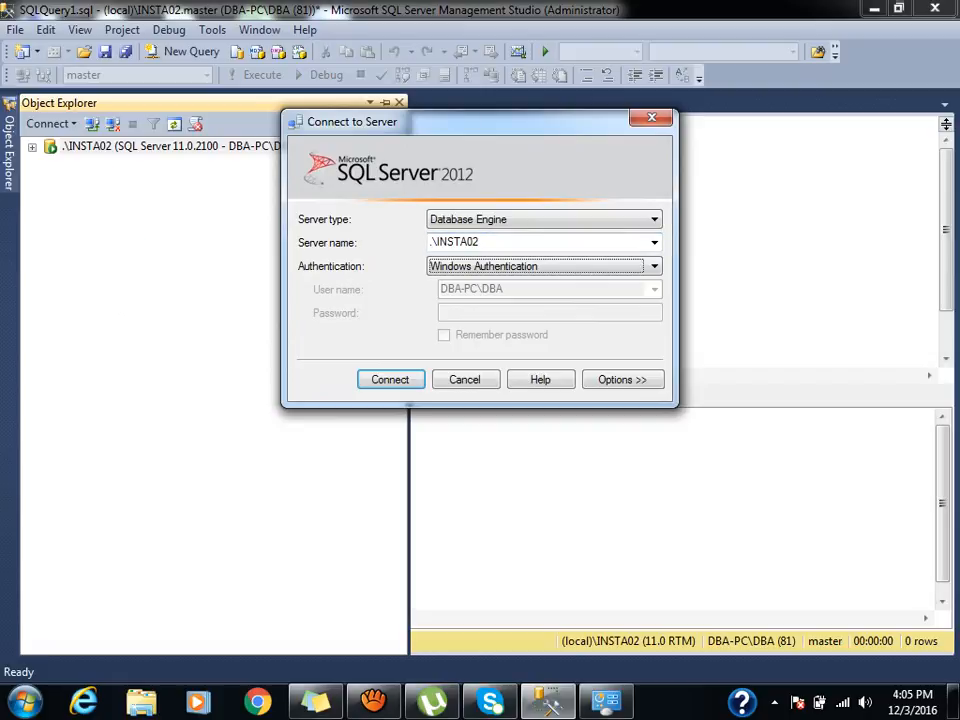
key("Down")
key("Tab")
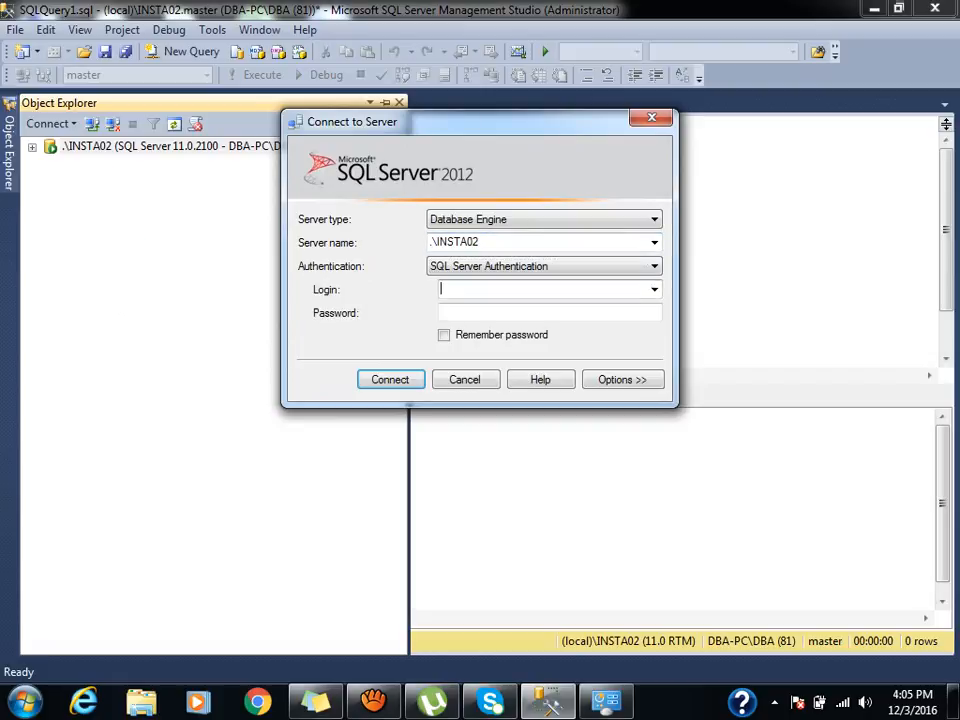
type("kulwant")
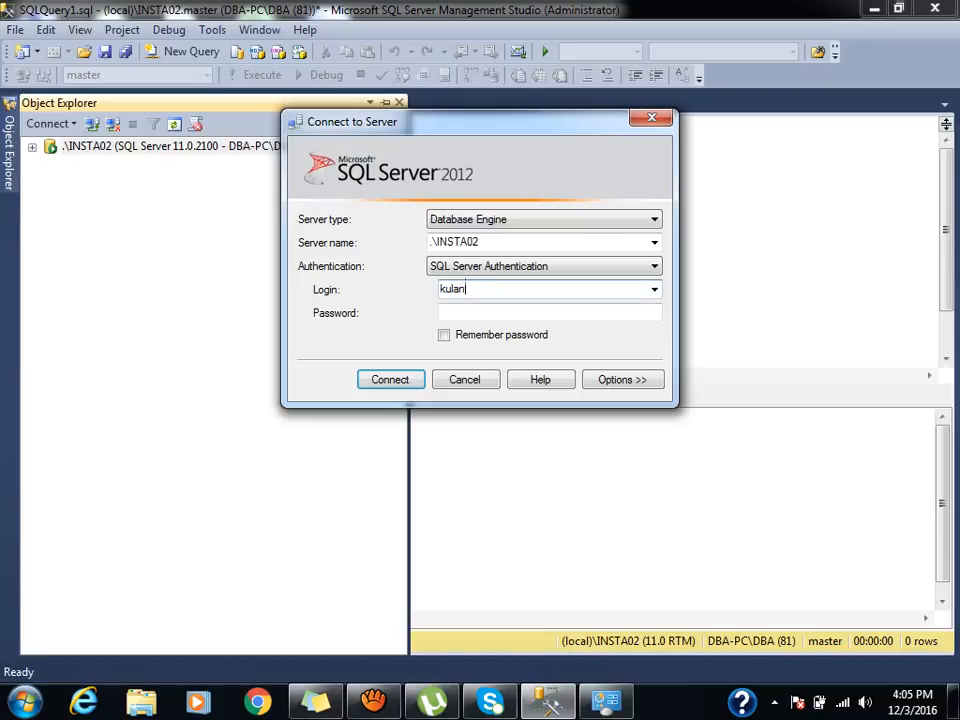
key("Tab")
type("****")
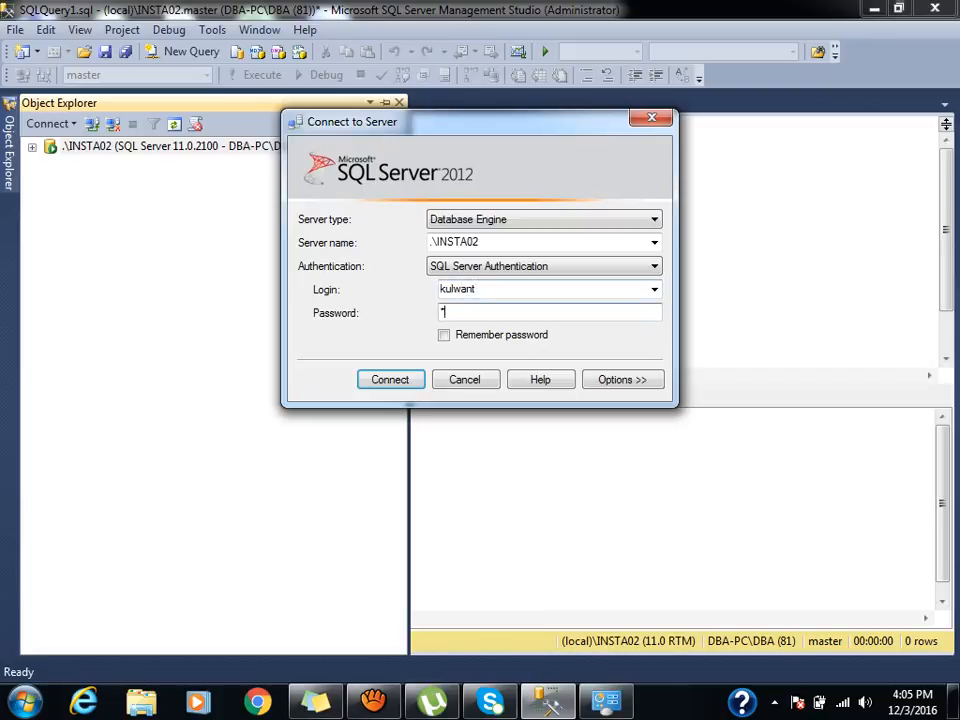
key("Return")
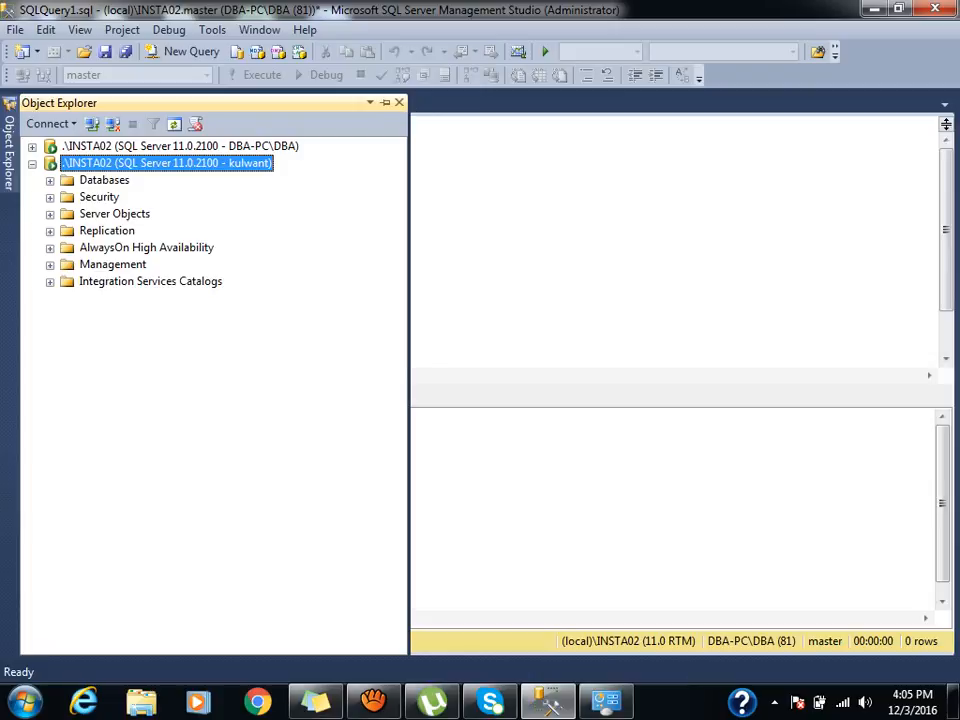
Expand the new connection's Databases and try chanc, bbb and logtesttt, dismissing each access error.
left_click(50, 181)
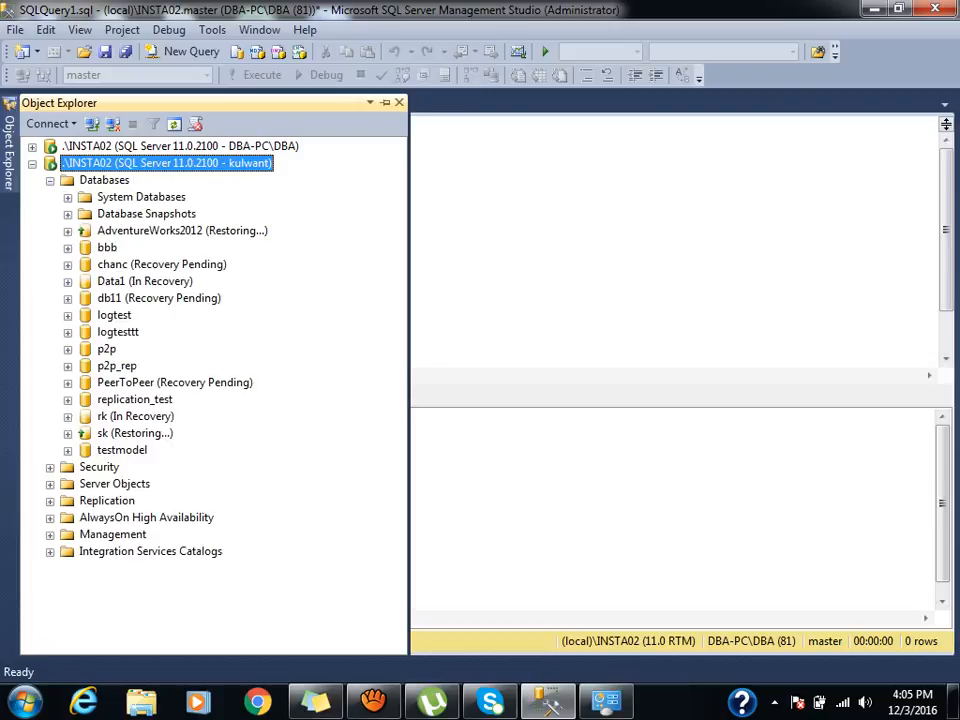
left_click(68, 265)
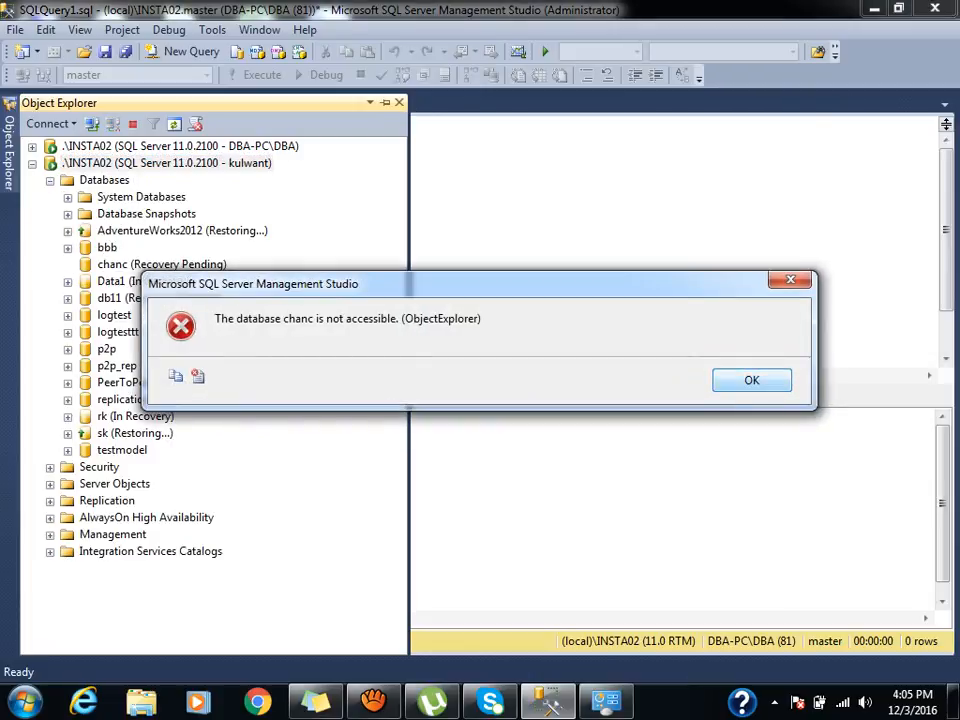
key("Return")
left_click(68, 248)
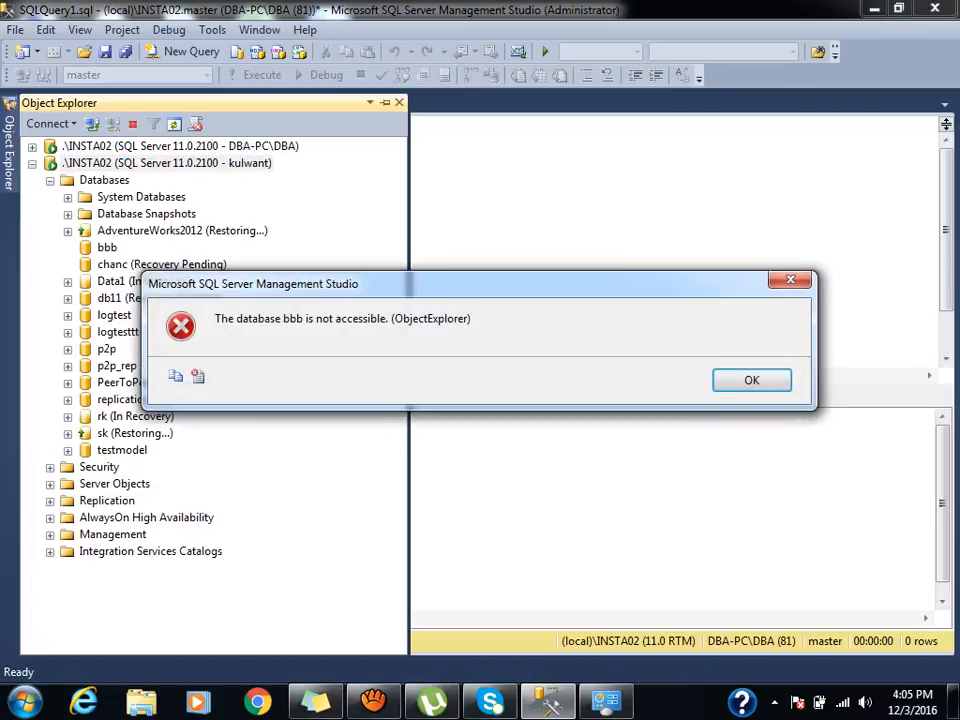
key("Return")
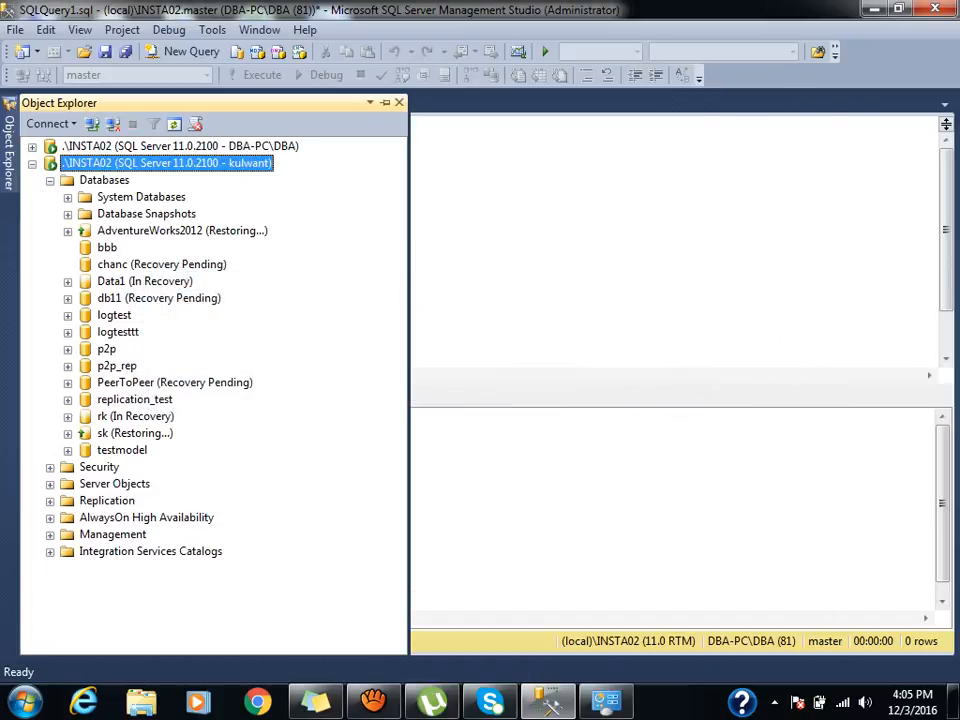
left_click(68, 332)
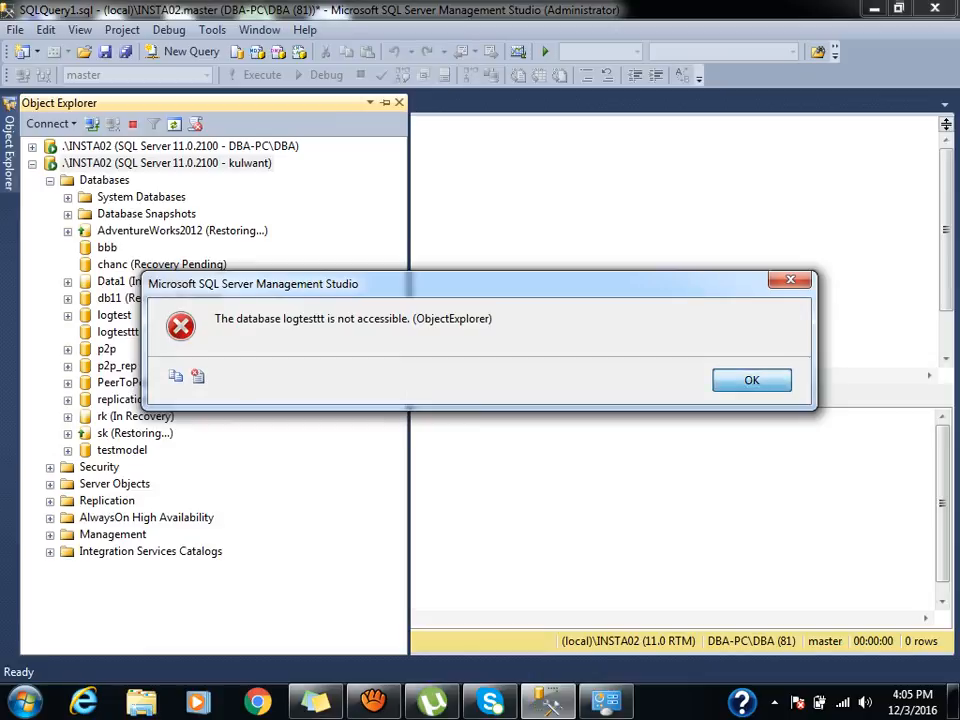
key("Return")
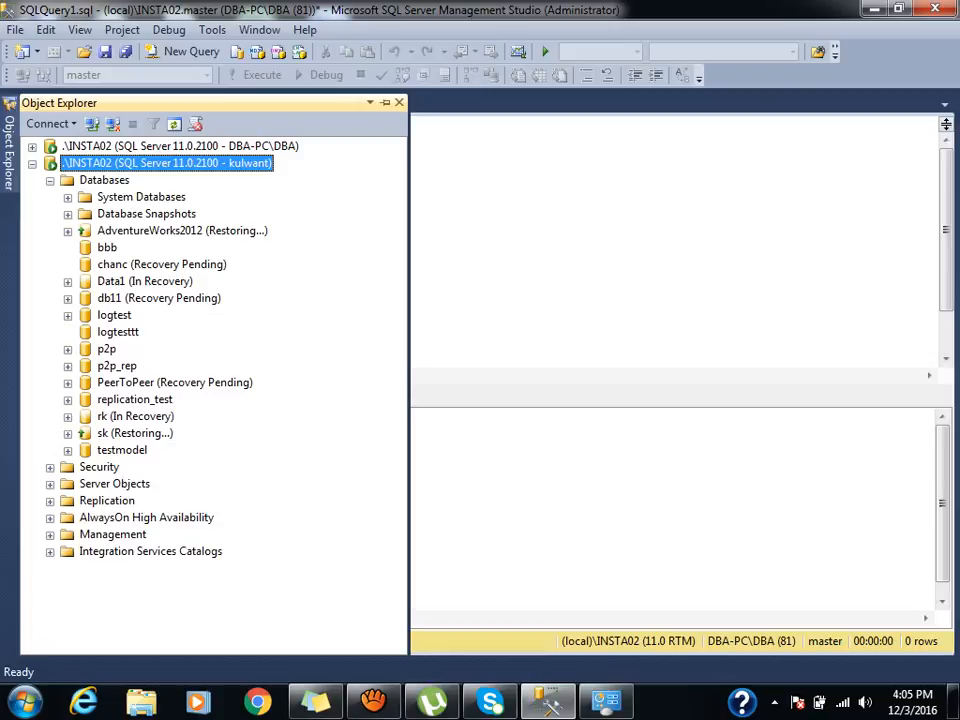
key("Left")
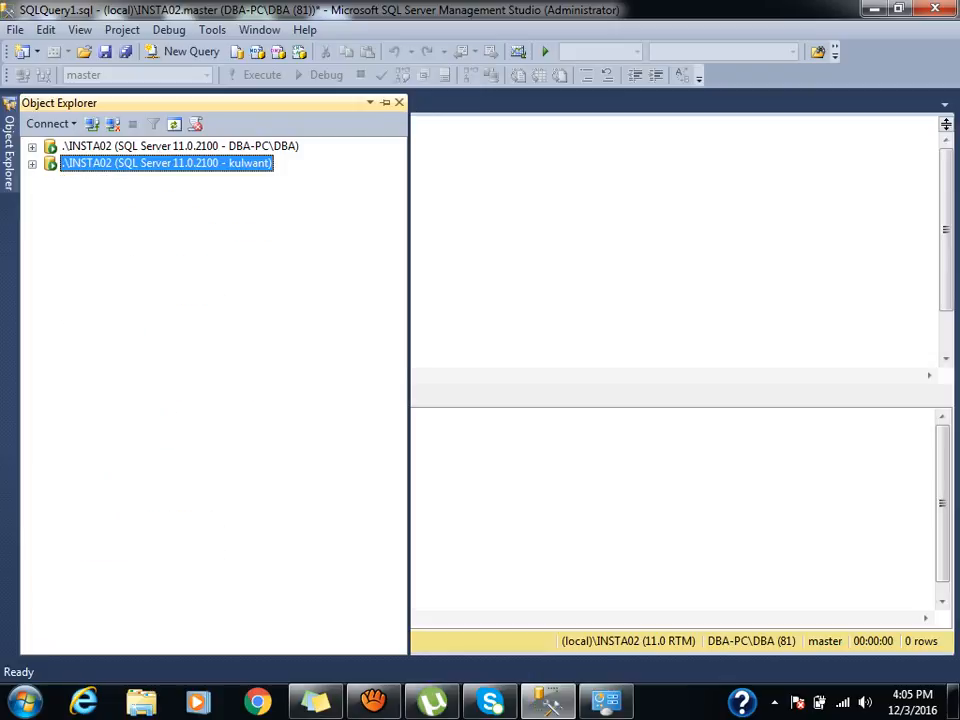
Open the new login's properties under Security > Logins and confirm it holds only the public server role.
left_click(180, 146)
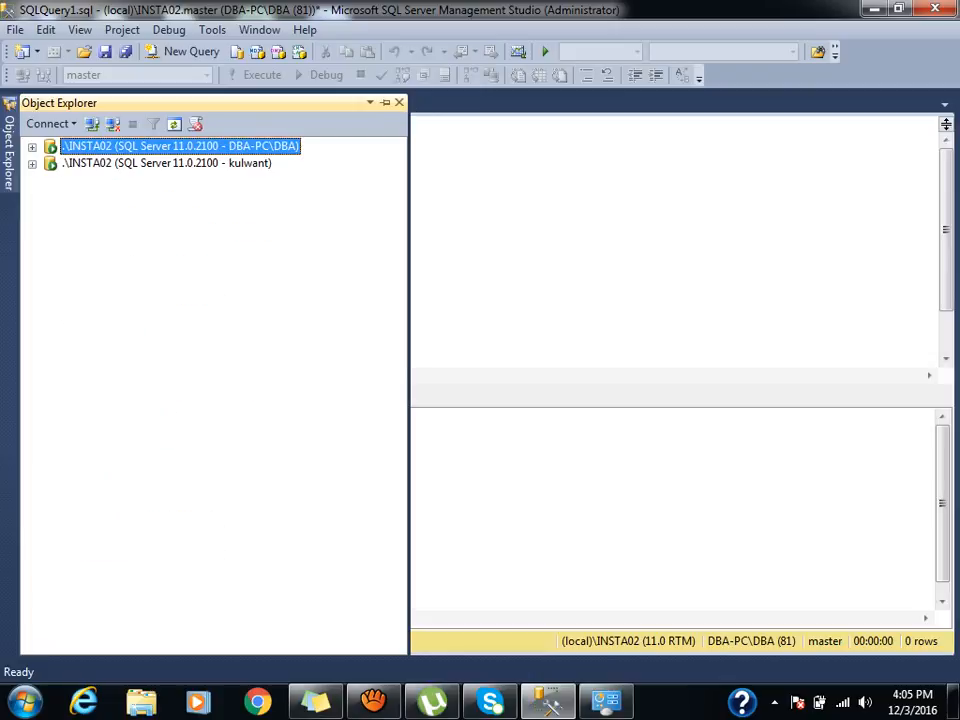
left_click(167, 163)
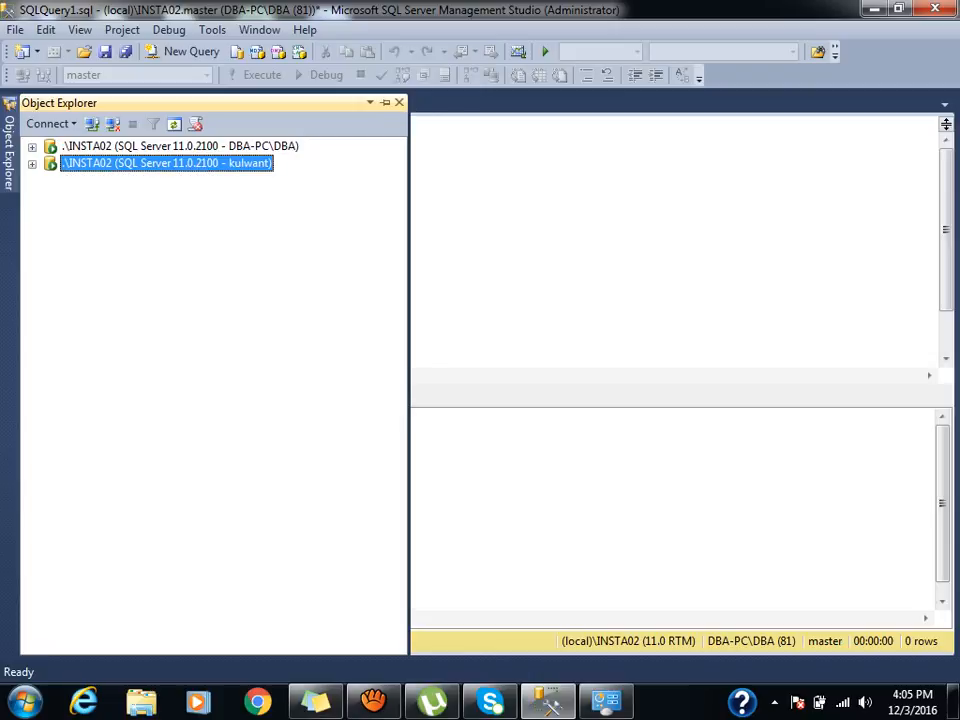
left_click(32, 147)
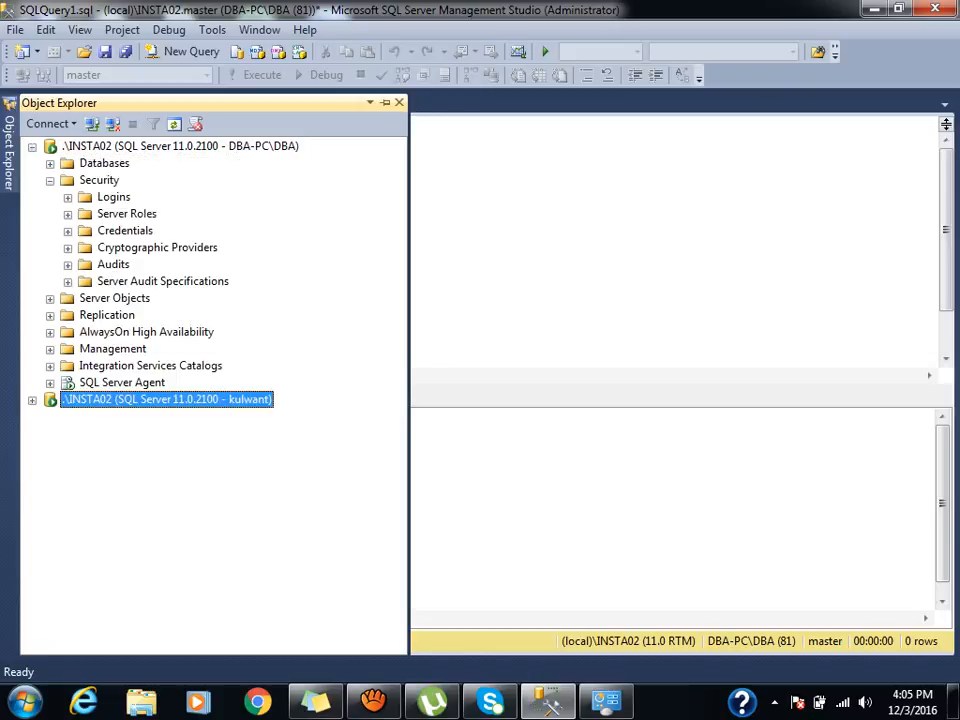
left_click(99, 180)
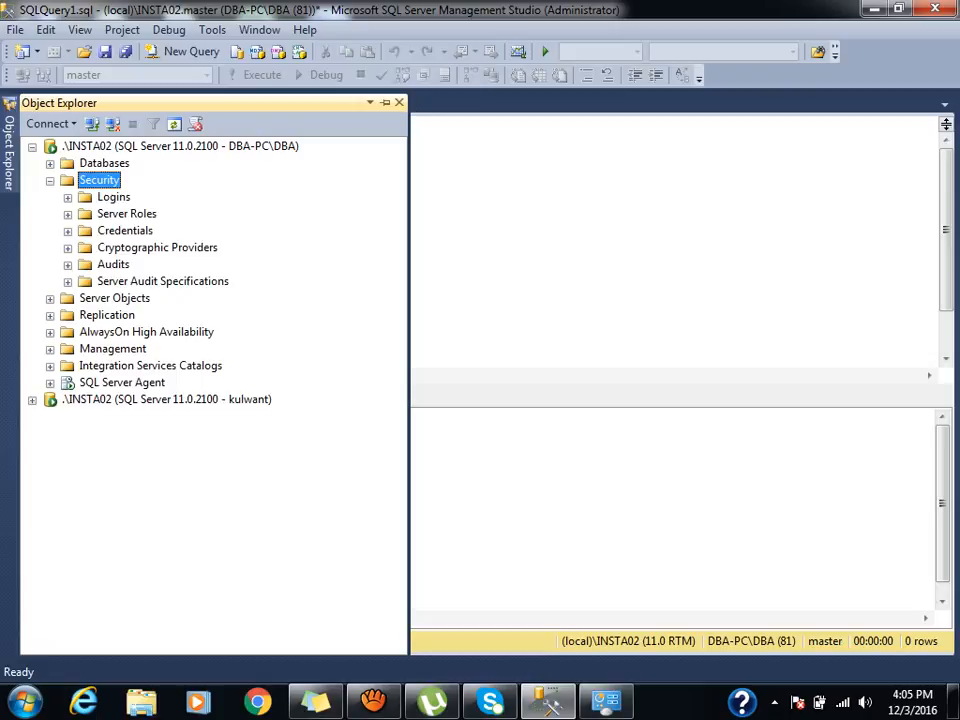
left_click(114, 197)
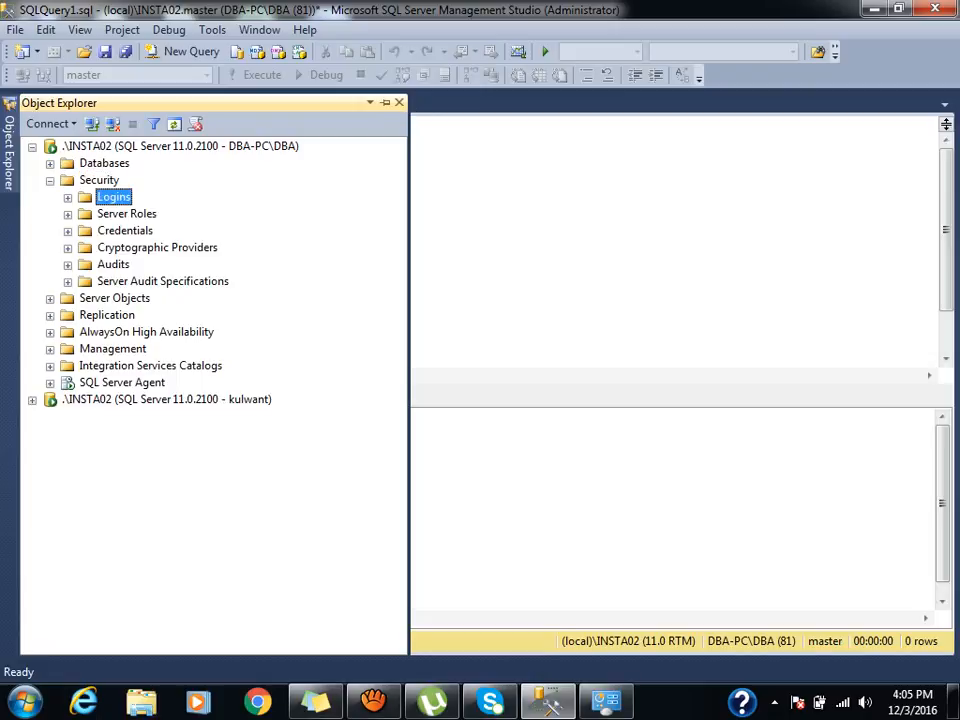
left_click(68, 198)
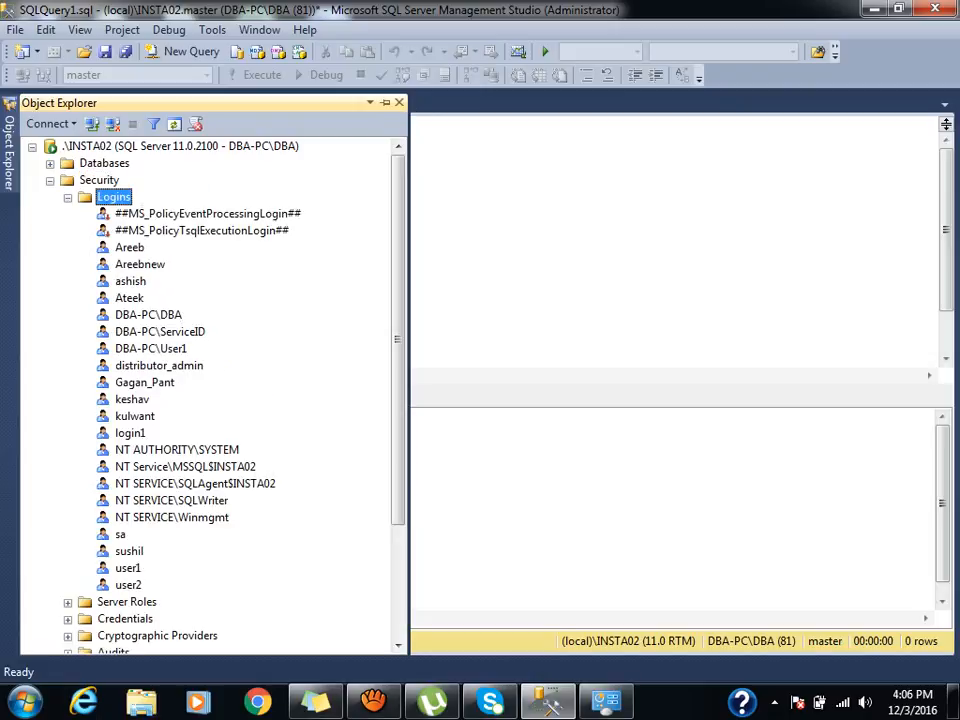
double_click(134, 416)
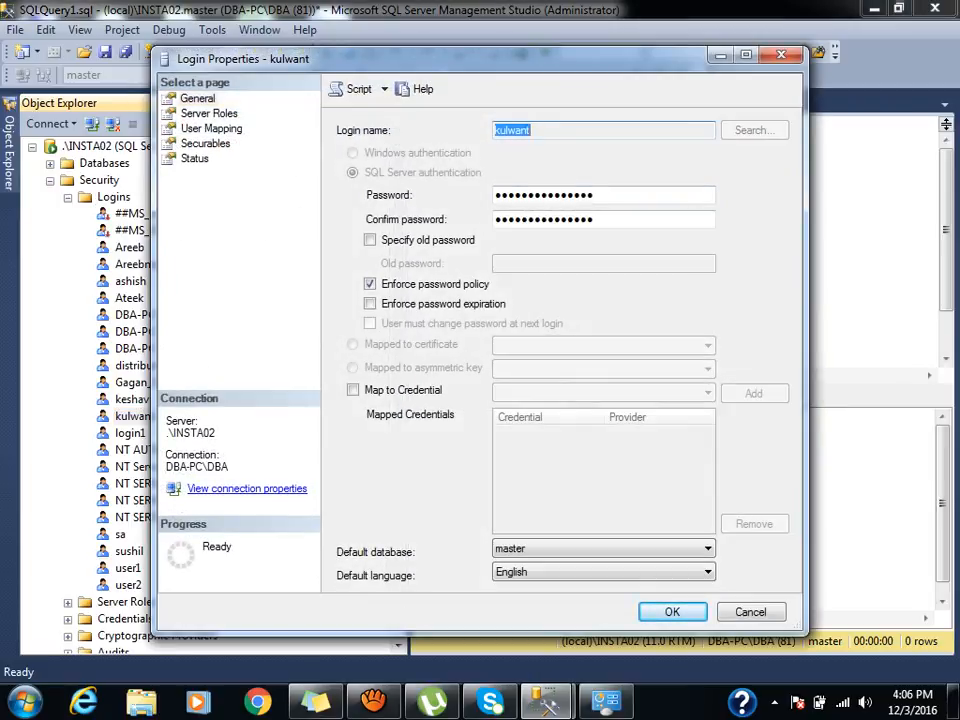
left_click(209, 114)
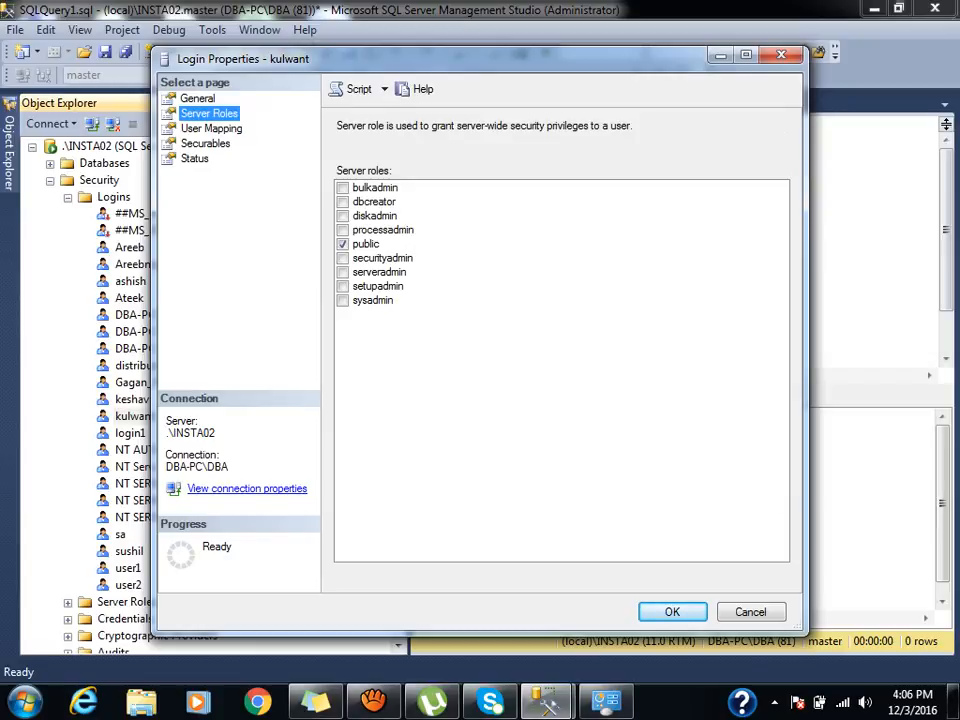
left_click(366, 244)
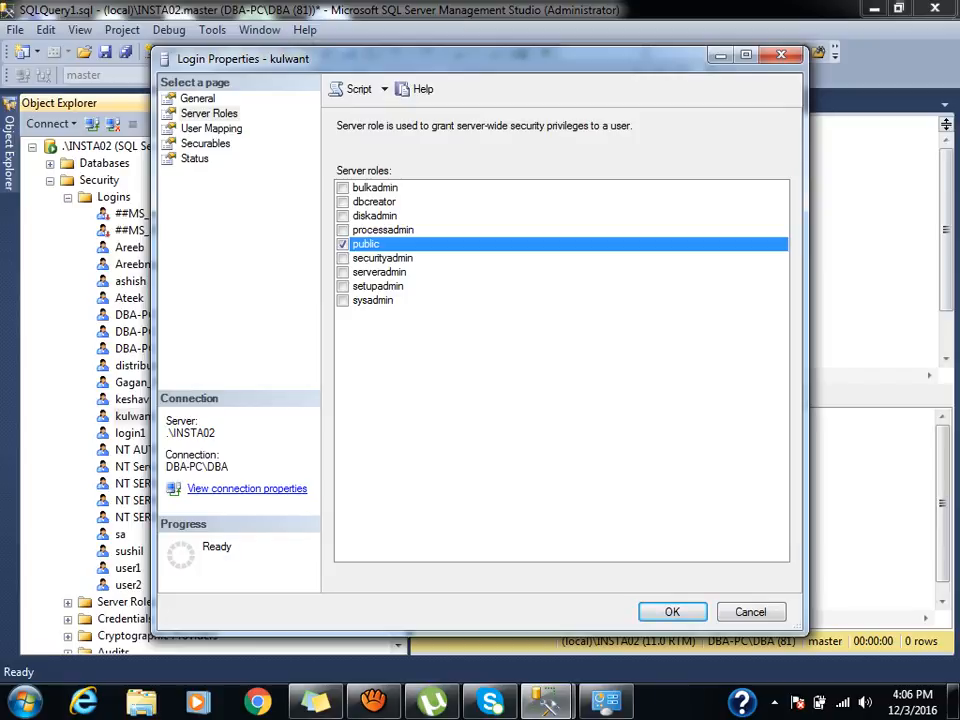
key("Escape")
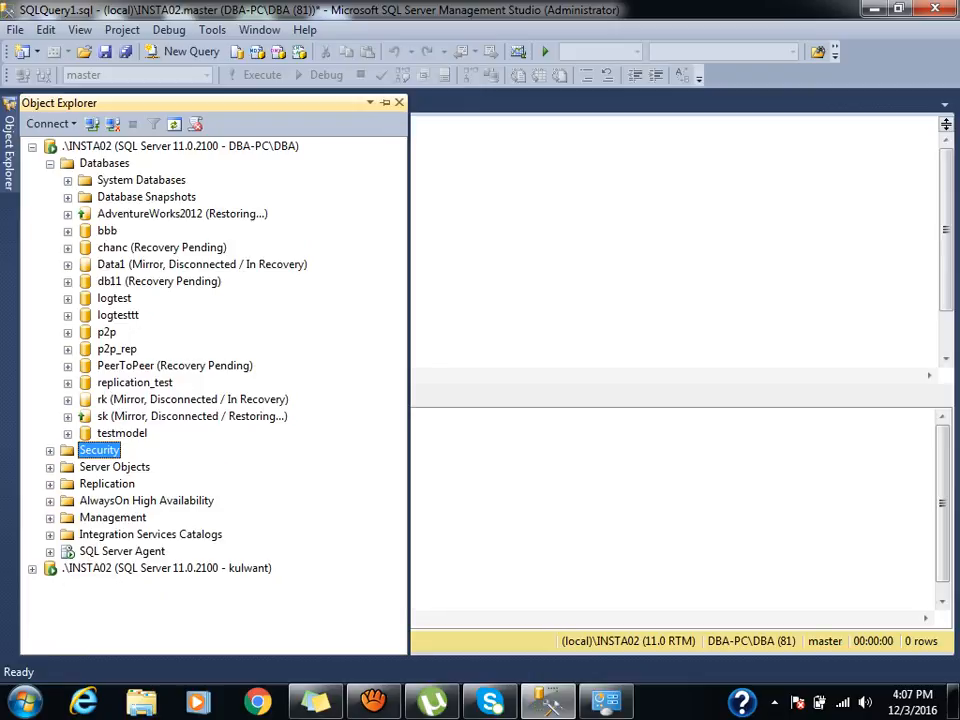
Create a logtest user under Security > Users, using the new login's name as user and login name.
left_click(68, 299)
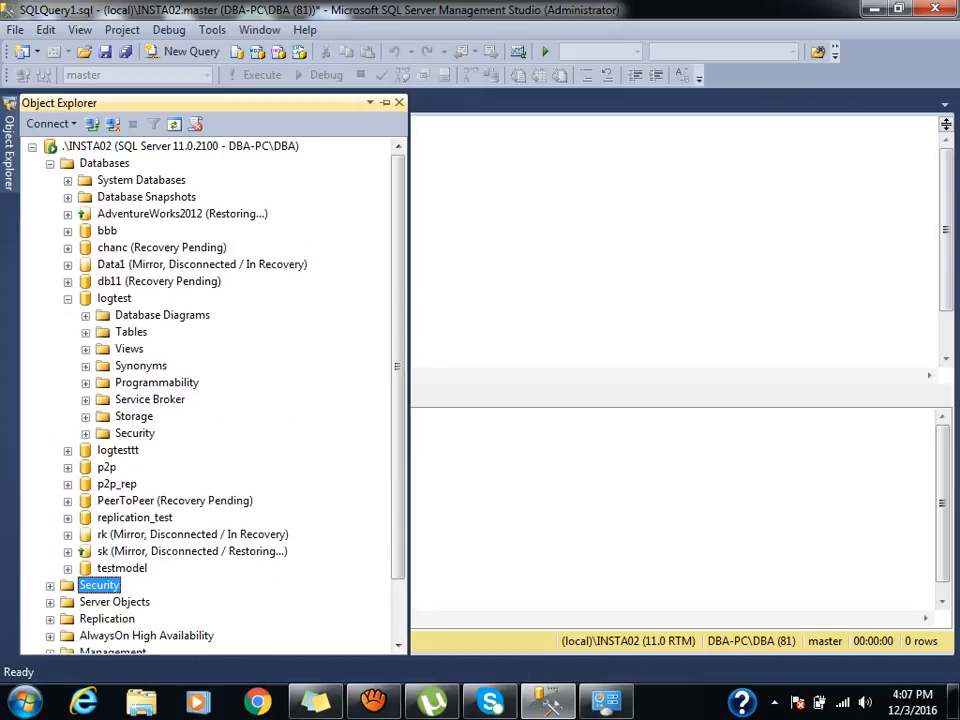
left_click(86, 434)
left_click(146, 450)
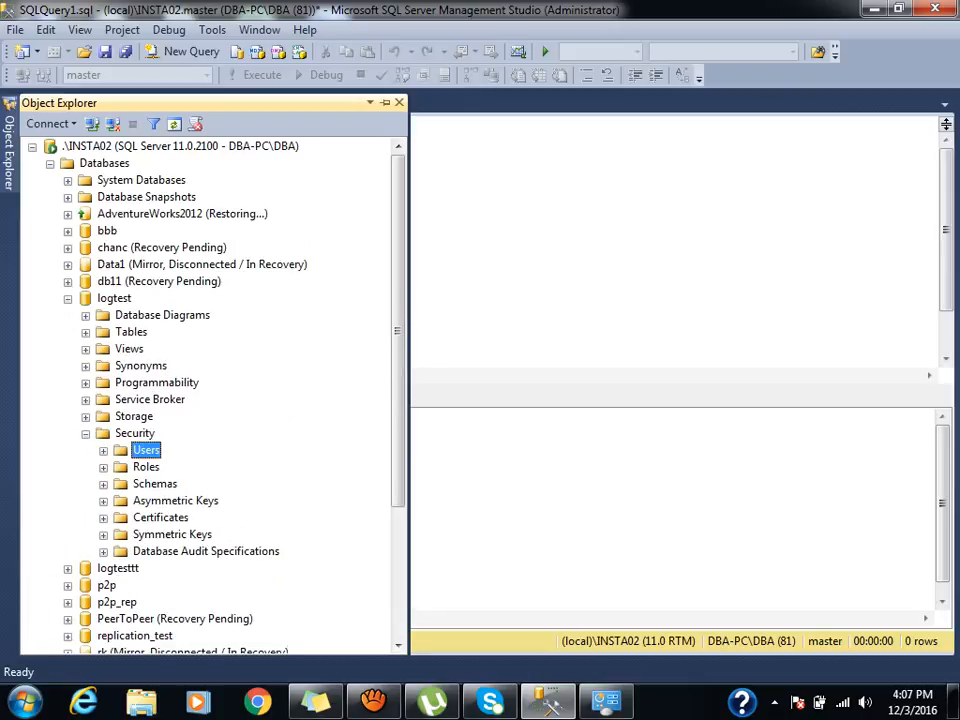
right_click(140, 450)
left_click(165, 460)
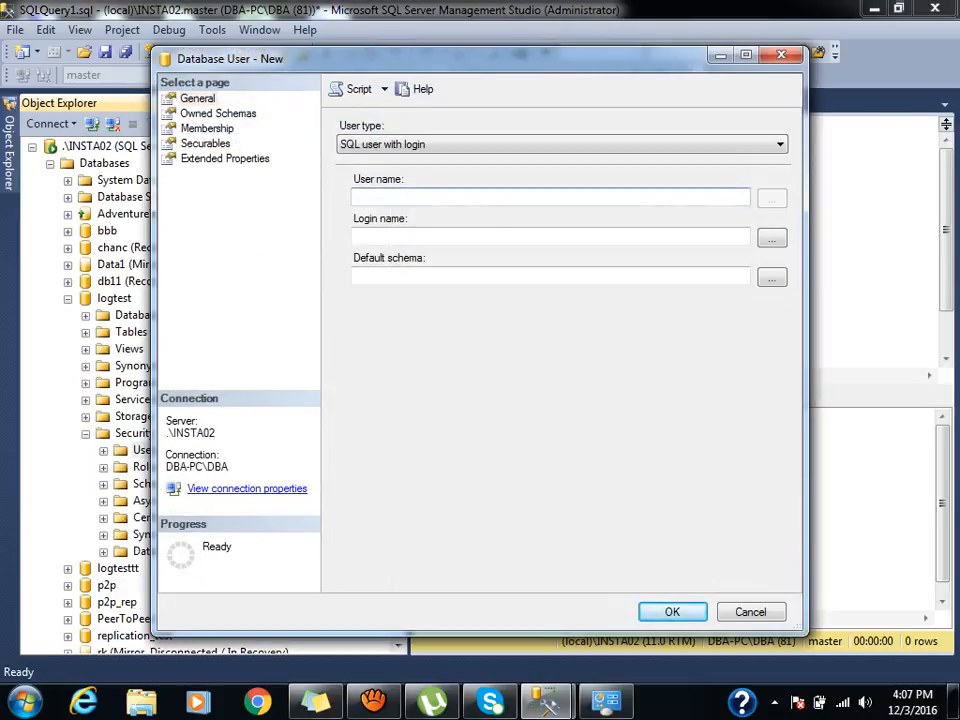
type("kulwant")
left_click(420, 237)
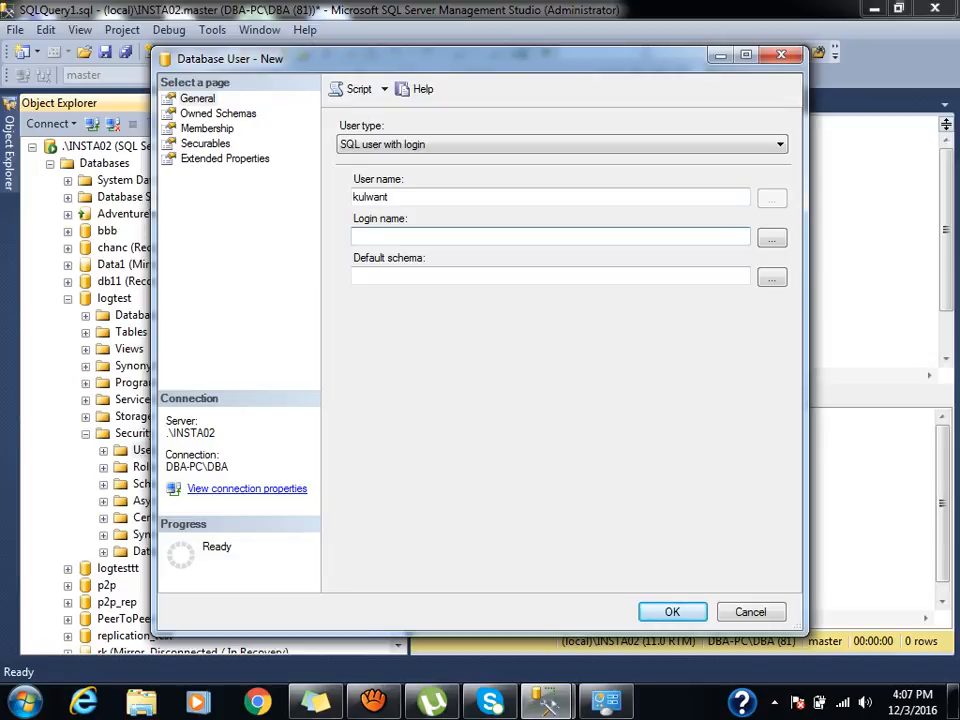
type("kulwant")
key("Return")
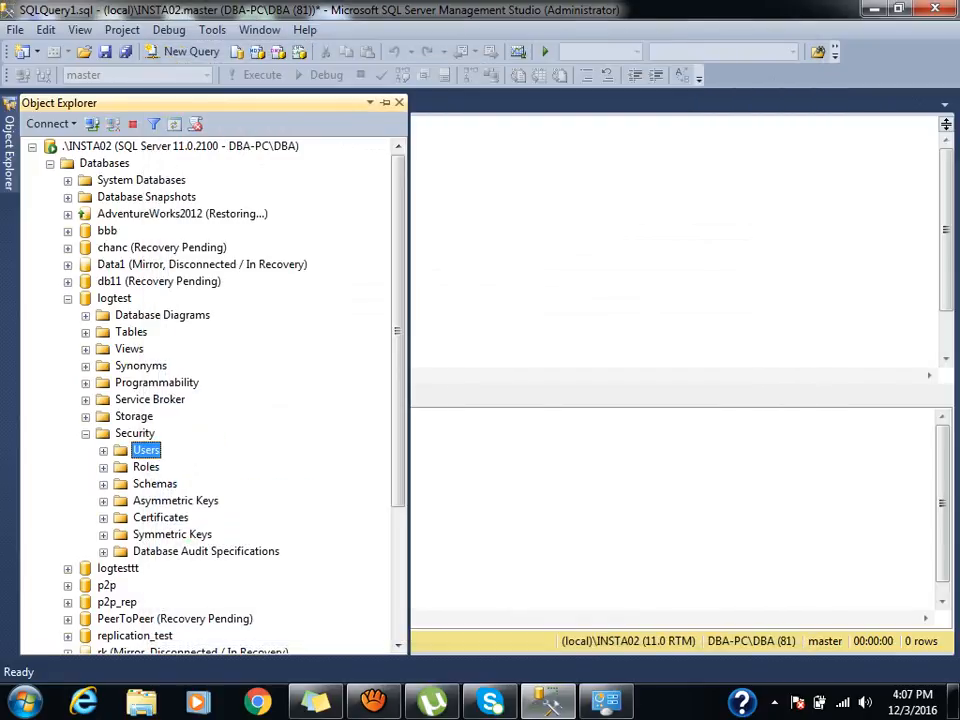
key("Right")
Collapse the first server's logtest database and expand the second connection's Databases.
left_click(170, 568)
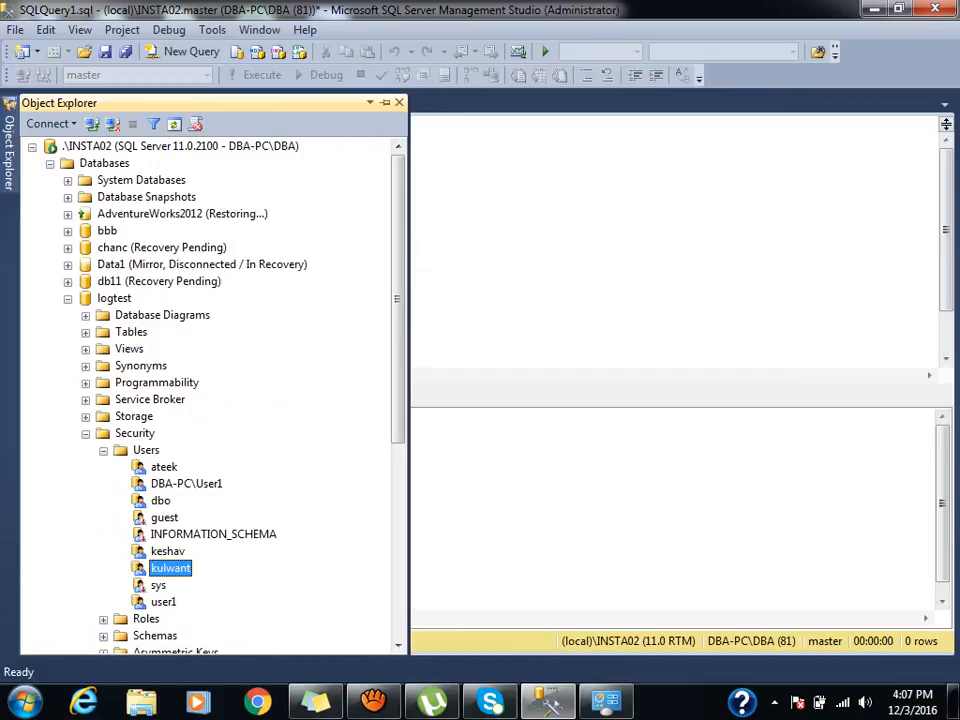
left_click(68, 298)
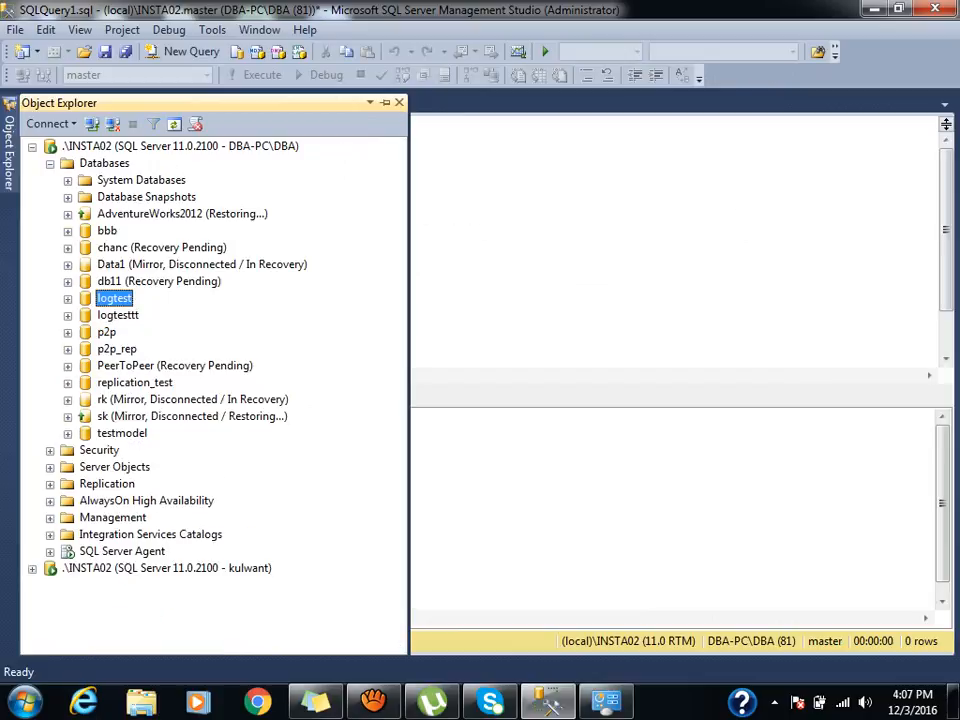
key("Left")
key("Left")
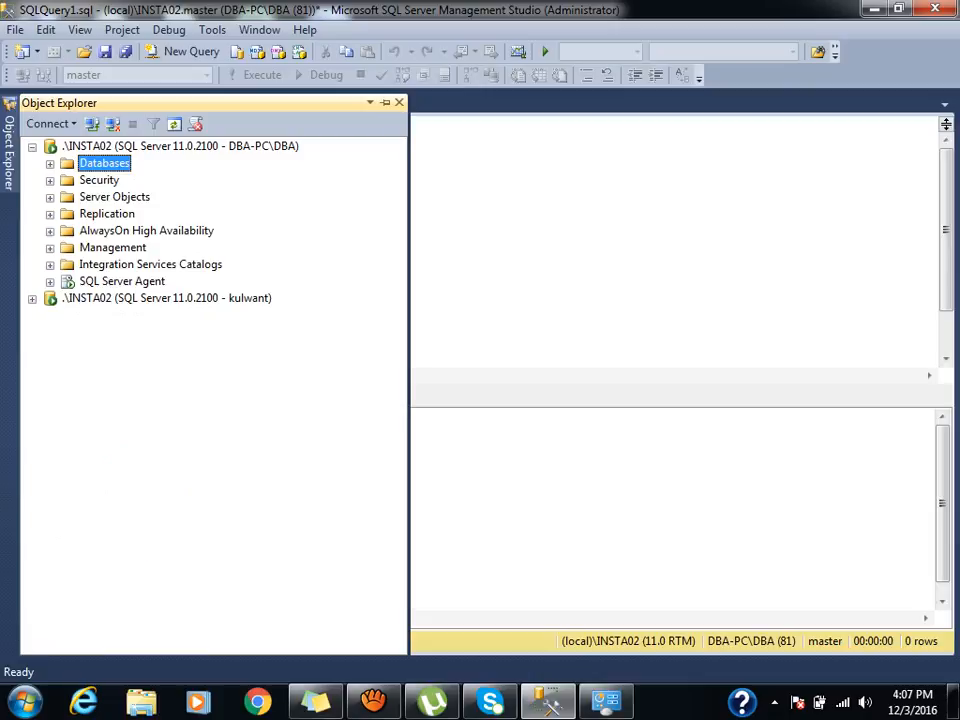
left_click(32, 299)
left_click(104, 264)
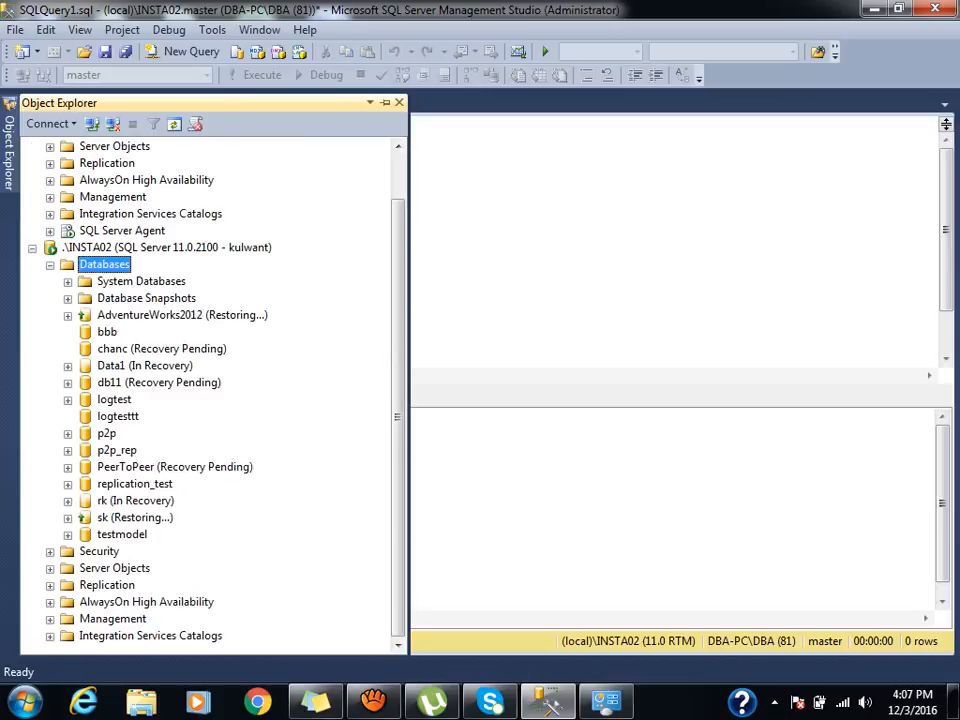
Browse logtest's tables, dismiss the bbb inaccessible error, and re-expand the first server's databases.
left_click(174, 124)
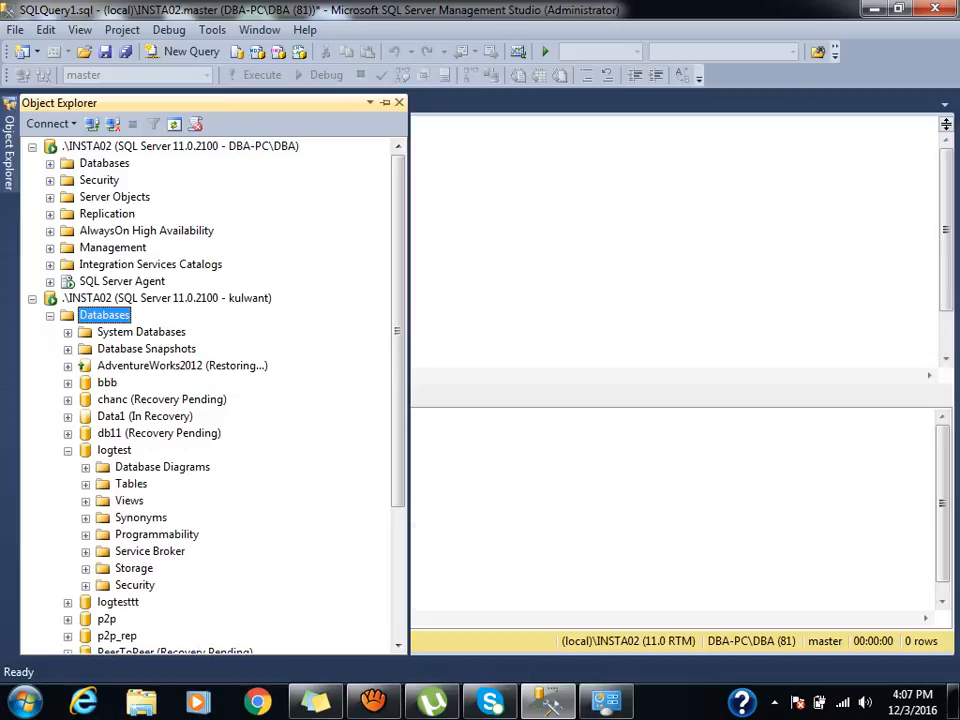
left_click(86, 485)
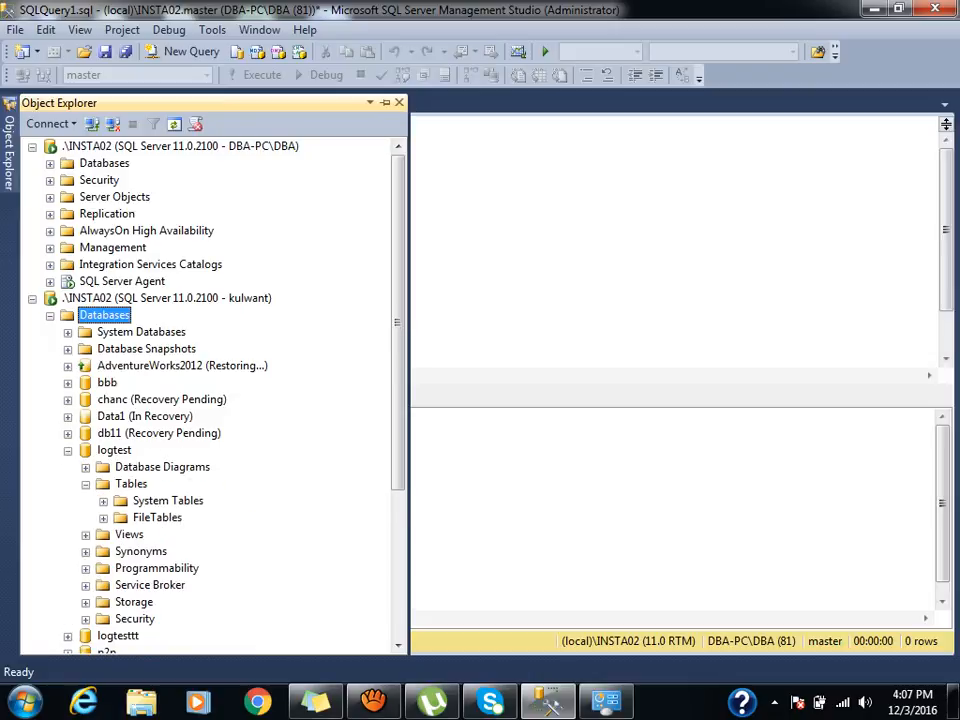
left_click(68, 451)
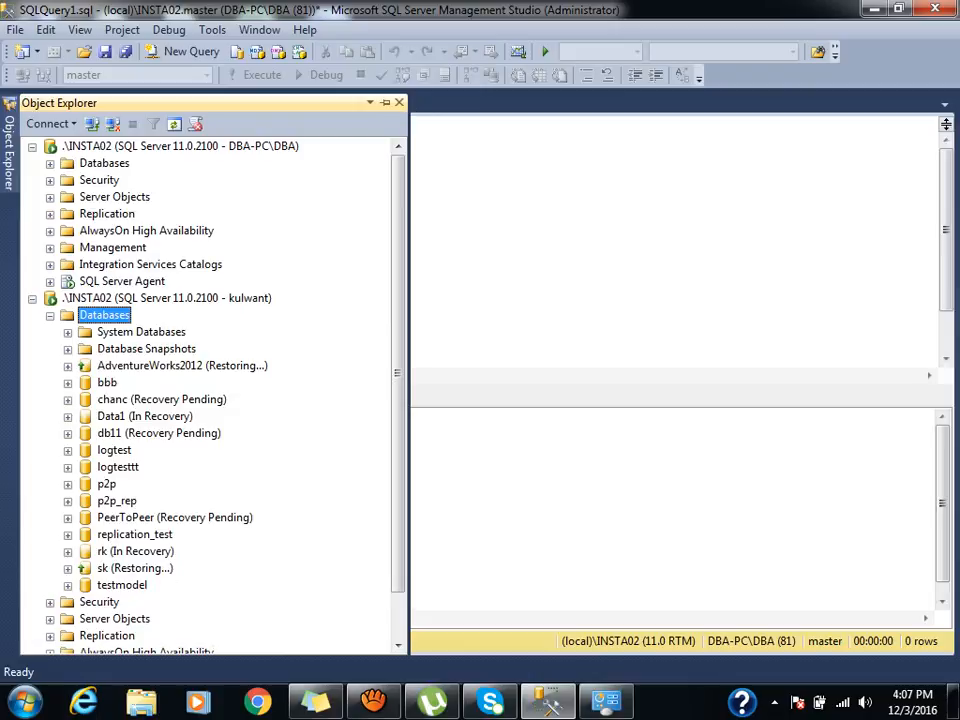
left_click(68, 382)
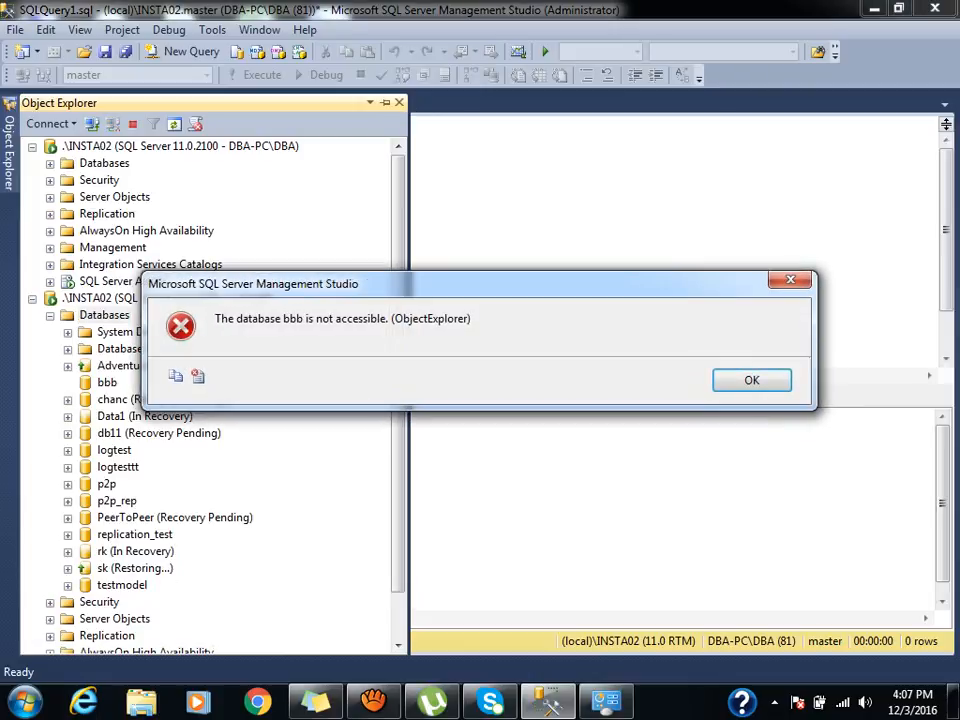
key("Return")
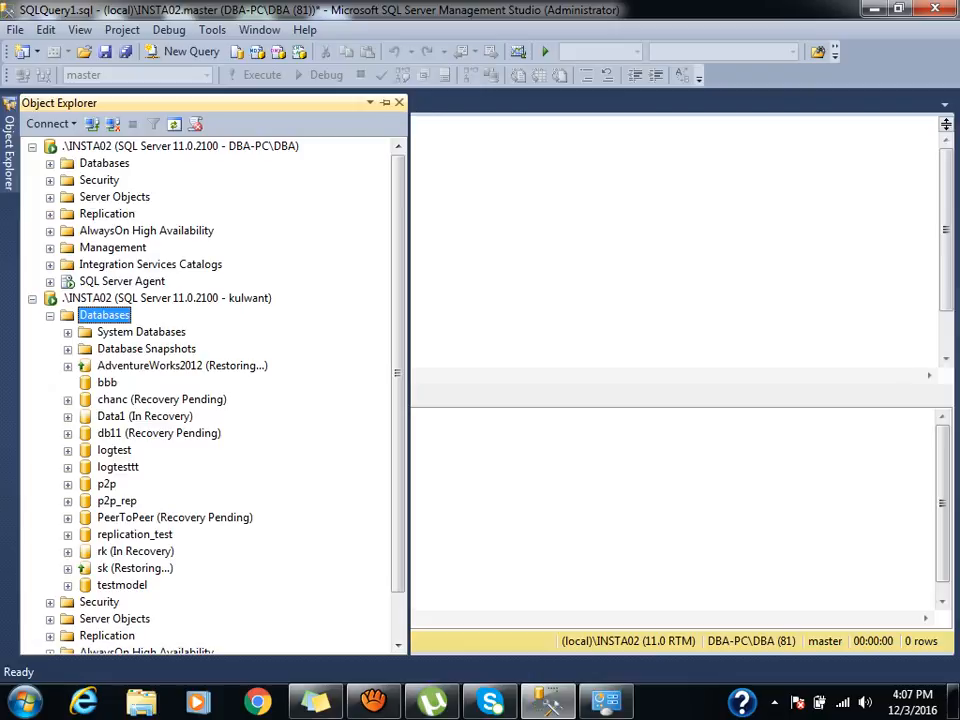
left_click(50, 164)
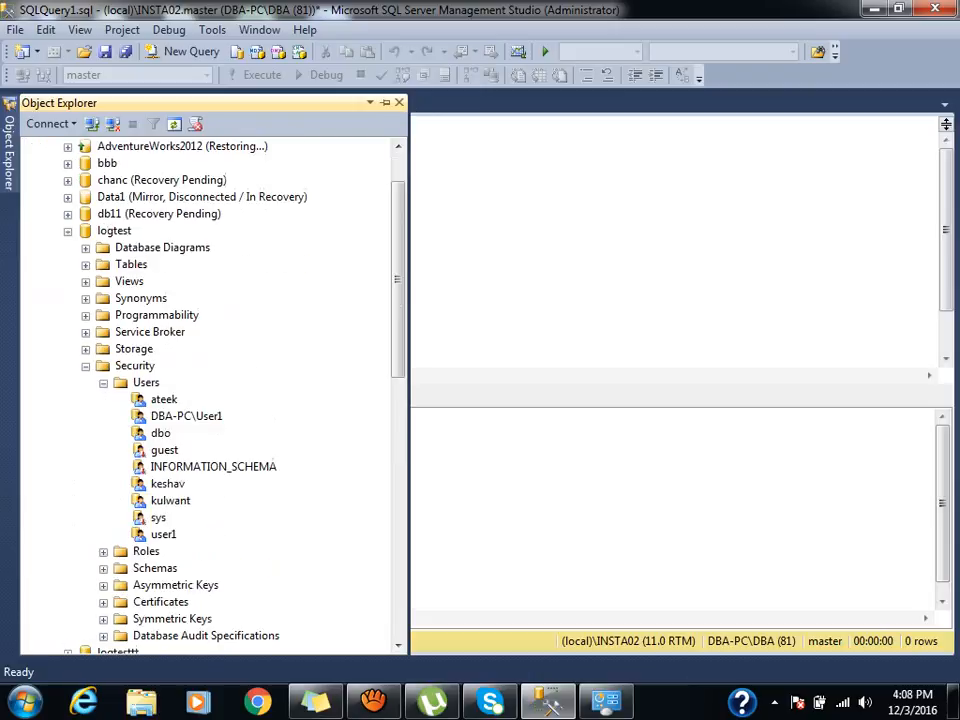
Add the new logtest user to db_datareader on its properties Membership page and save.
left_click(170, 501)
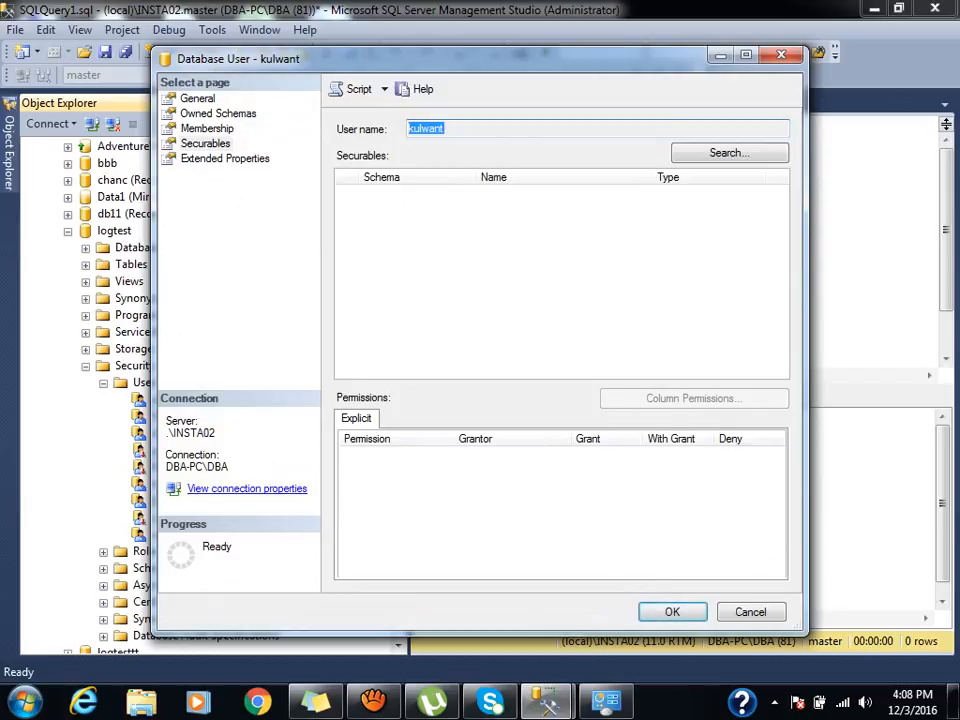
left_click(207, 129)
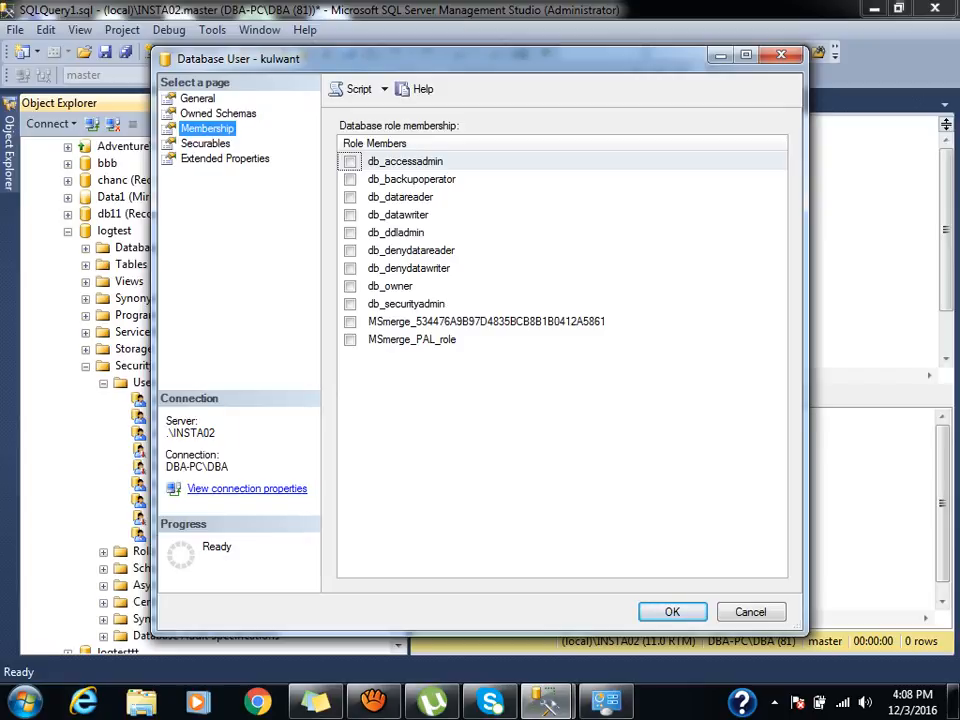
left_click(350, 197)
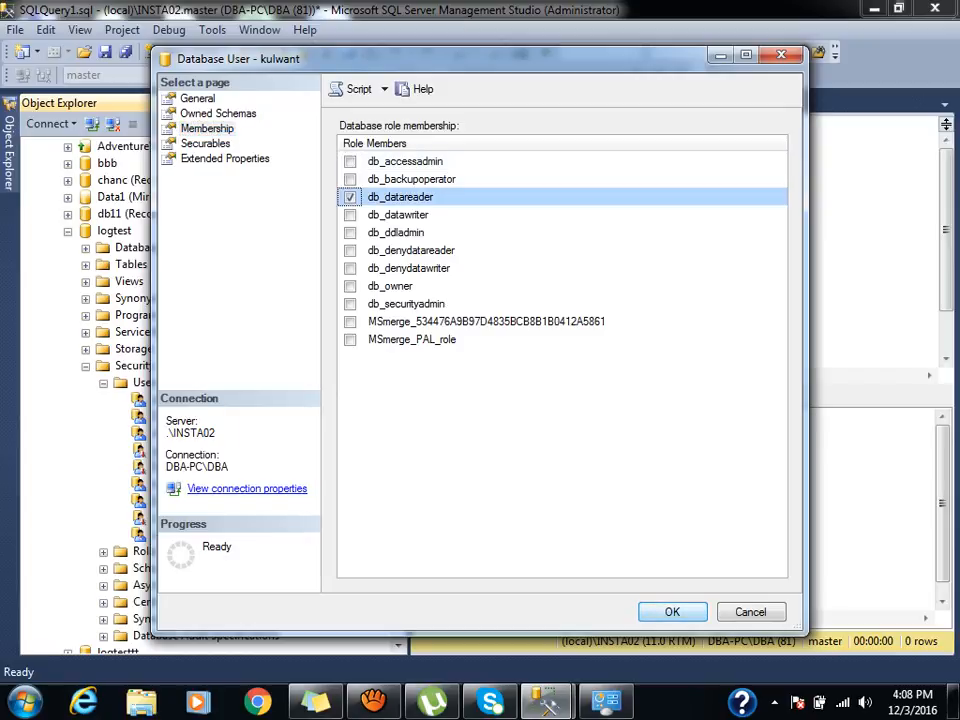
left_click(672, 611)
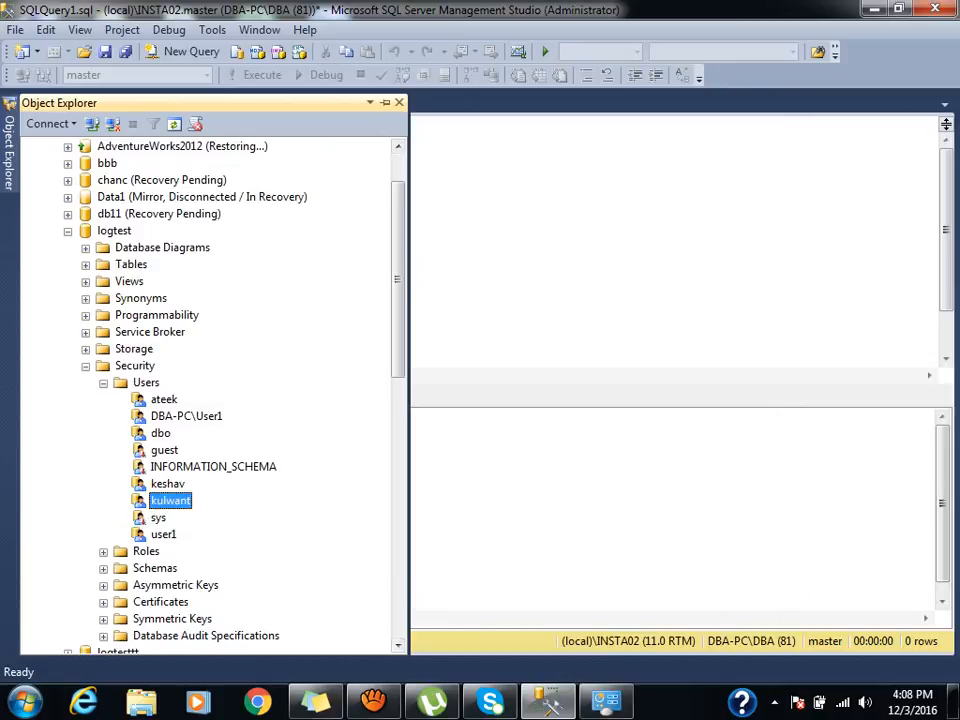
left_click(68, 231)
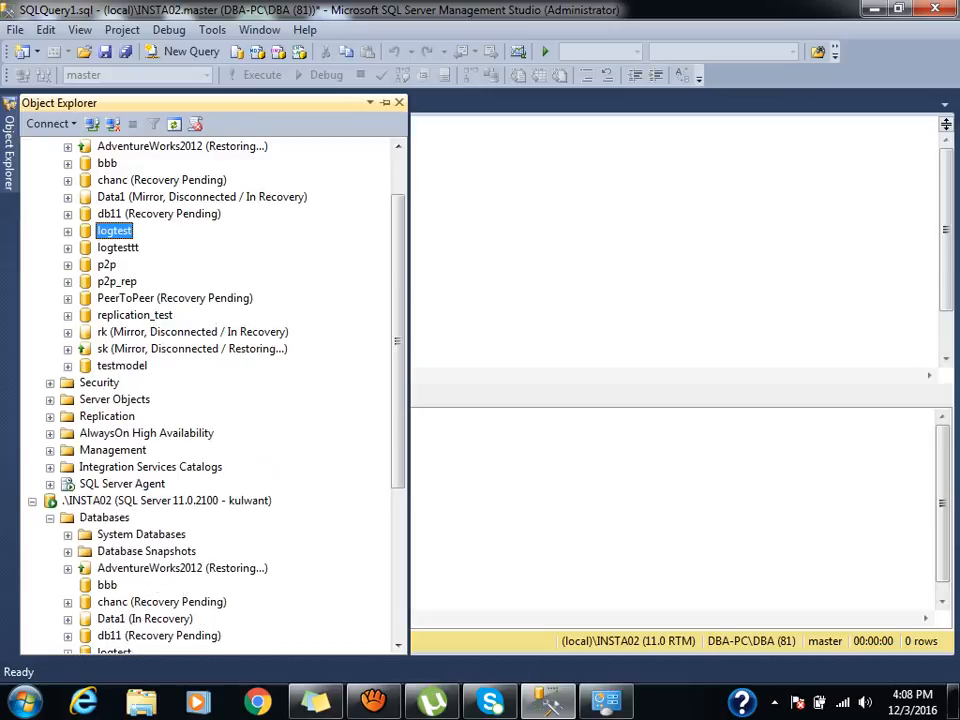
Expand logtest's Tables under the user's own connection and refresh the list.
key("Left")
key("Left")
key("Left")
key("Left")
key("Down")
key("Down")
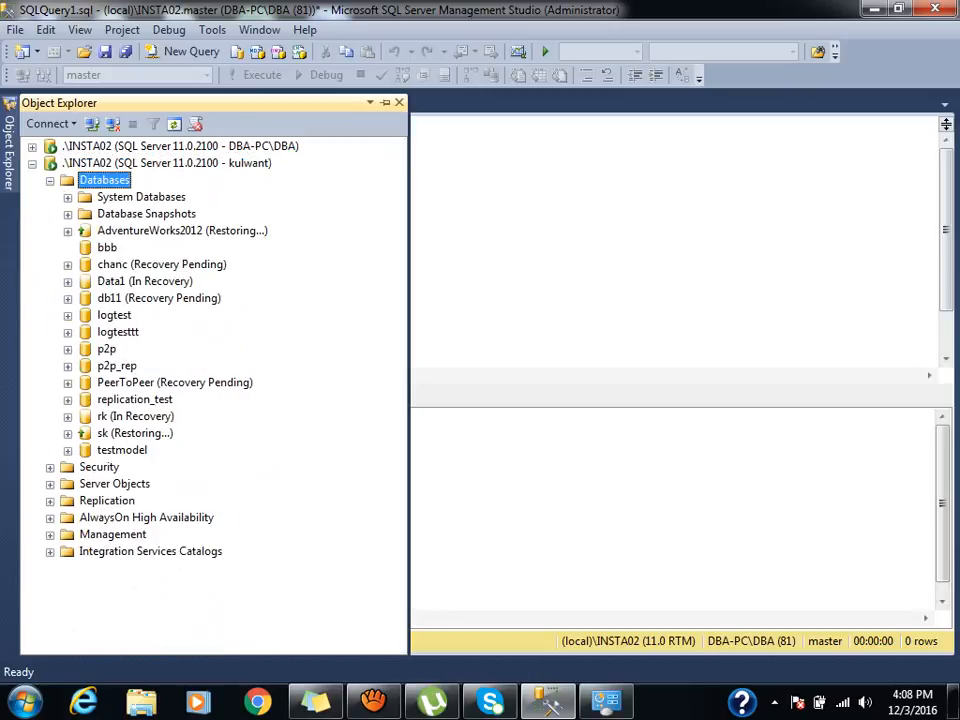
key("Down")
key("Down")
key("Down")
key("Down")
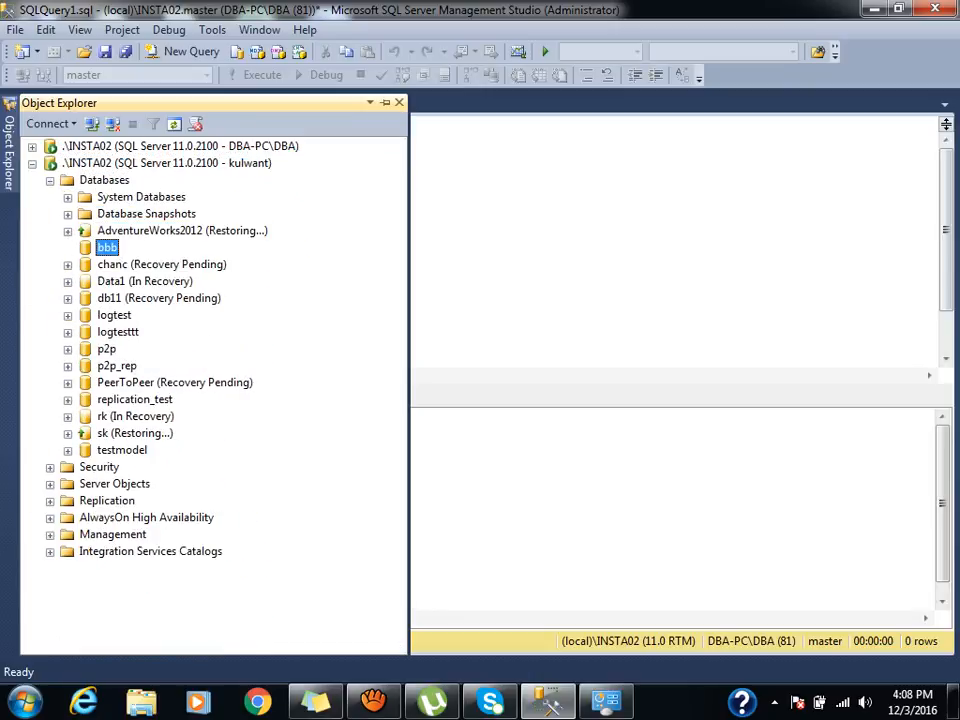
left_click(68, 316)
left_click(131, 349)
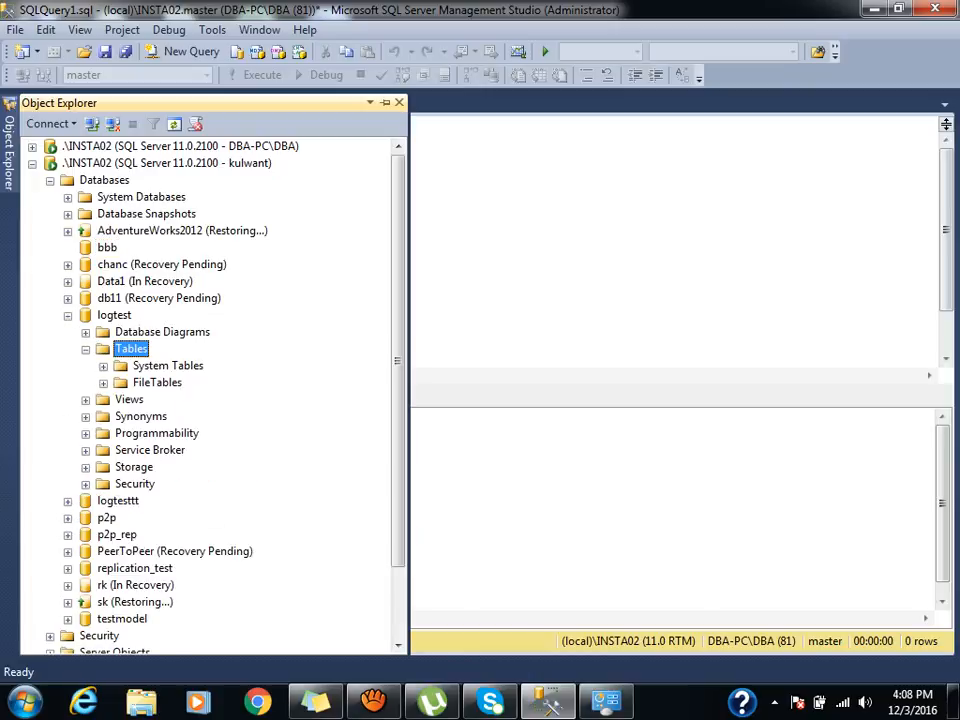
left_click(174, 124)
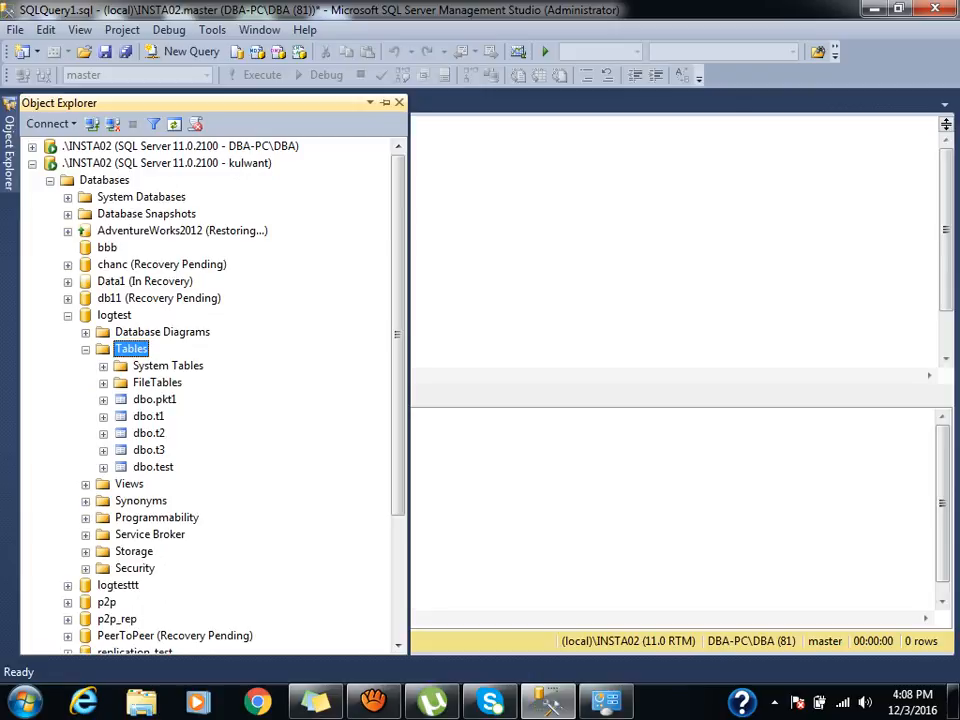
Select the top 1000 rows of dbo.t2 and dbo.pkt1, then start renaming dbo.t1.
right_click(145, 433)
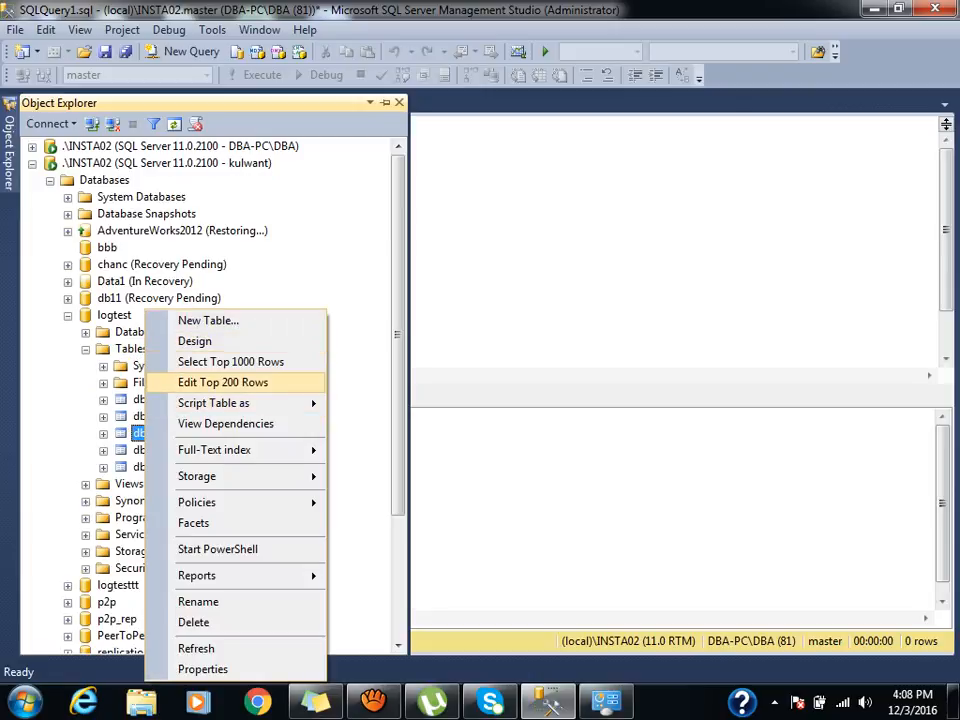
left_click(230, 361)
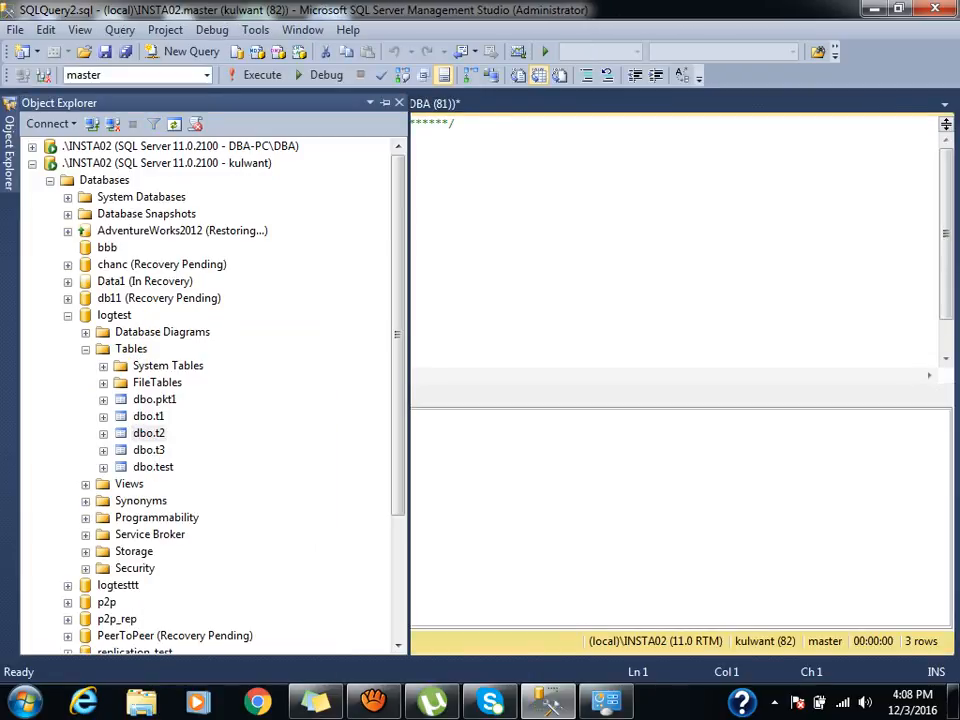
left_click(385, 102)
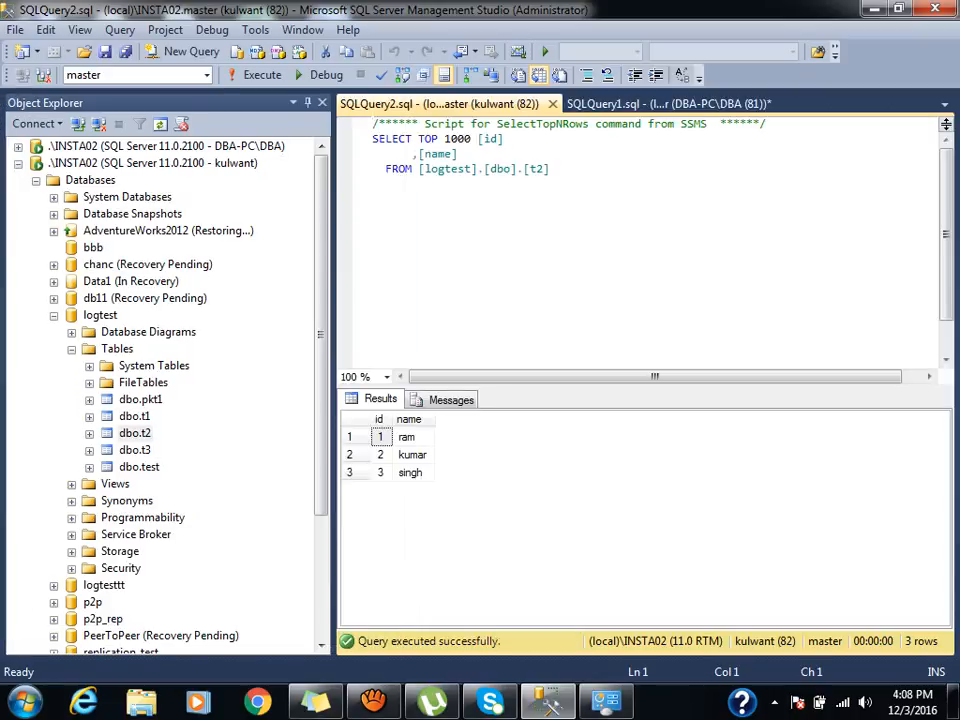
right_click(130, 399)
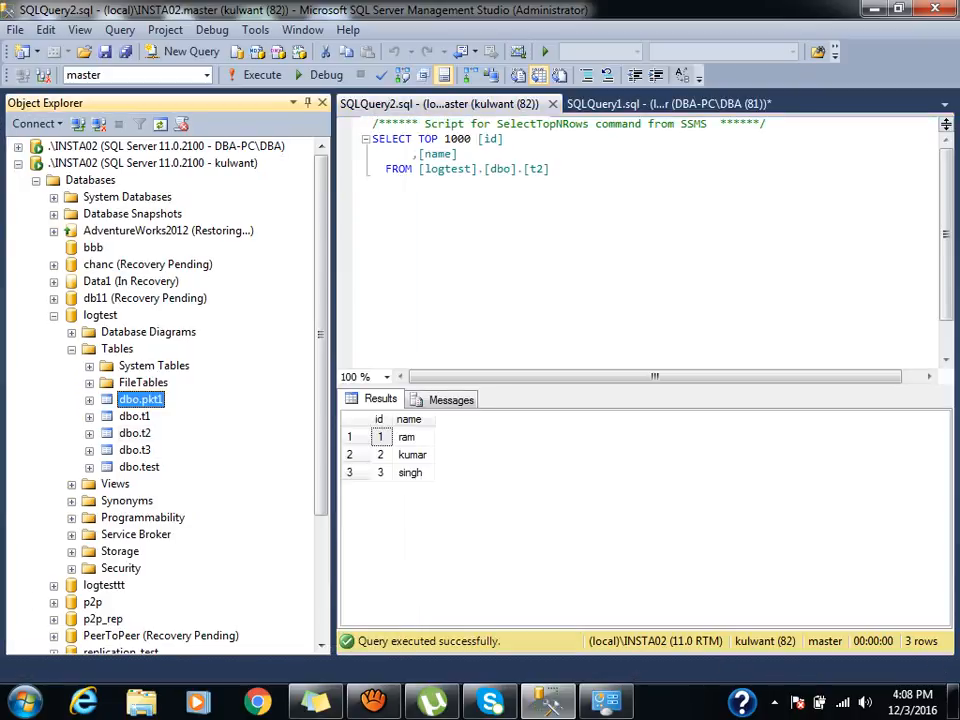
left_click(214, 361)
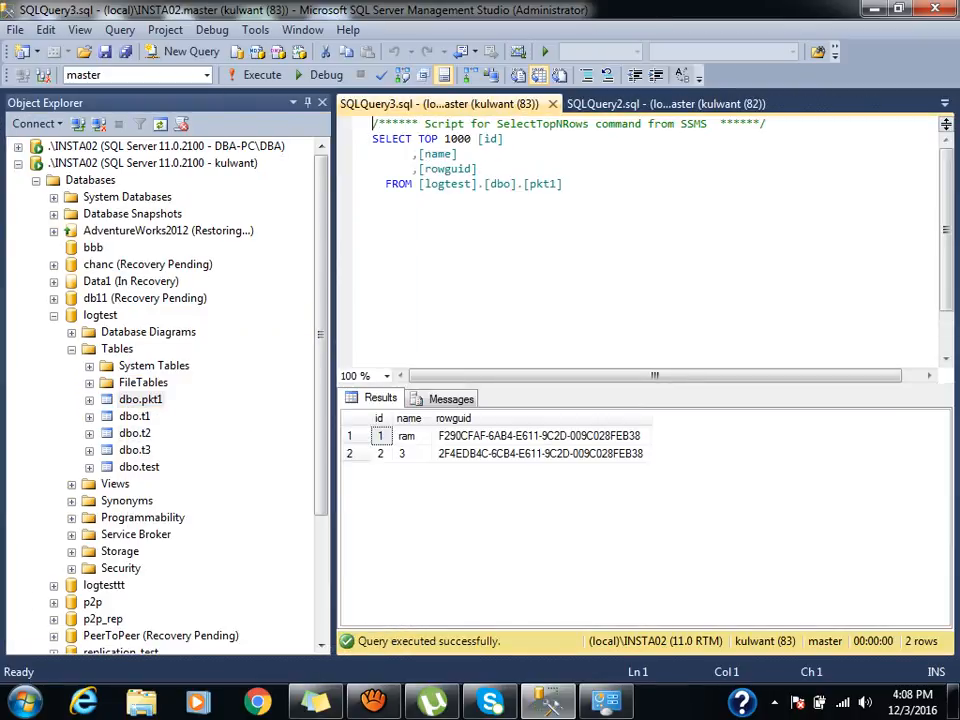
left_click(125, 416)
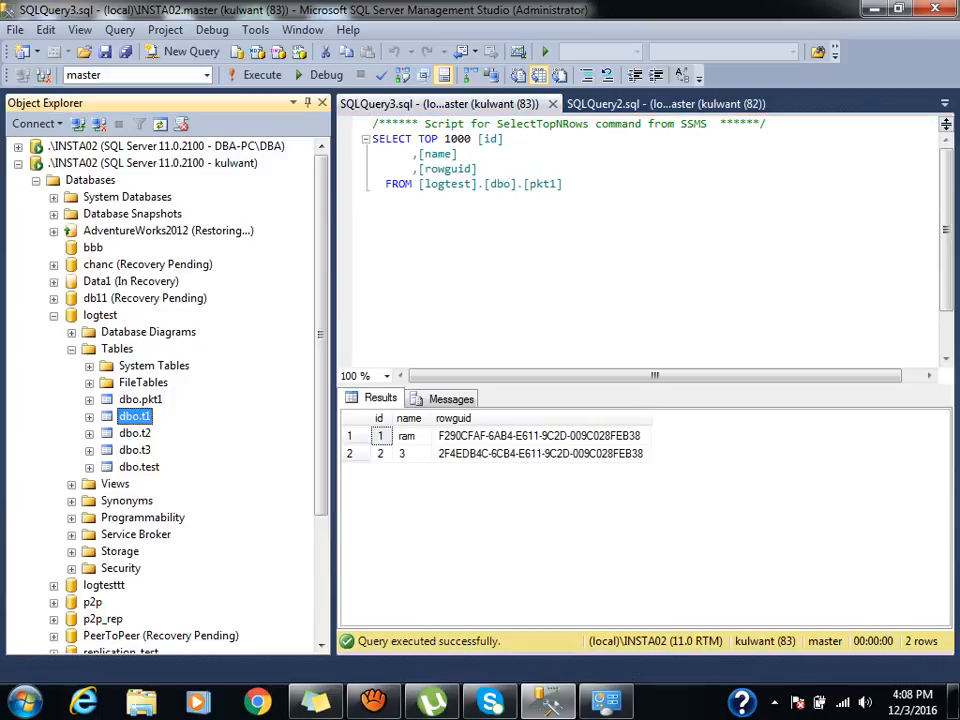
right_click(125, 416)
left_click(180, 601)
right_click(120, 416)
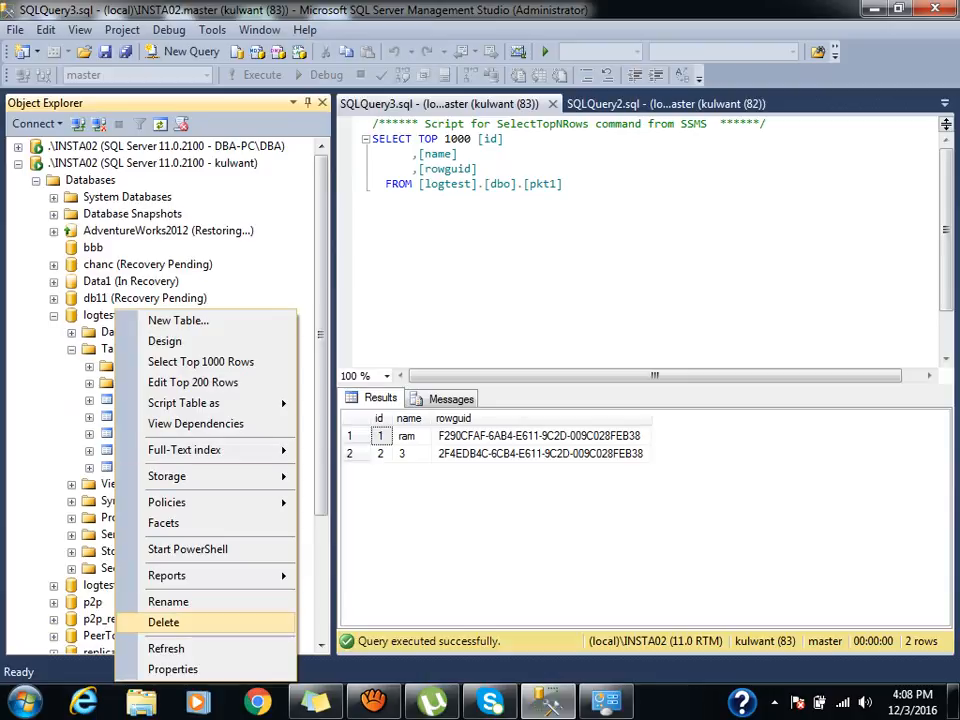
left_click(163, 622)
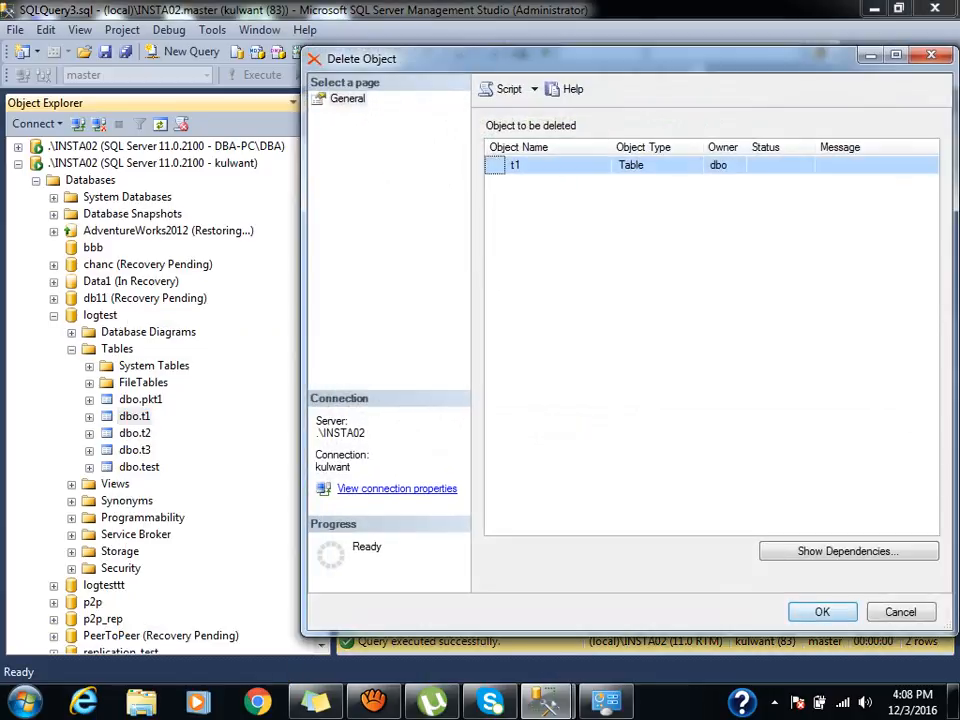
left_click(822, 611)
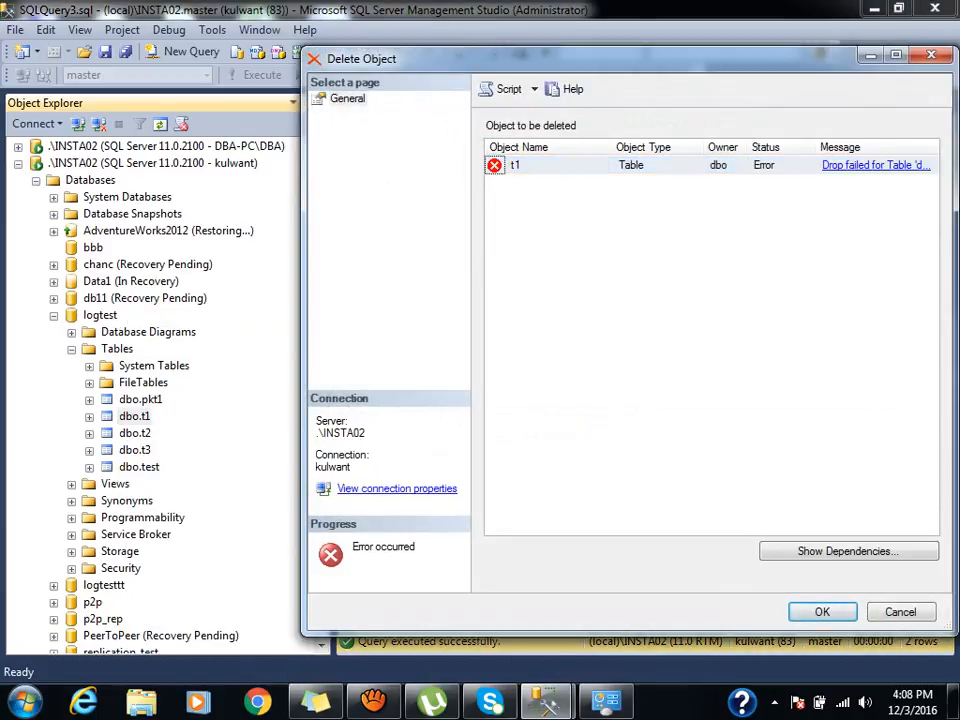
left_click(876, 165)
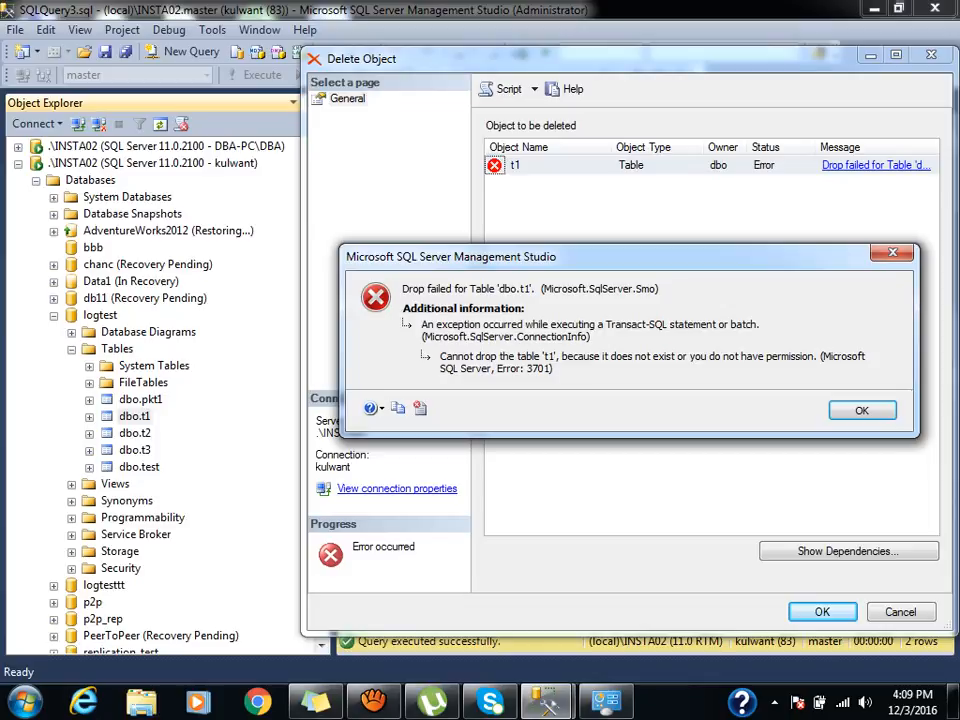
key("Return")
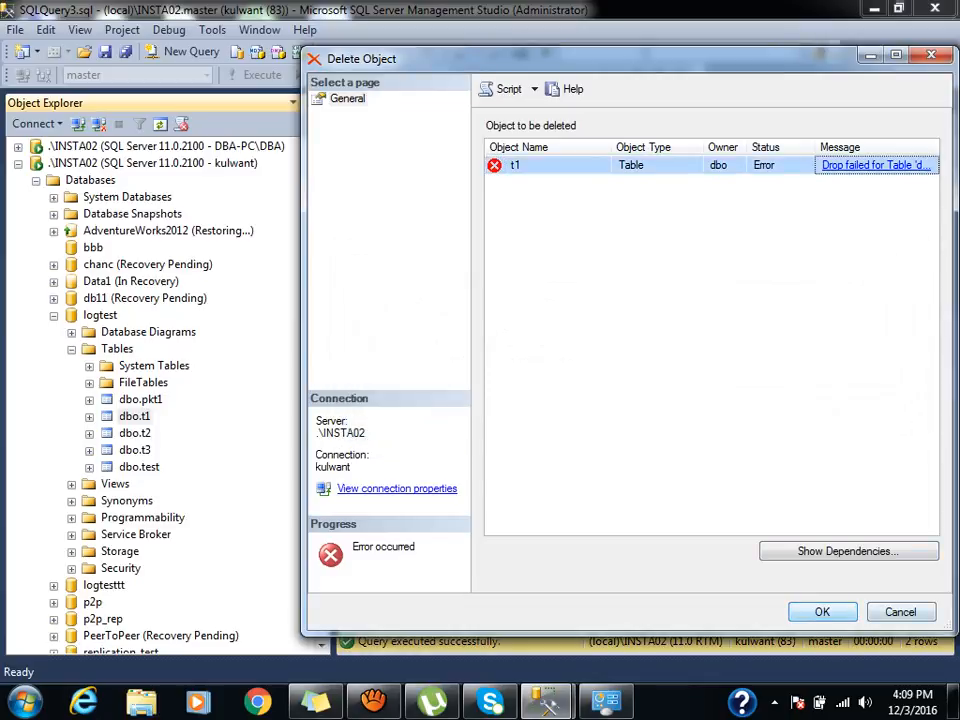
key("Escape")
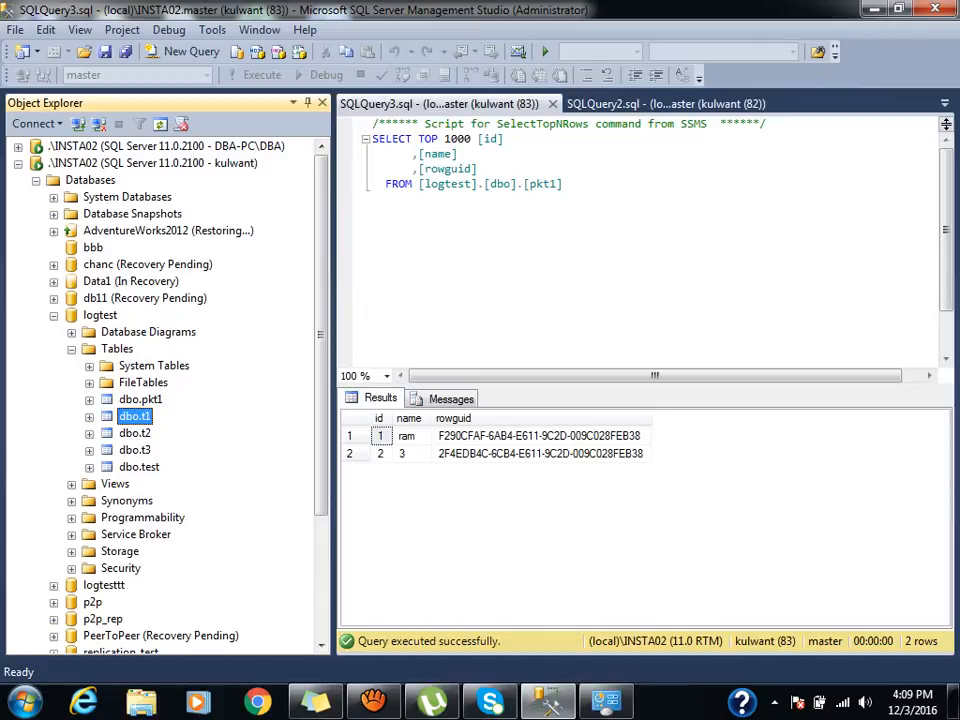
Collapse the user's connection and start a New Login under the administrator server's Security > Logins.
left_click(54, 316)
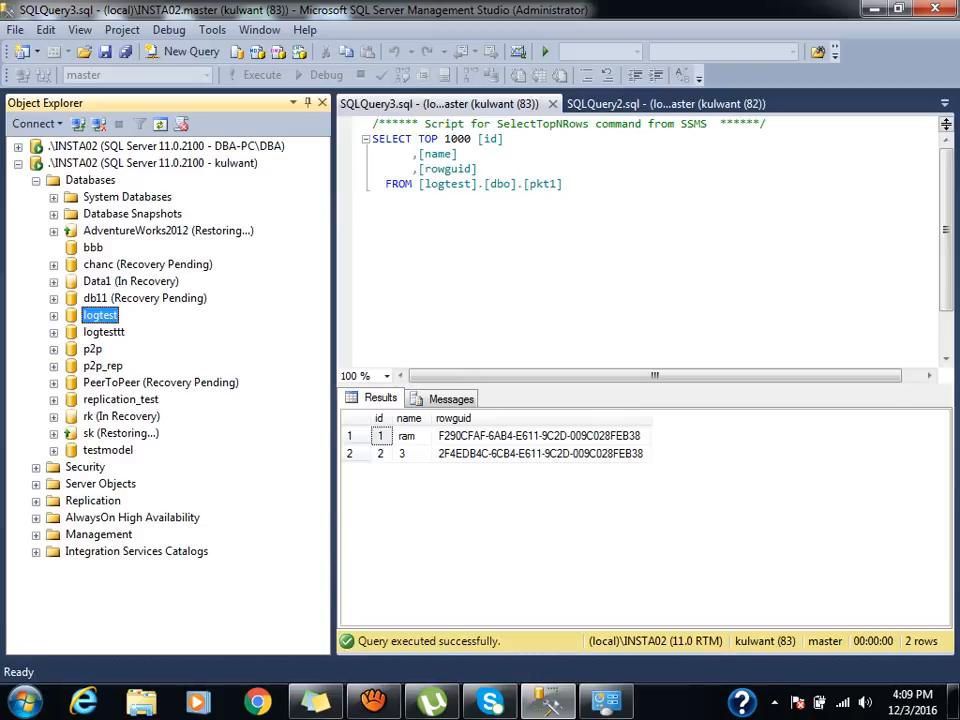
left_click(18, 163)
left_click(18, 146)
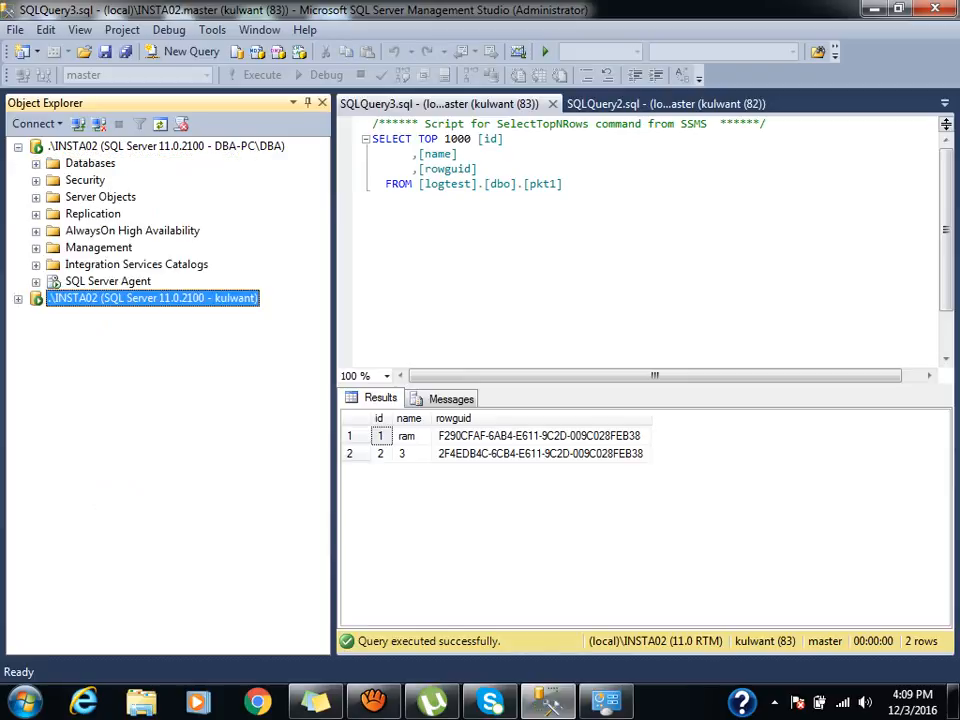
left_click(36, 180)
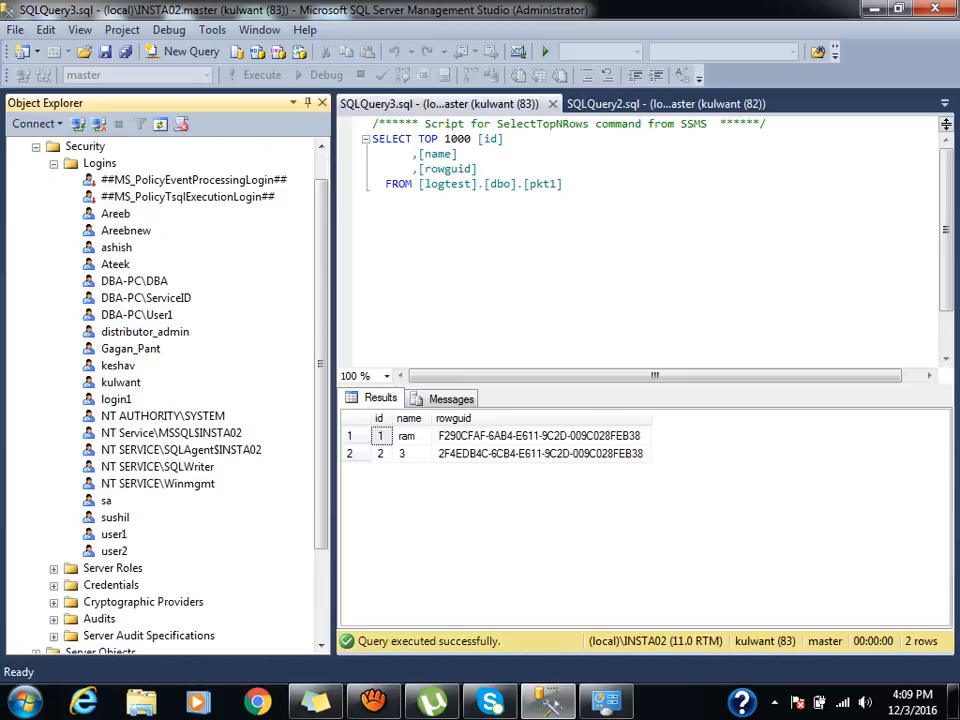
left_click(99, 163)
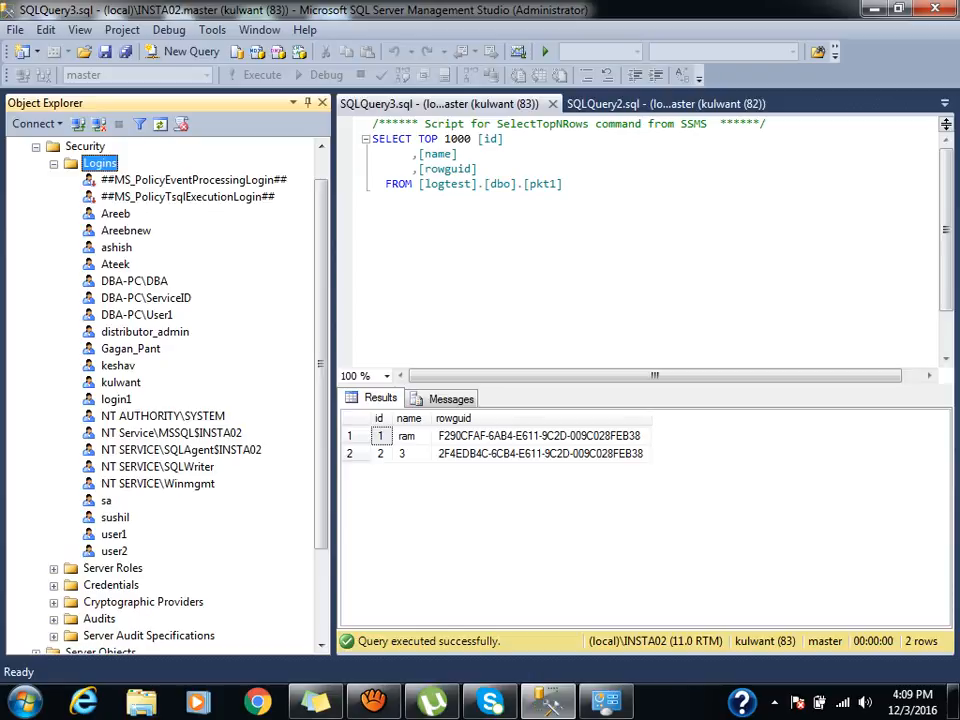
right_click(88, 162)
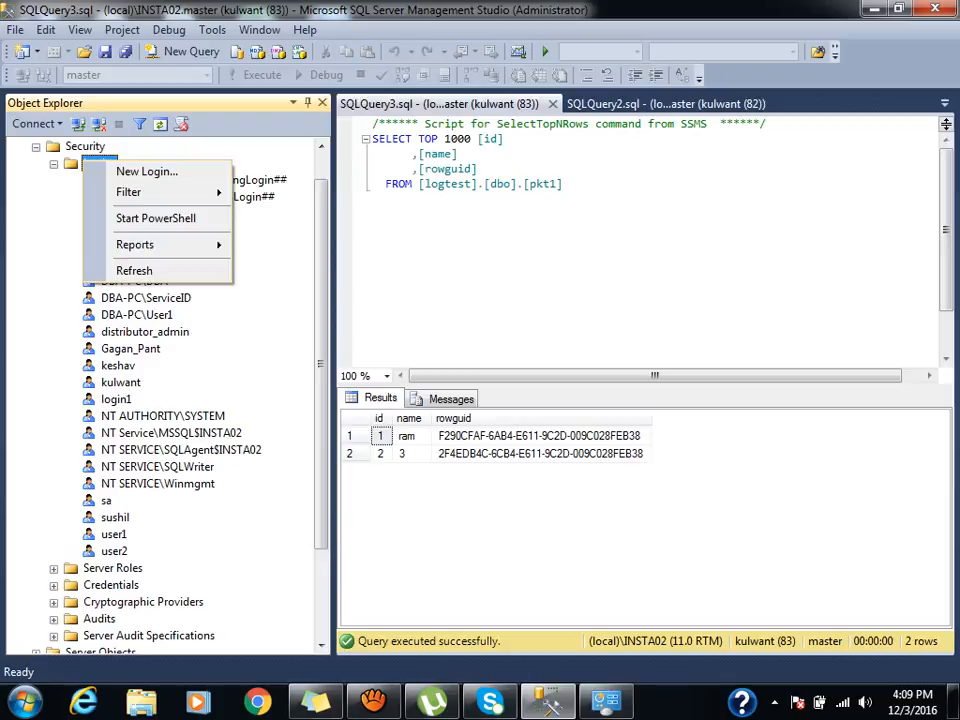
left_click(140, 169)
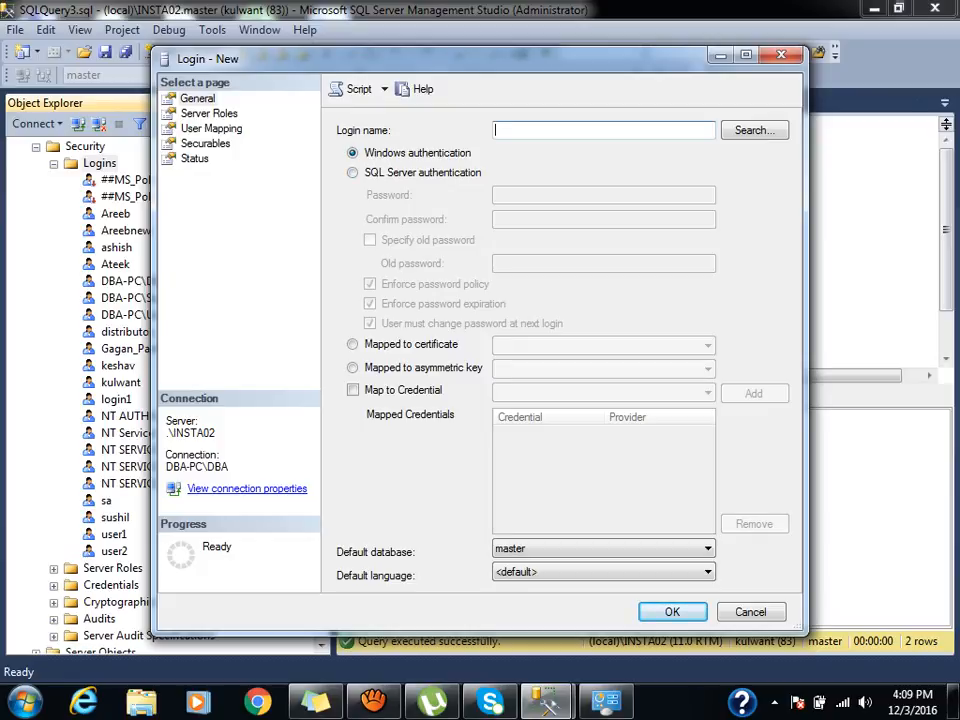
Set up login 'singh' with SQL Server authentication, a confirmed password, and password policy off.
left_click(353, 173)
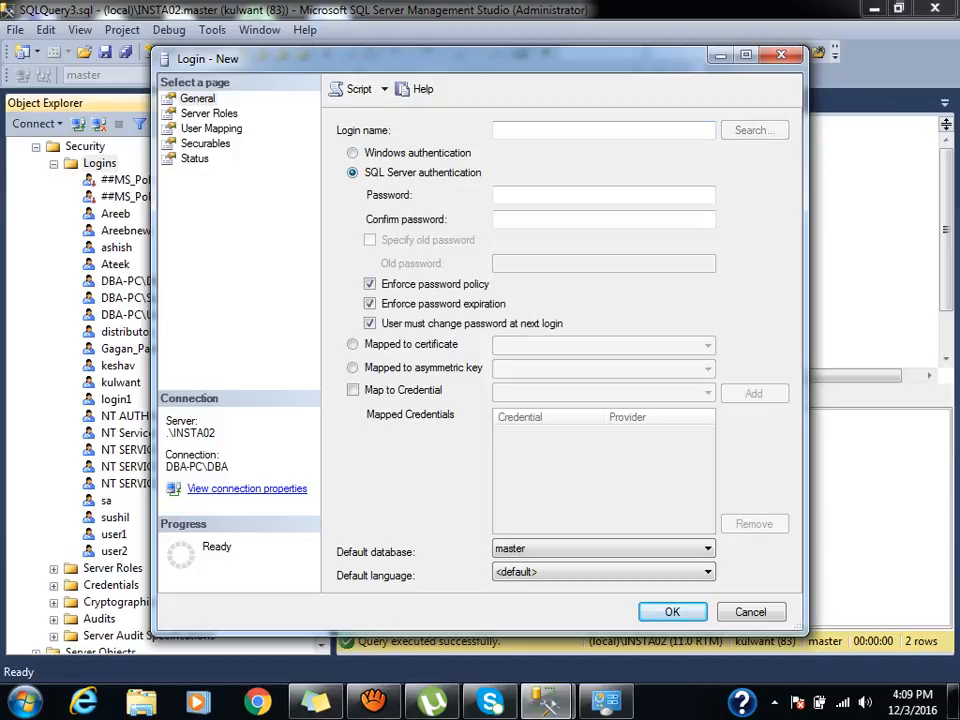
left_click(603, 130)
type("singh")
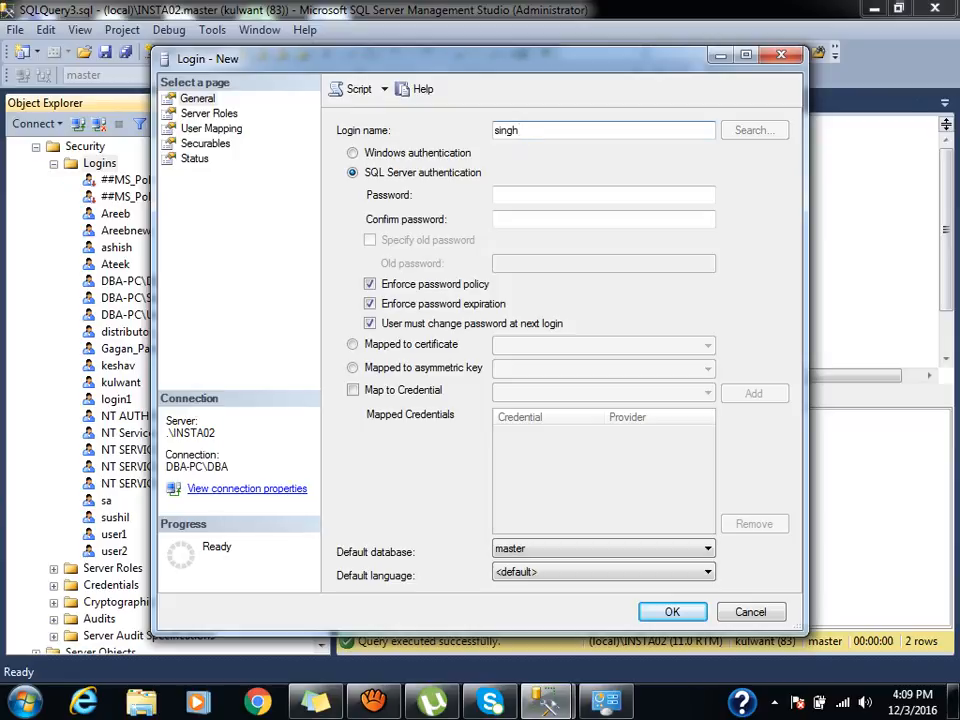
left_click(603, 195)
type("••")
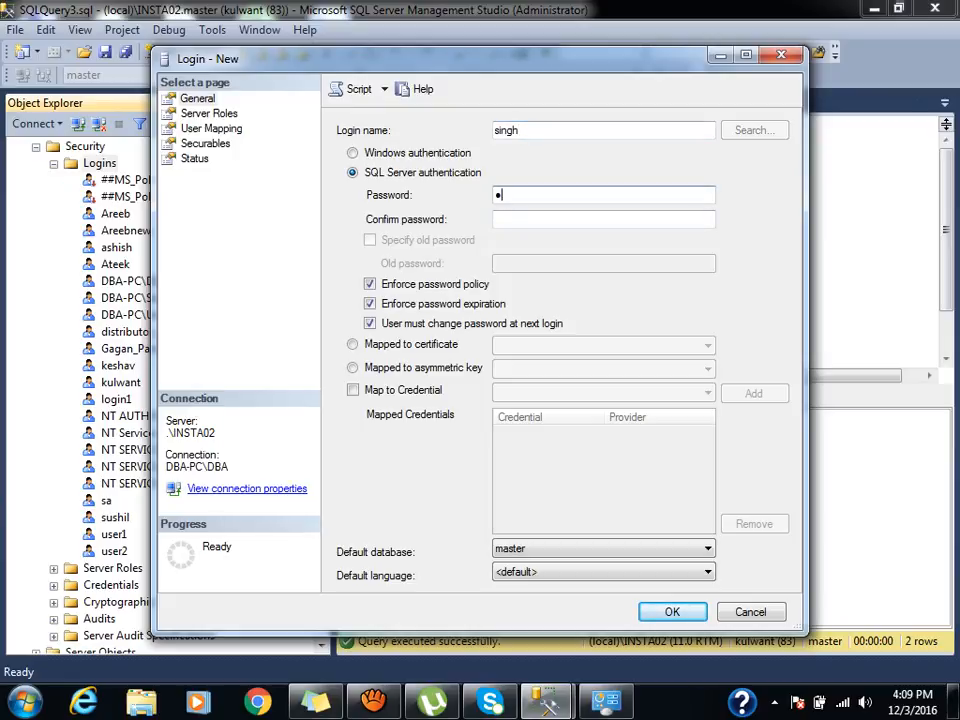
type("••")
key("Tab")
type("••••")
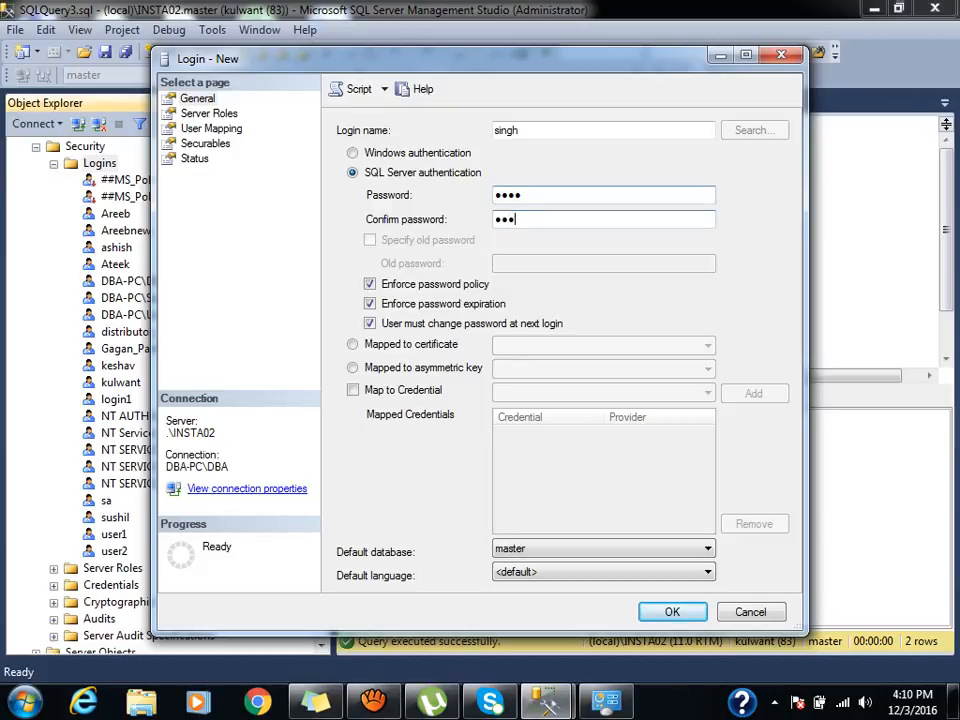
key("Tab")
key("space")
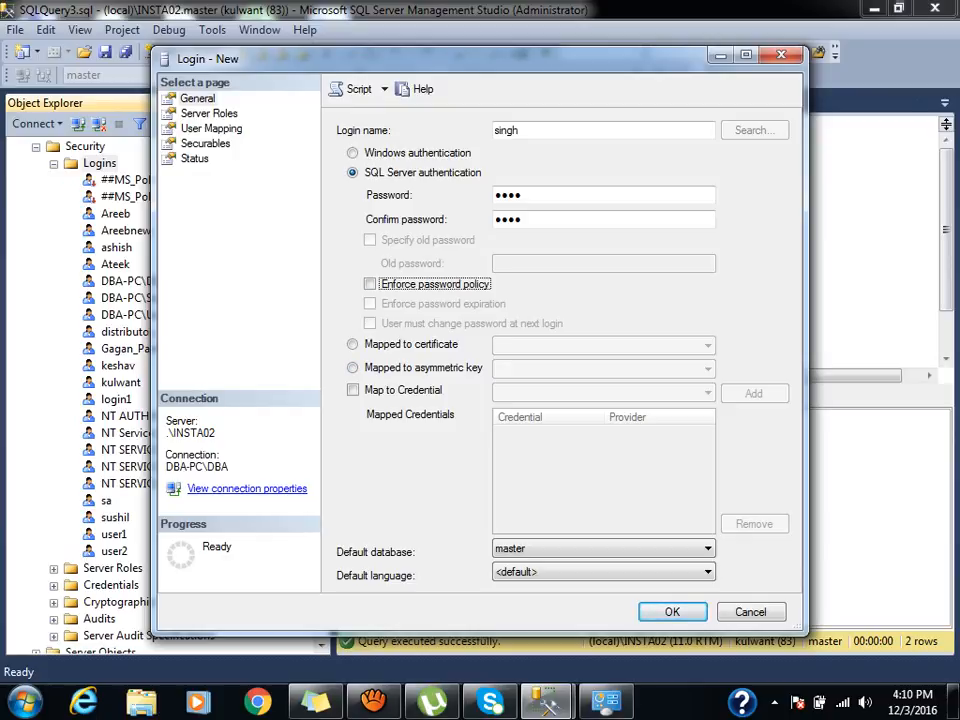
left_click(211, 129)
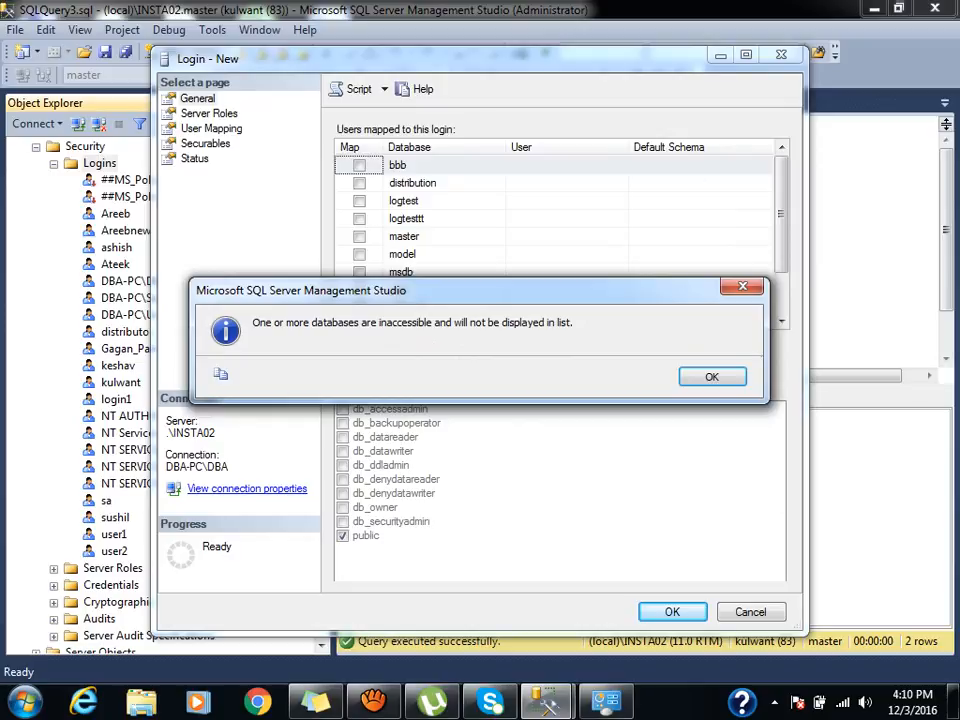
Map singh to logtest with db_datareader, script it to a query window, and cancel the dialog.
key("Return")
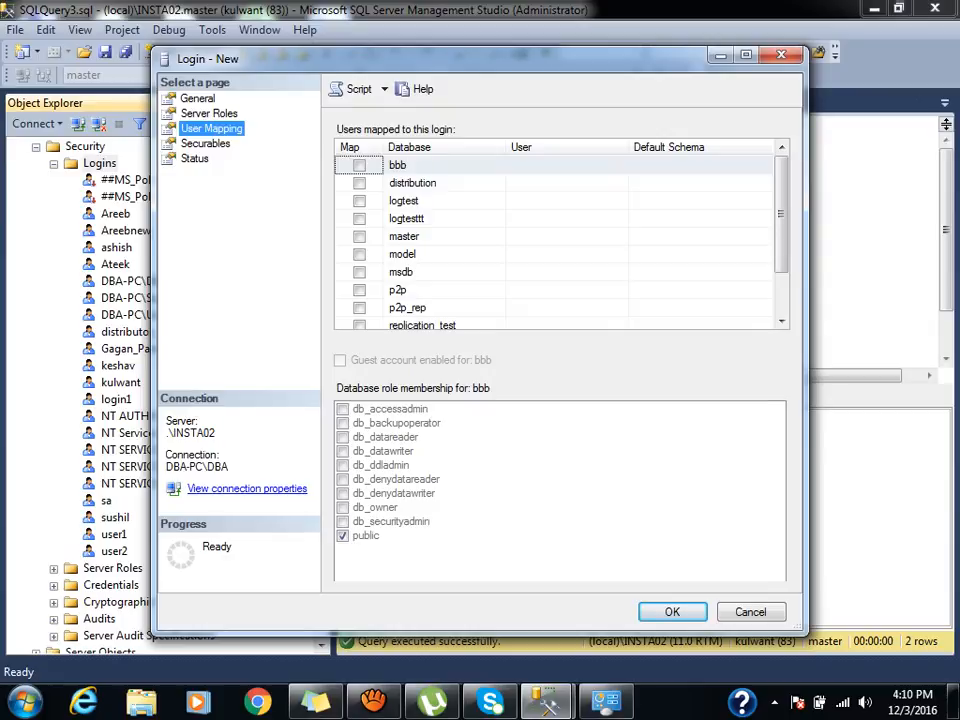
left_click(359, 201)
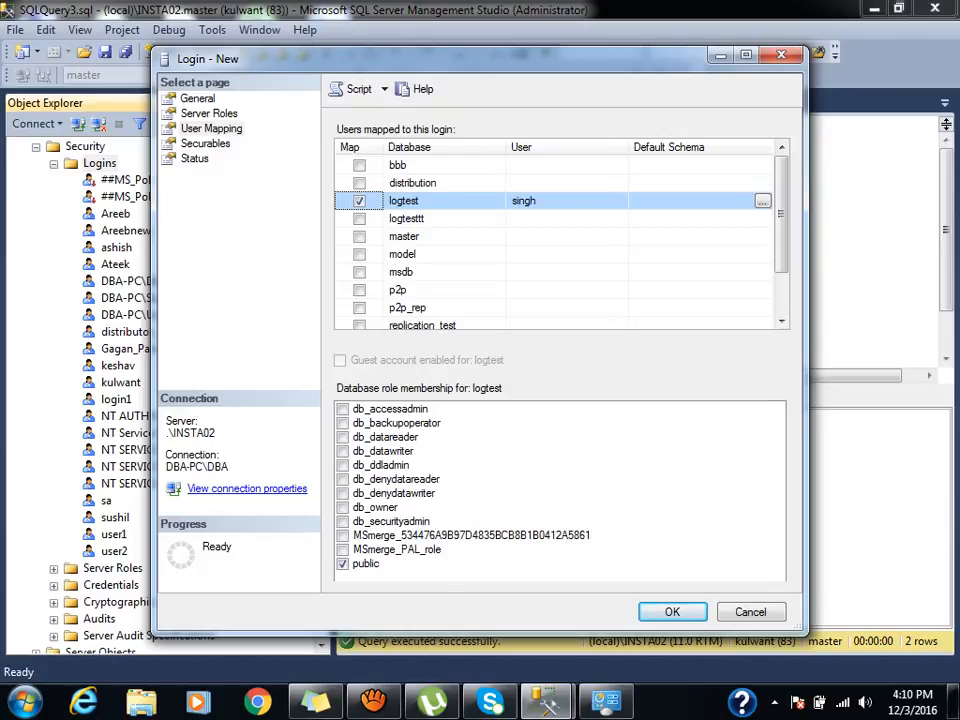
left_click(343, 437)
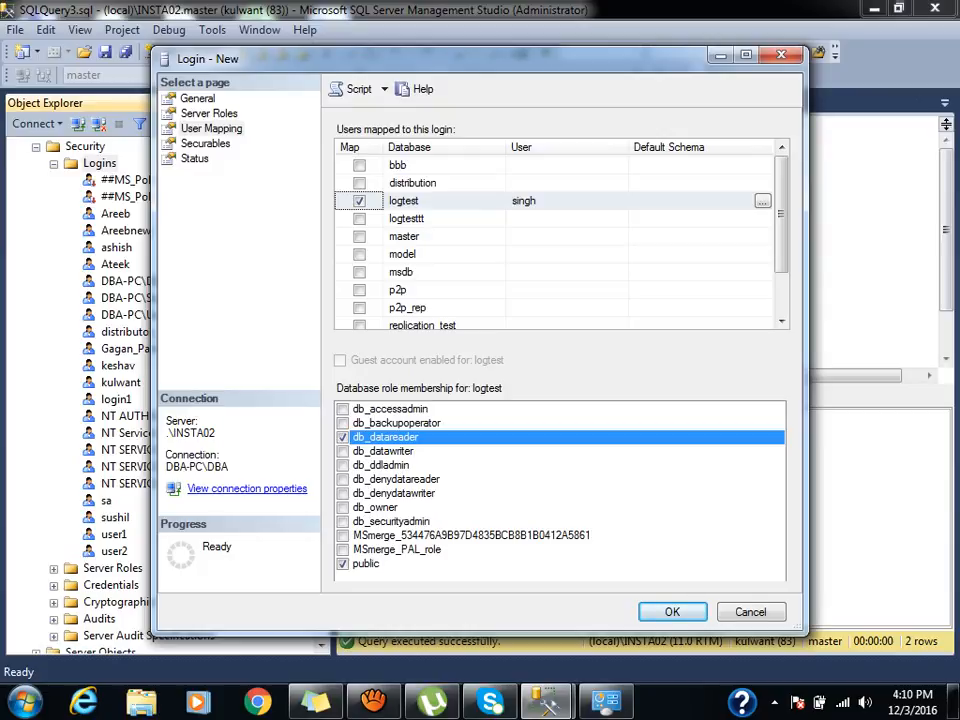
left_click(357, 89)
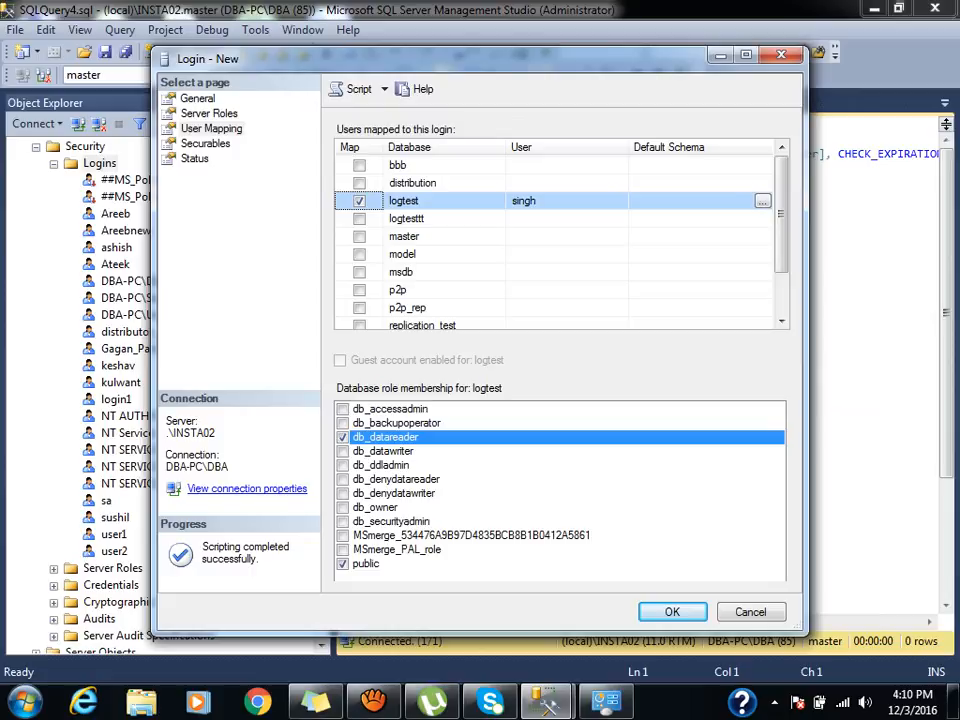
left_click(751, 612)
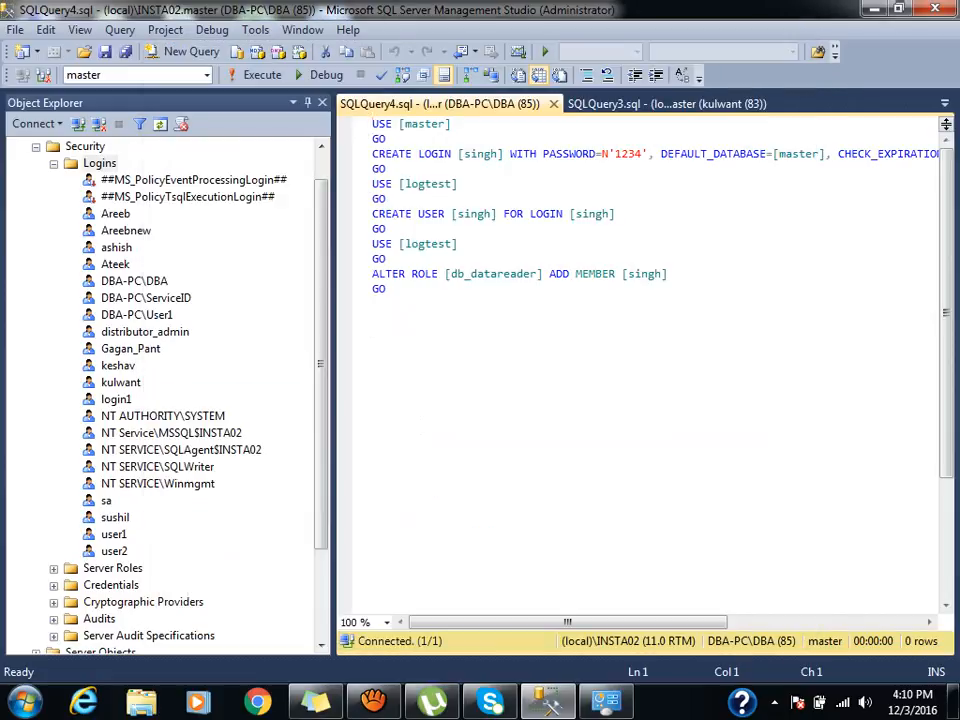
Strip the default database and policy options from CREATE LOGIN, run it, and refresh Logins.
left_click(663, 154)
key("Left")
key("Left")
key("Left")
key("shift+End")
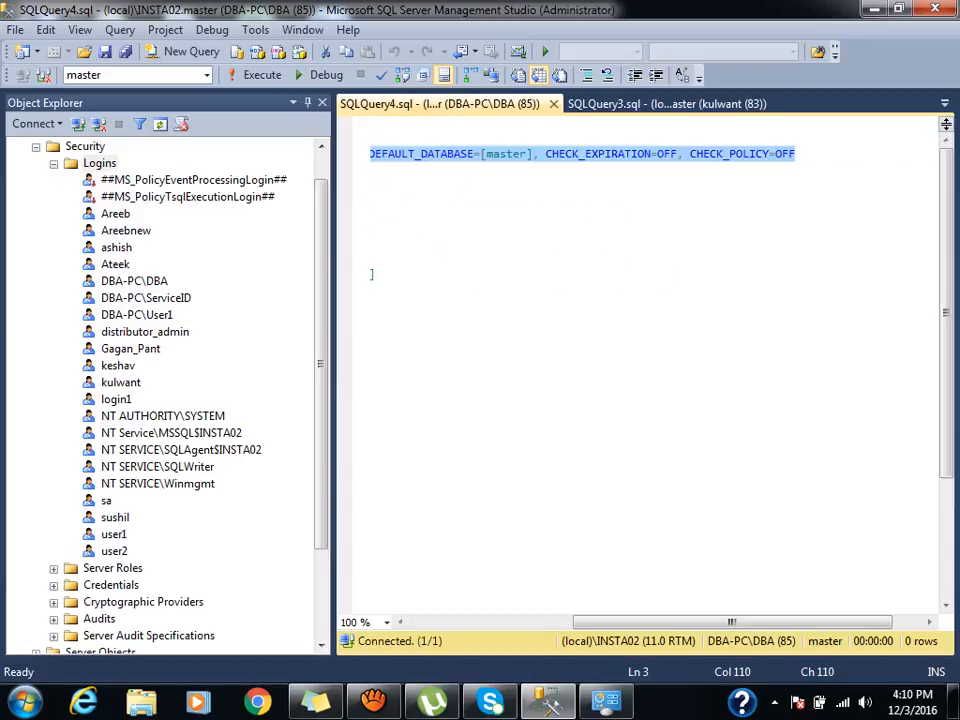
key("Delete")
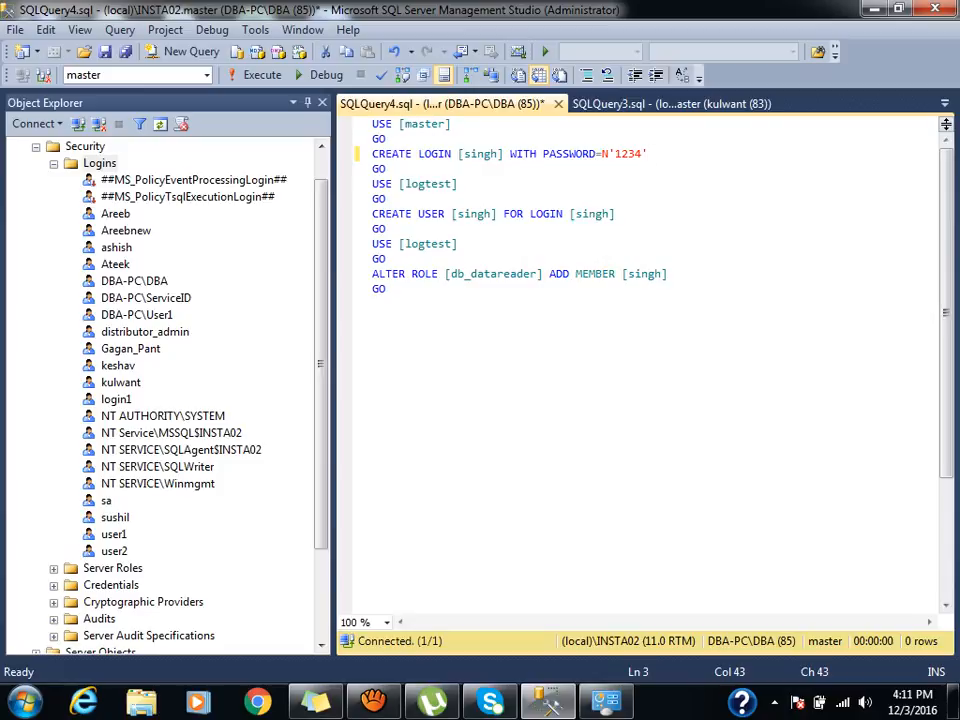
key("F5")
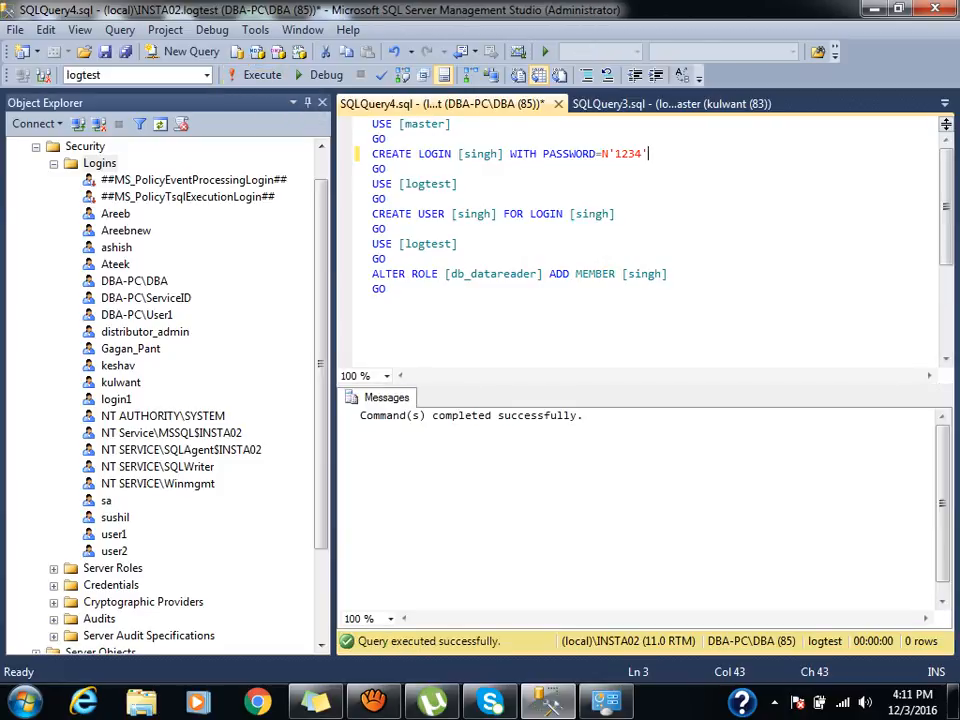
left_click(100, 163)
key("F5")
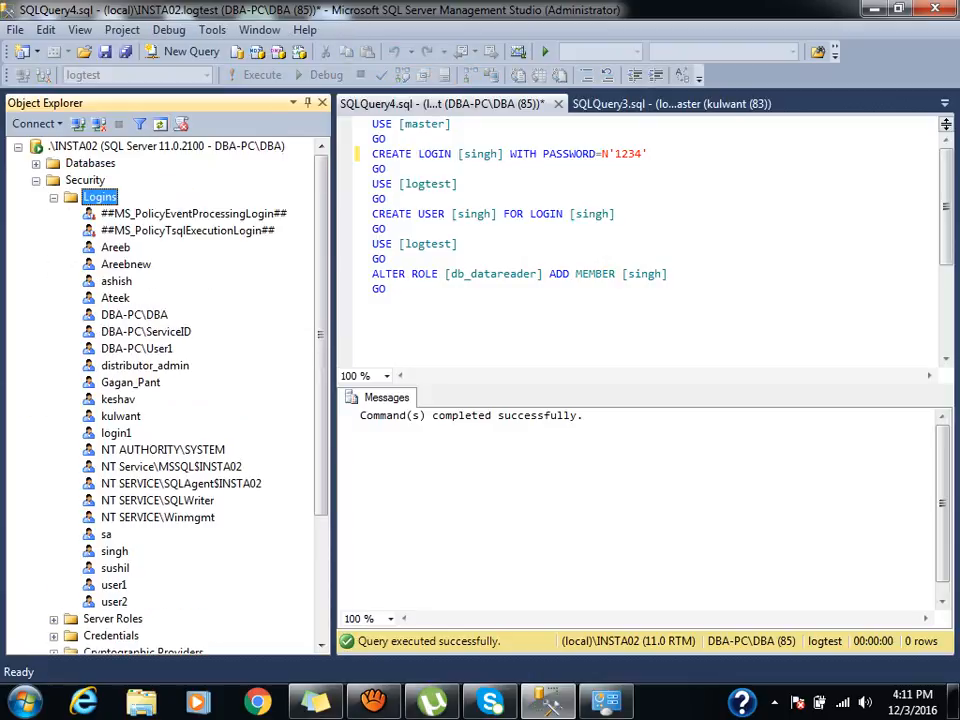
left_click(115, 551)
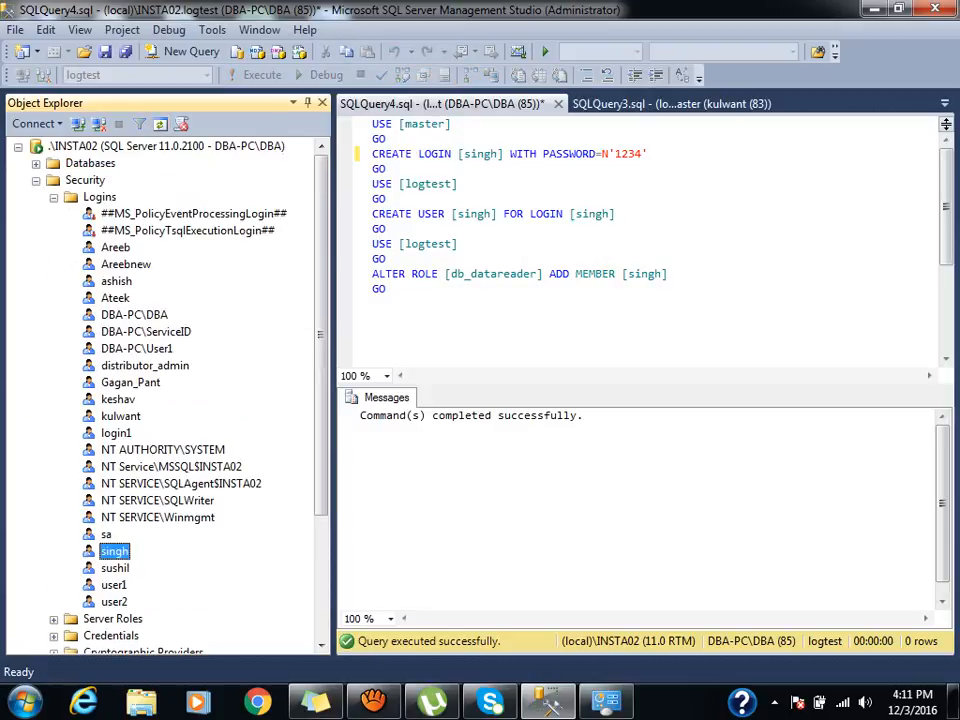
left_click(36, 181)
left_click(36, 164)
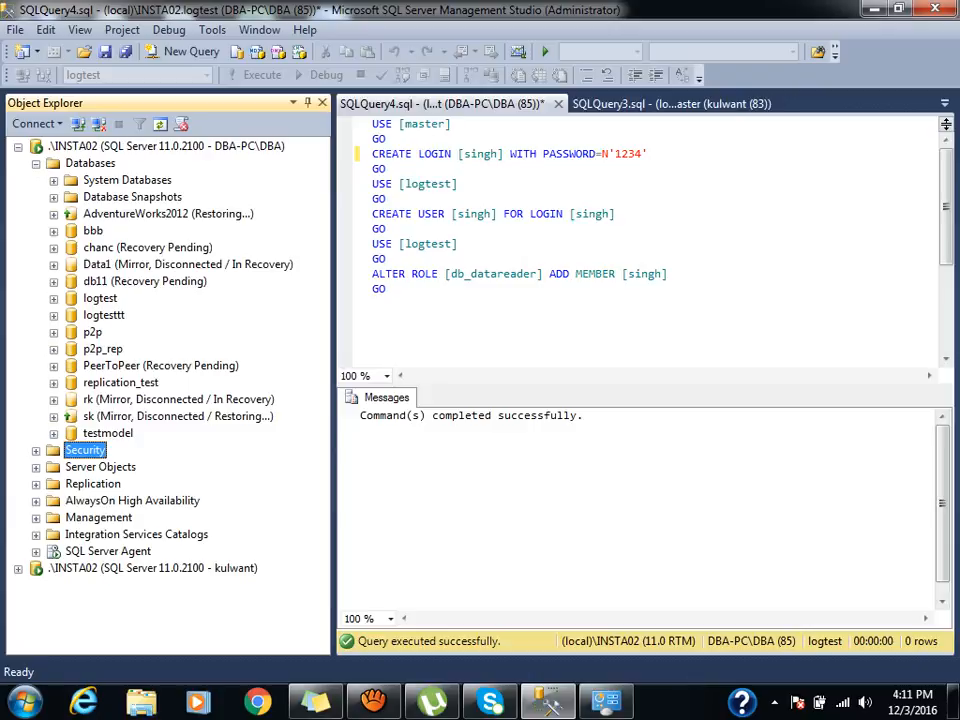
left_click(54, 299)
left_click(132, 383)
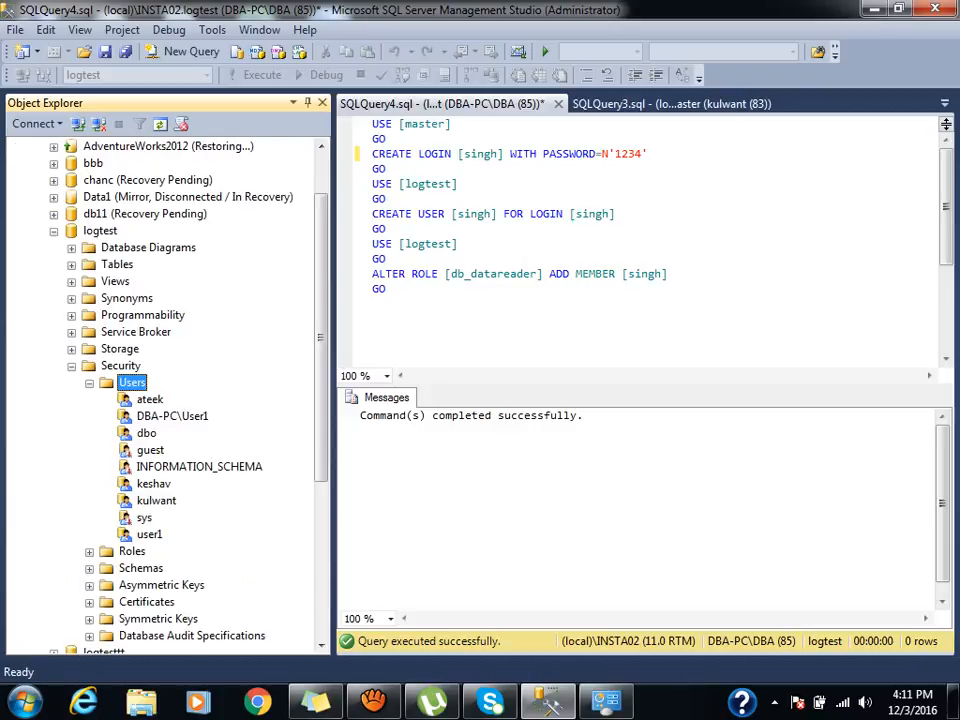
left_click(160, 124)
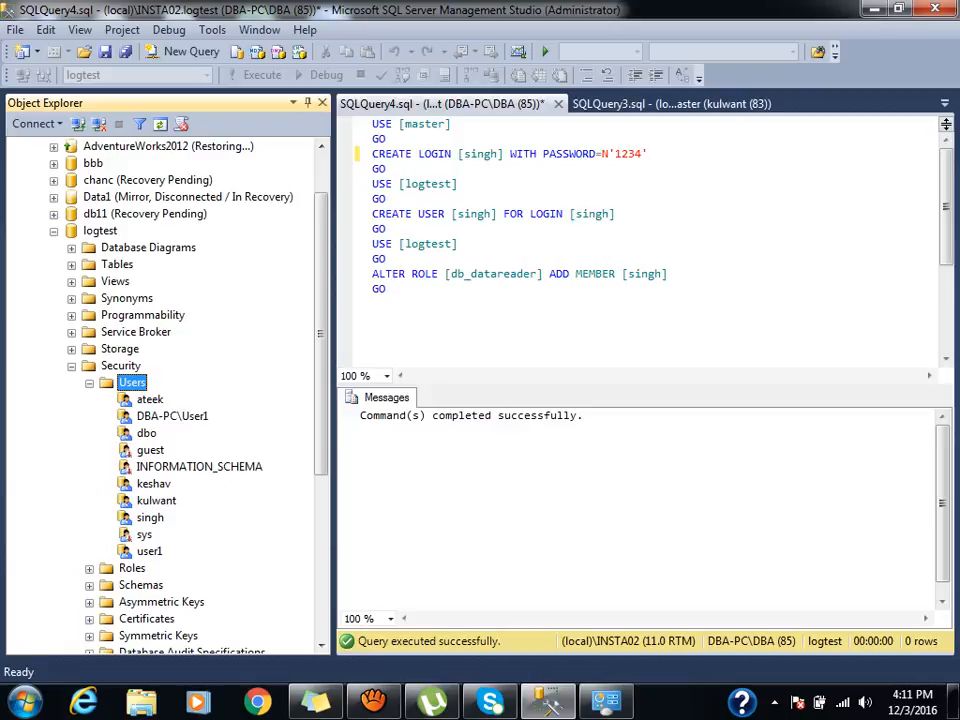
left_click(54, 231)
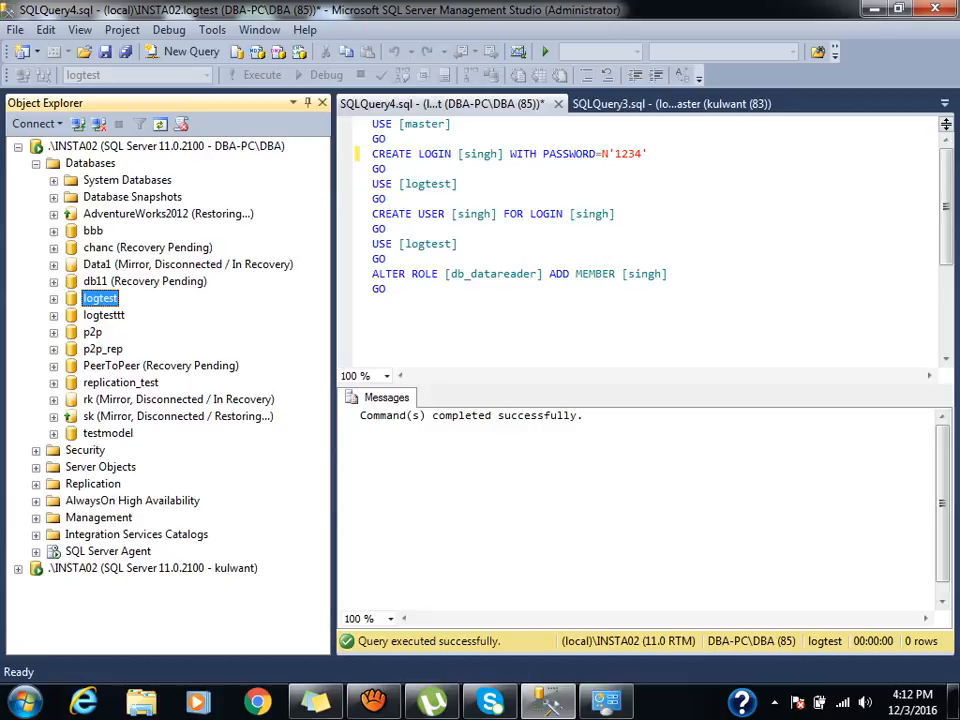
left_click(36, 164)
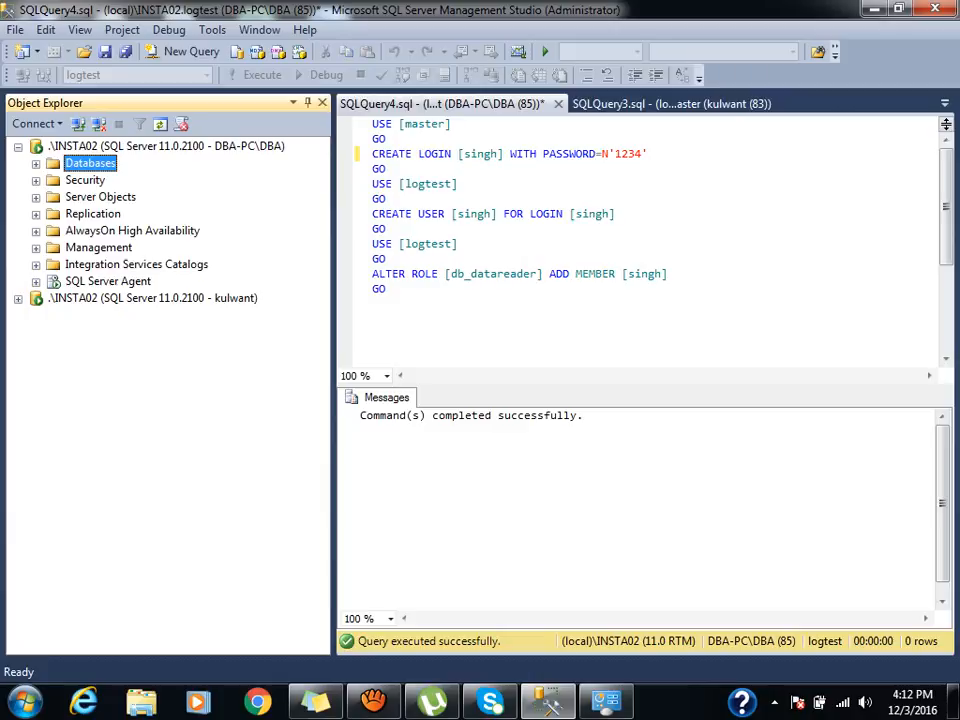
left_click(36, 181)
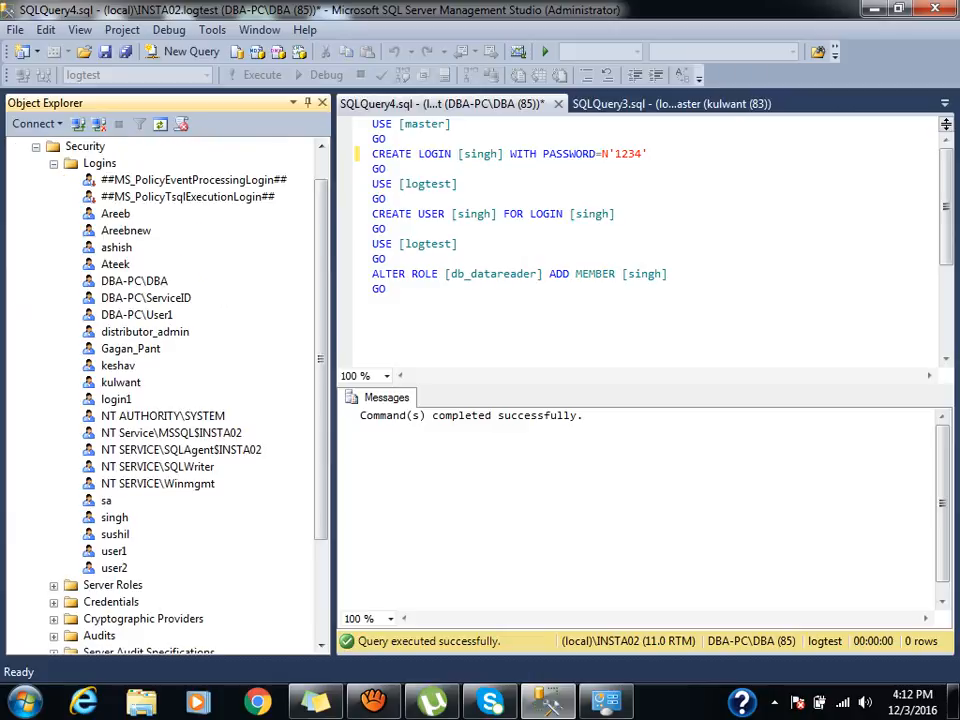
Add db_datawriter to an existing login's logtest mapping alongside db_datareader.
double_click(120, 382)
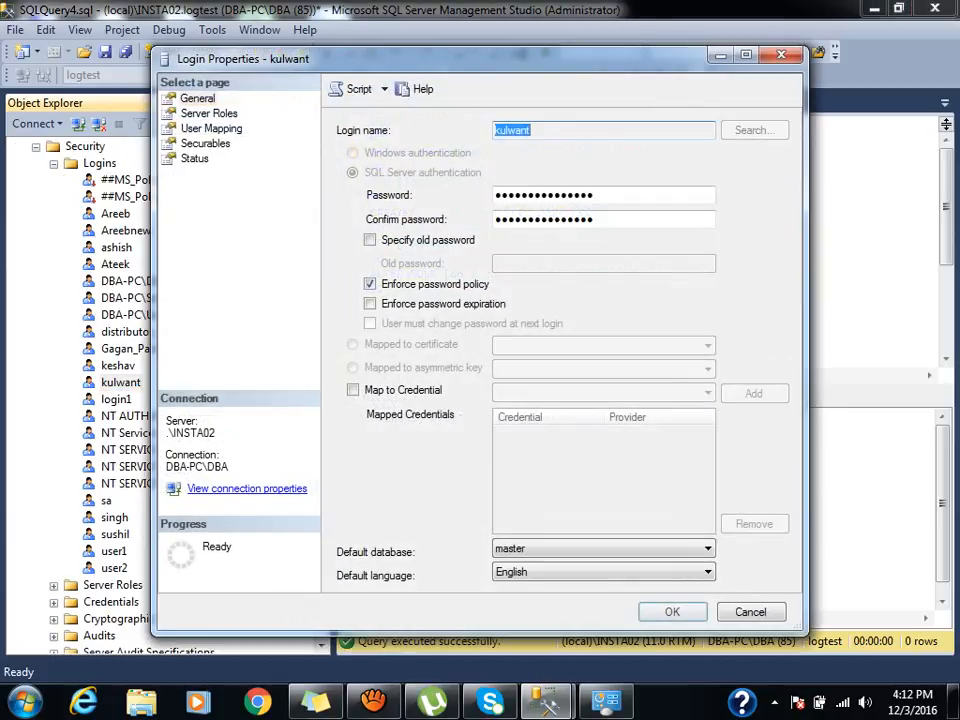
left_click(209, 113)
left_click(211, 128)
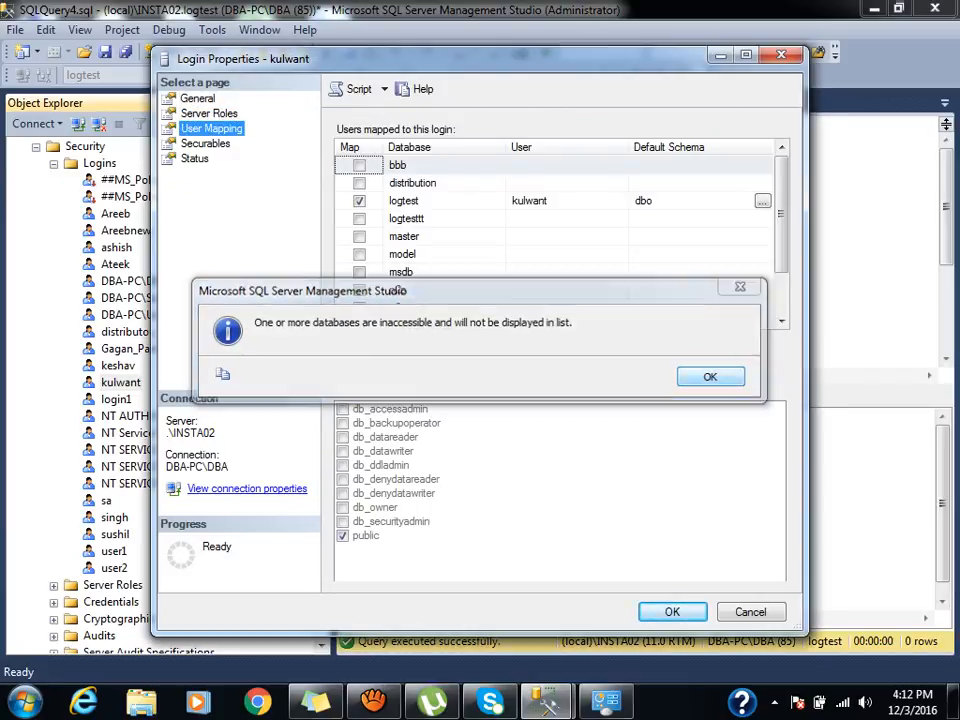
key("Return")
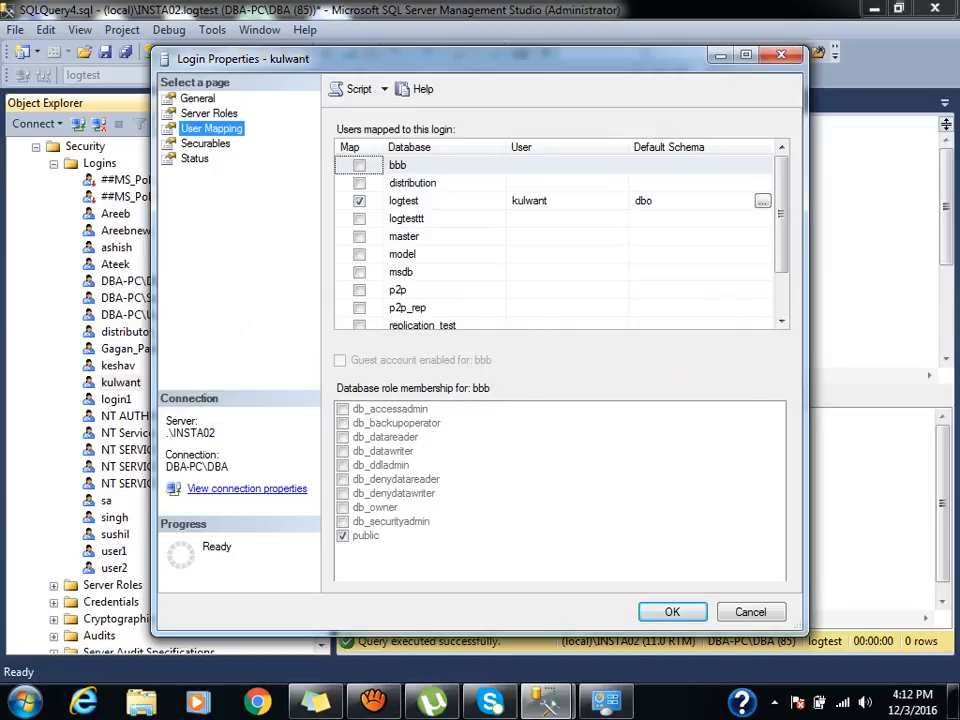
left_click(443, 201)
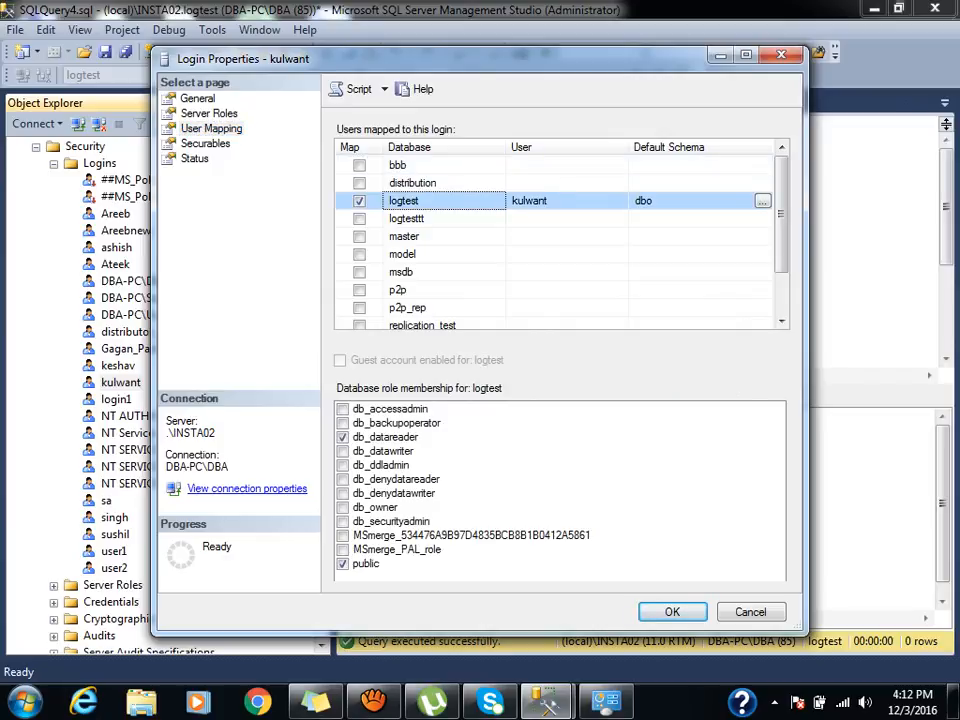
left_click(343, 451)
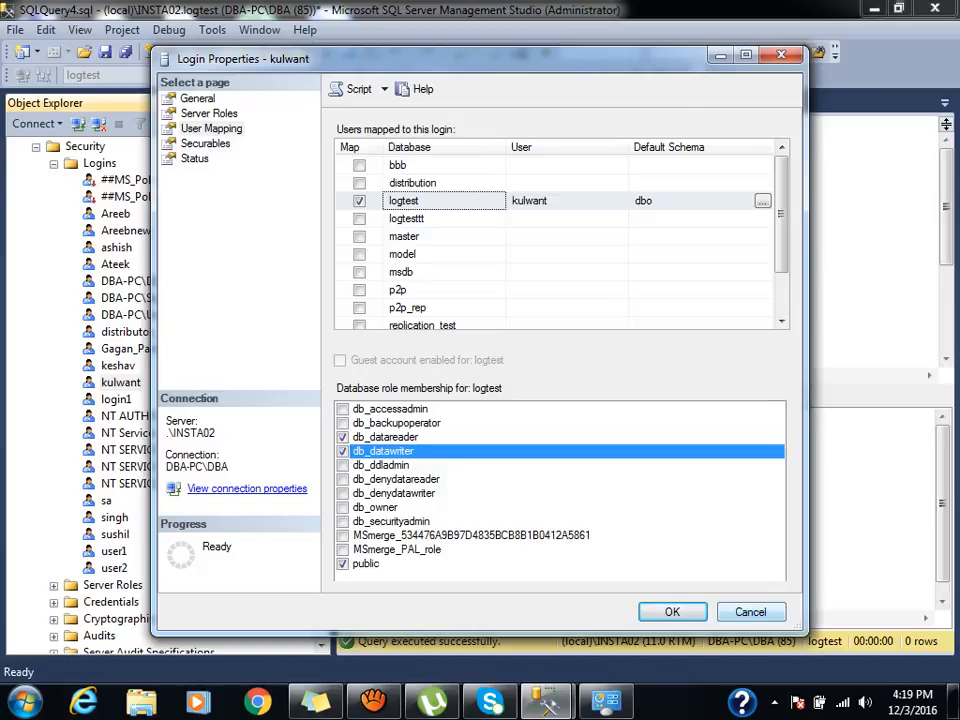
Confirm Login Properties to save the logtest mapping with db_datareader and db_datawriter.
left_click(751, 612)
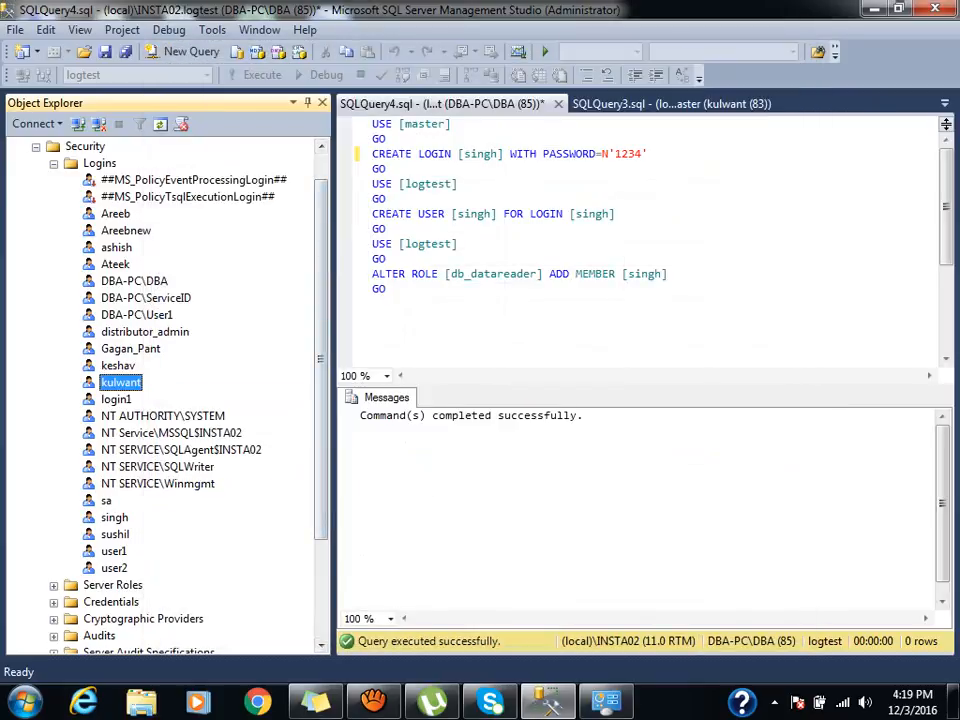
Expand Security > Logins and start a new login.
left_click(54, 163)
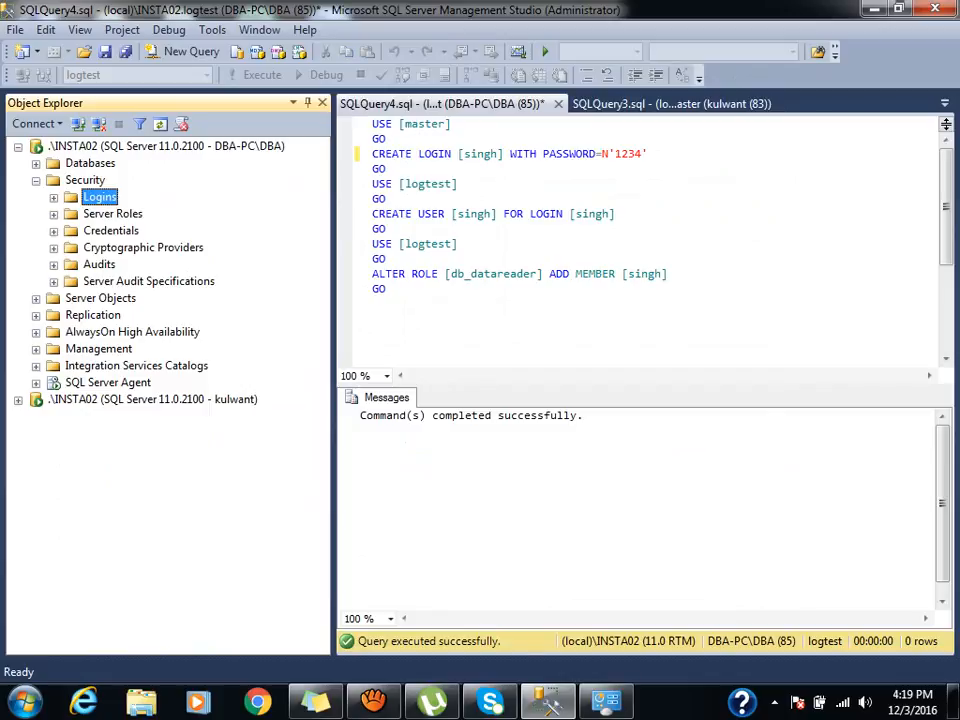
left_click(54, 198)
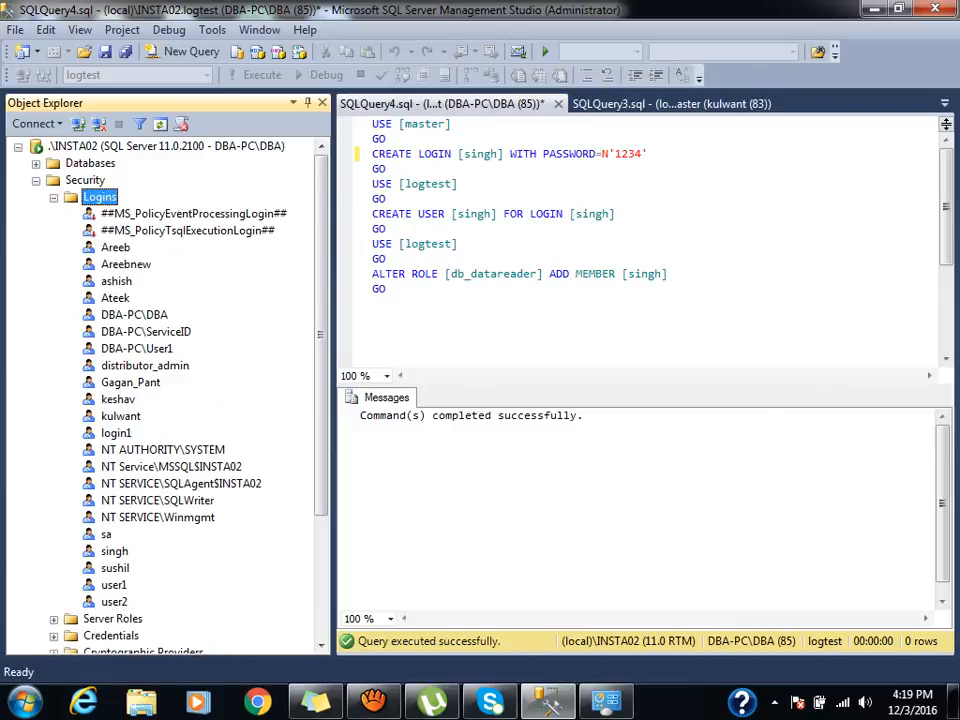
right_click(100, 197)
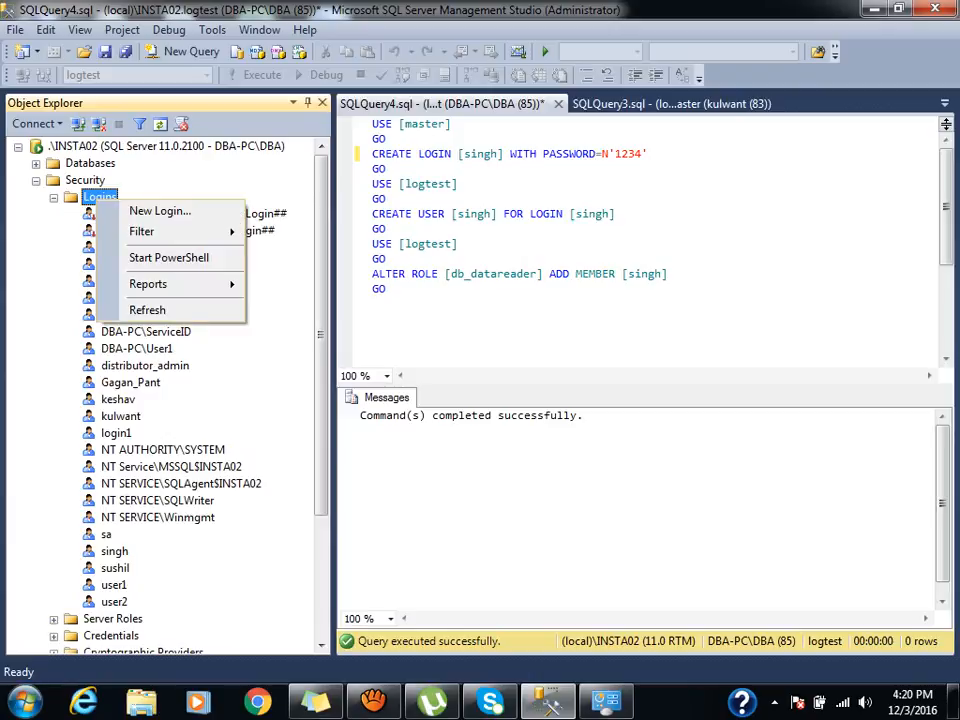
left_click(160, 211)
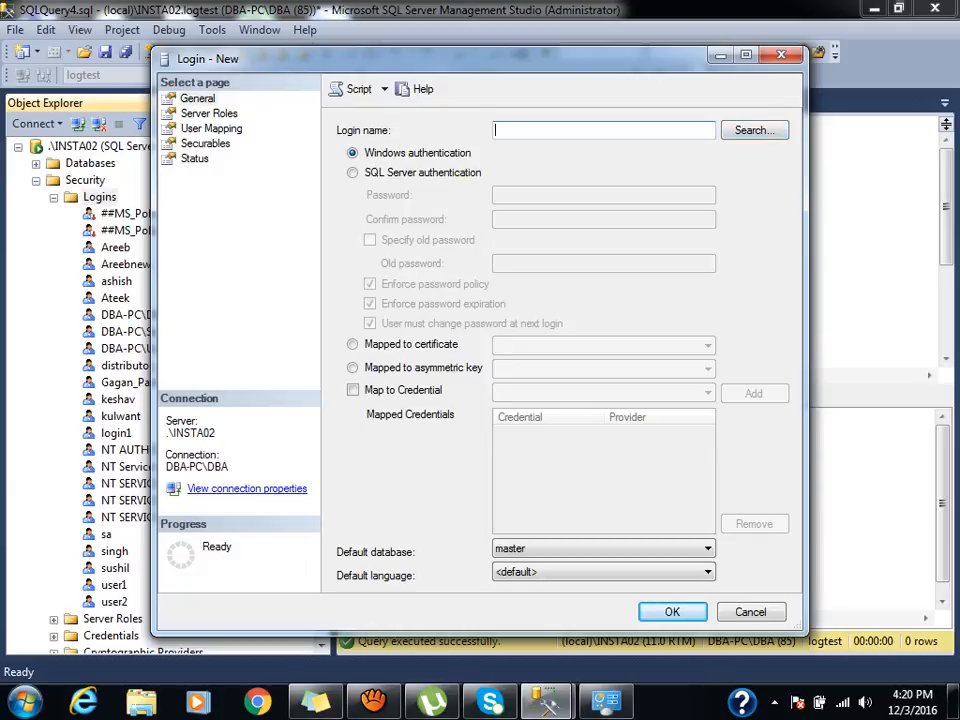
Name the login 'kumar' with SQL Server authentication, a confirmed password, and password policy off.
type("kumar")
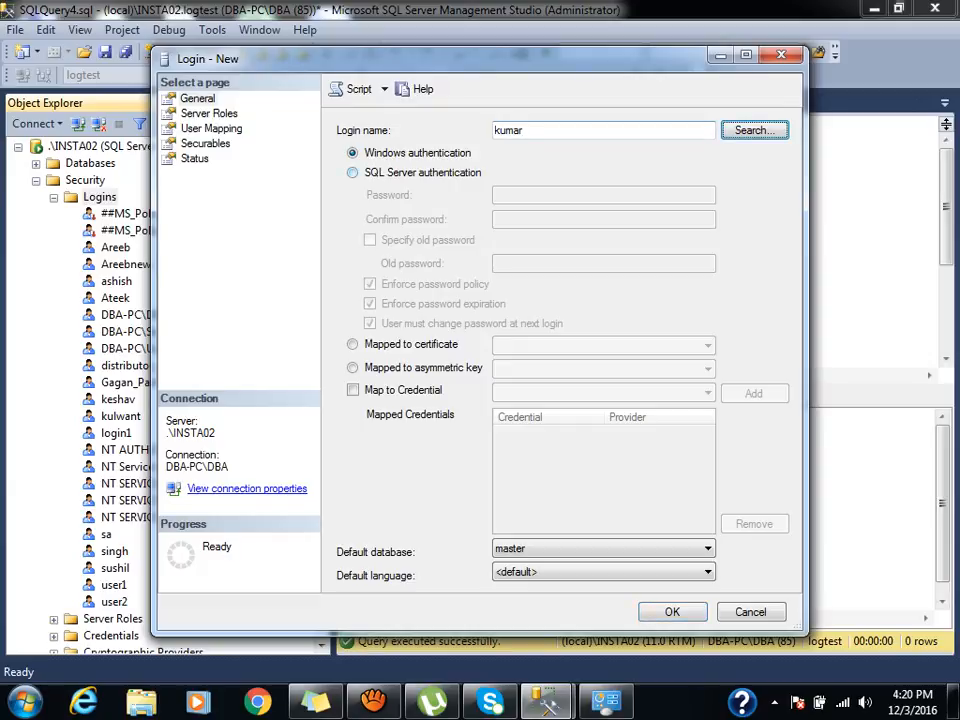
left_click(353, 173)
left_click(530, 195)
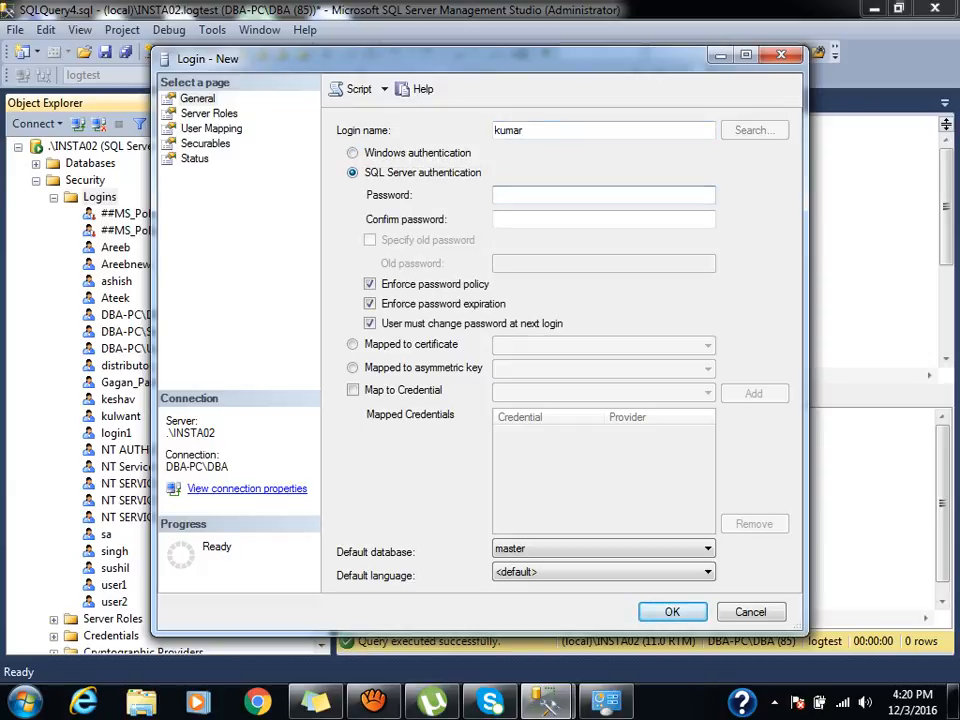
type("1234")
key("Tab")
type("1")
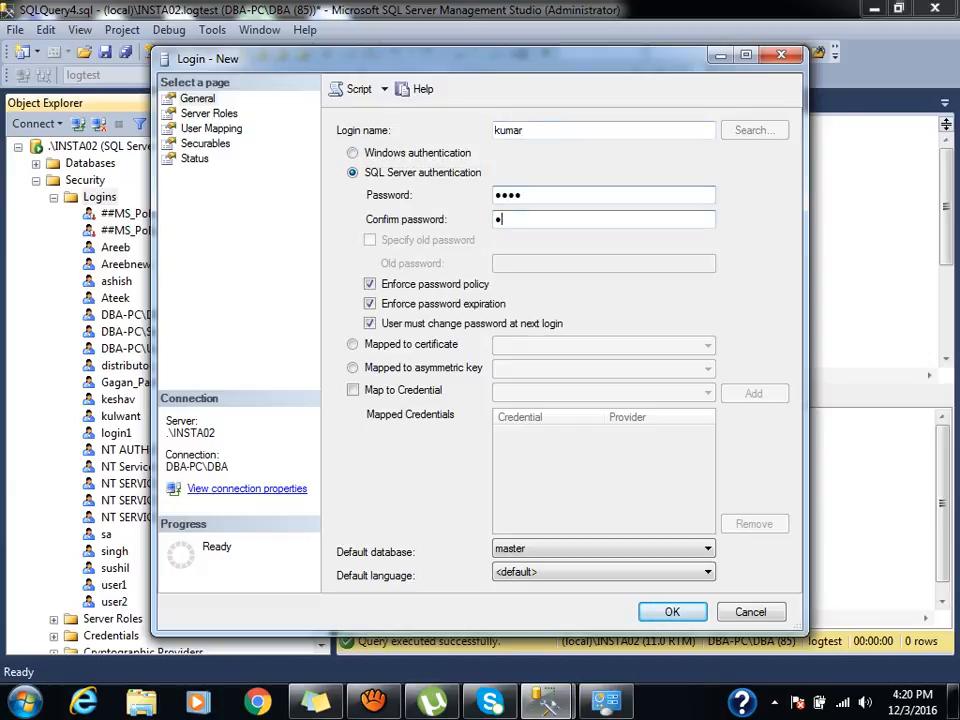
type("234")
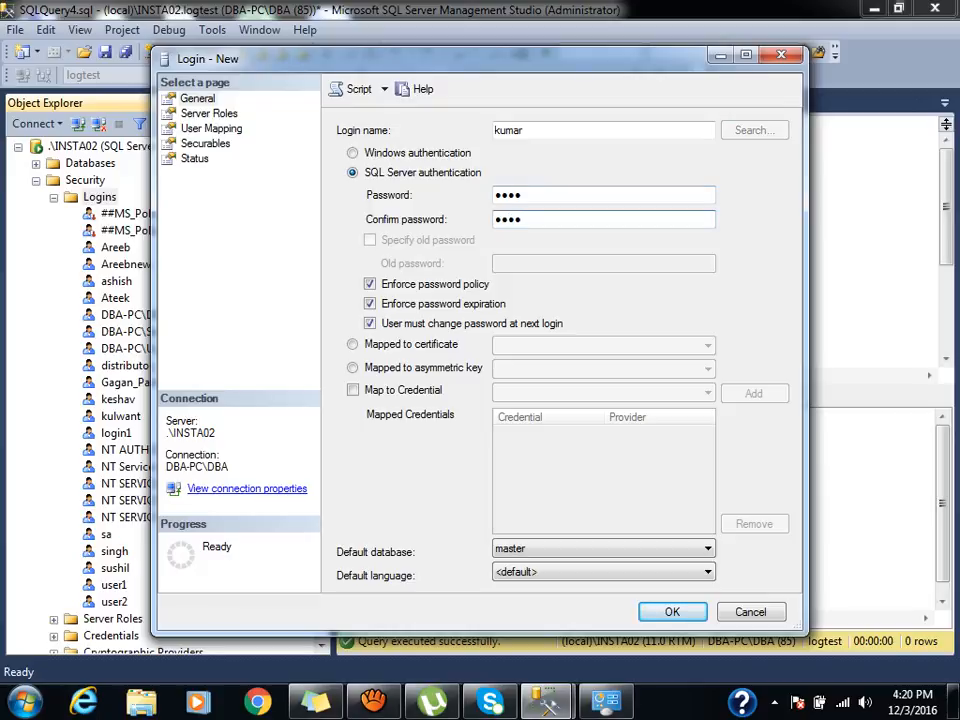
left_click(370, 284)
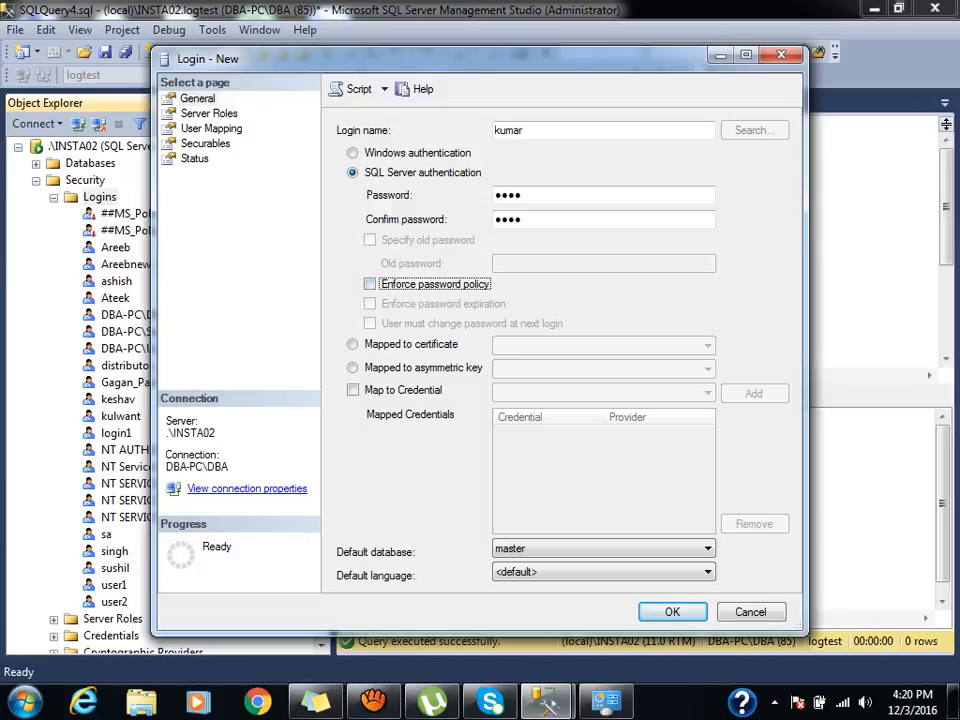
left_click(198, 99)
left_click(211, 129)
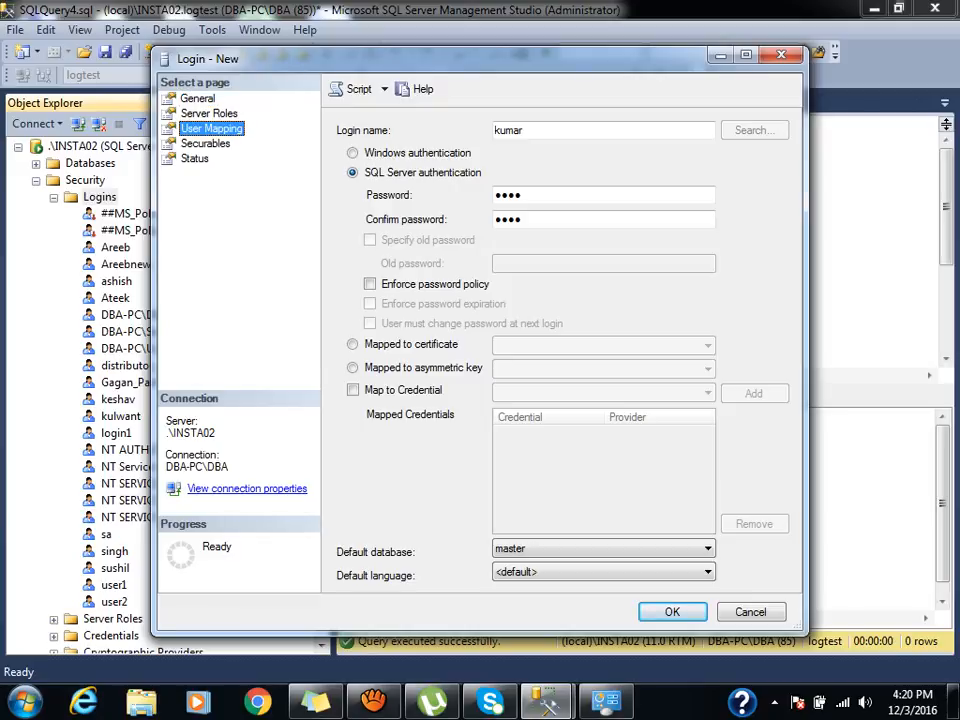
Map kumar to logtest and logtesttt with db_datareader and db_datawriter in both, and create the login.
key("Return")
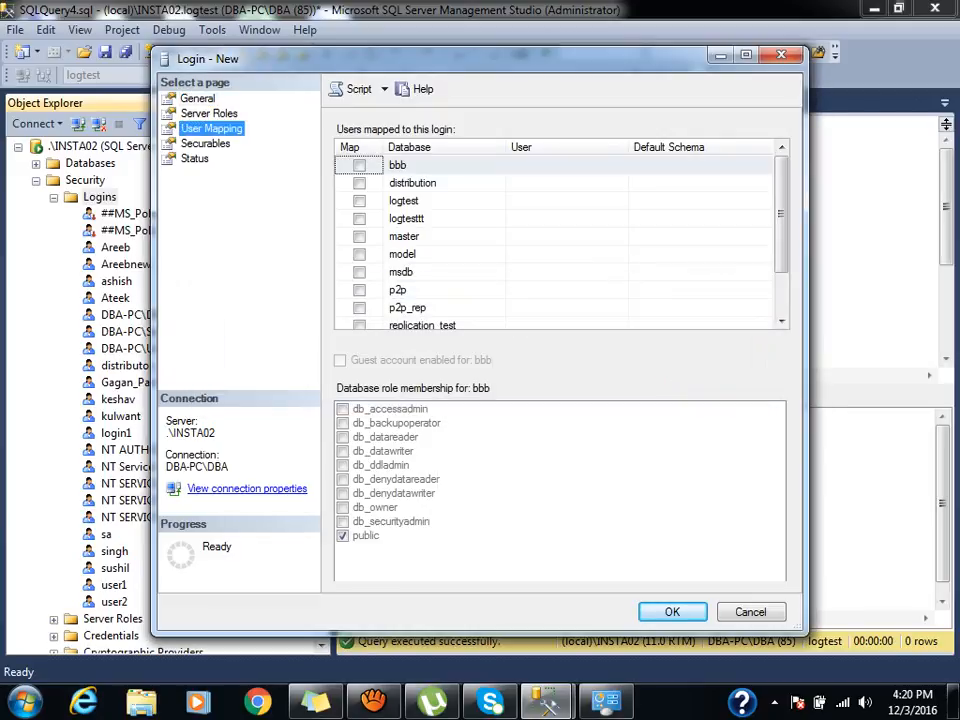
left_click(359, 201)
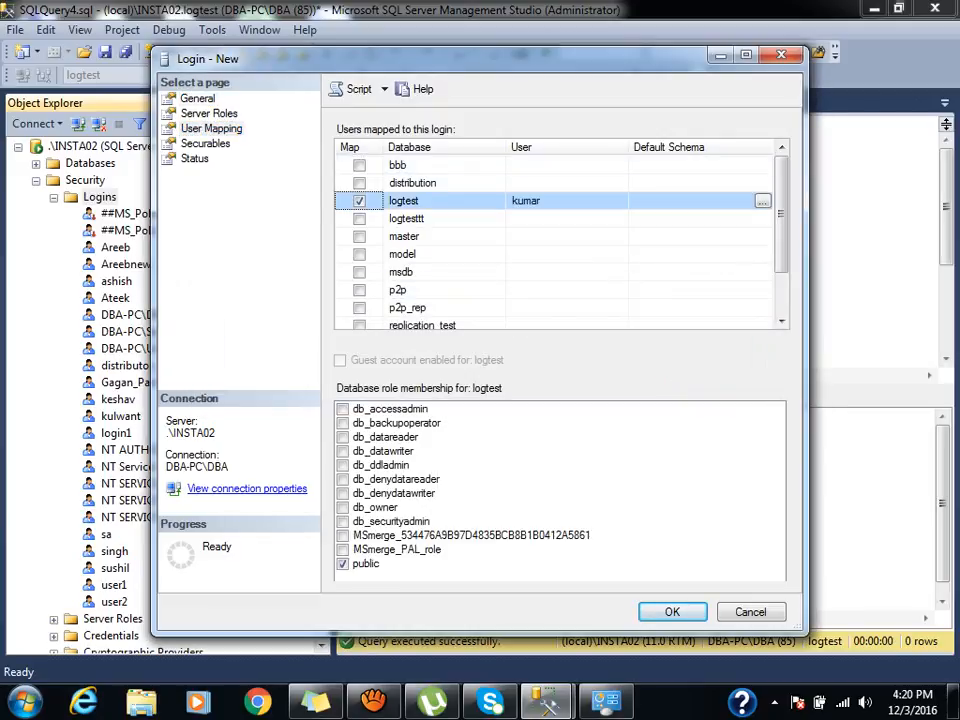
left_click(343, 437)
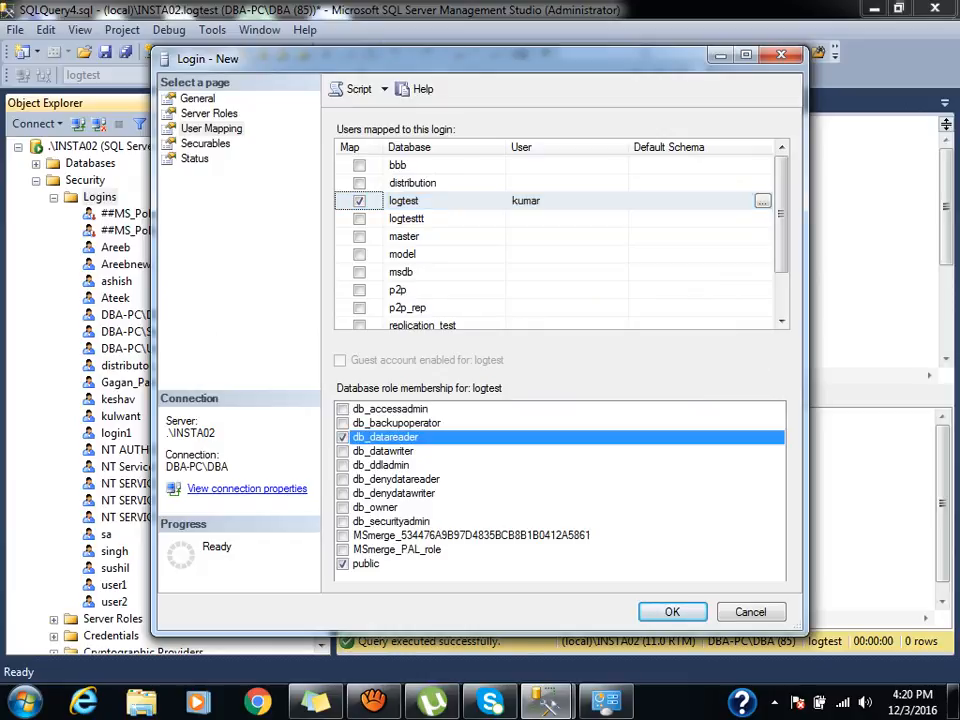
left_click(343, 451)
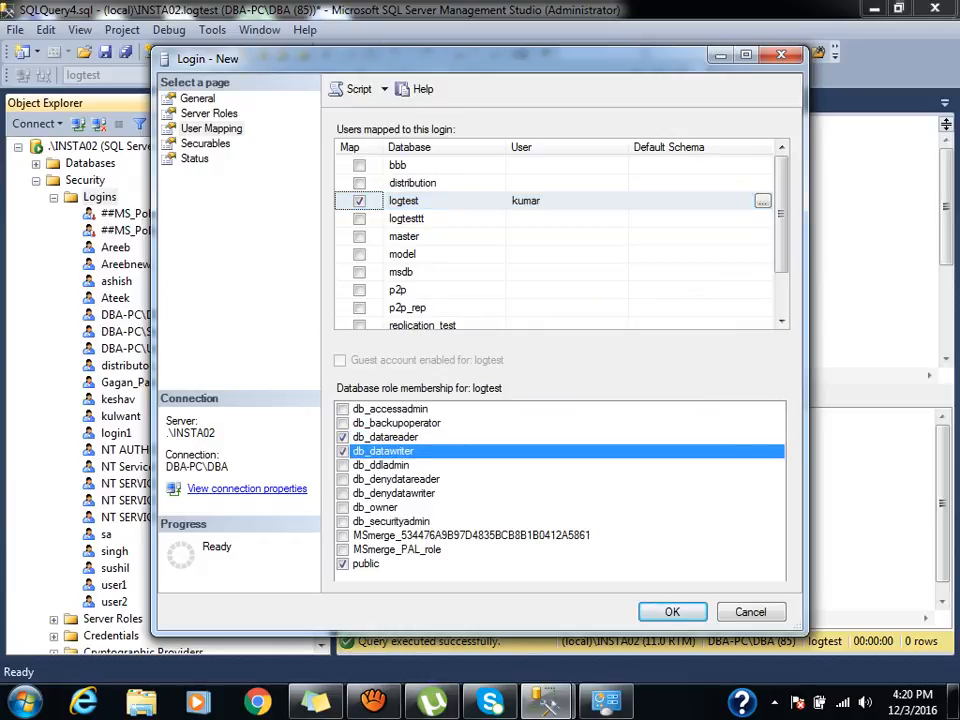
left_click(359, 219)
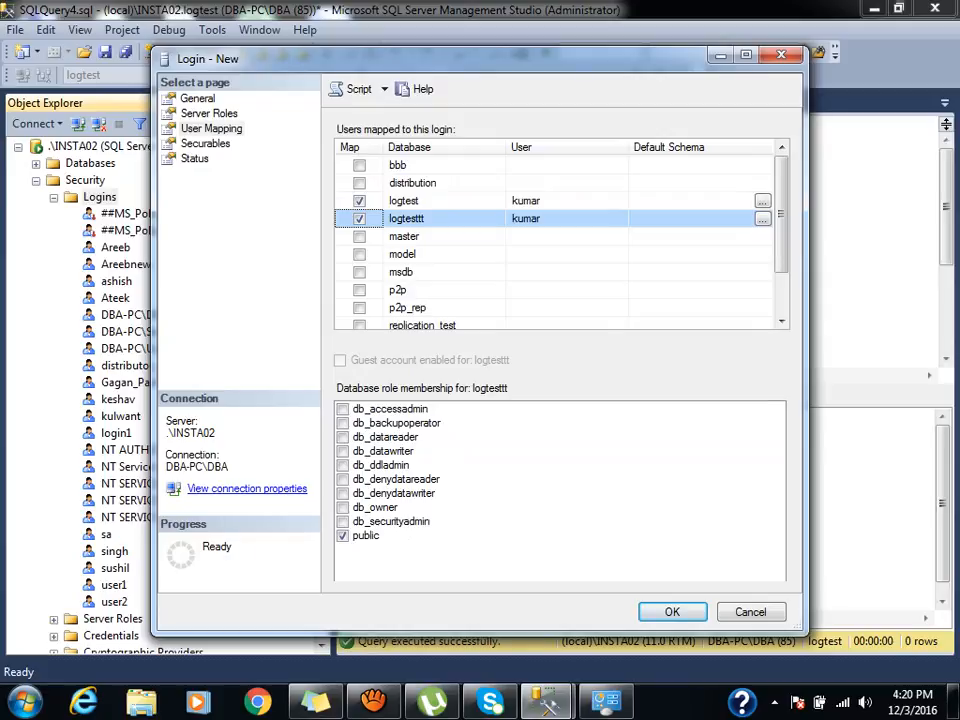
left_click(404, 201)
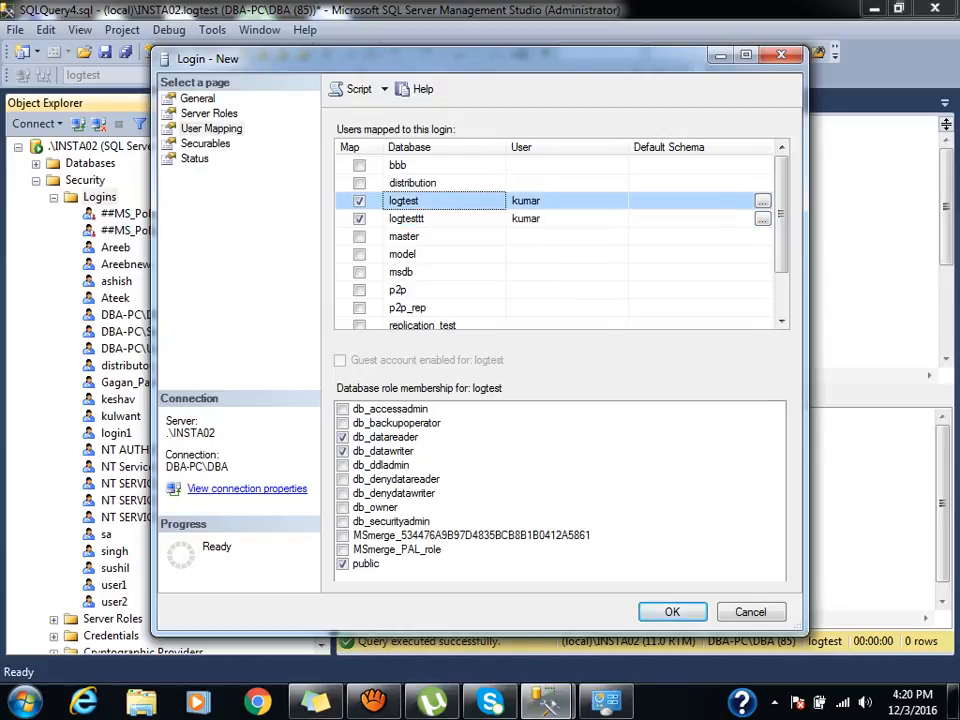
left_click(406, 219)
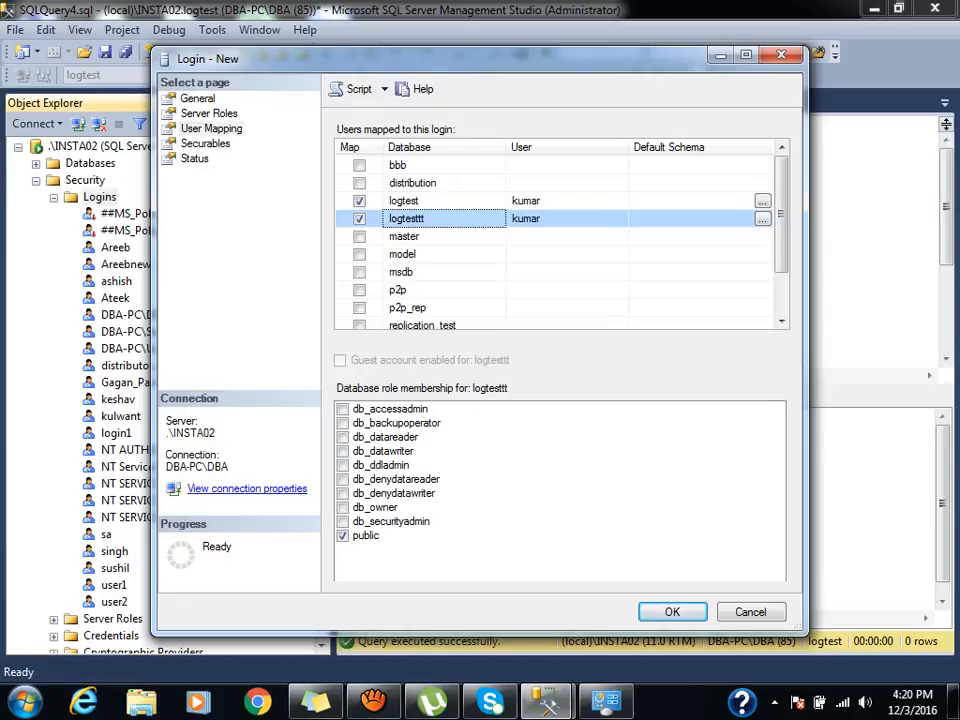
left_click(342, 437)
left_click(342, 451)
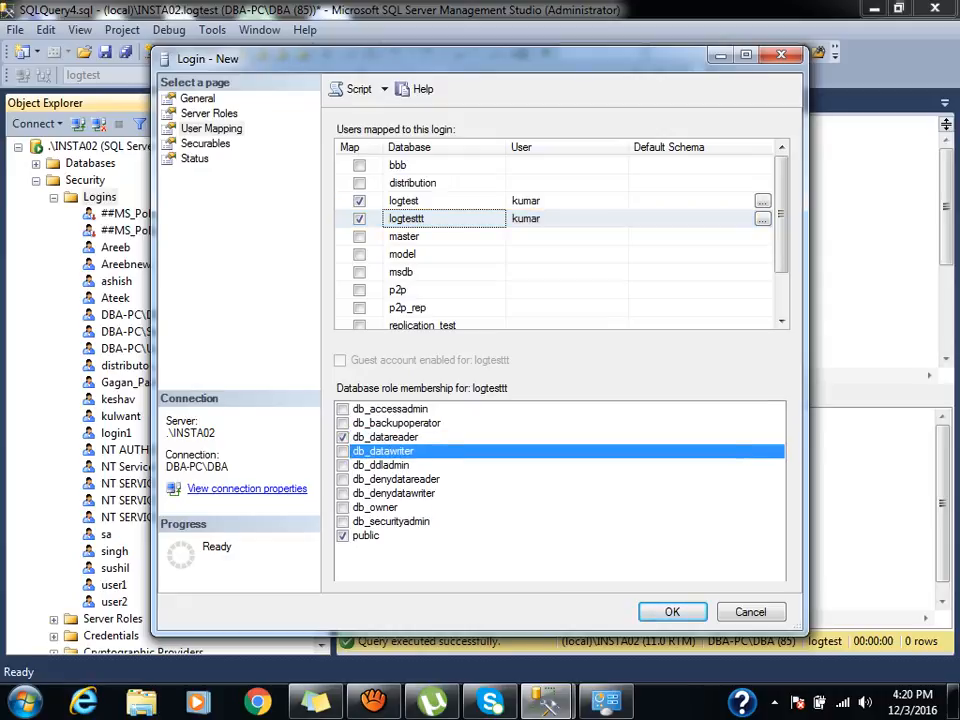
key("Return")
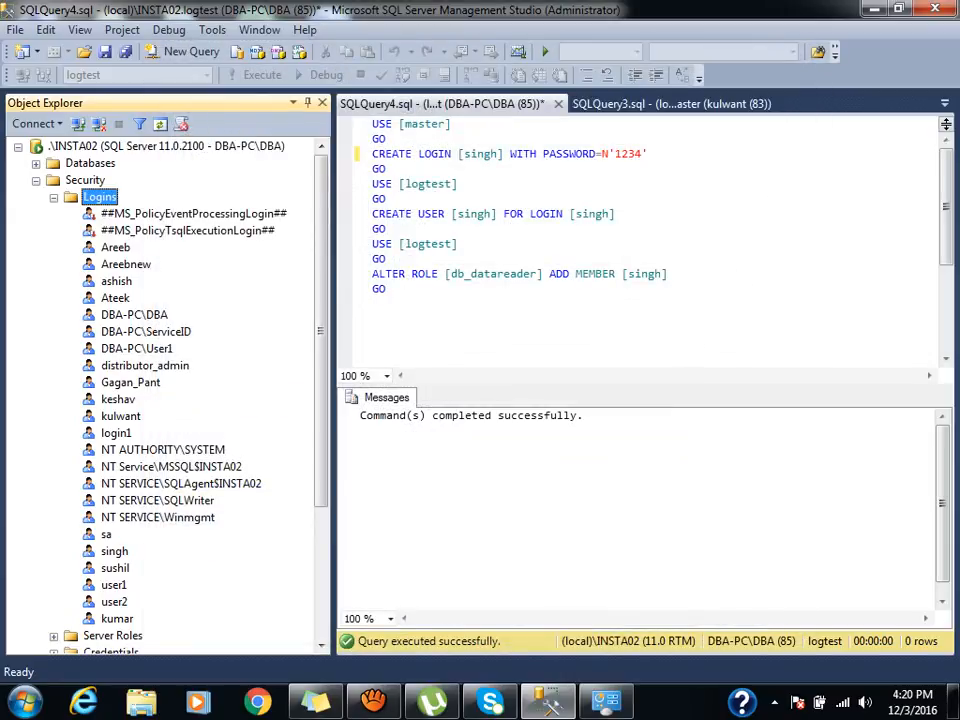
Confirm the aTube Catcher screen recording is still running, then switch back to Management Studio.
key("super")
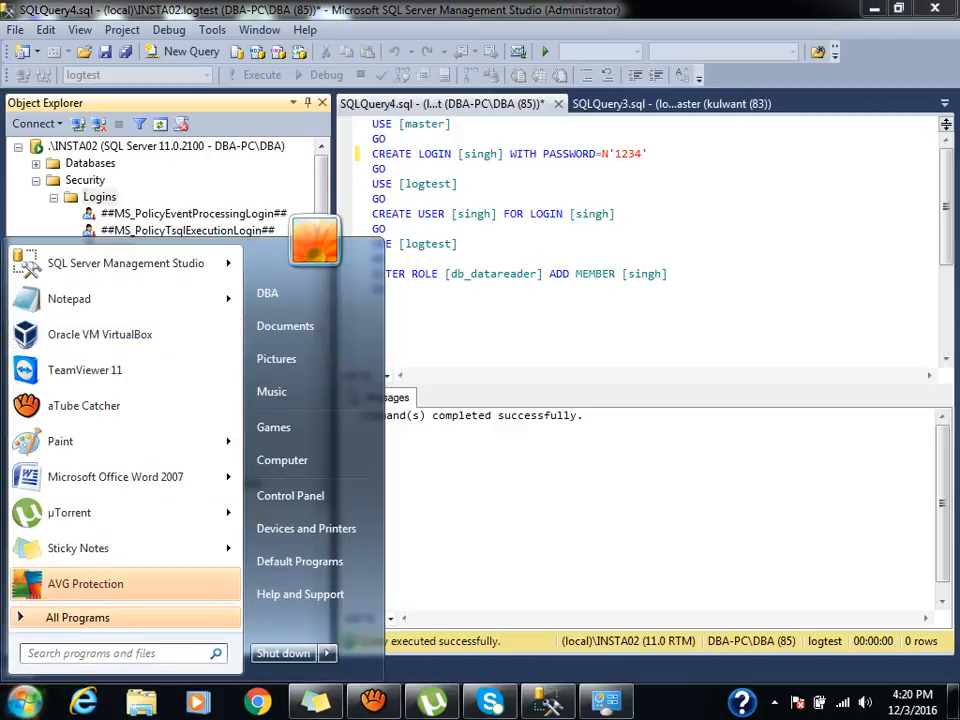
left_click(327, 653)
left_click(392, 547)
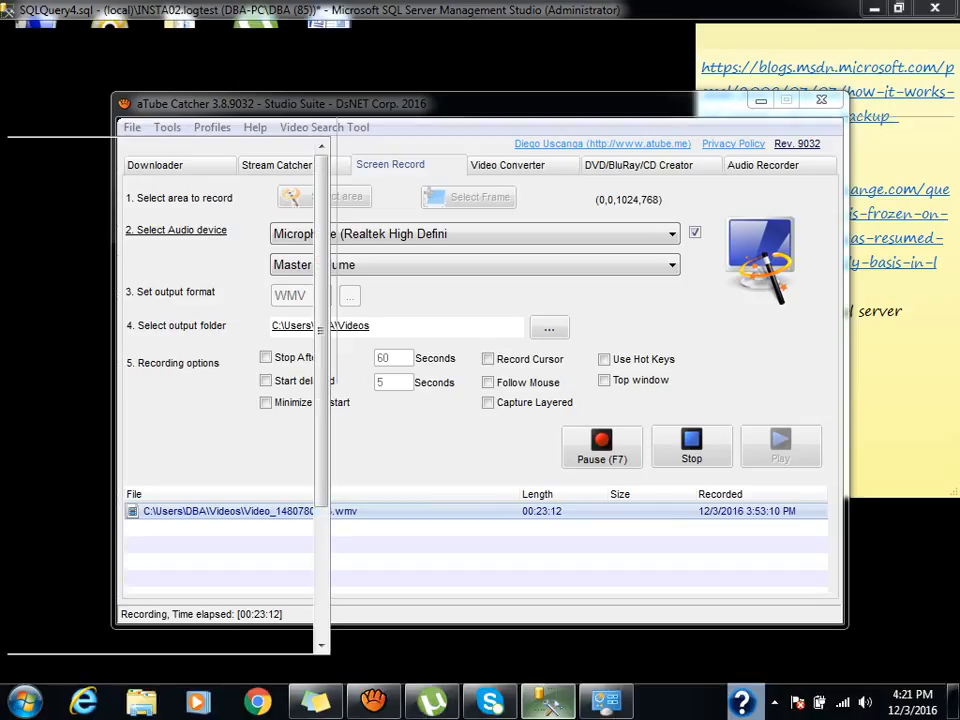
left_click(547, 700)
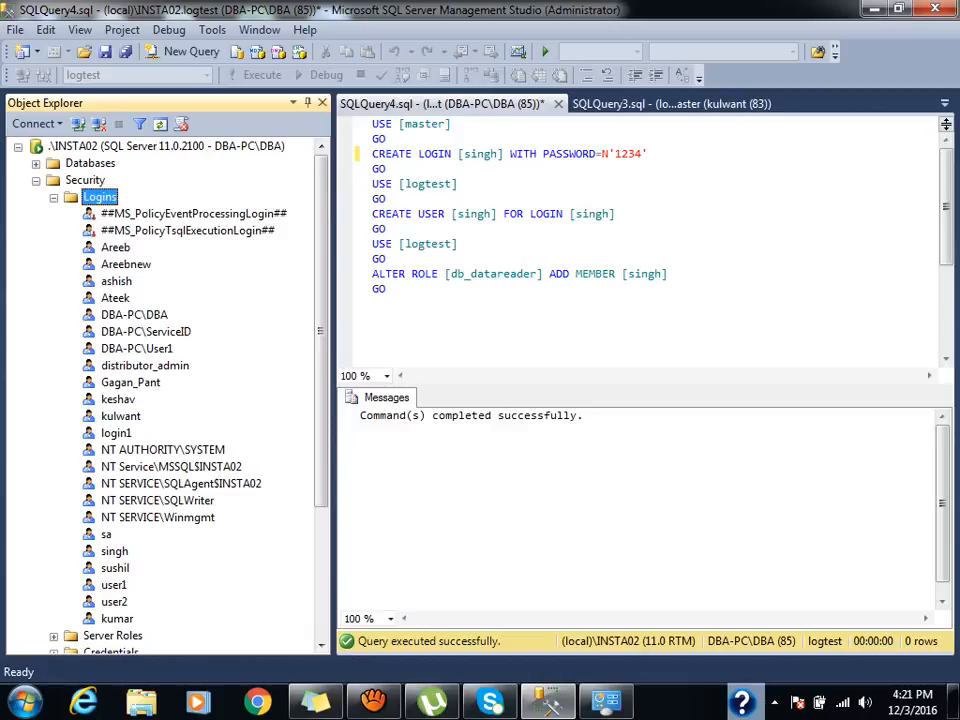
left_click(24, 700)
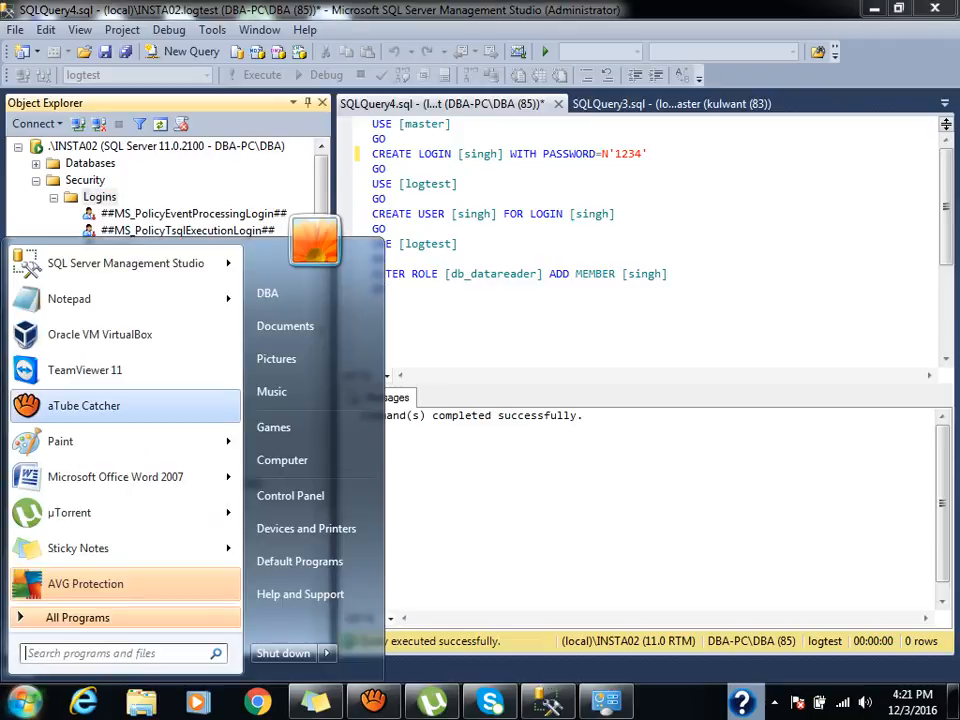
Write the name 'serviceid' in a new Notepad note and minimize it.
left_click(69, 298)
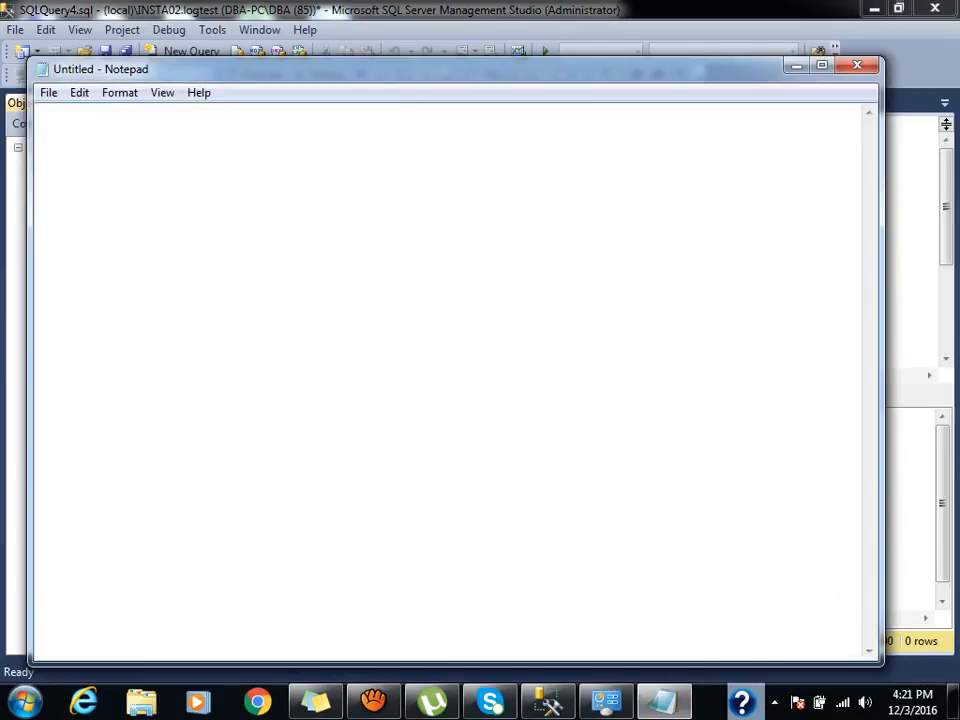
type("services")
key("BackSpace")
type("i")
key("BackSpace")
key("BackSpace")
type("id")
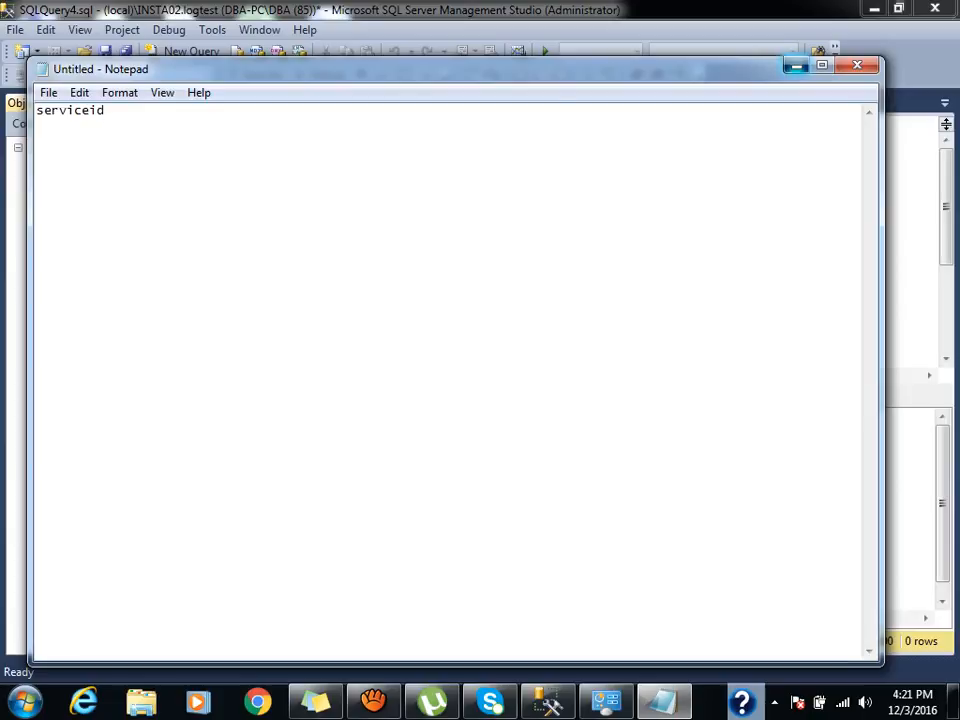
left_click(796, 66)
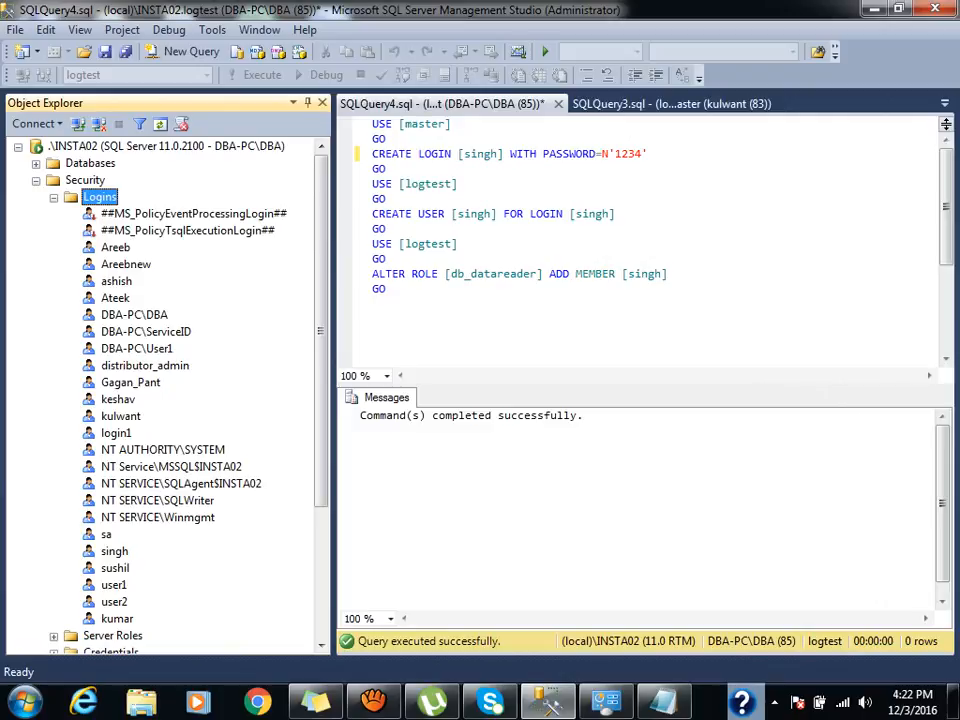
Start a new login from the Logins node using SQL Server authentication.
left_click(54, 198)
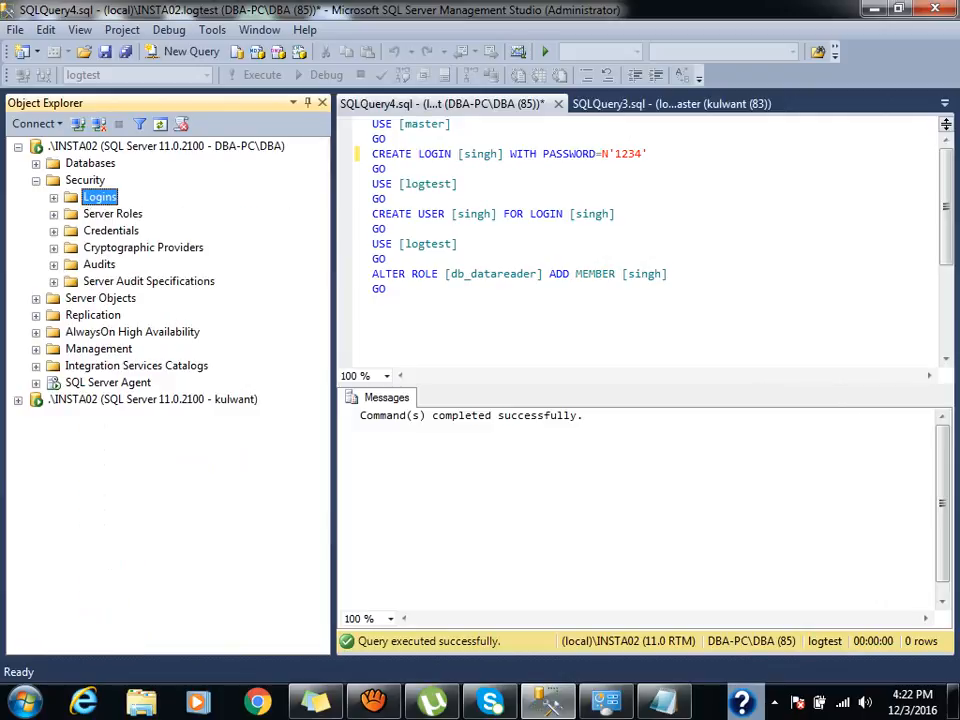
left_click(54, 198)
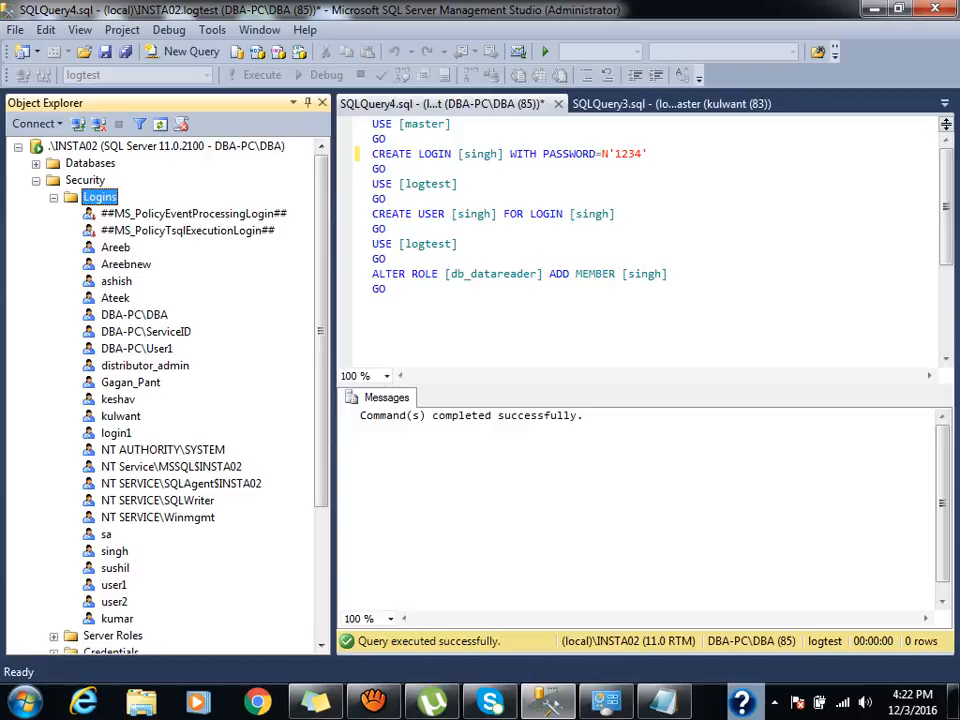
right_click(88, 198)
left_click(149, 205)
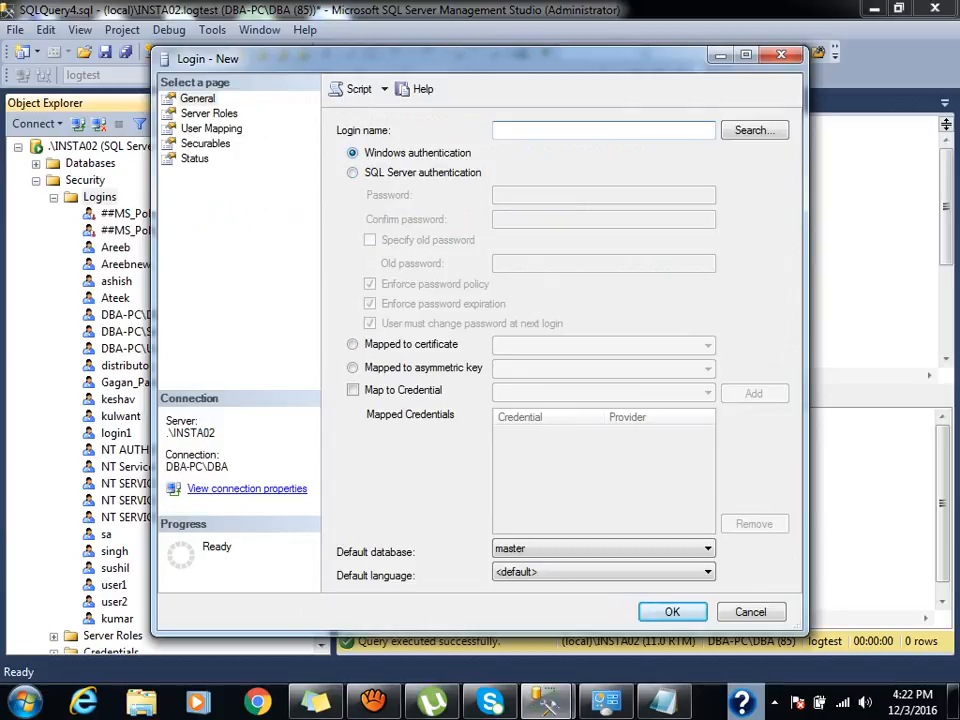
left_click(380, 173)
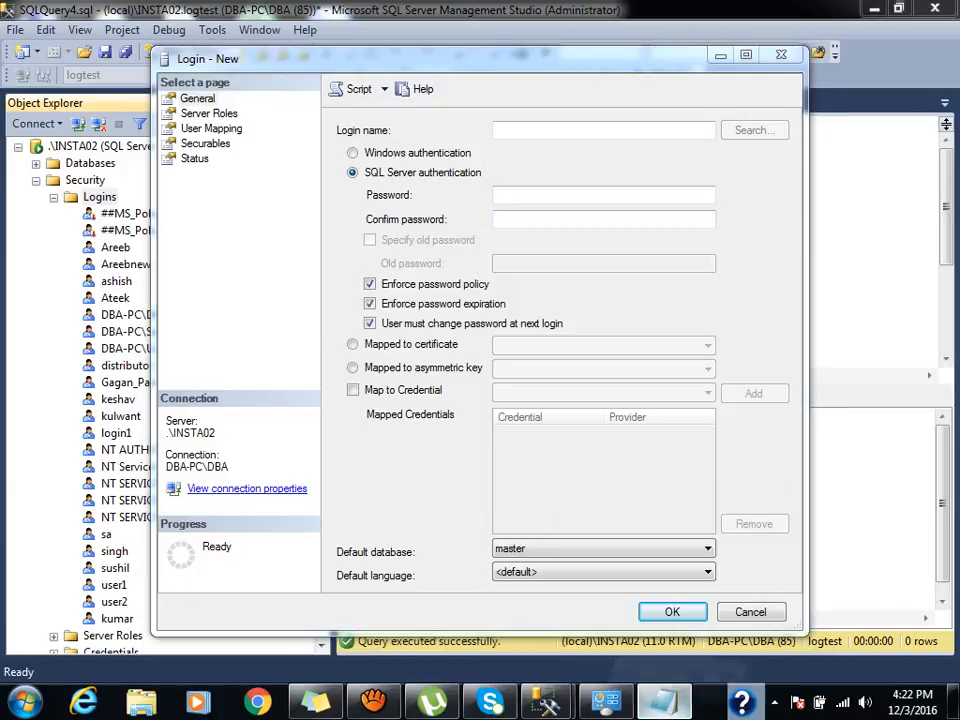
Check the login name in the Notepad note and return to the login form.
left_click(664, 703)
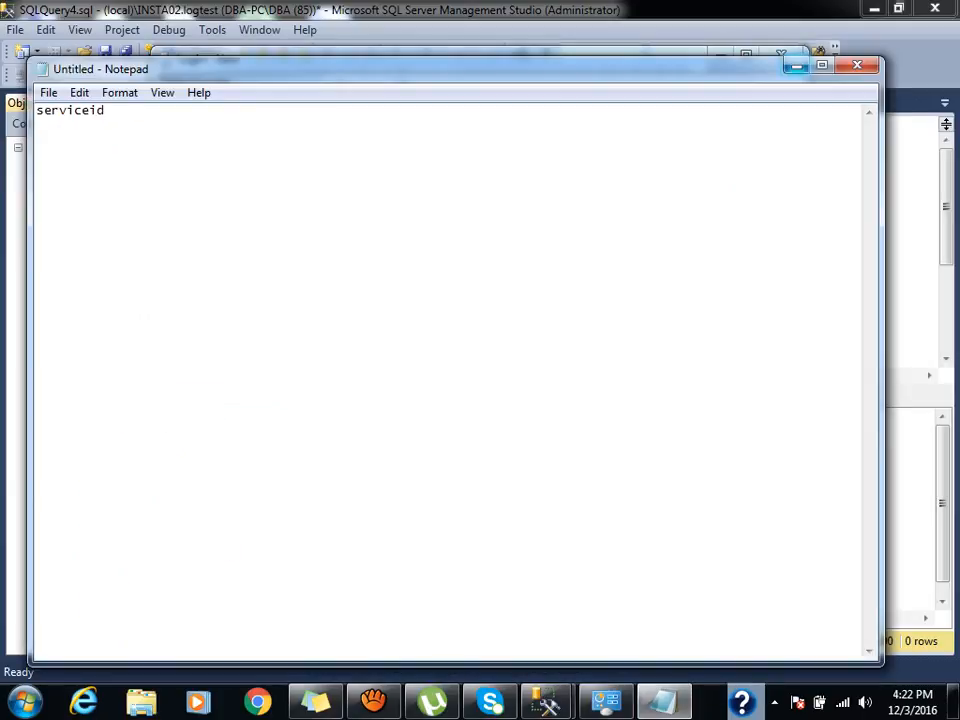
left_click(796, 66)
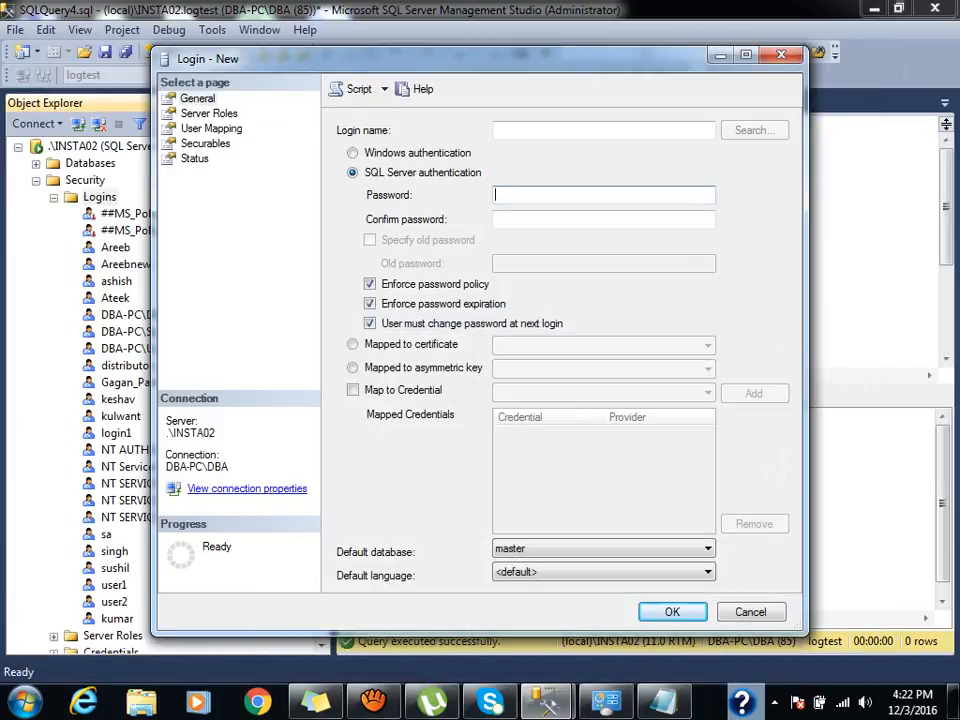
type("123")
key("BackSpace")
key("BackSpace")
key("BackSpace")
Name the login serviceid, enter and confirm its password, and disable password policy enforcement.
left_click(560, 130)
type("ser")
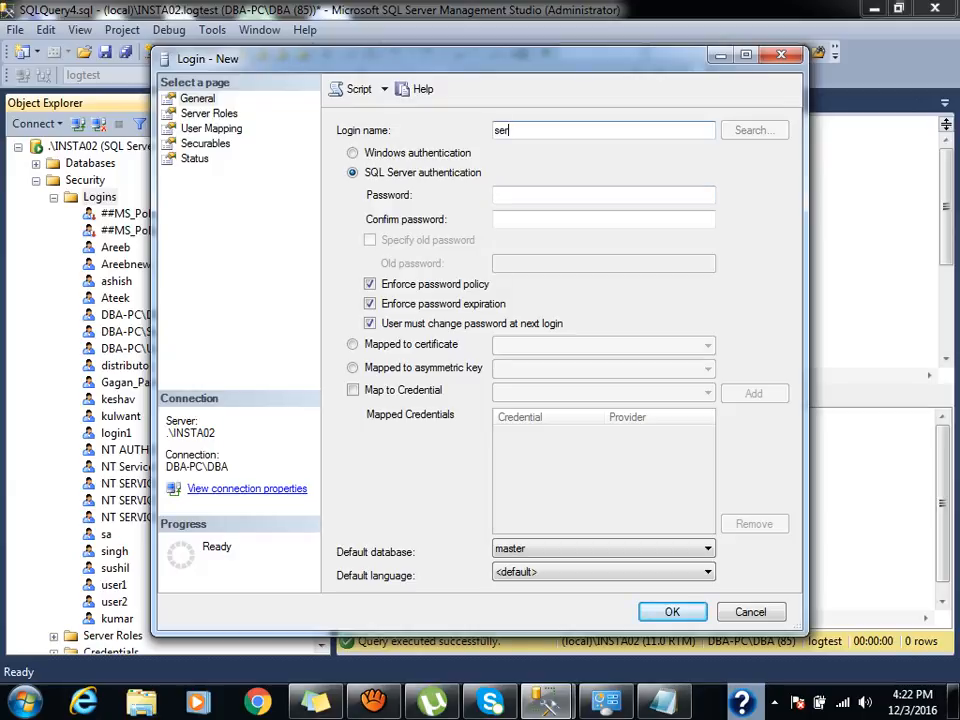
type("viceid")
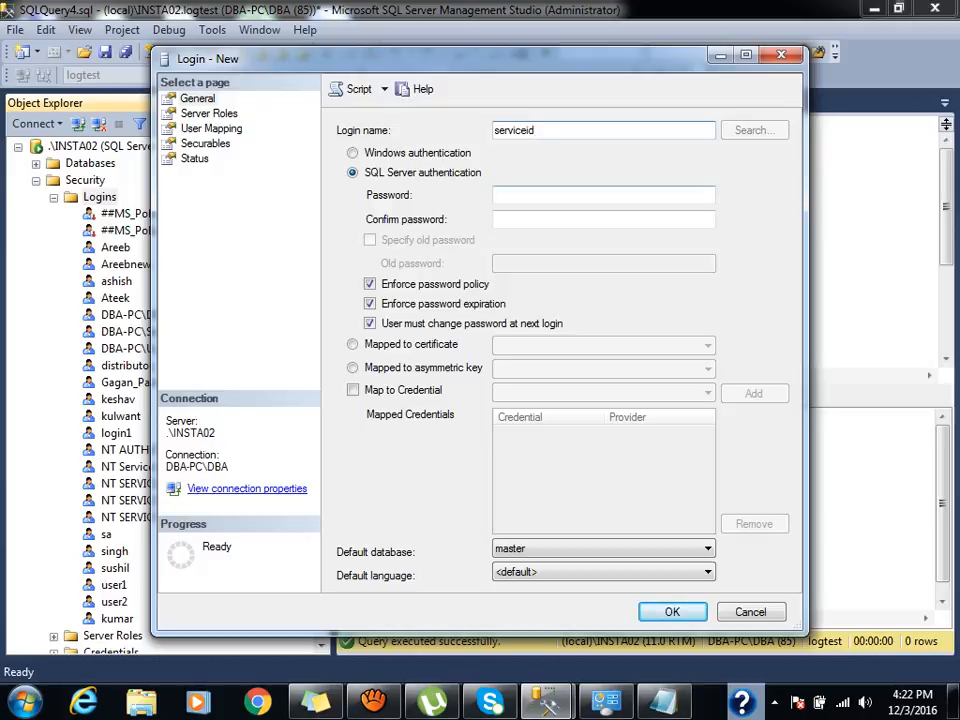
left_click(560, 195)
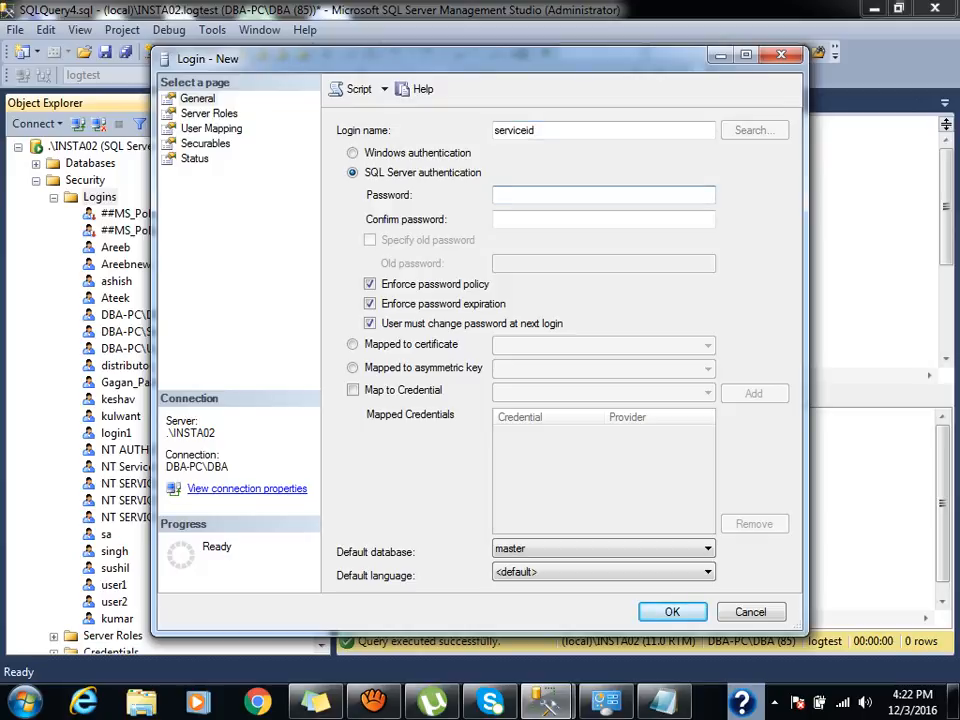
type("****")
key("Tab")
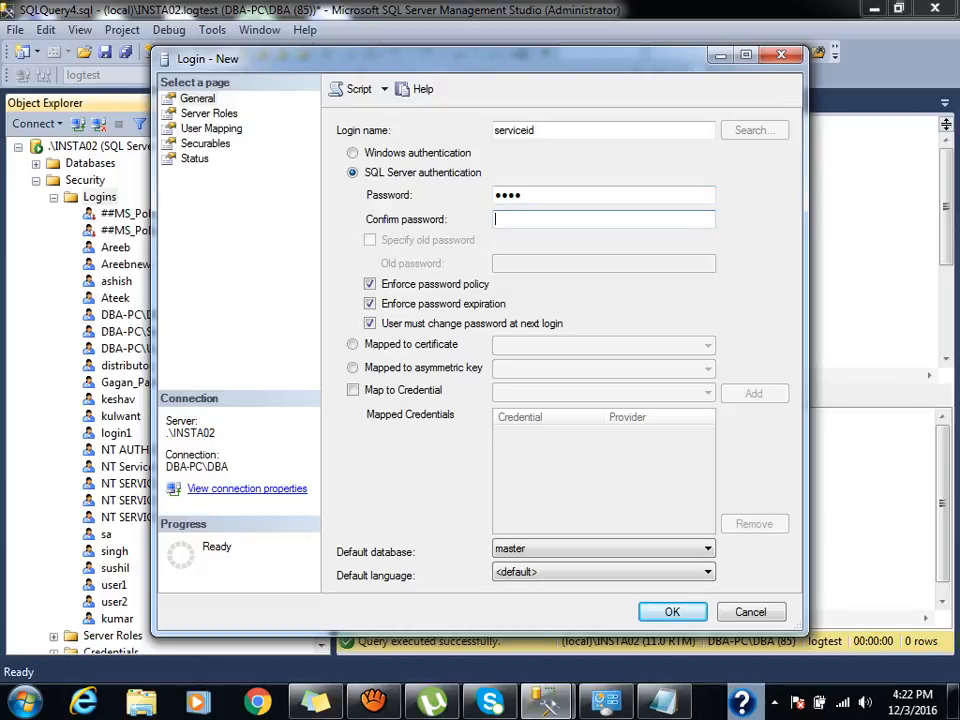
type("****")
left_click(370, 284)
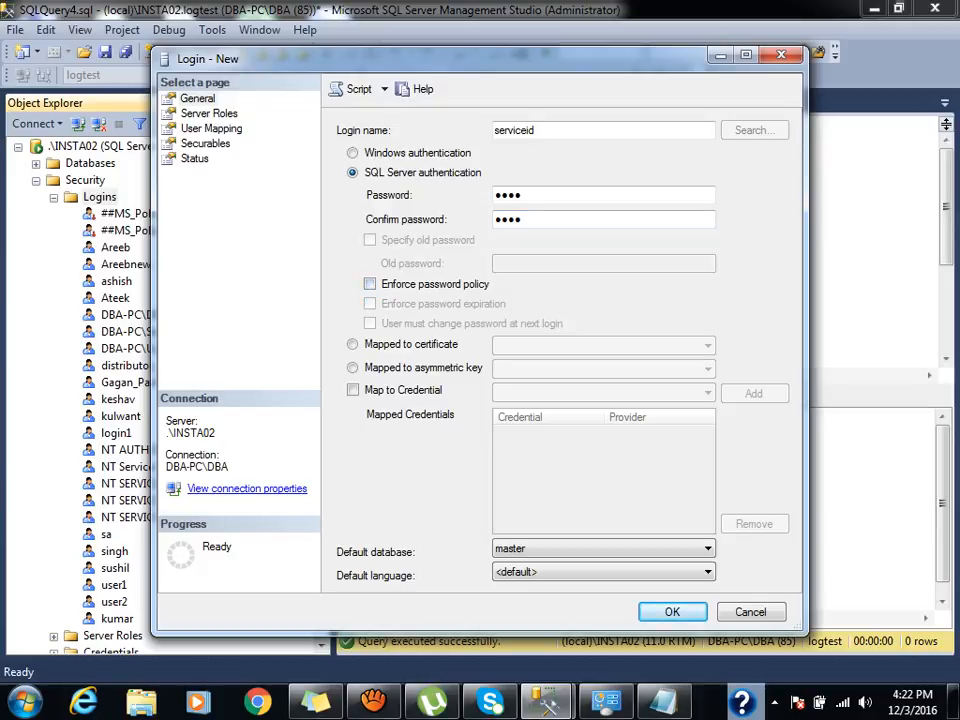
left_click(211, 129)
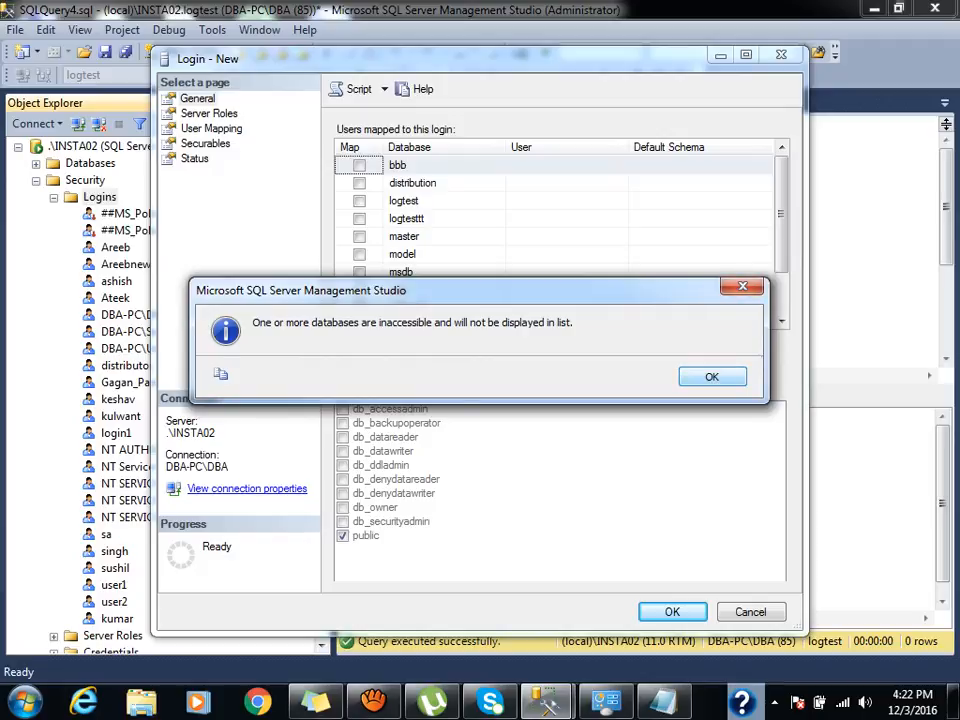
Map serviceid to logtest and logtesttt, granting db_datareader and db_datawriter in logtesttt.
left_click(742, 287)
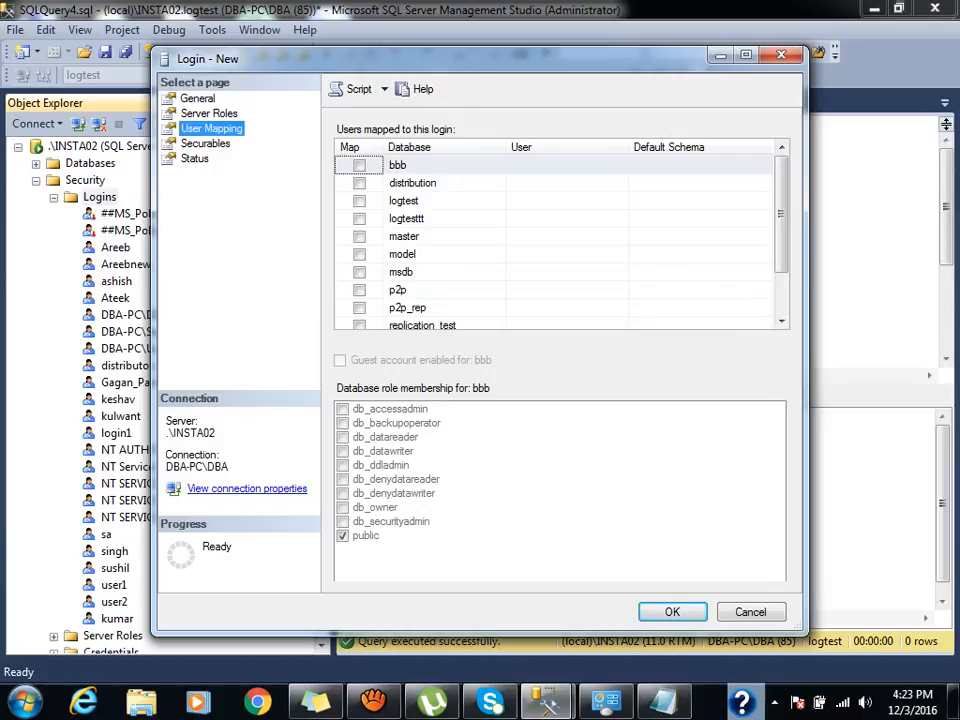
left_click(359, 201)
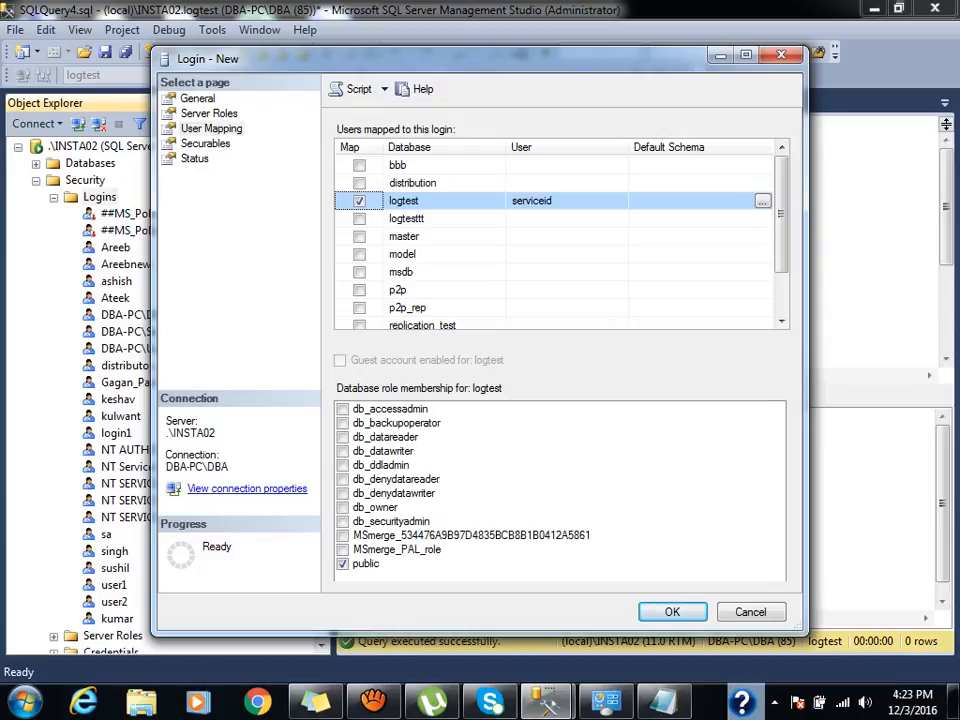
left_click(359, 219)
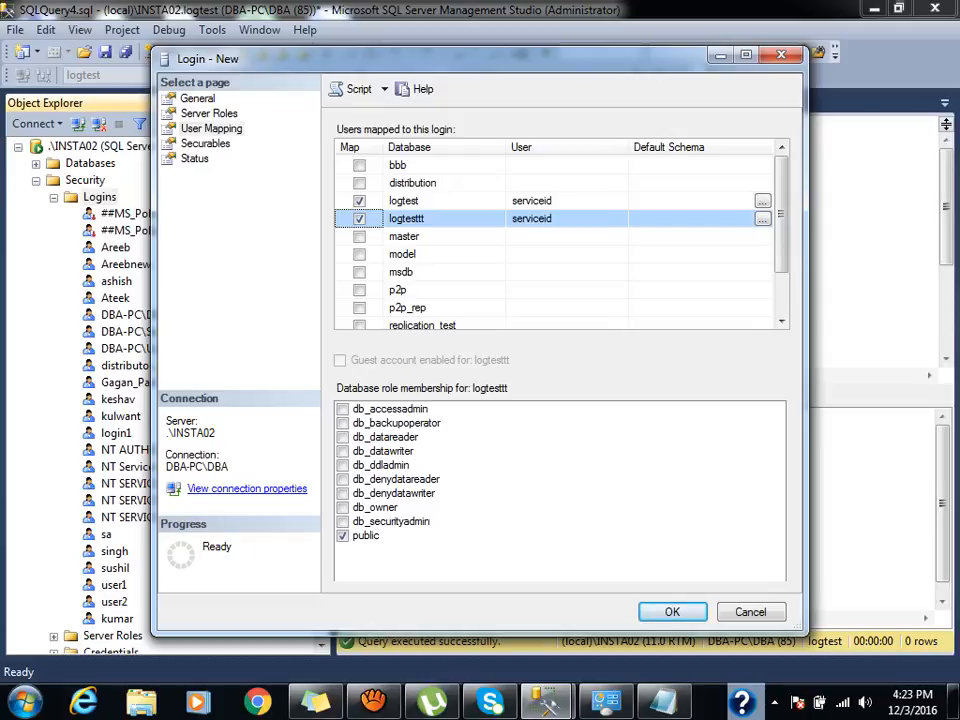
left_click(343, 437)
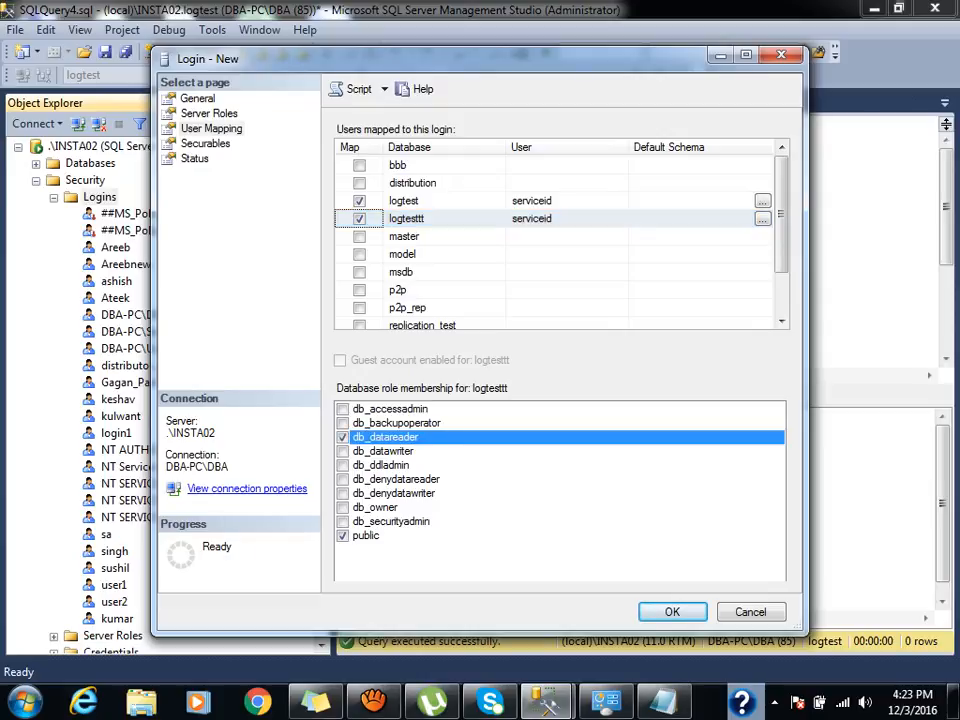
left_click(343, 451)
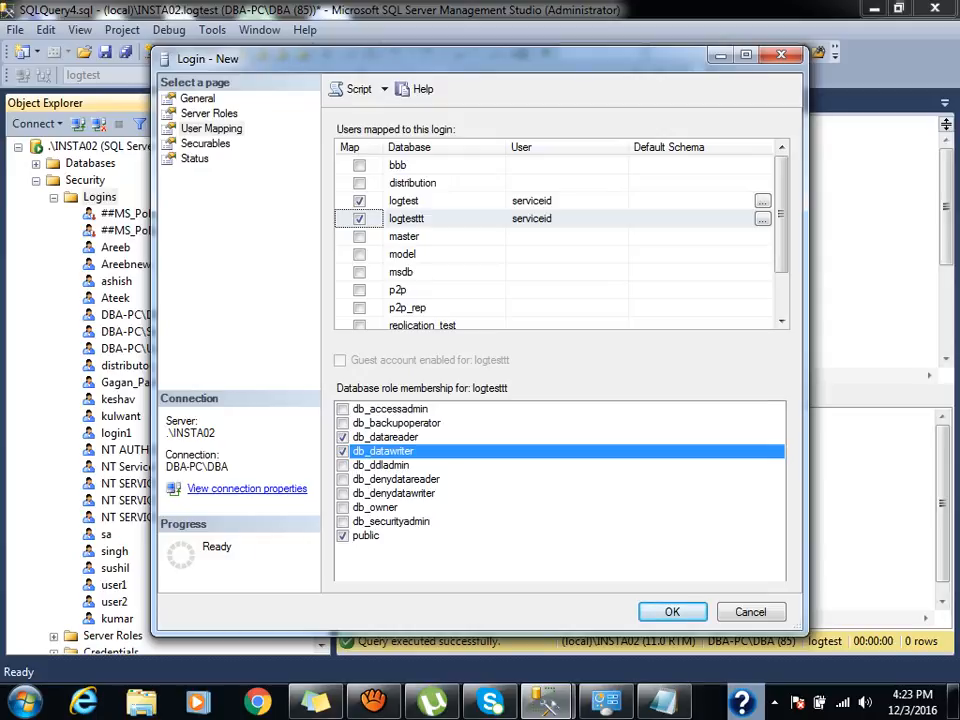
left_click(205, 144)
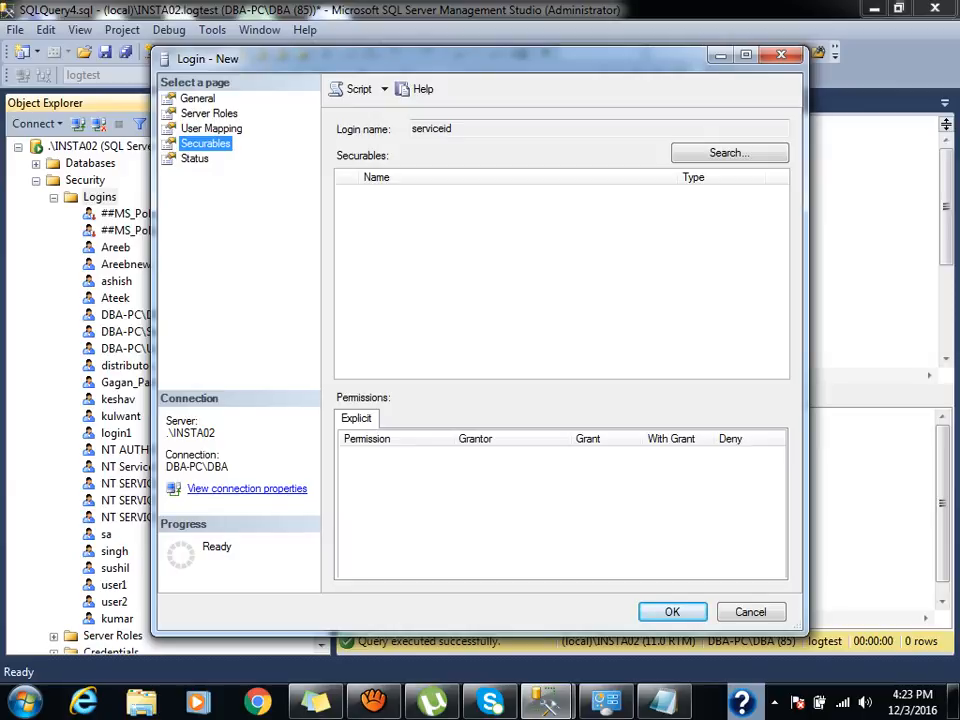
Redo serviceid's logtest and logtesttt mappings with db_datareader and db_datawriter in logtesttt, then create the login.
left_click(211, 129)
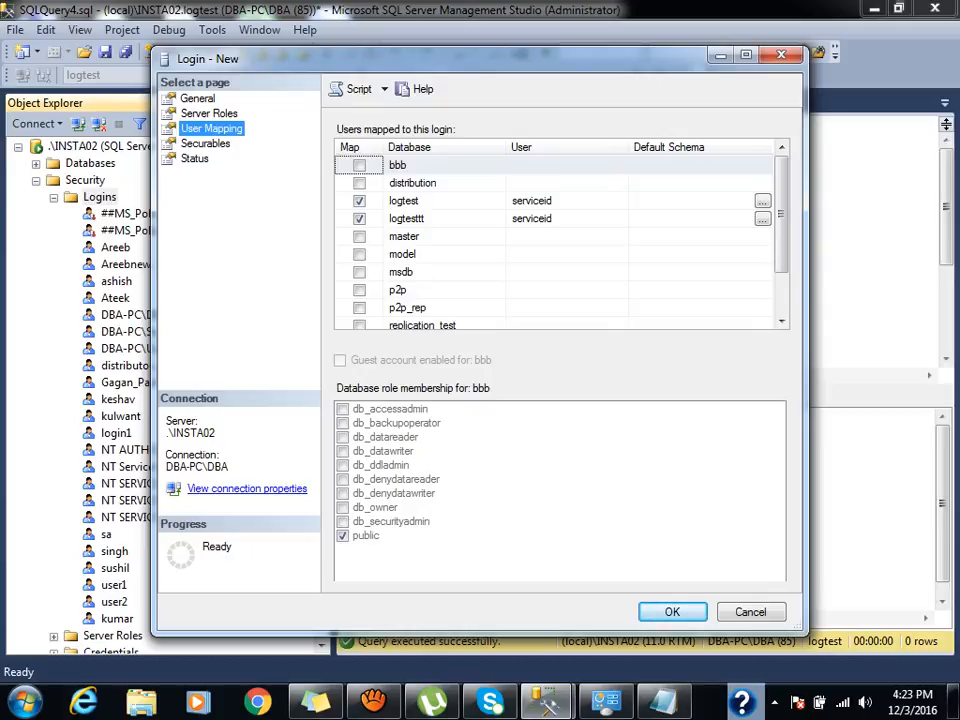
left_click(359, 219)
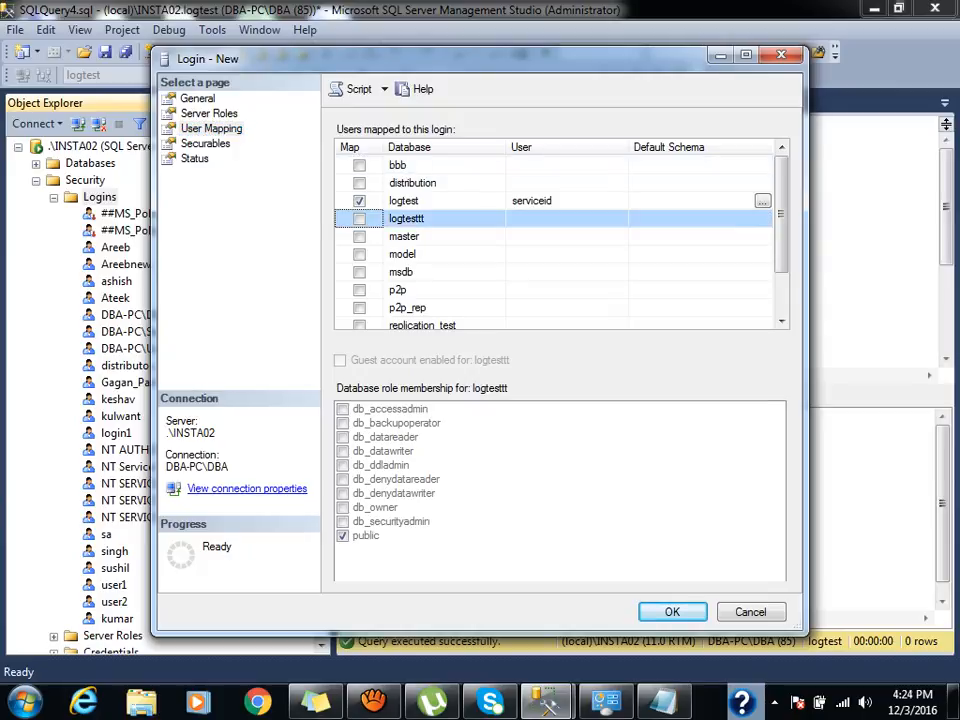
left_click(359, 201)
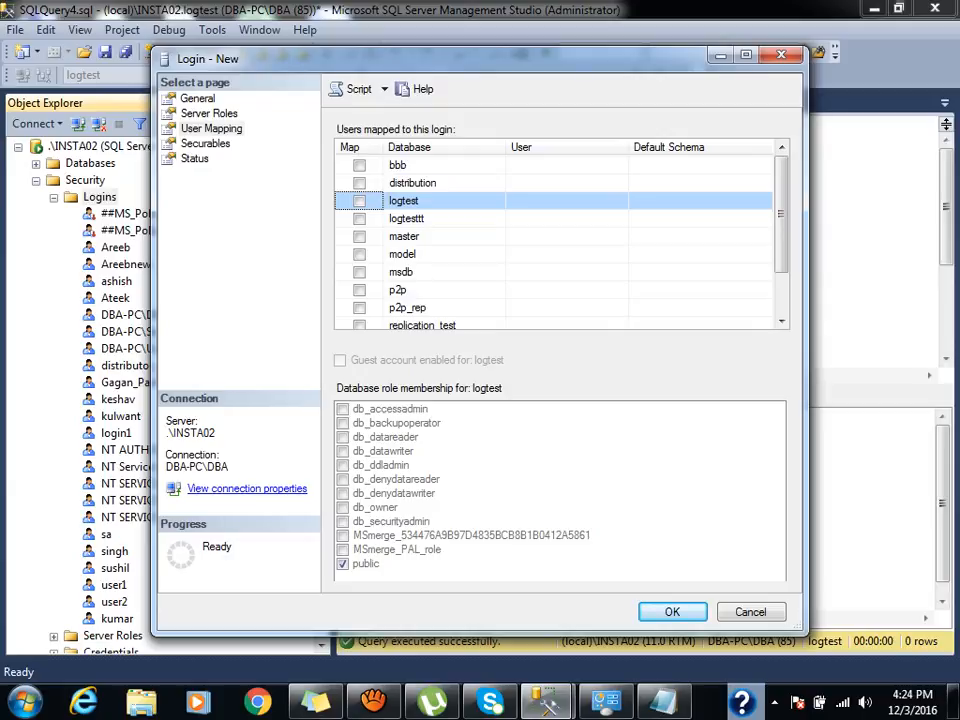
left_click(359, 201)
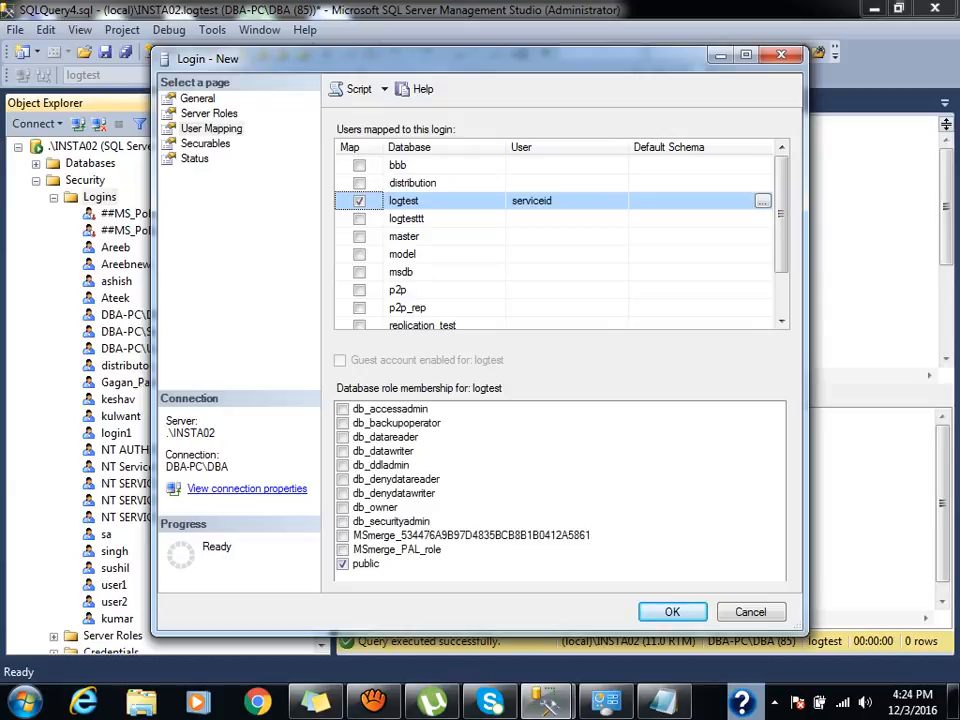
left_click(359, 219)
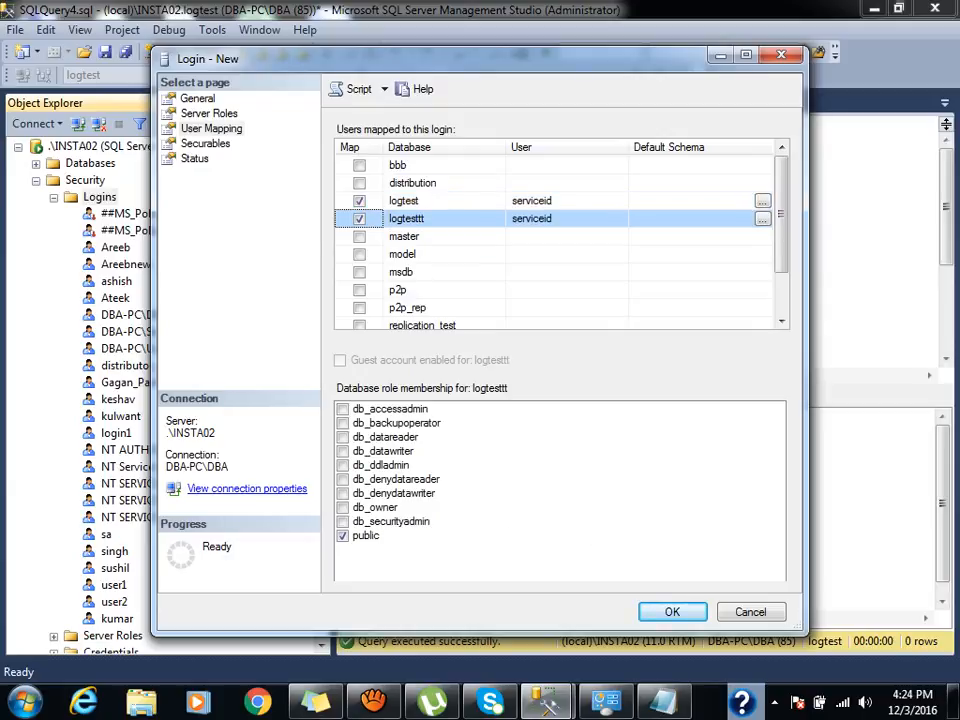
left_click(343, 437)
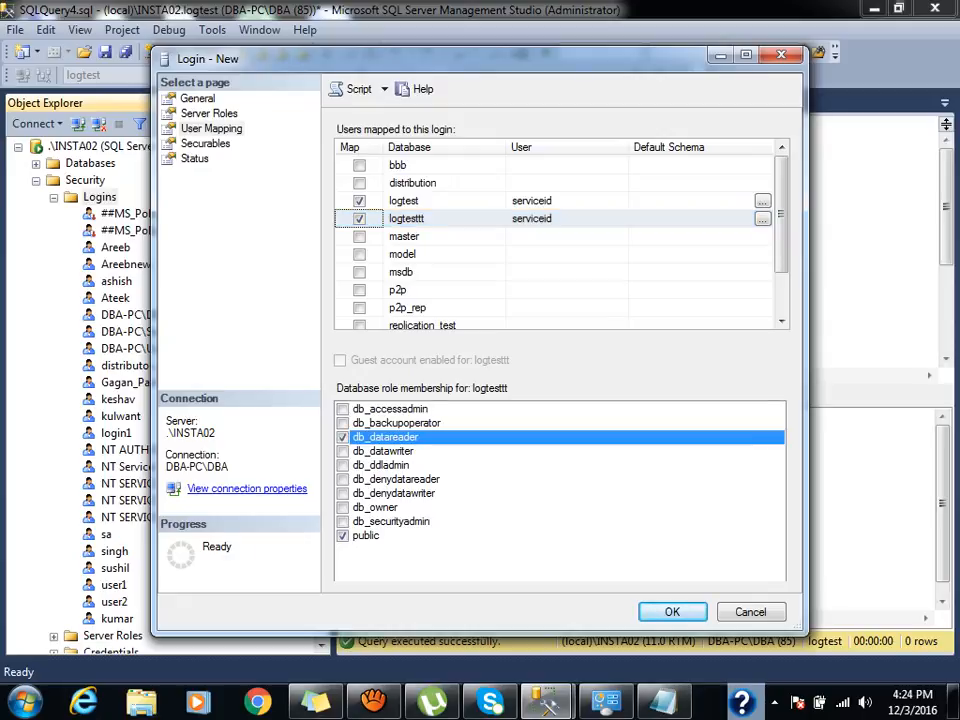
left_click(343, 451)
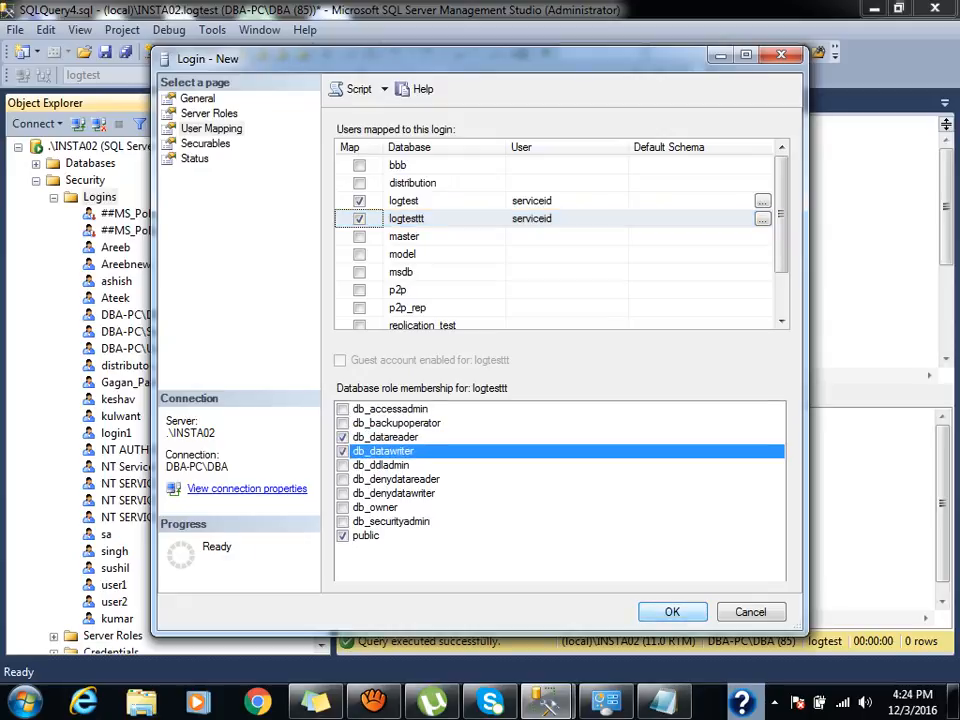
left_click(672, 612)
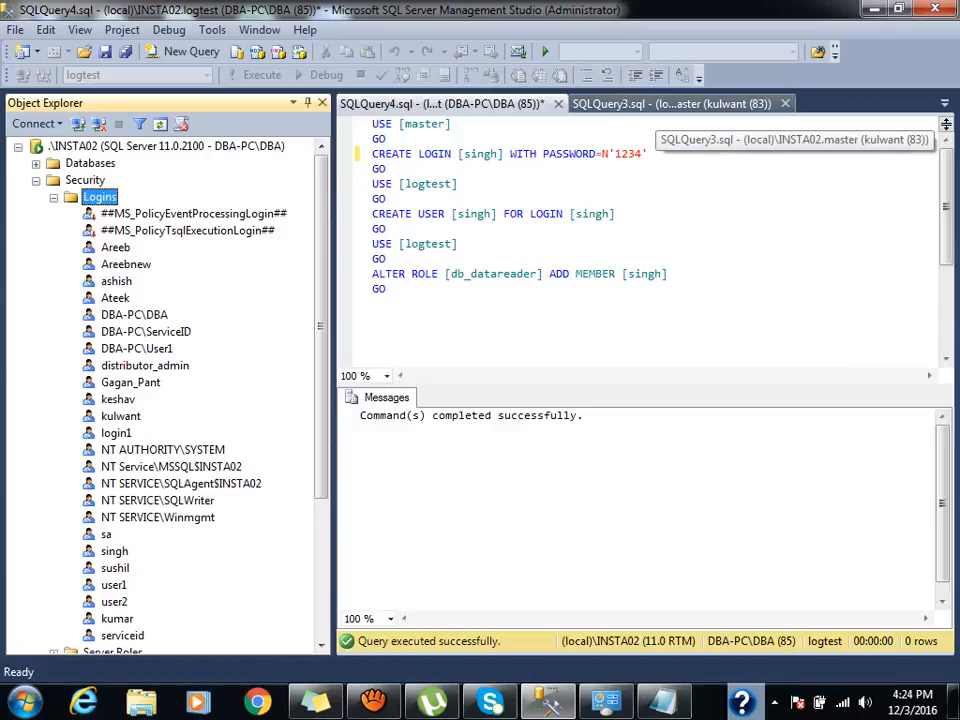
Rerun the singh login script in SQLQuery4, then bring up the Logins actions menu.
left_click(660, 104)
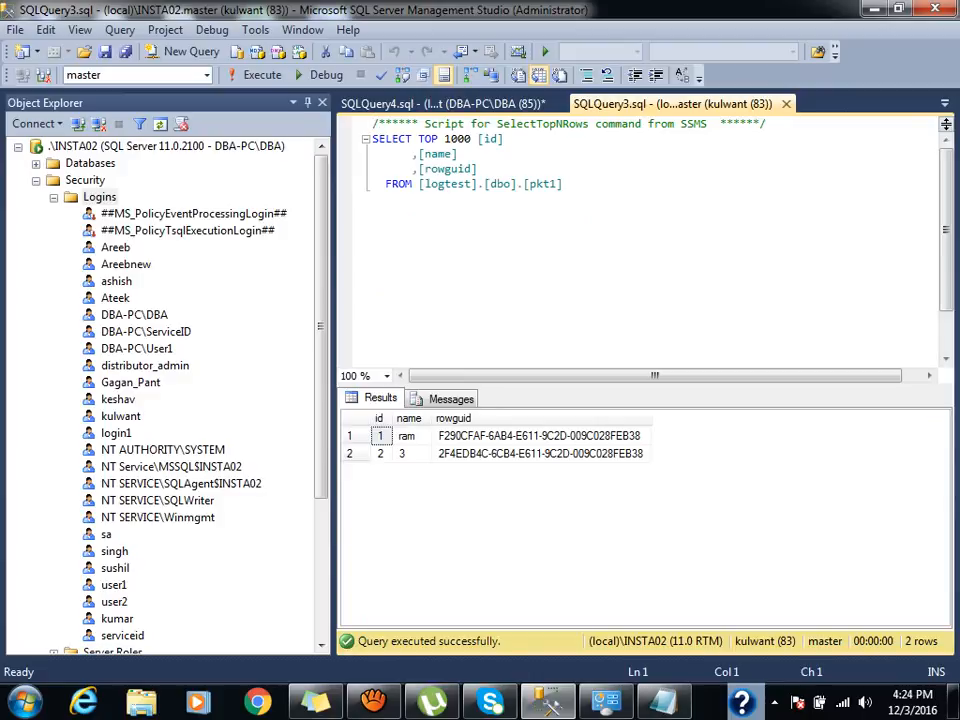
left_click(497, 104)
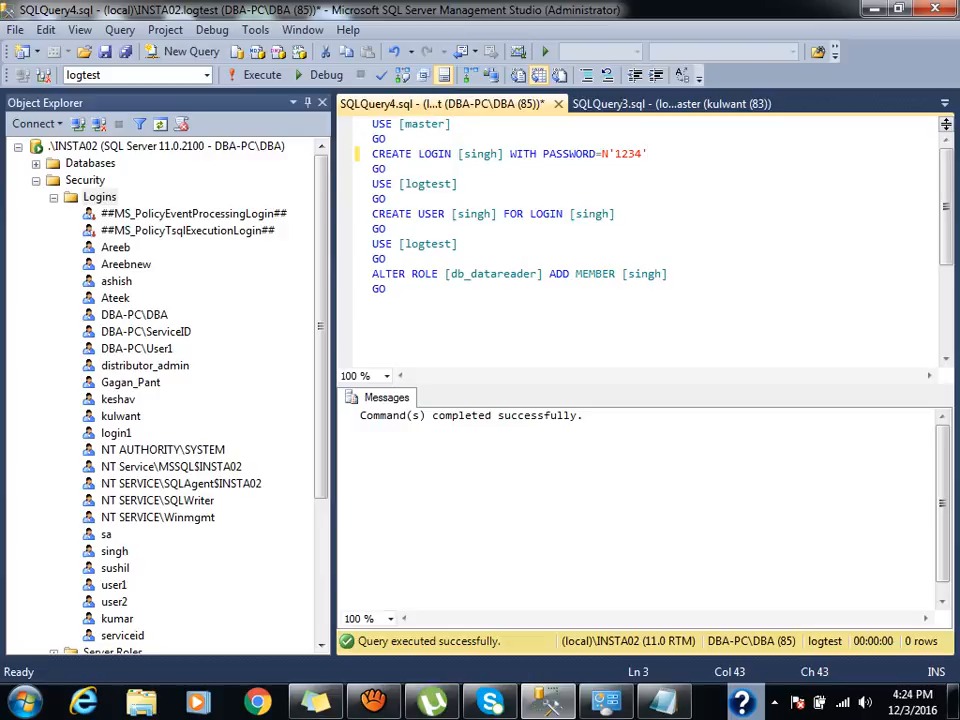
left_click(260, 76)
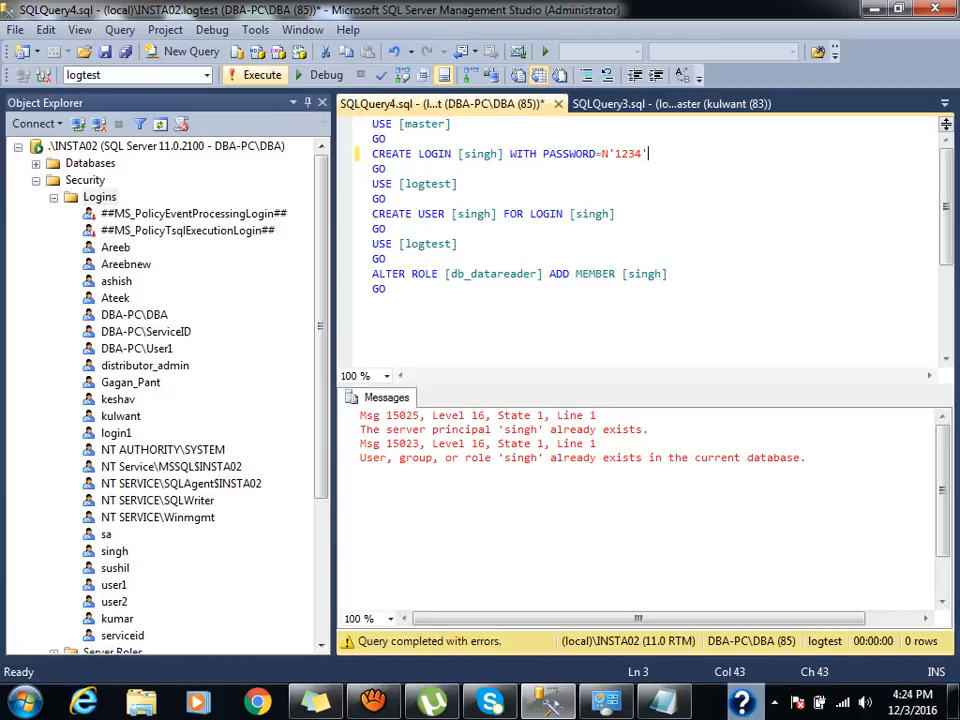
left_click(373, 304)
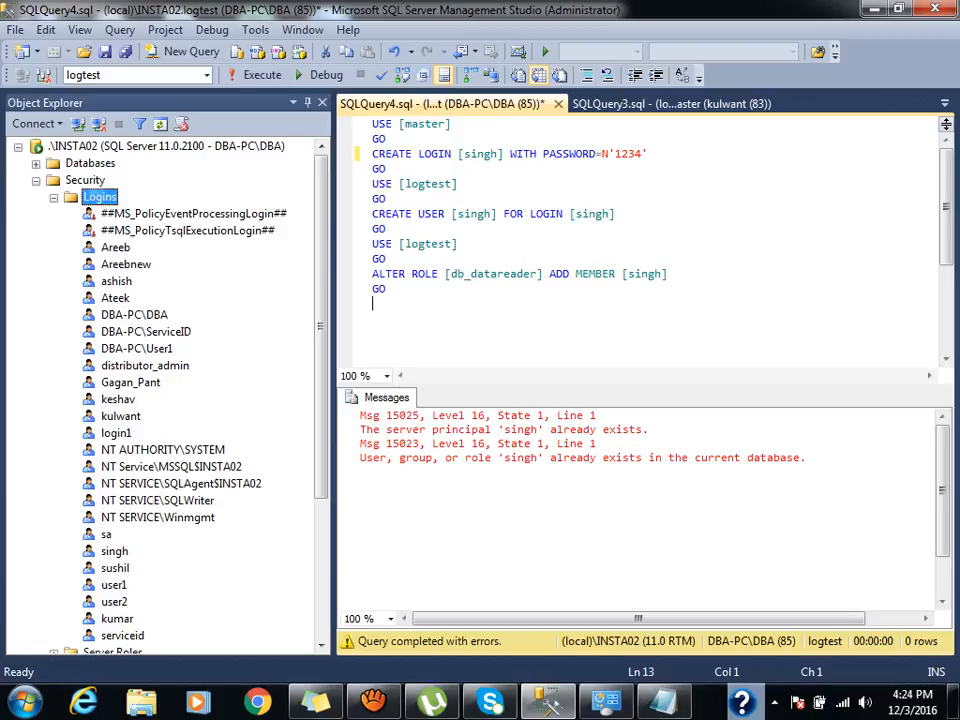
right_click(92, 197)
Create a new SQL Server login 'serviceid' with a confirmed password and password policy turned off.
left_click(152, 212)
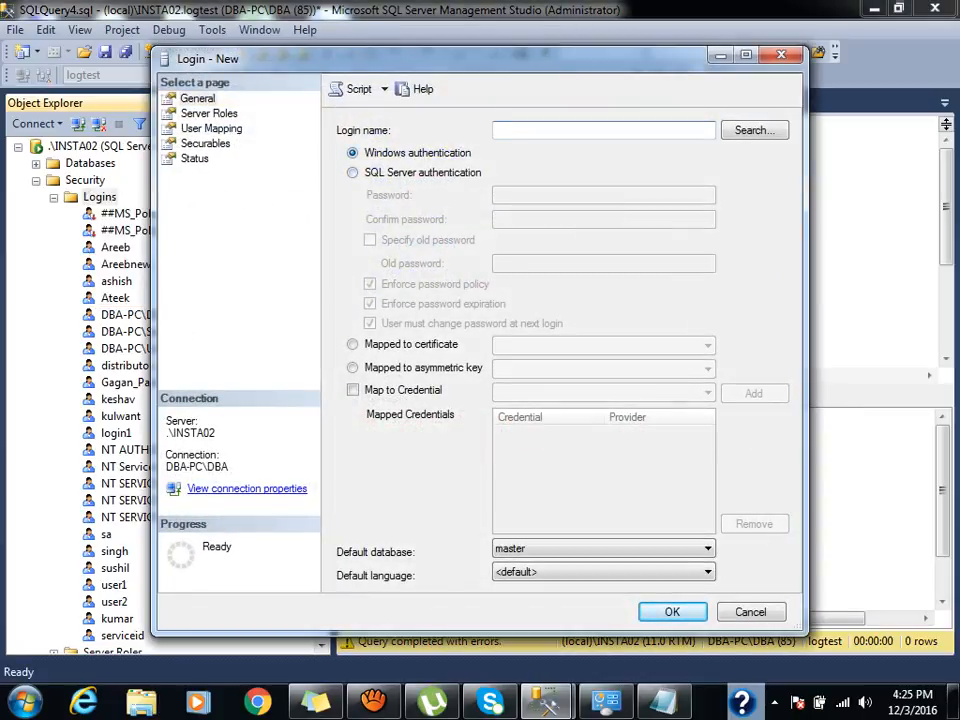
left_click(353, 173)
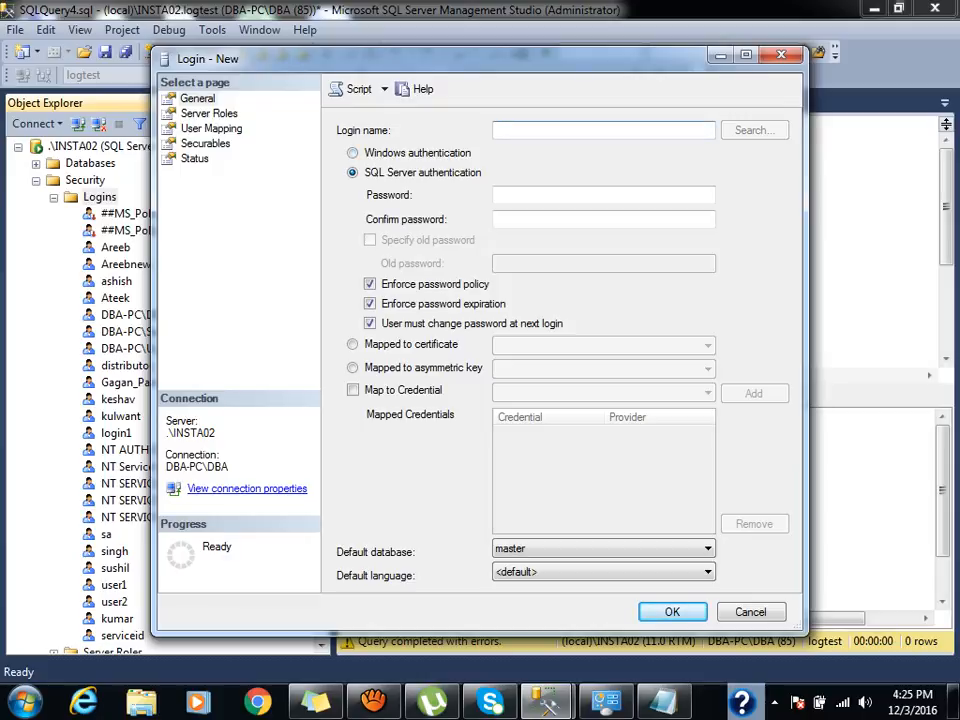
type("serviceid")
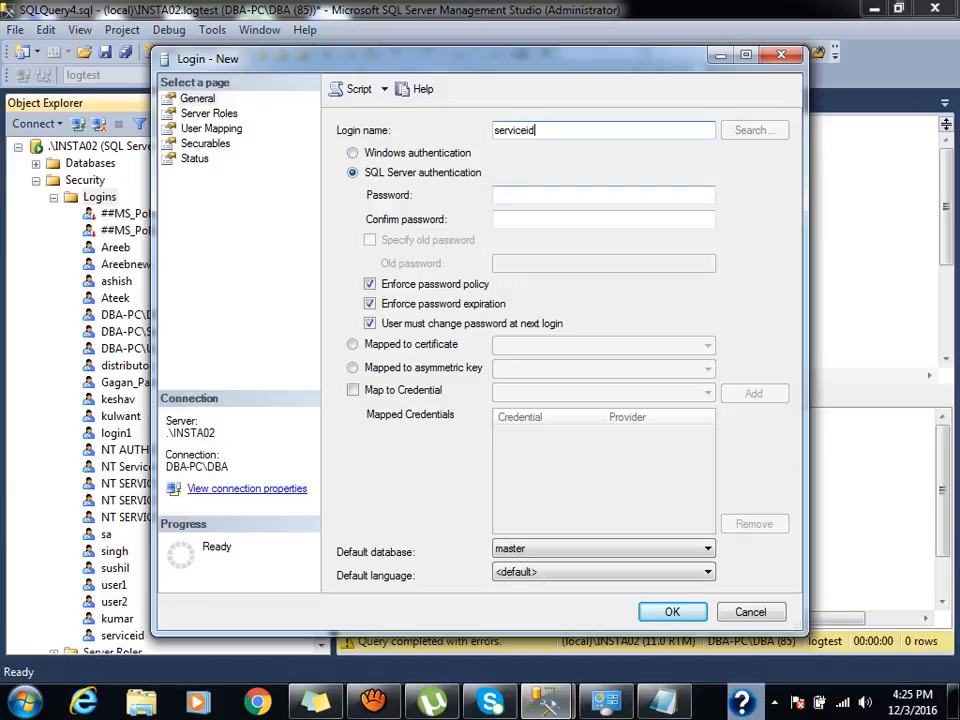
left_click(580, 195)
type("****")
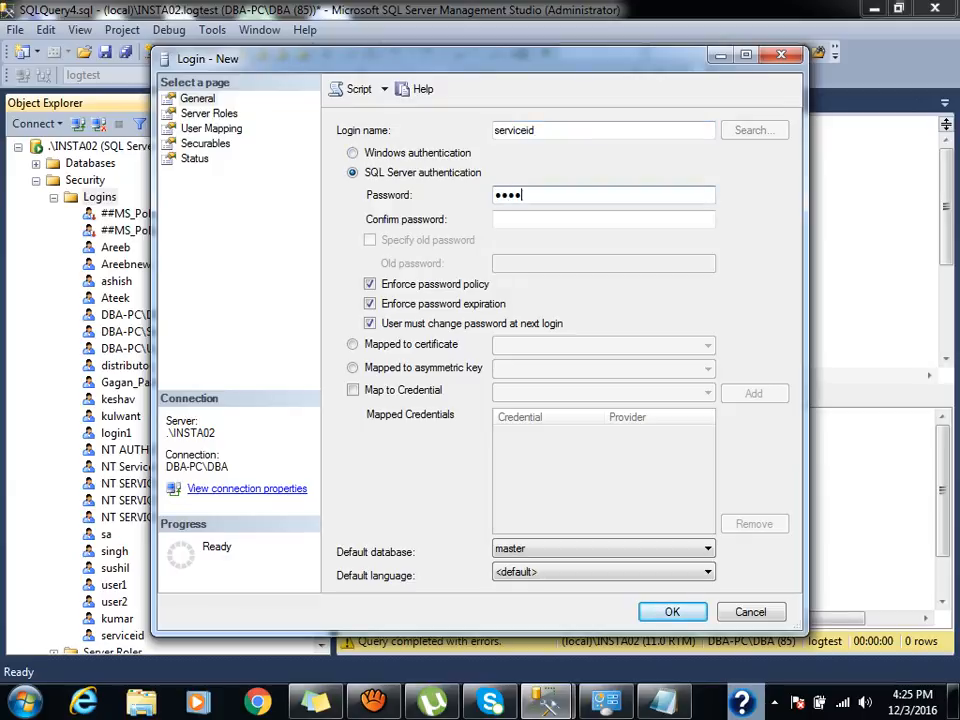
key("Tab")
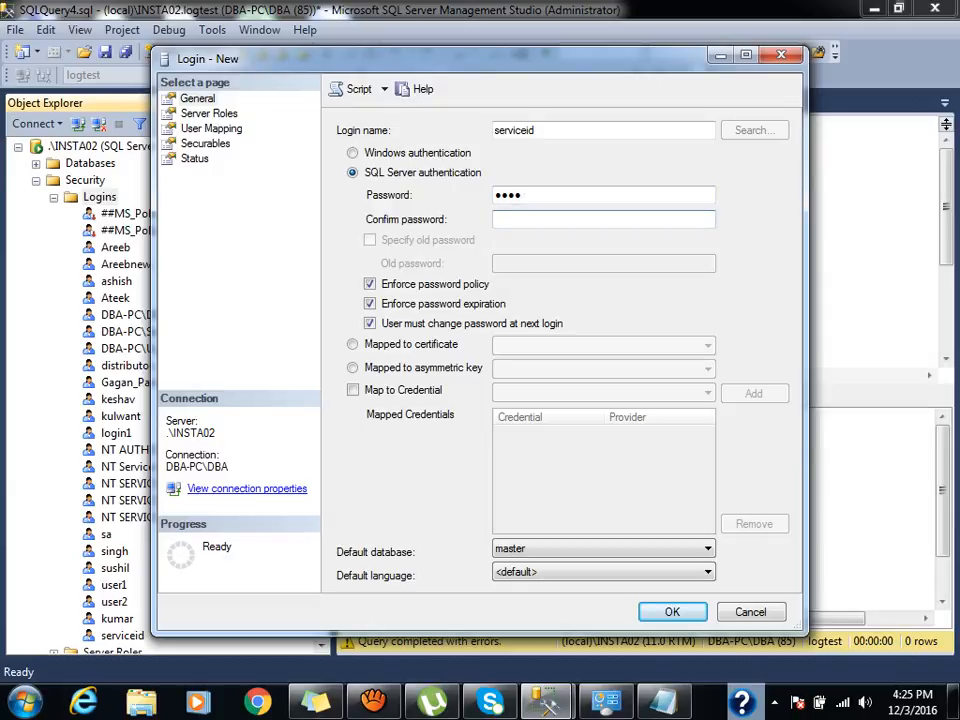
type("****")
left_click(370, 284)
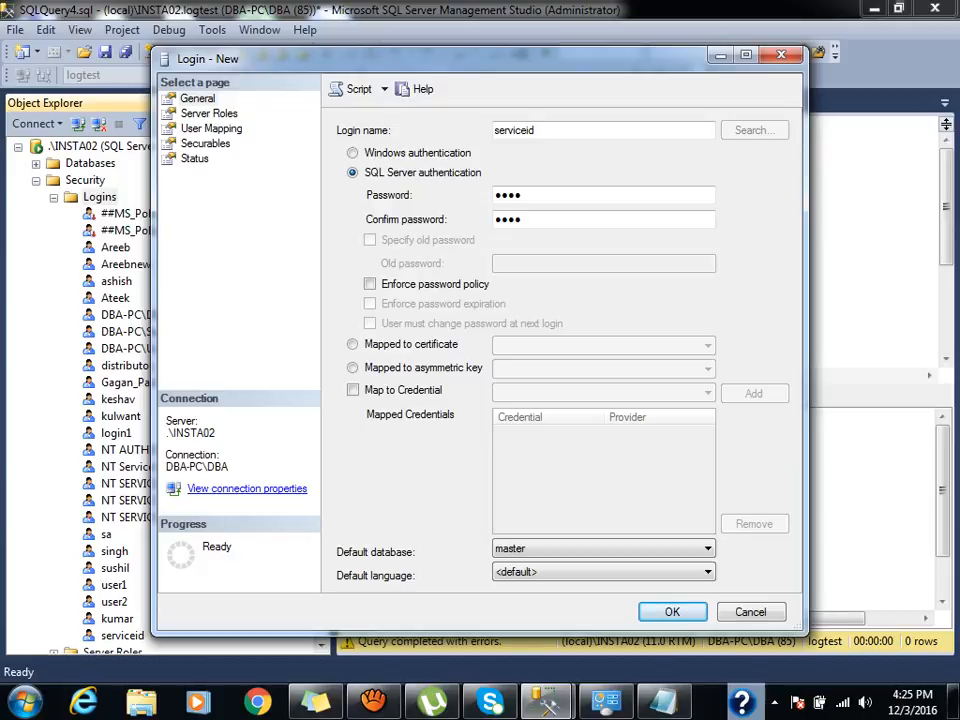
left_click(211, 129)
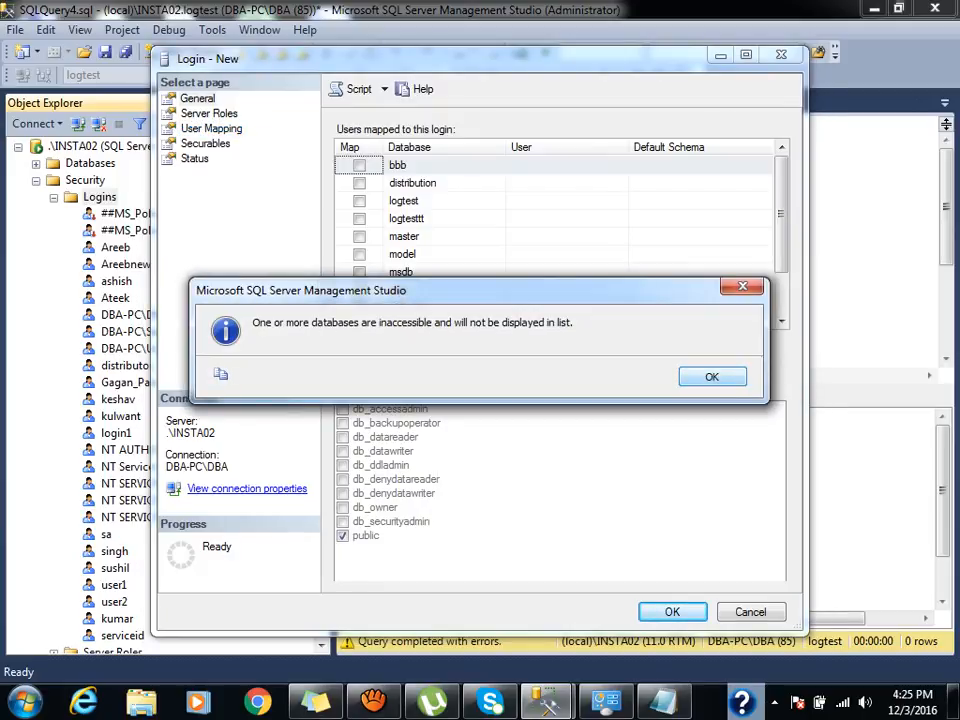
Tick Map for logtest and logtesttt, checking db_datareader and db_datawriter in each database.
key("Return")
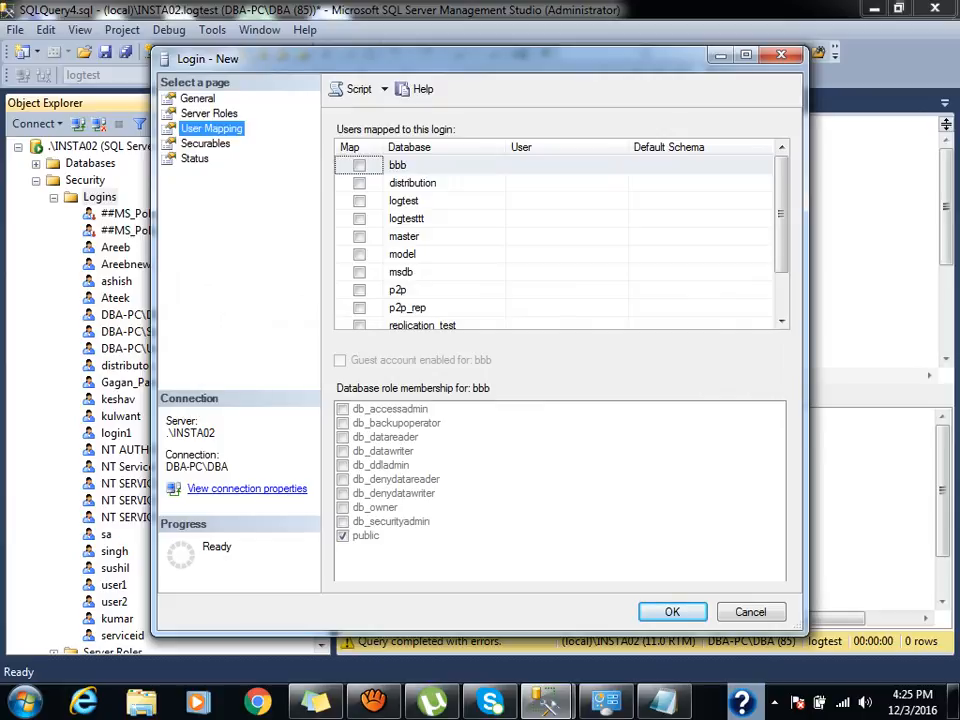
left_click(359, 201)
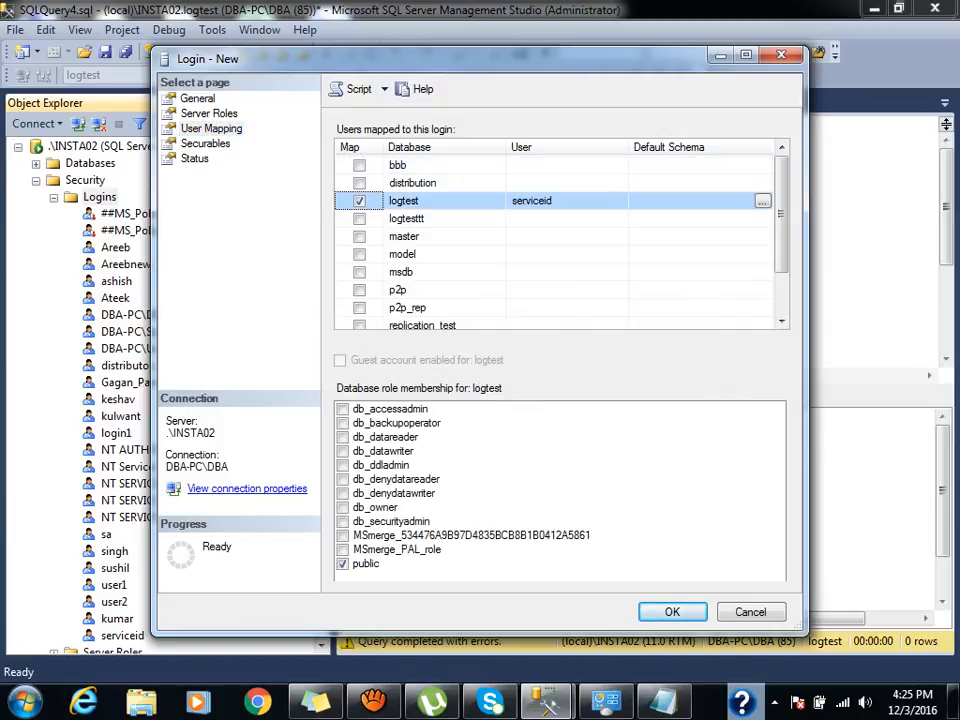
left_click(359, 219)
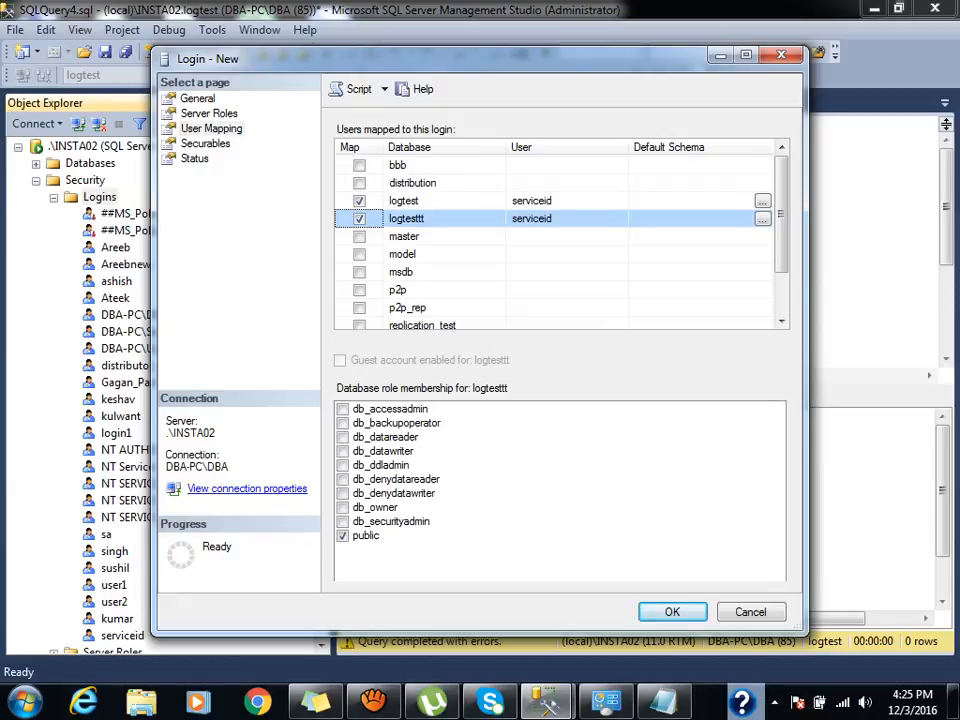
left_click(359, 219)
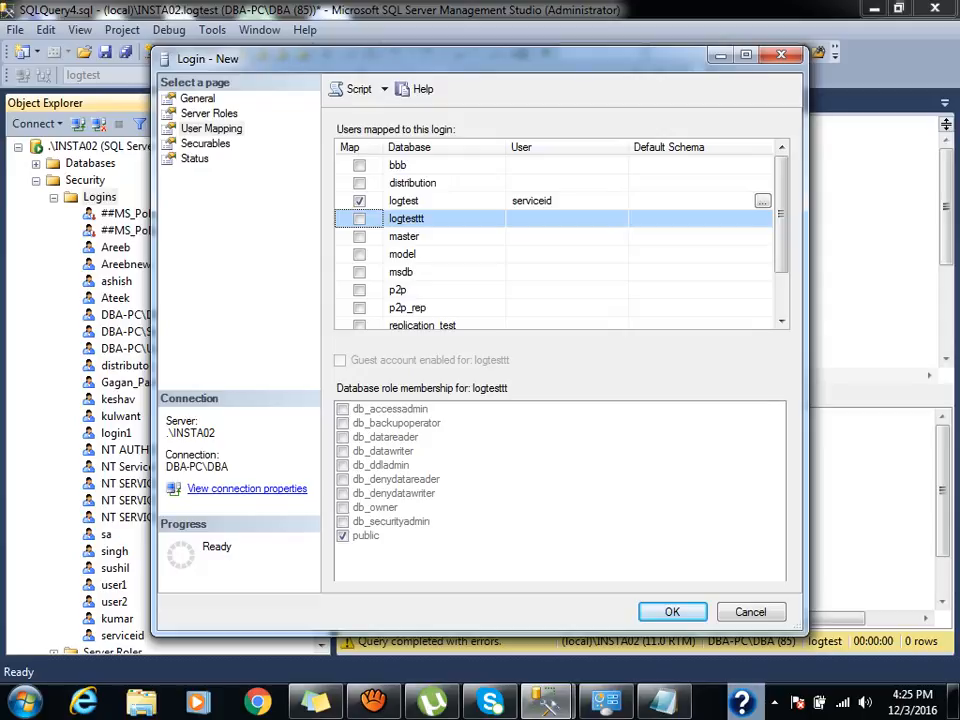
left_click(359, 201)
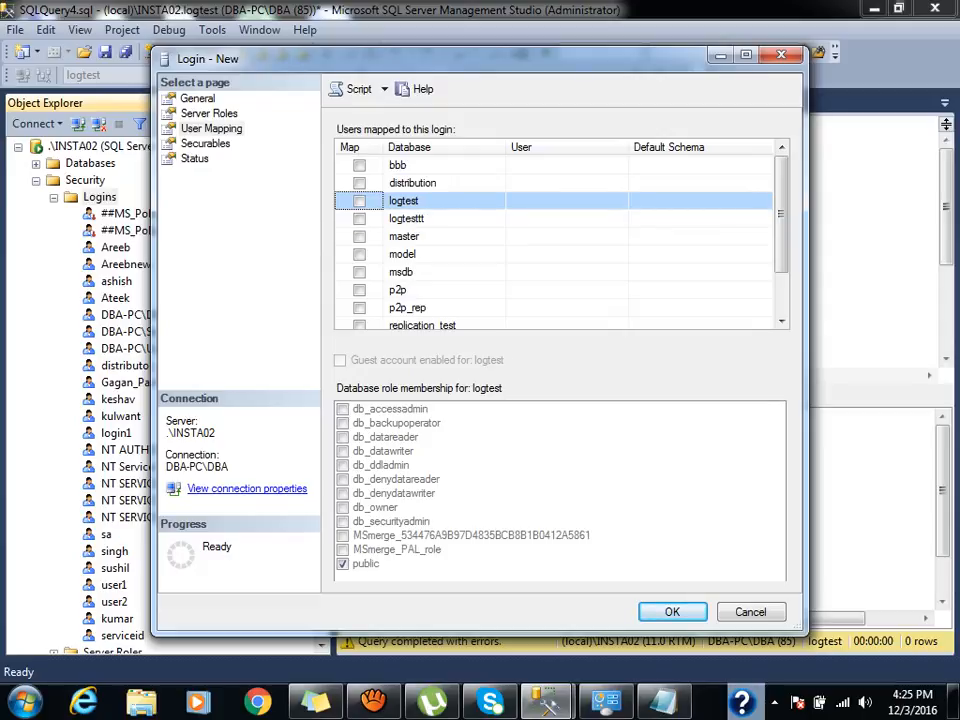
left_click(359, 201)
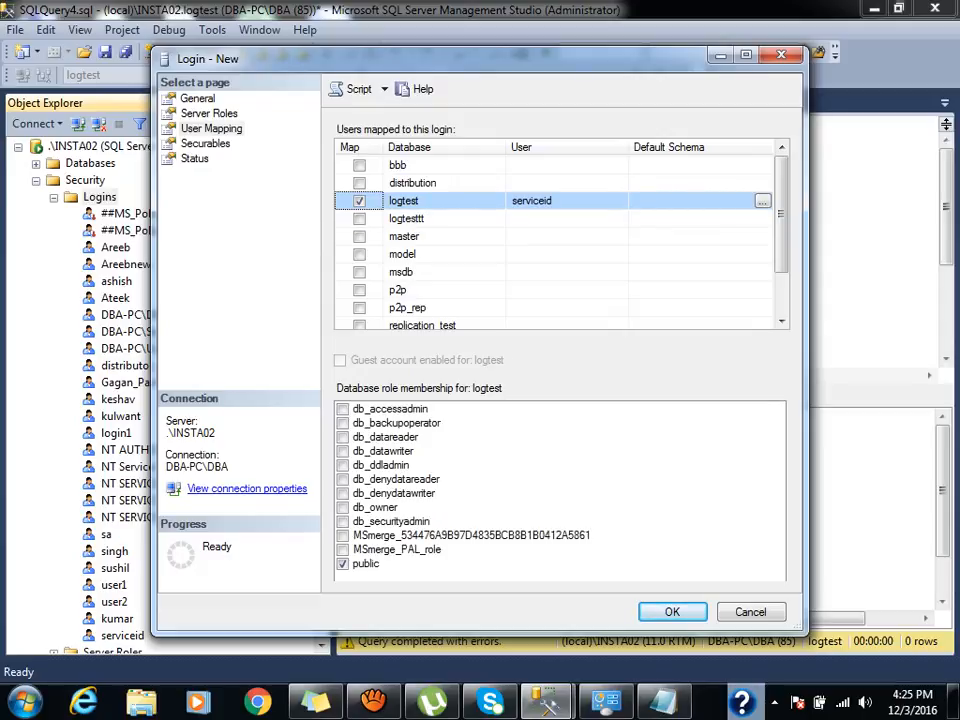
left_click(343, 437)
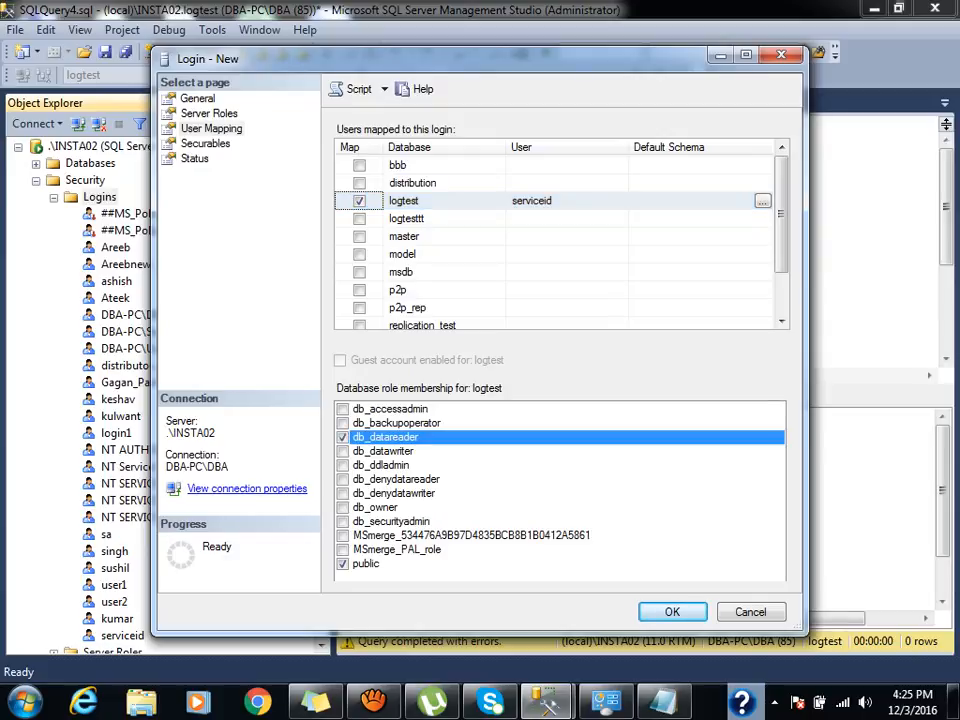
left_click(343, 451)
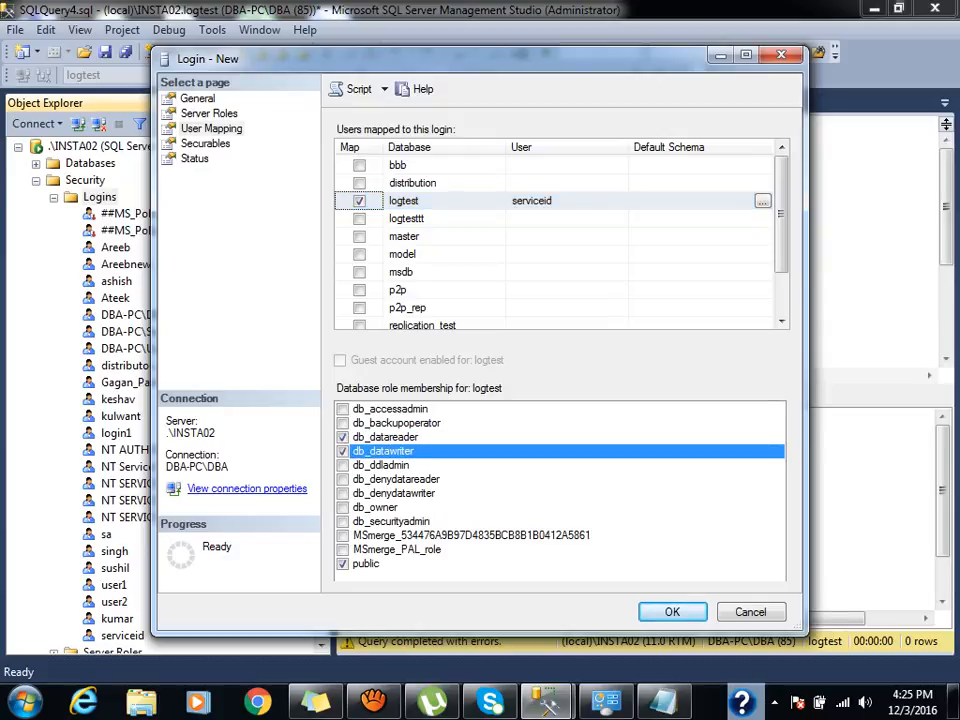
left_click(359, 218)
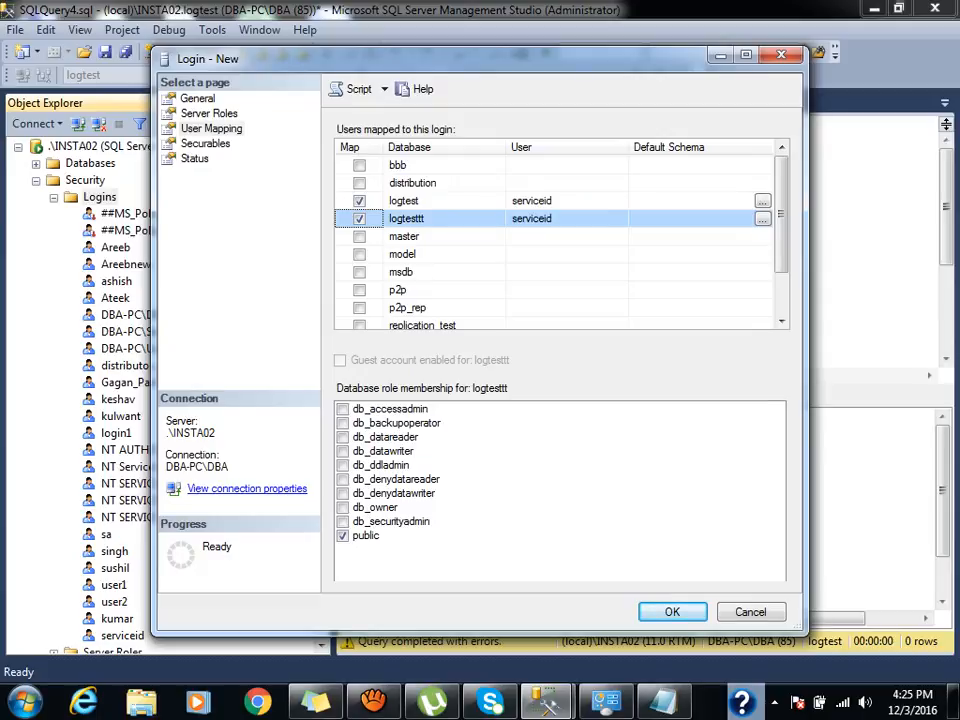
left_click(343, 437)
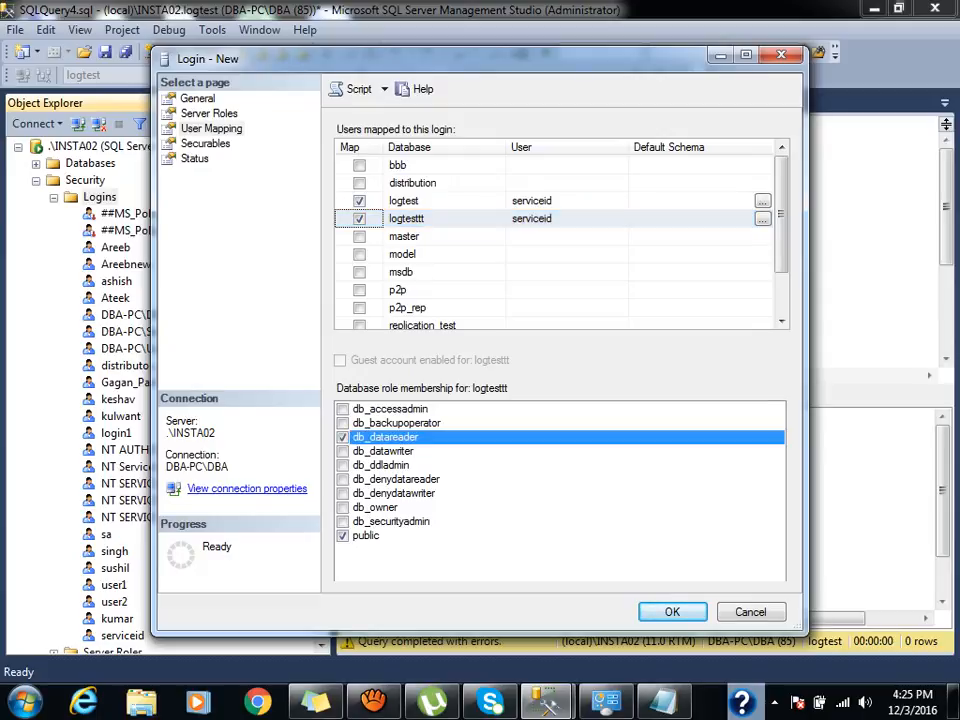
left_click(343, 451)
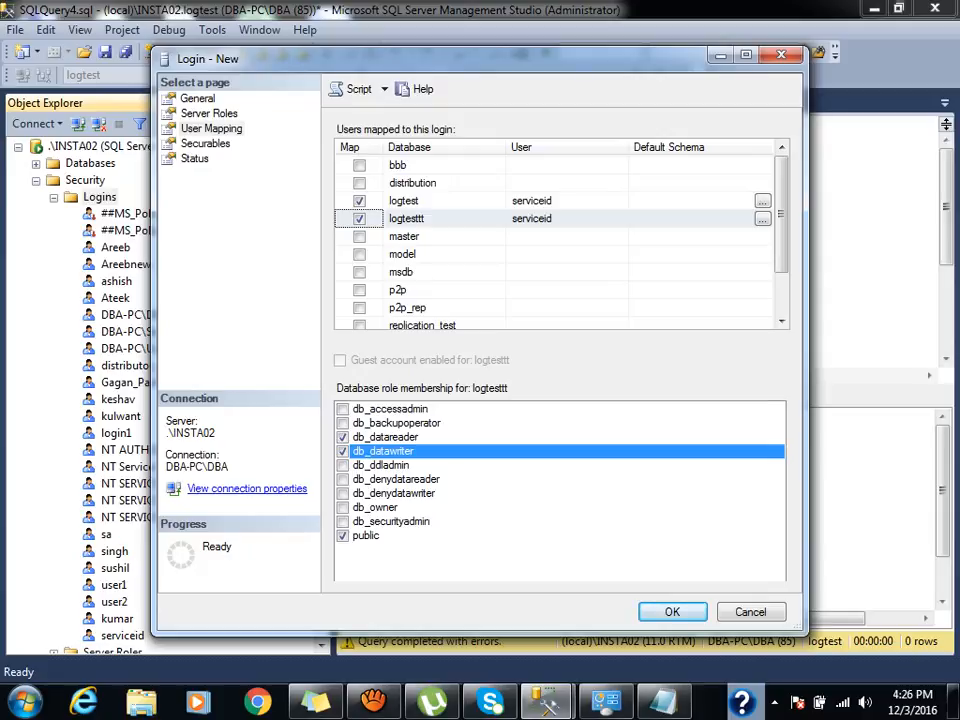
Try creating the serviceid SQL login, dismiss the 'already exists' error, and go back to General settings.
key("Return")
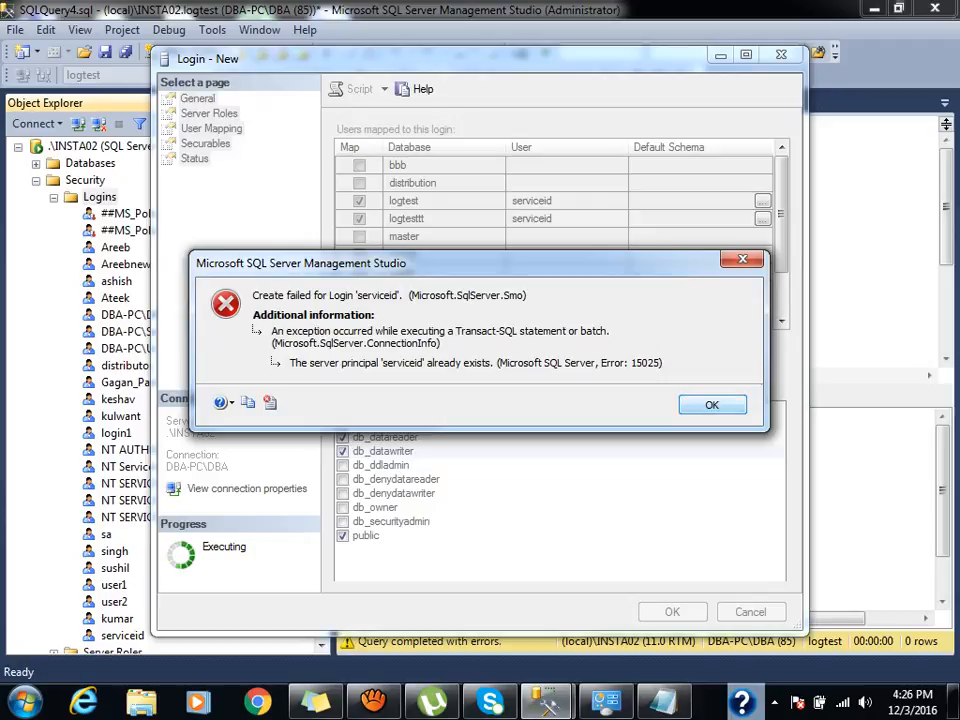
key("Return")
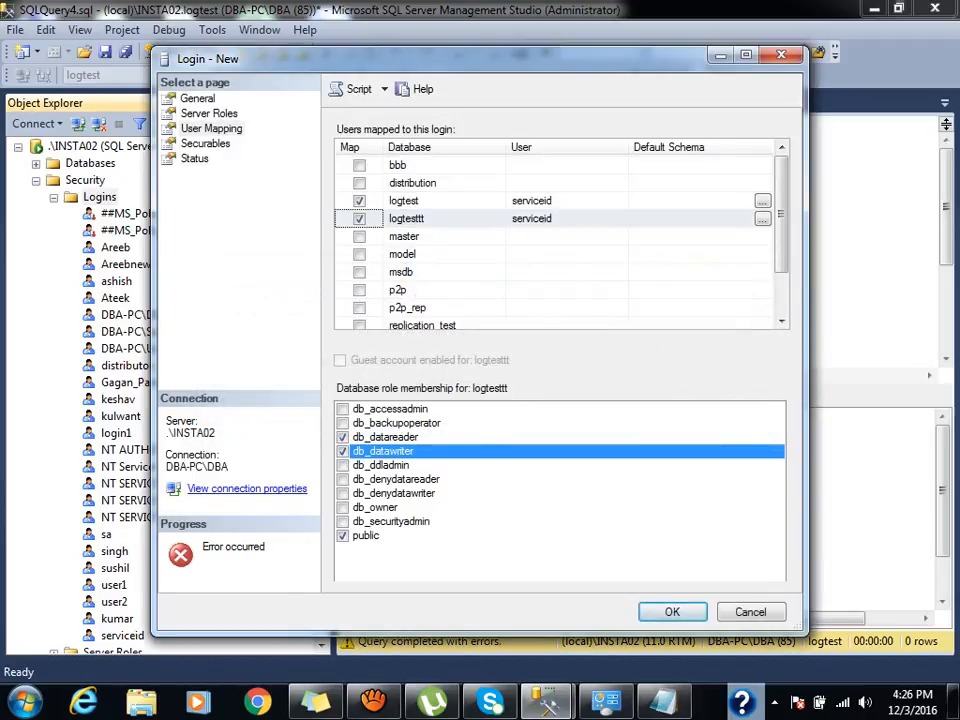
left_click(198, 99)
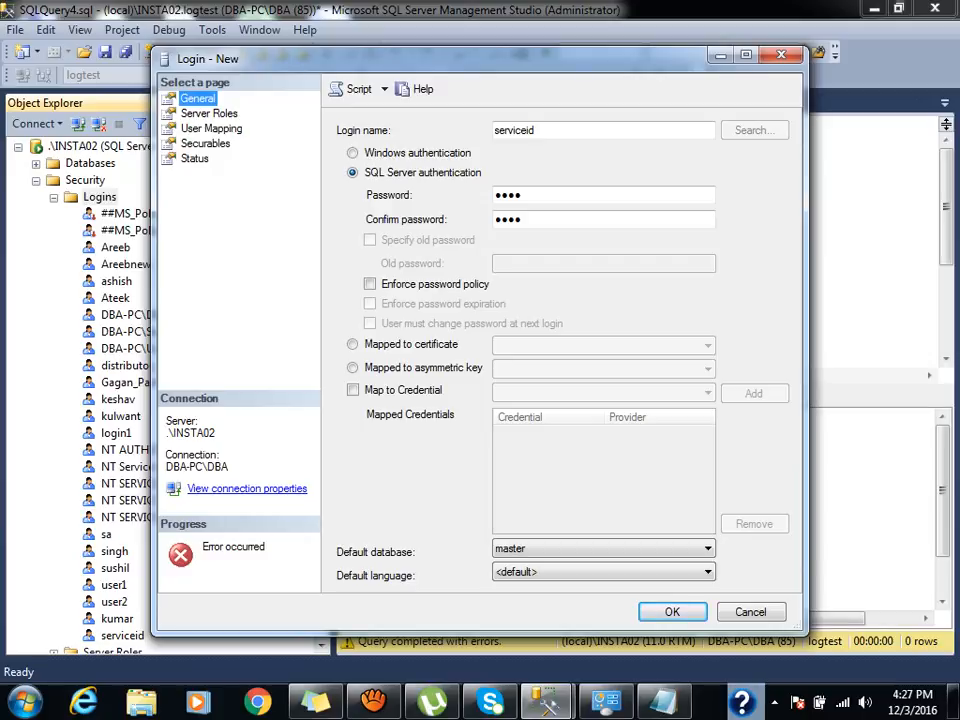
Switch the new login to Windows authentication and pick the Windows user serviceid.
left_click(354, 153)
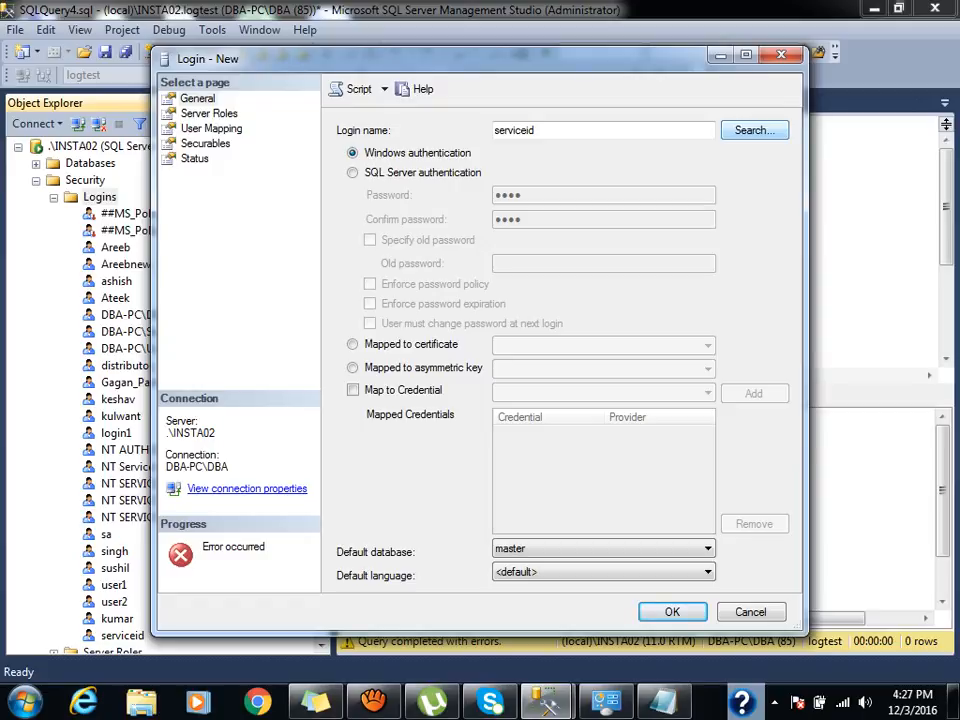
left_click(754, 130)
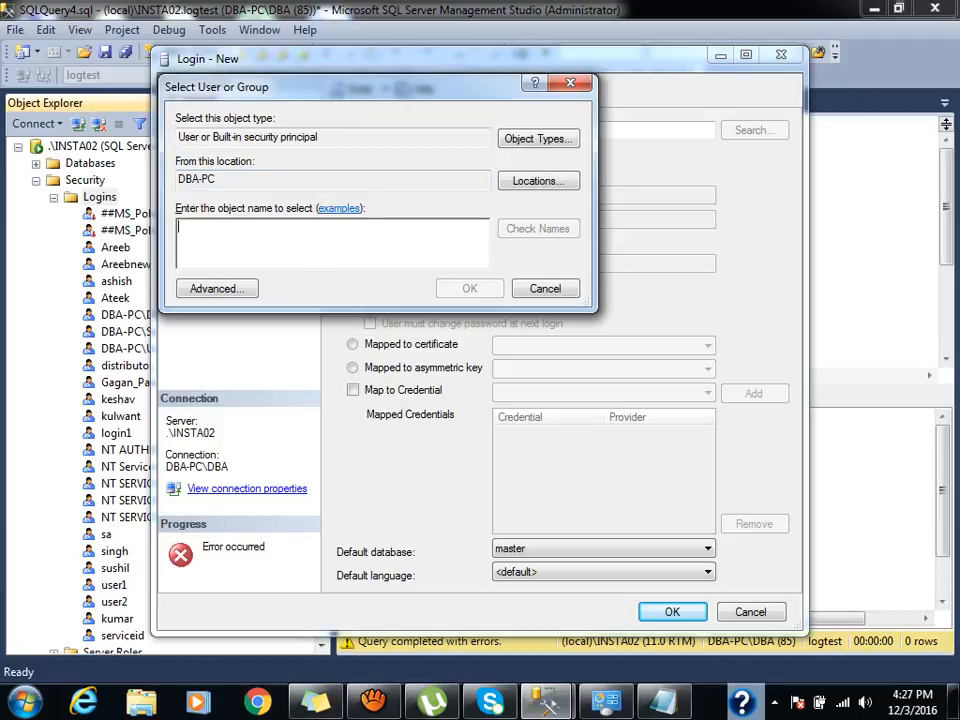
type("ser")
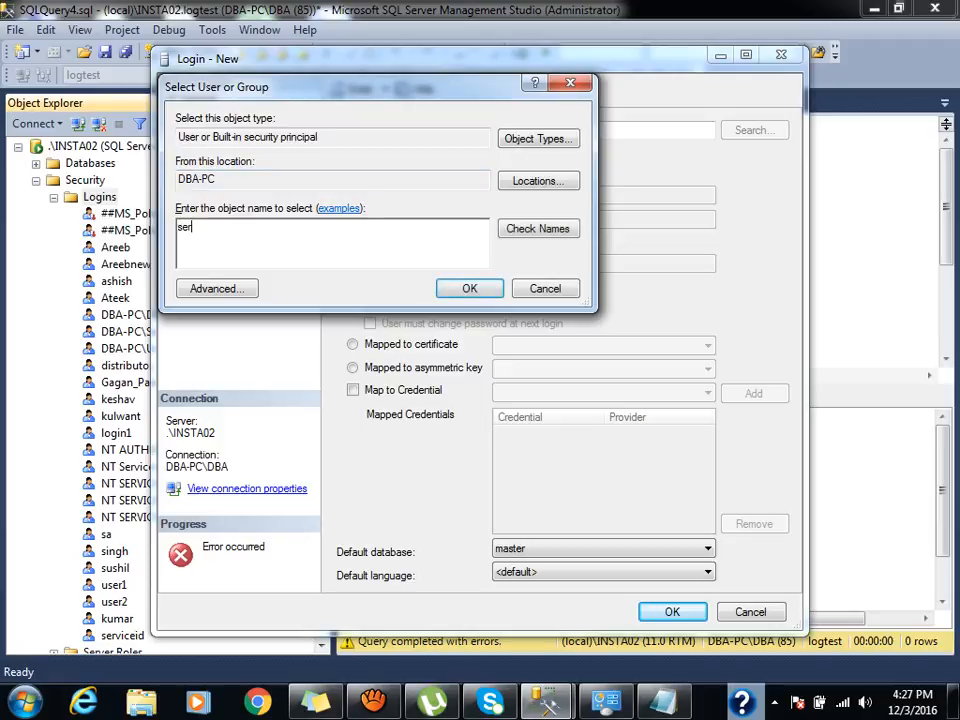
type("viceid")
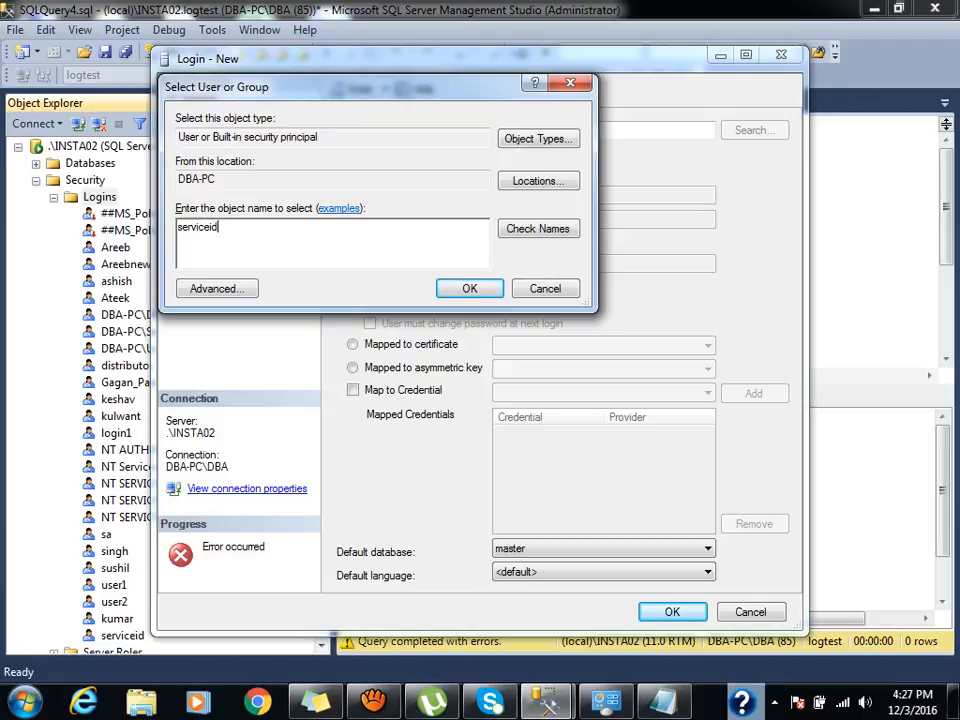
key("Return")
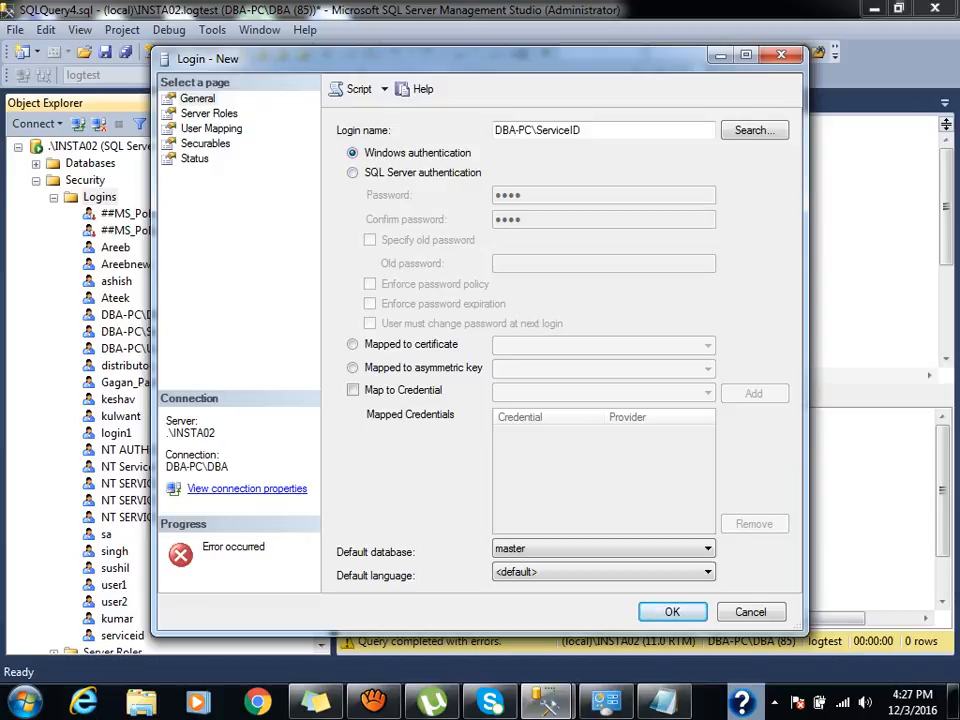
Try creating DBA-PC\ServiceID, dismiss error 15025 (principal already exists), and cancel the new login.
key("Return")
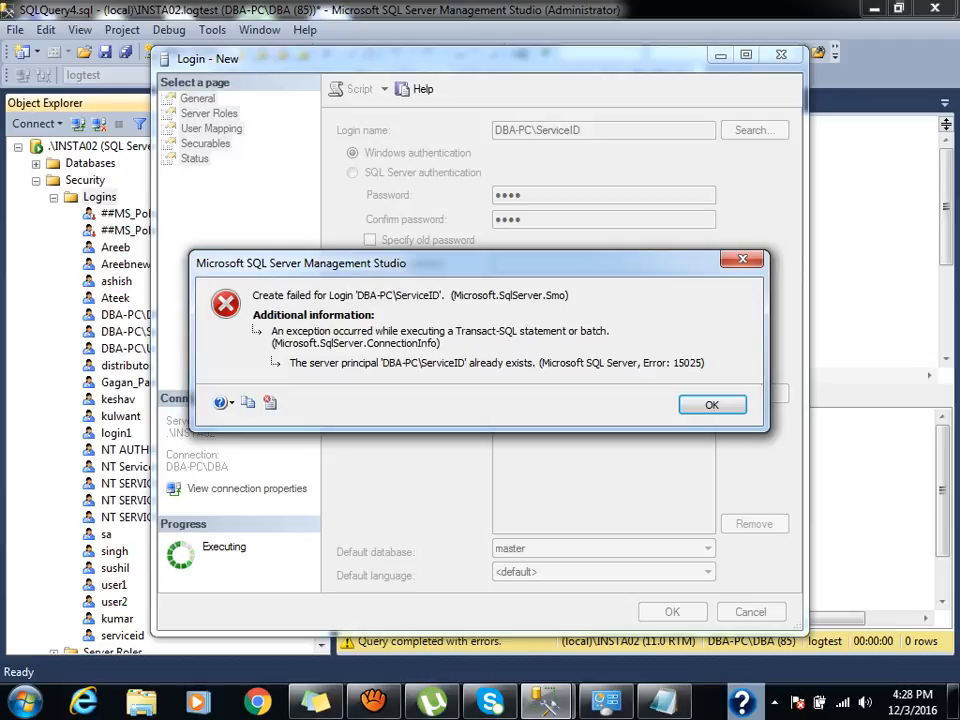
key("Return")
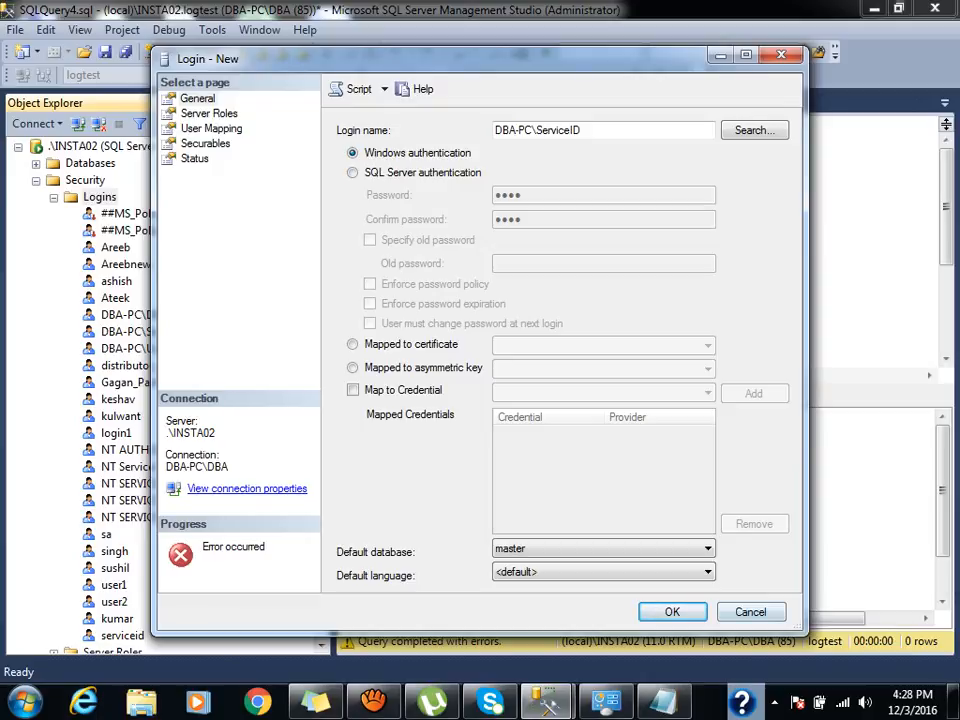
left_click(751, 612)
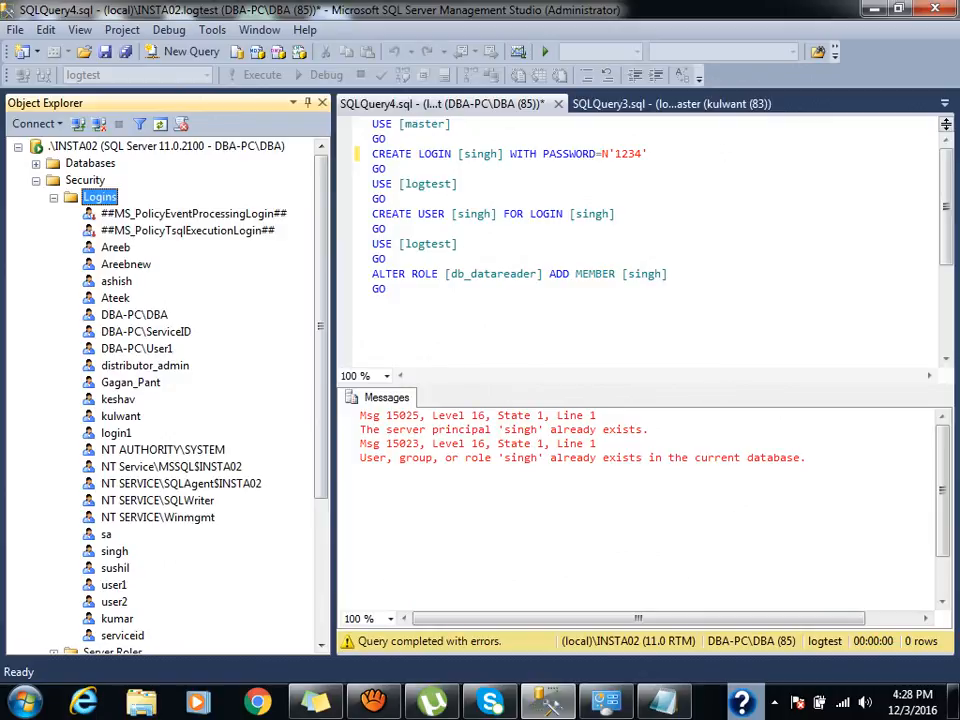
Refresh the Logins folder and view the serviceid login's properties, closing without changes.
right_click(95, 197)
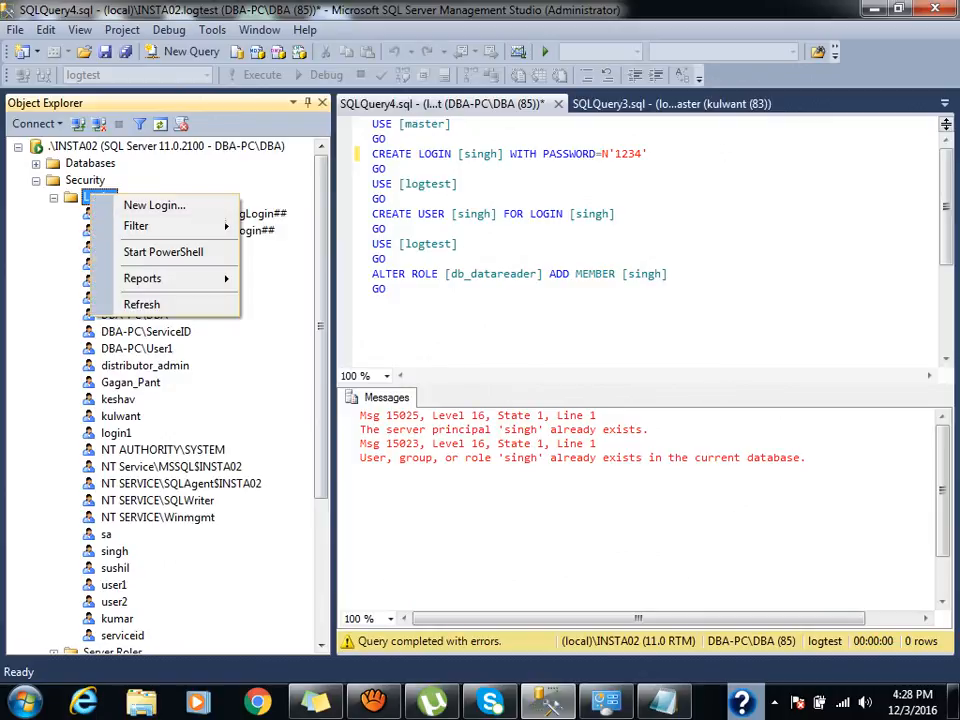
mouse_move(142, 278)
left_click(141, 304)
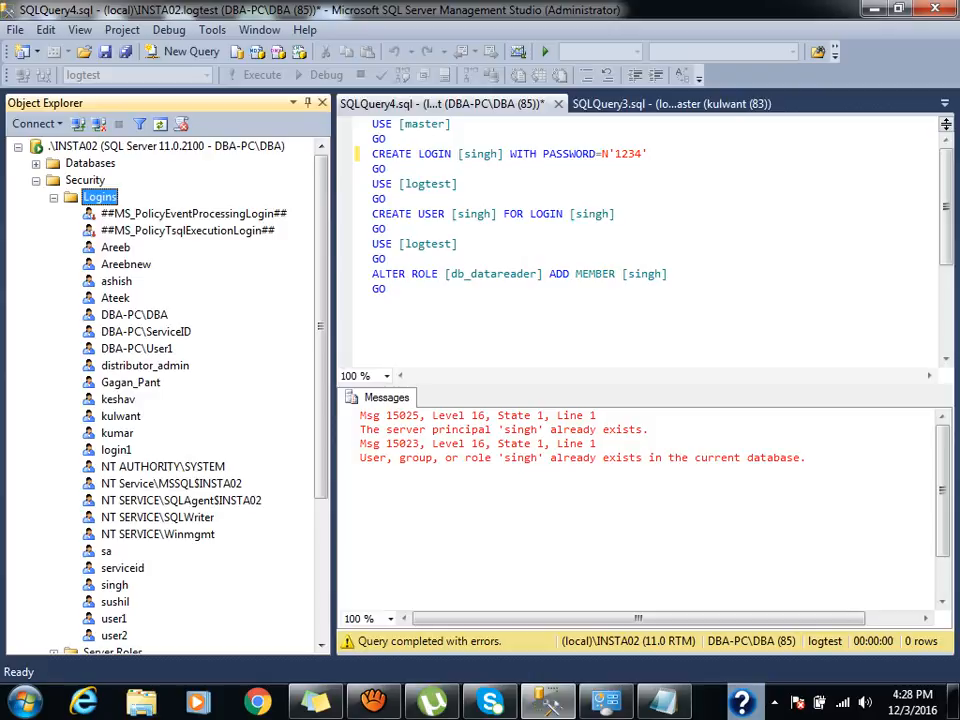
double_click(122, 568)
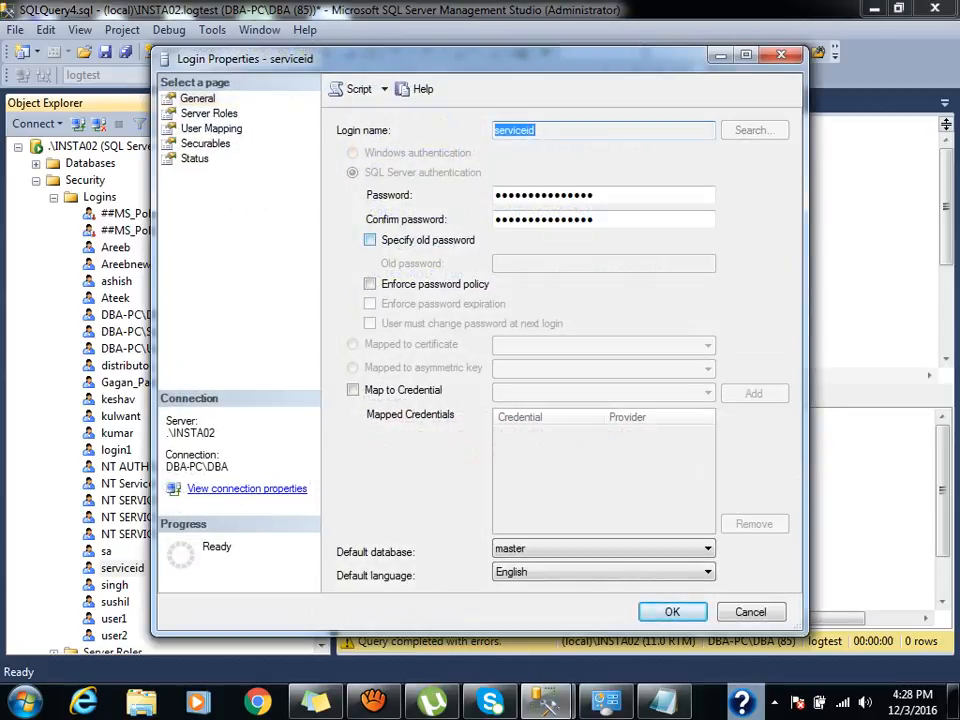
key("Escape")
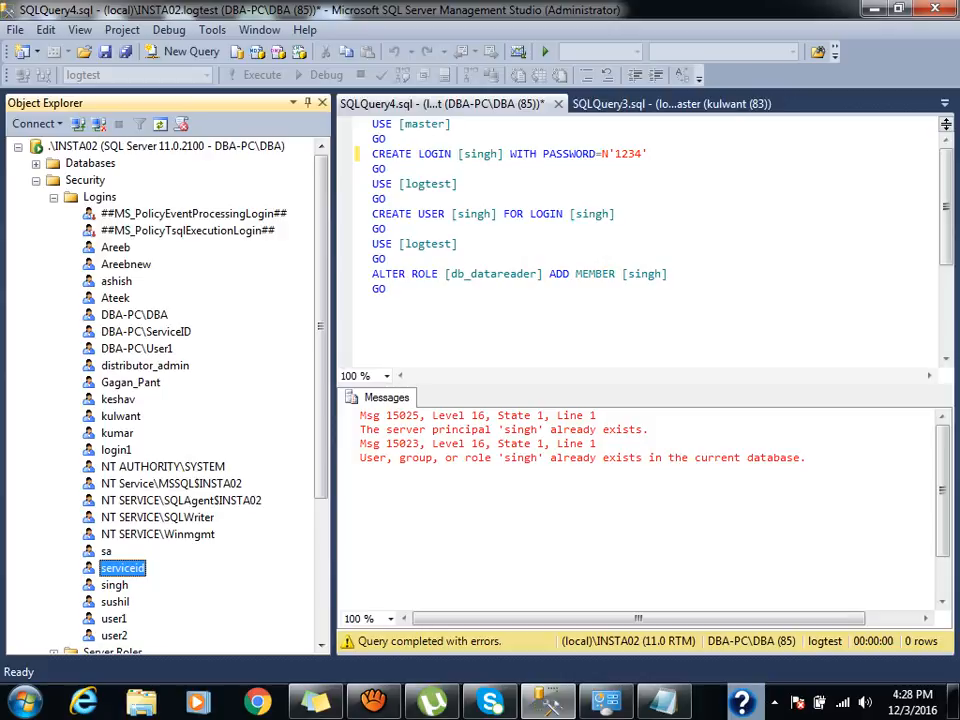
Map DBA-PC\ServiceID to logtest with db_datareader and db_datawriter roles.
left_click(146, 332)
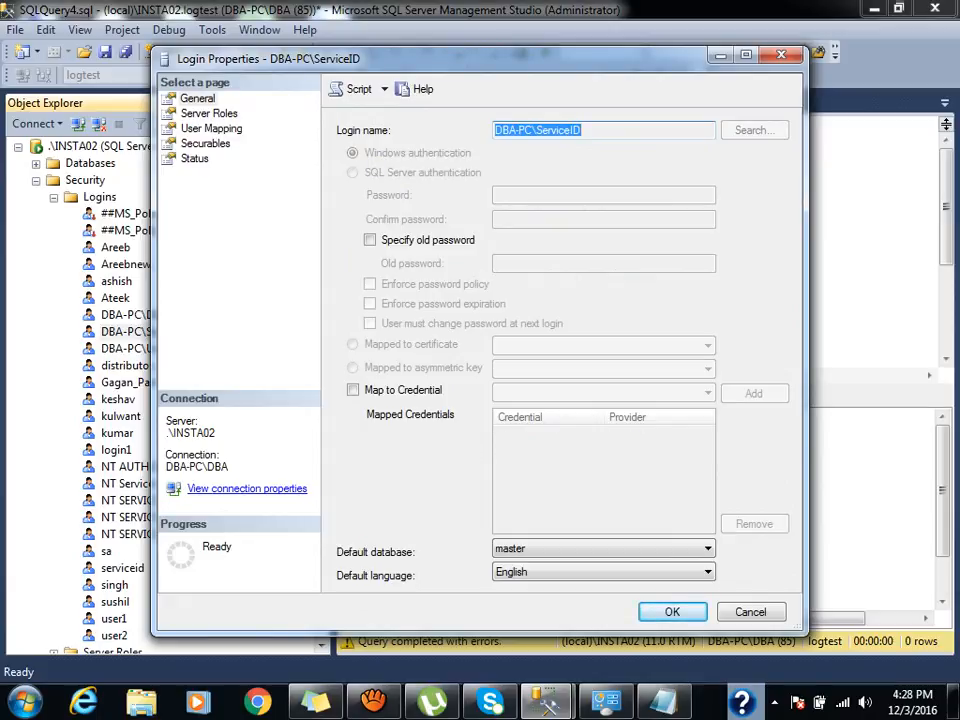
left_click(211, 129)
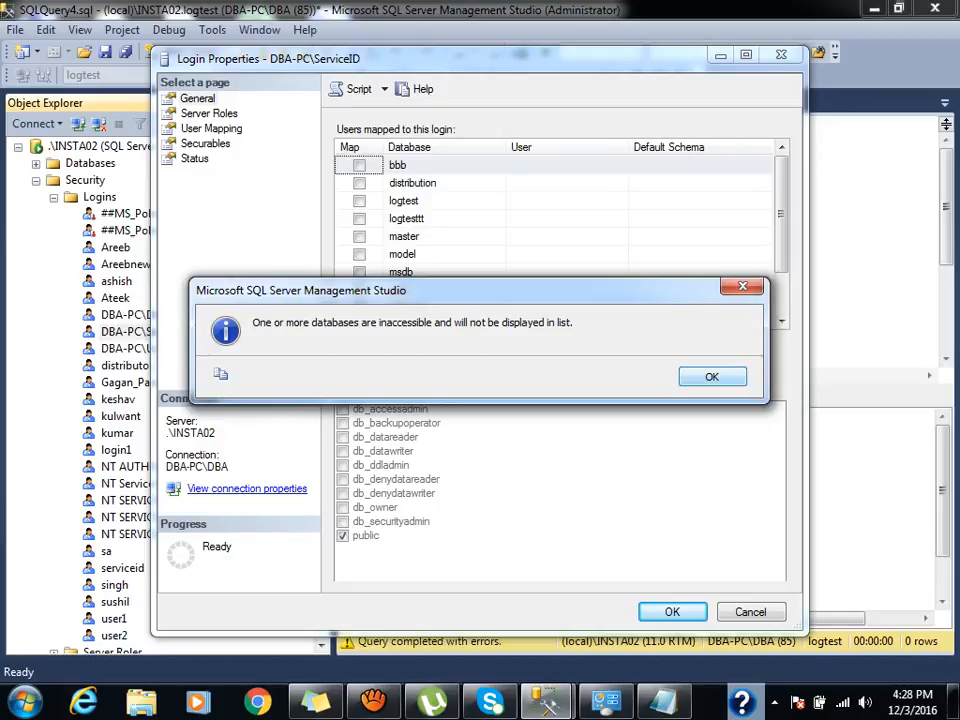
key("Return")
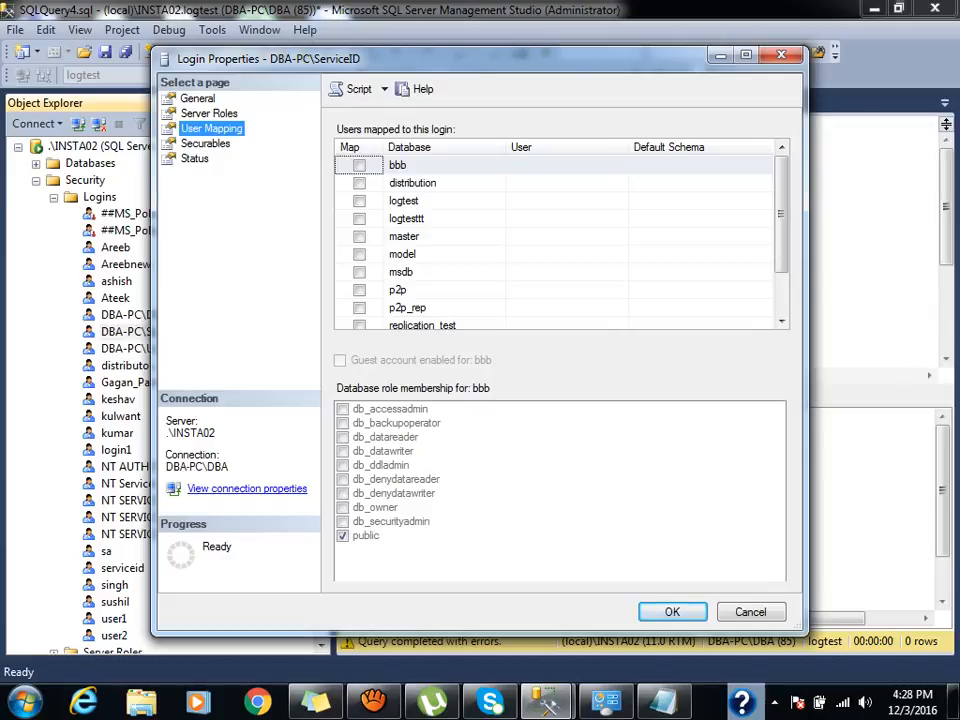
left_click(359, 201)
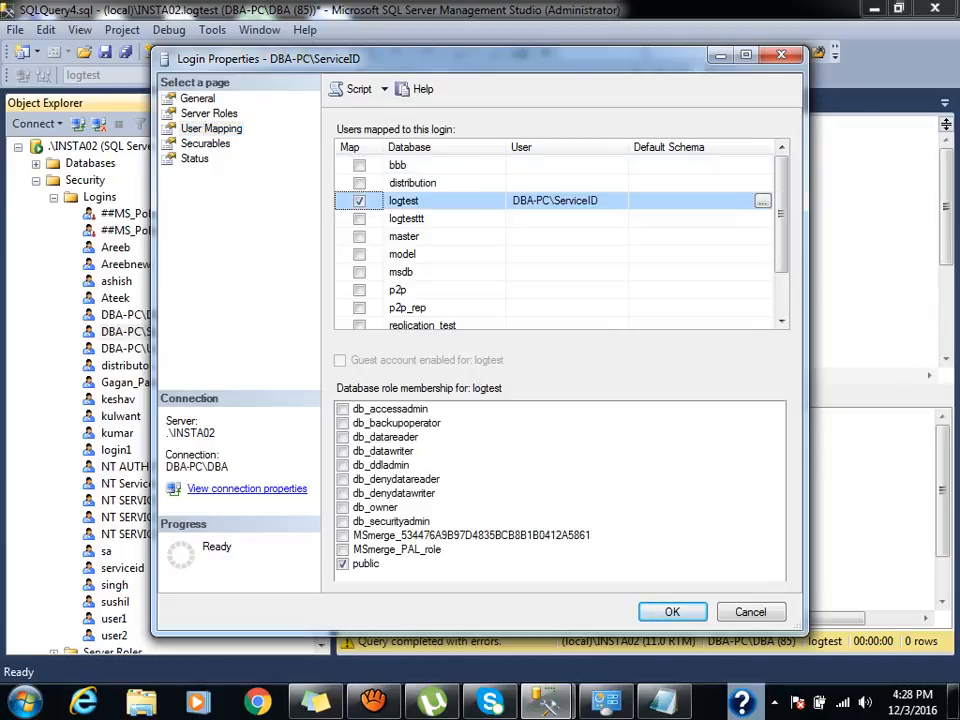
left_click(343, 437)
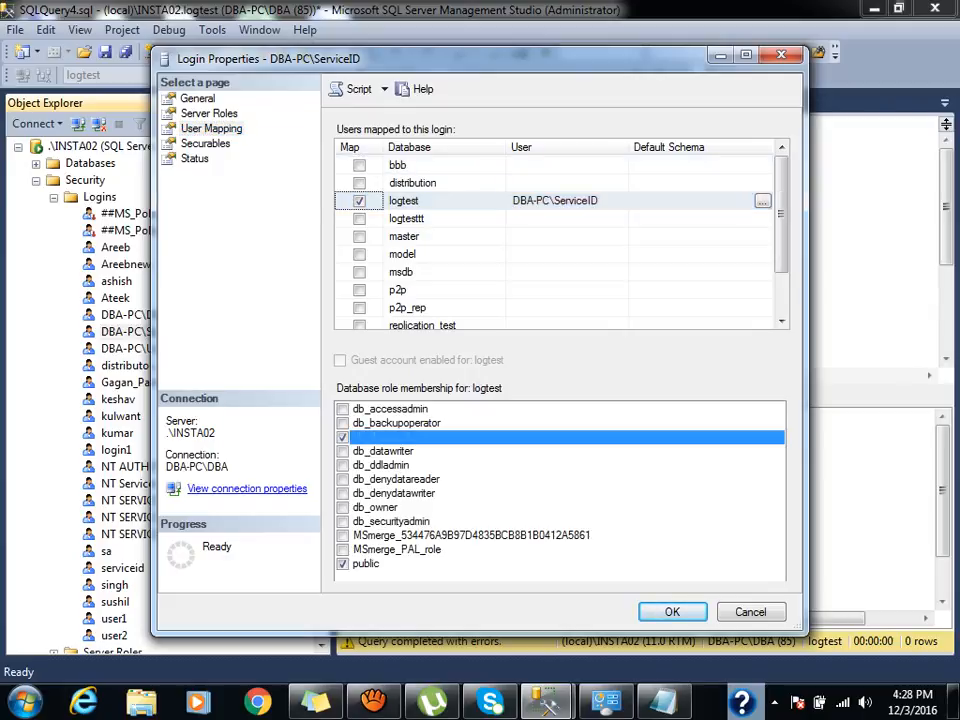
left_click(343, 451)
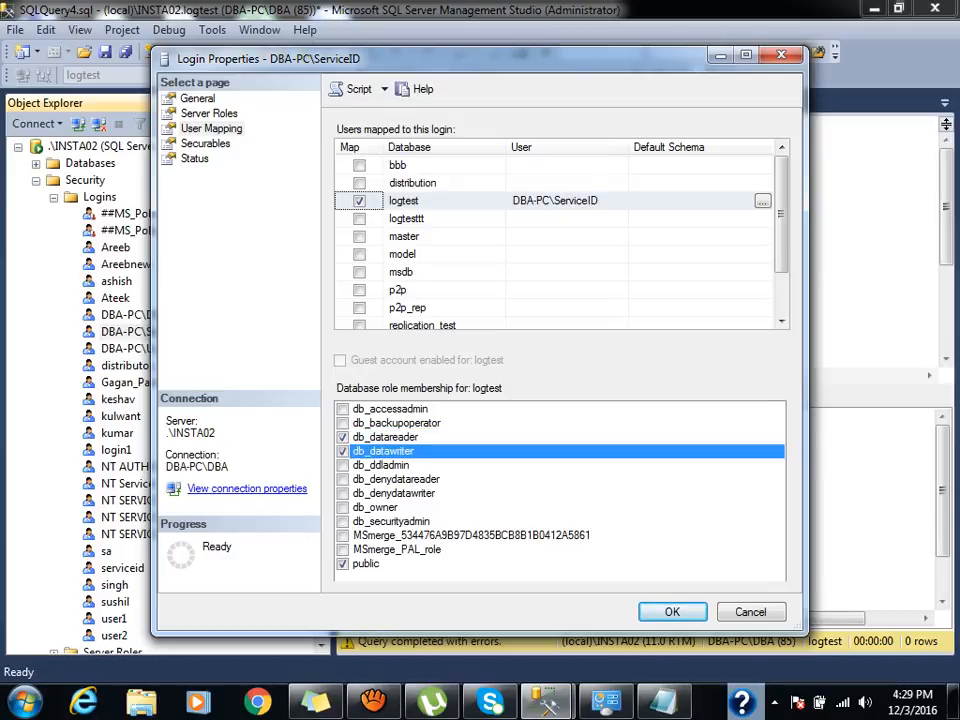
Map DBA-PC\ServiceID to logtesttt with db_datareader and db_datawriter, and save the login.
left_click(359, 219)
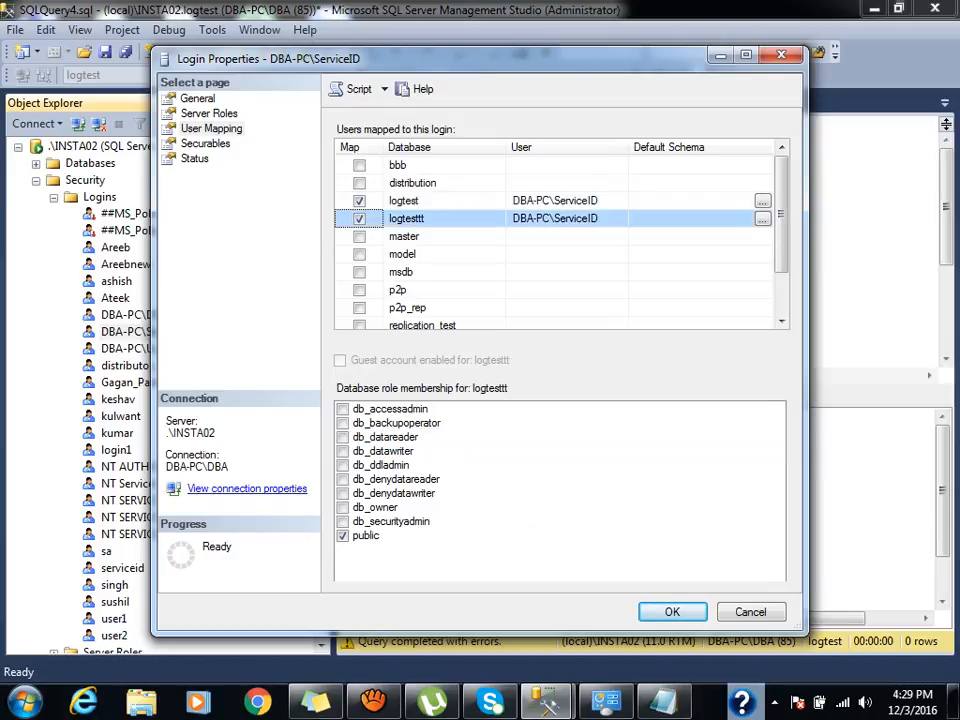
left_click(343, 437)
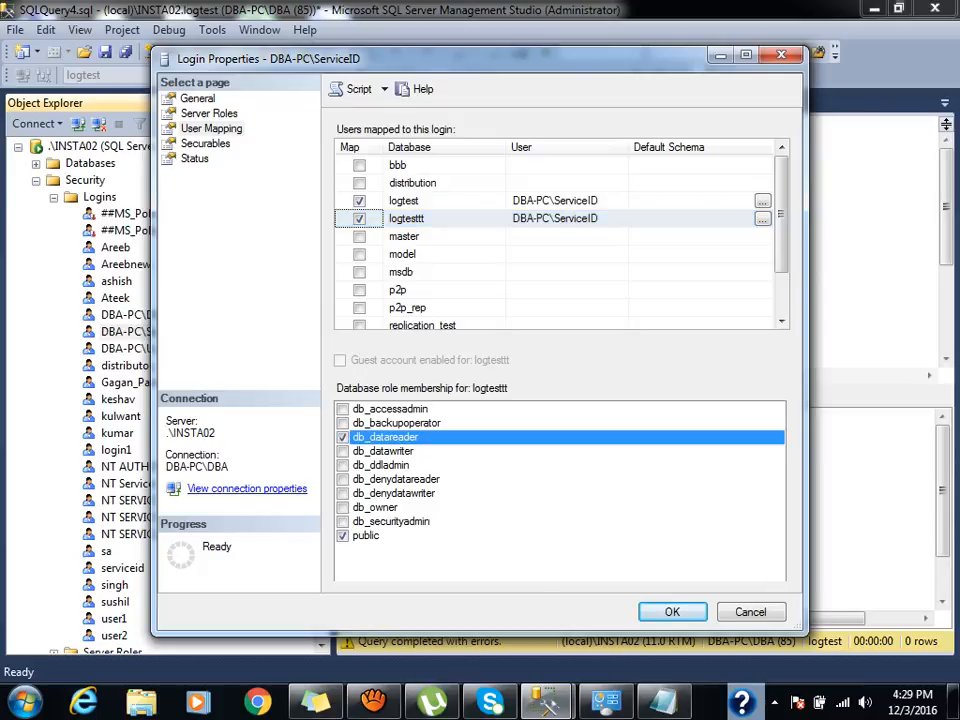
left_click(343, 451)
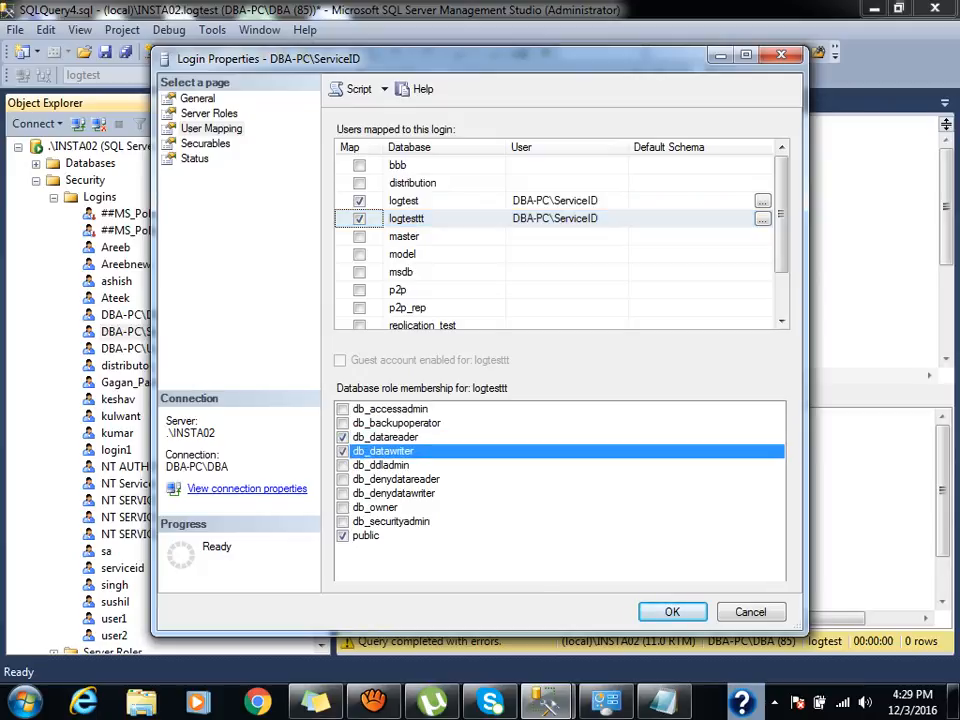
left_click(672, 612)
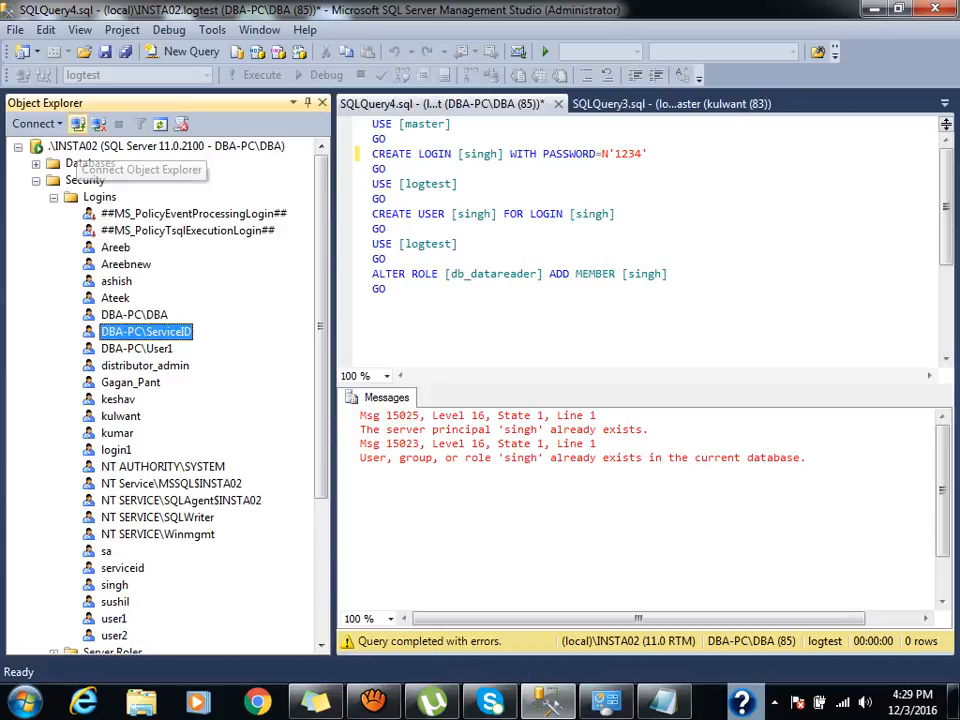
Bring up Connect to Server for .\INSTA02 with Windows Authentication, then the Windows Start menu.
left_click(79, 124)
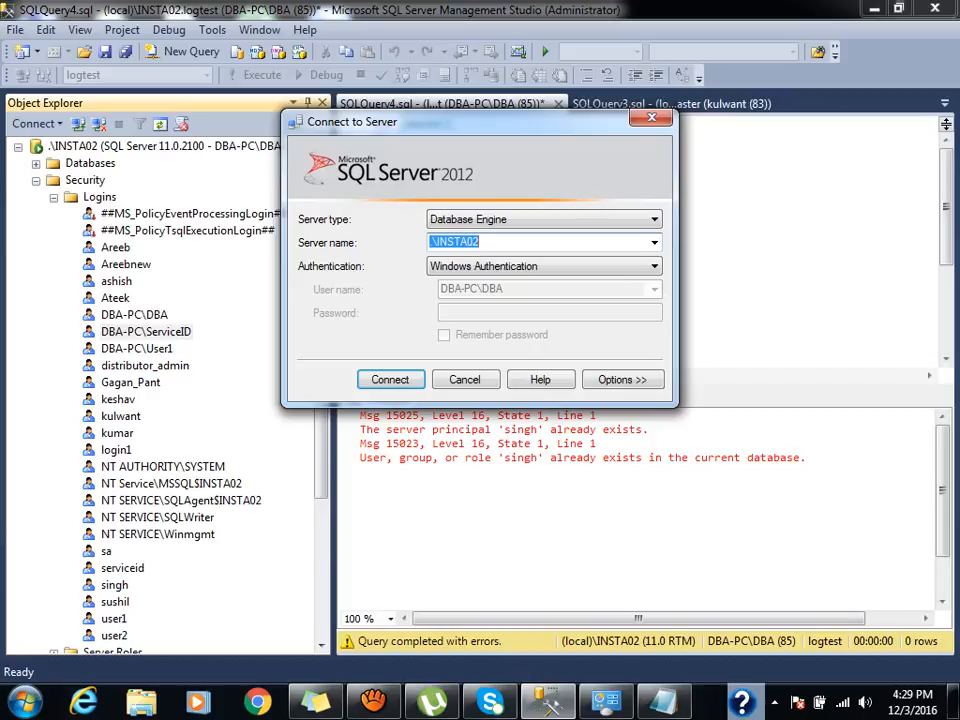
key("super")
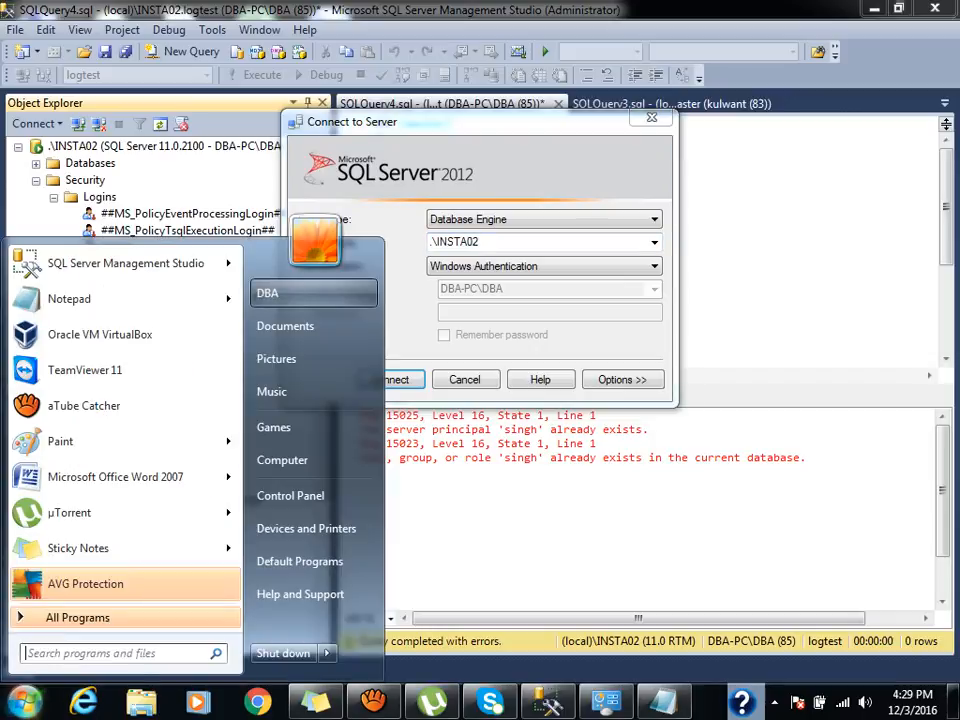
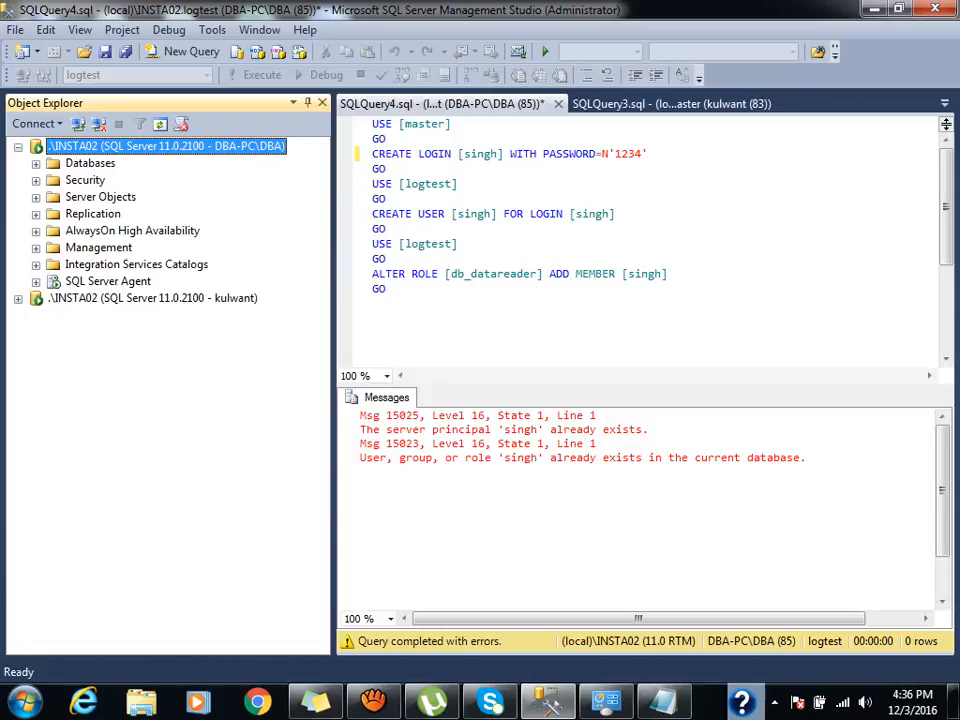
Refresh Object Explorer and collapse the DBA-PC\DBA server node.
left_click(153, 298)
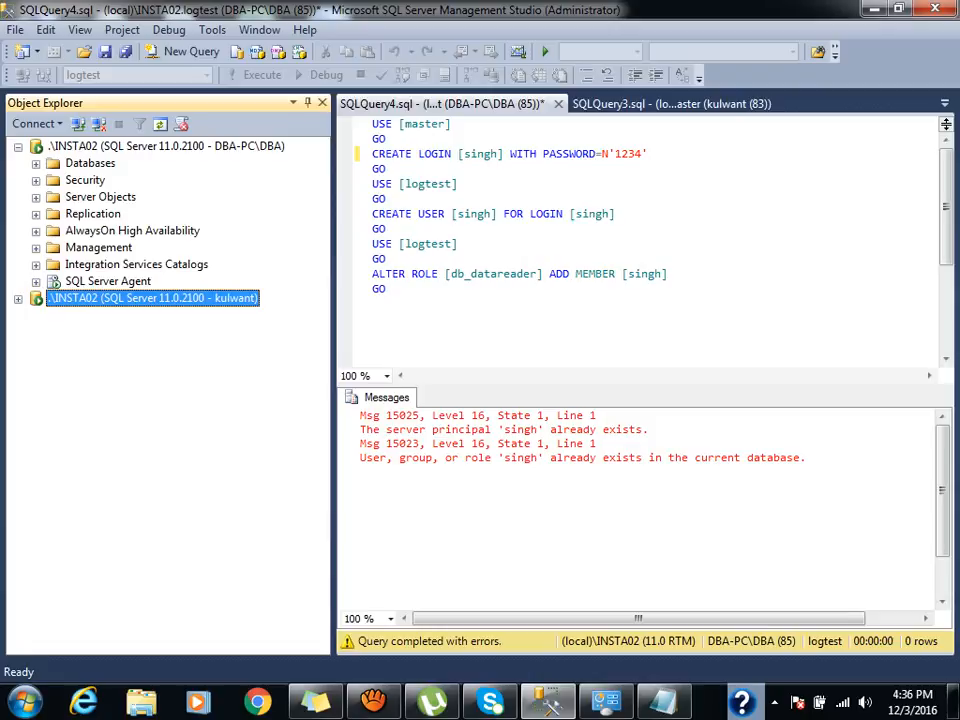
left_click(166, 146)
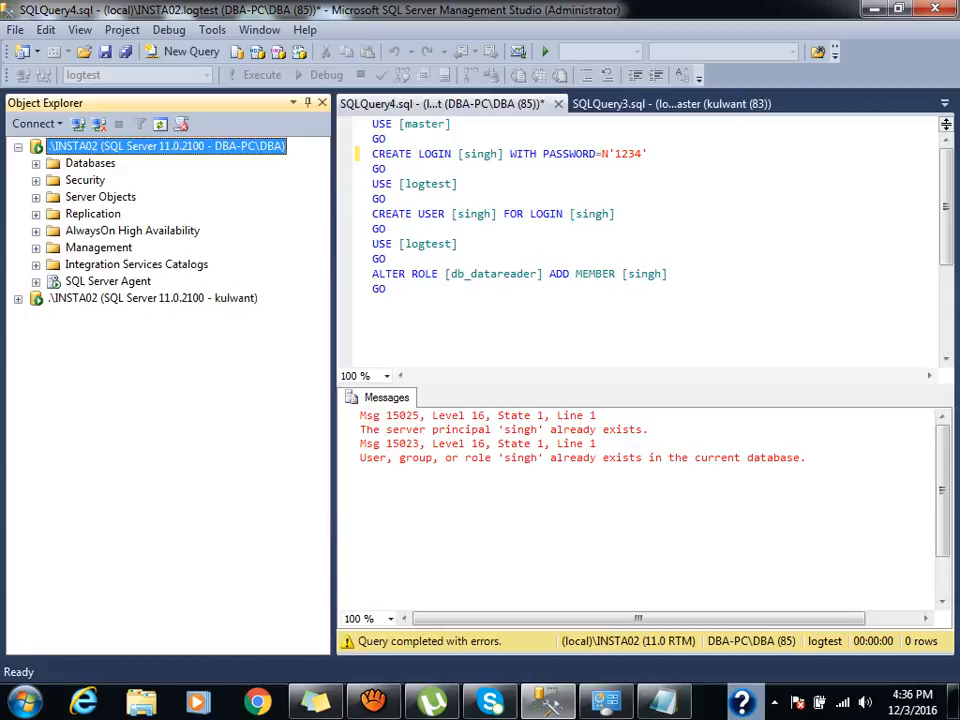
left_click(153, 298)
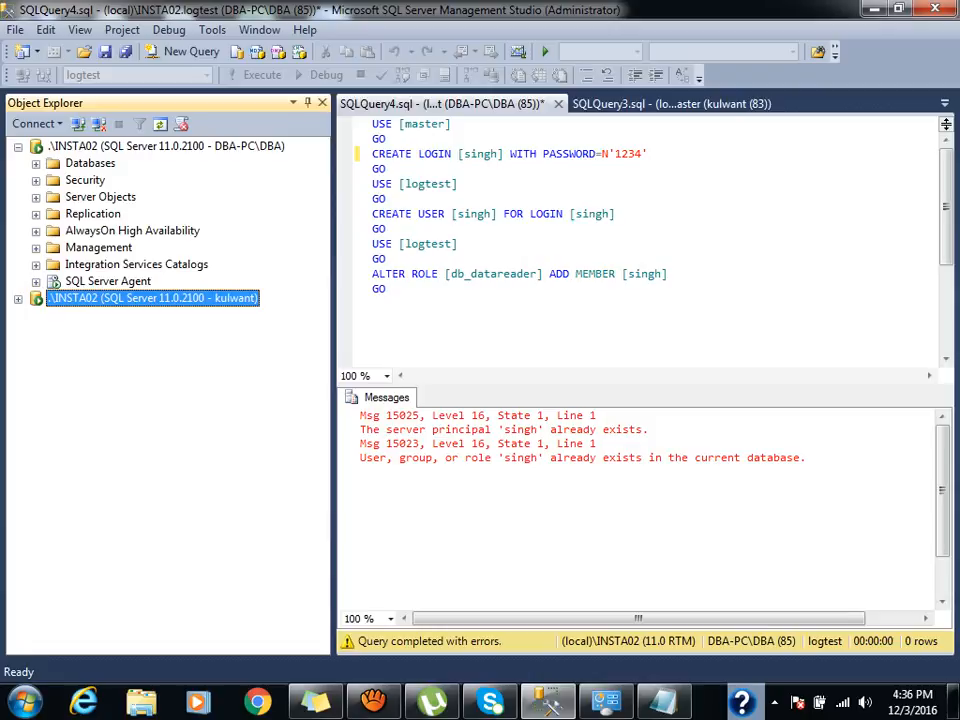
left_click(166, 146)
left_click(160, 125)
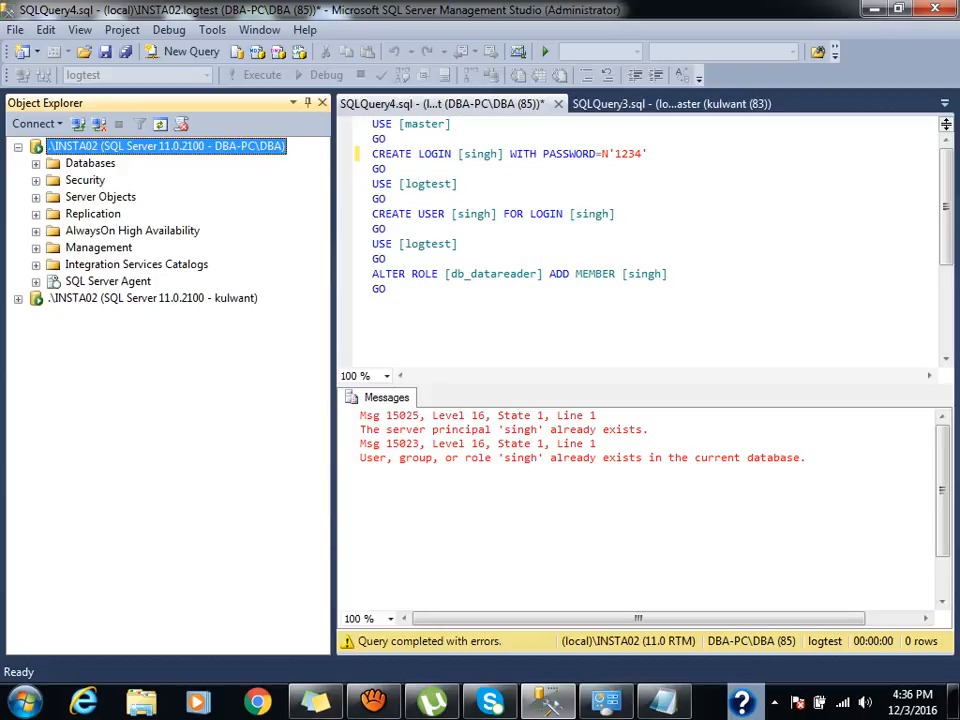
left_click(18, 147)
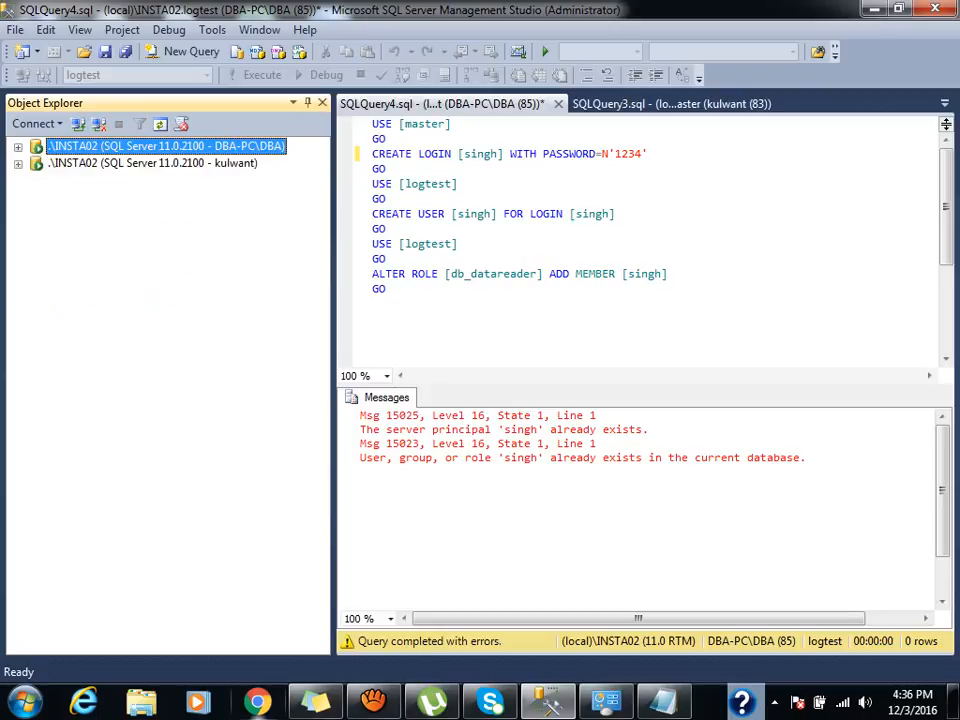
mouse_move(373, 702)
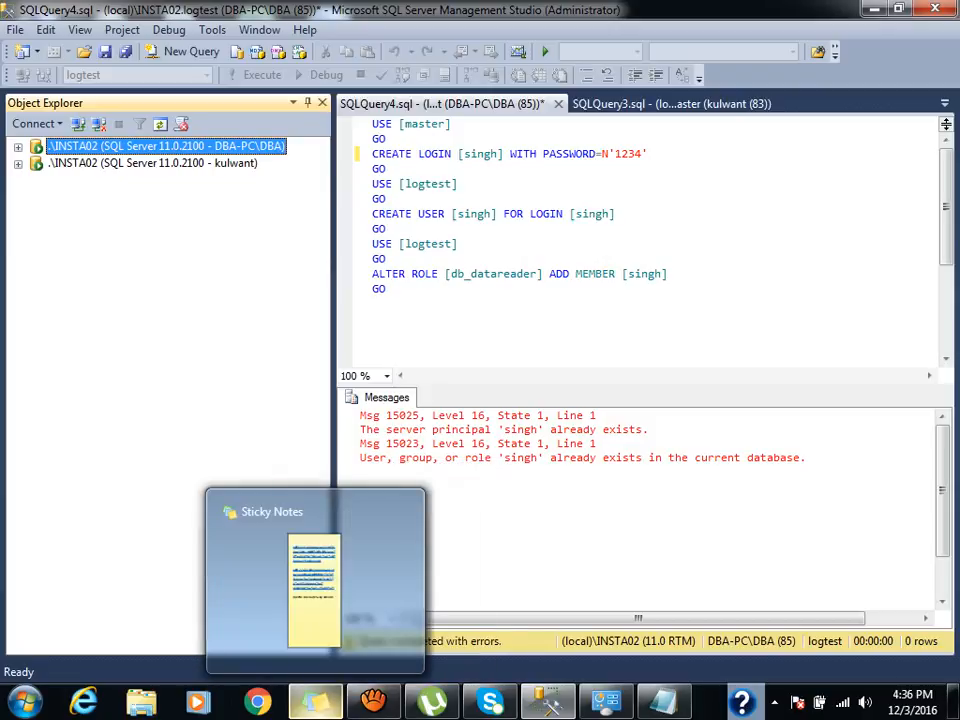
Pause the aTube Catcher screen recording.
left_click(373, 702)
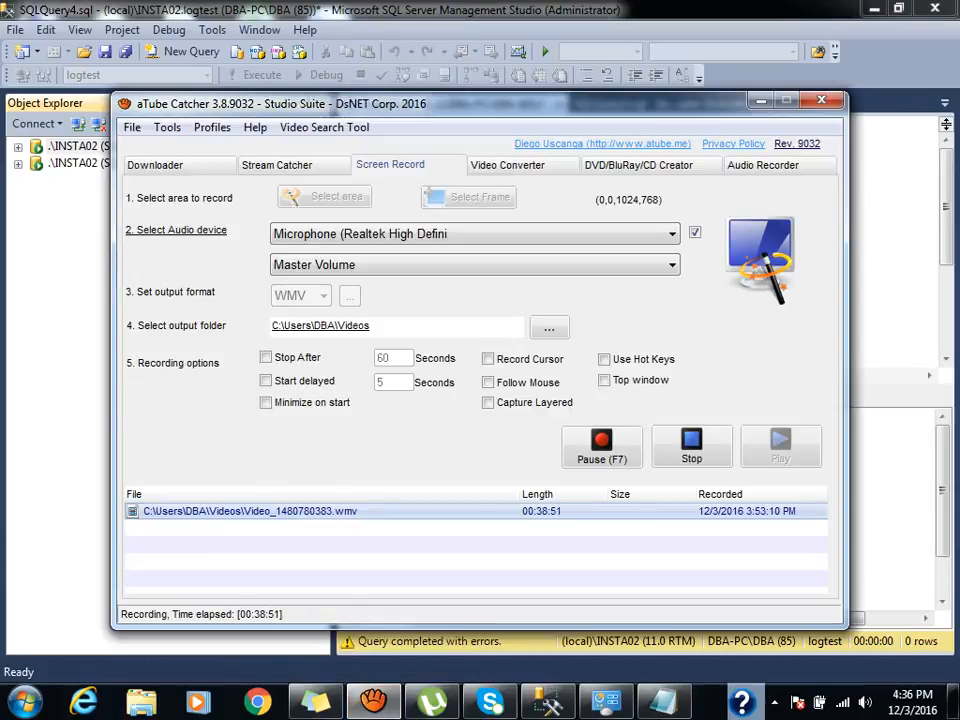
left_click(761, 100)
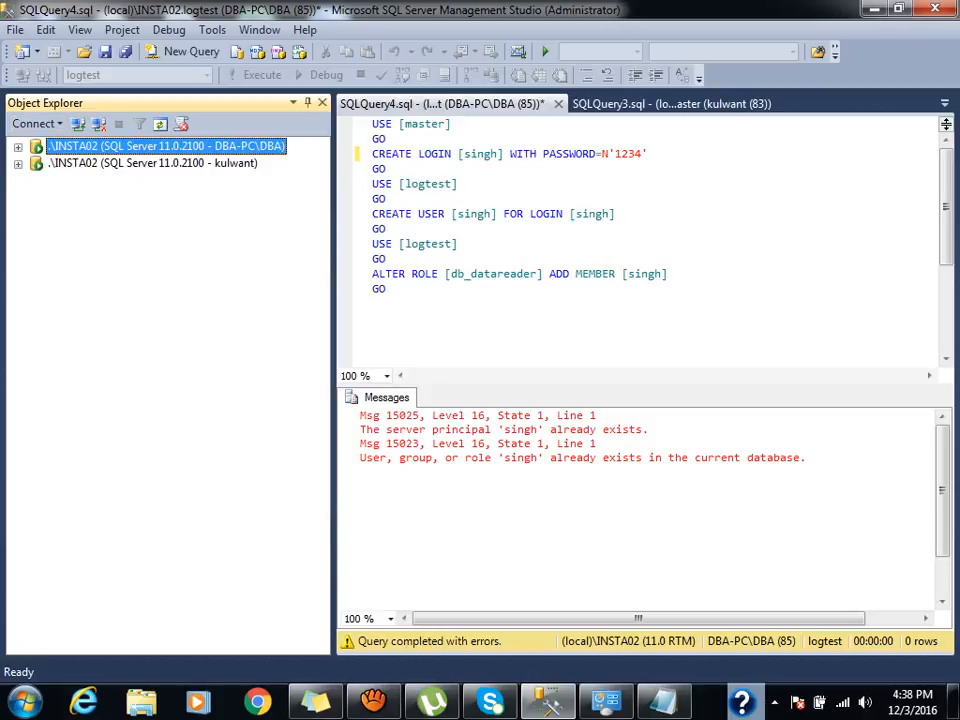
Disconnect the test login's connection and list the server logins under Security.
left_click(18, 147)
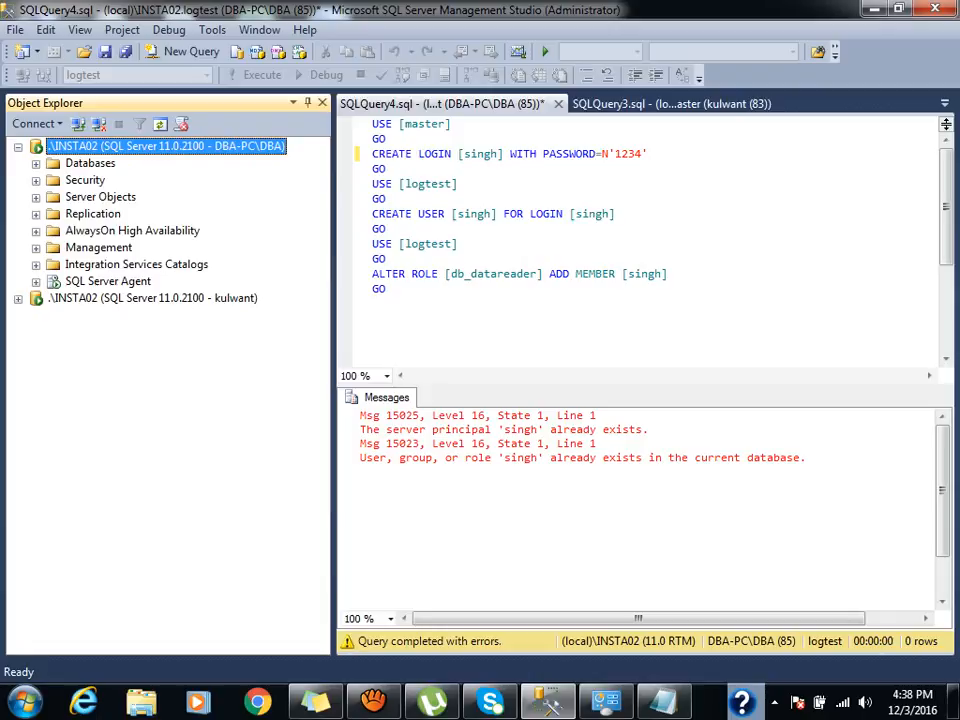
left_click(152, 298)
left_click(99, 124)
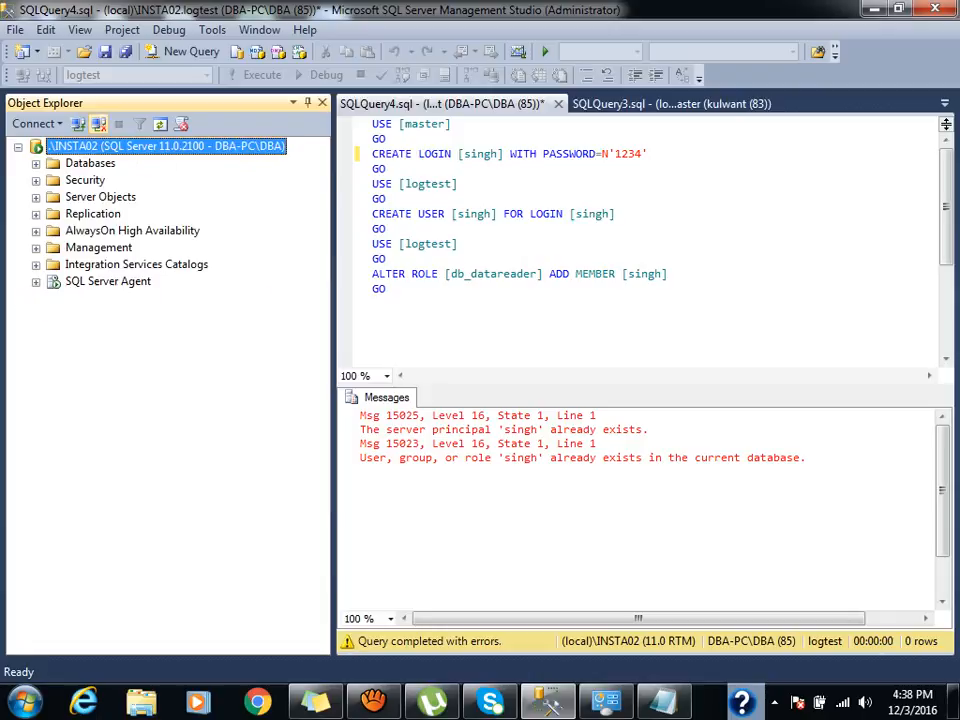
left_click(36, 181)
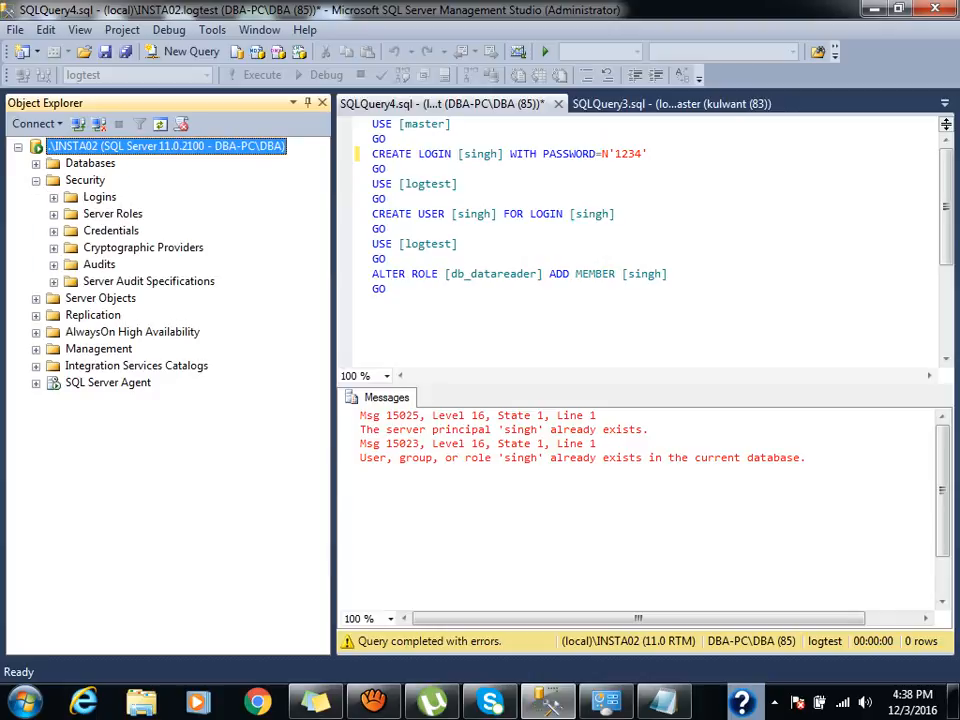
left_click(53, 197)
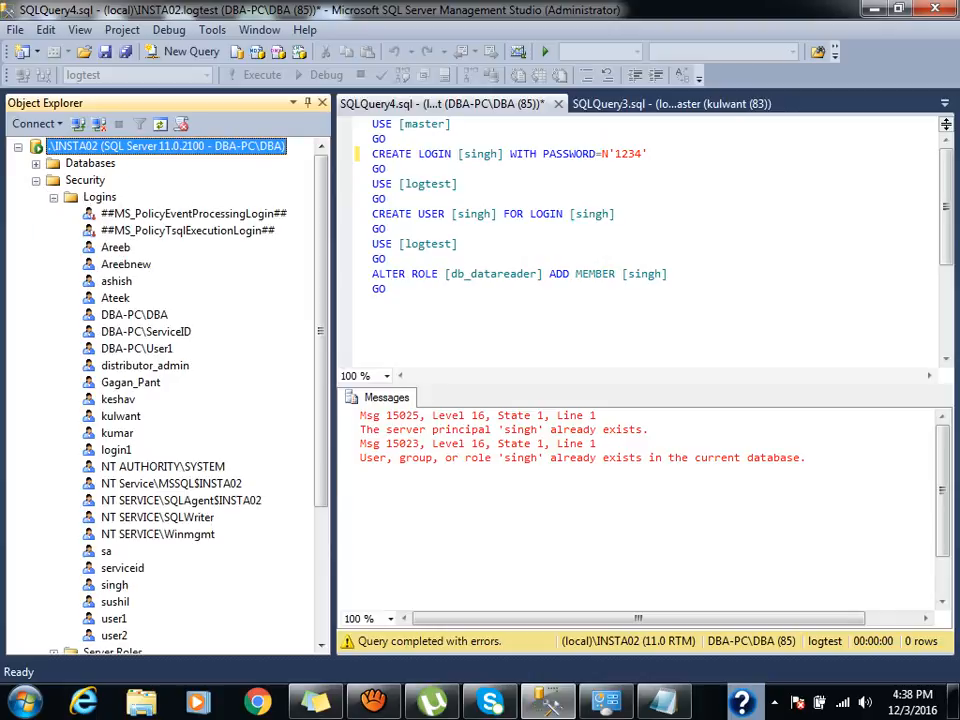
Review serviceid's user mappings and server roles, leaving dbcreator unticked, and close its properties.
double_click(122, 568)
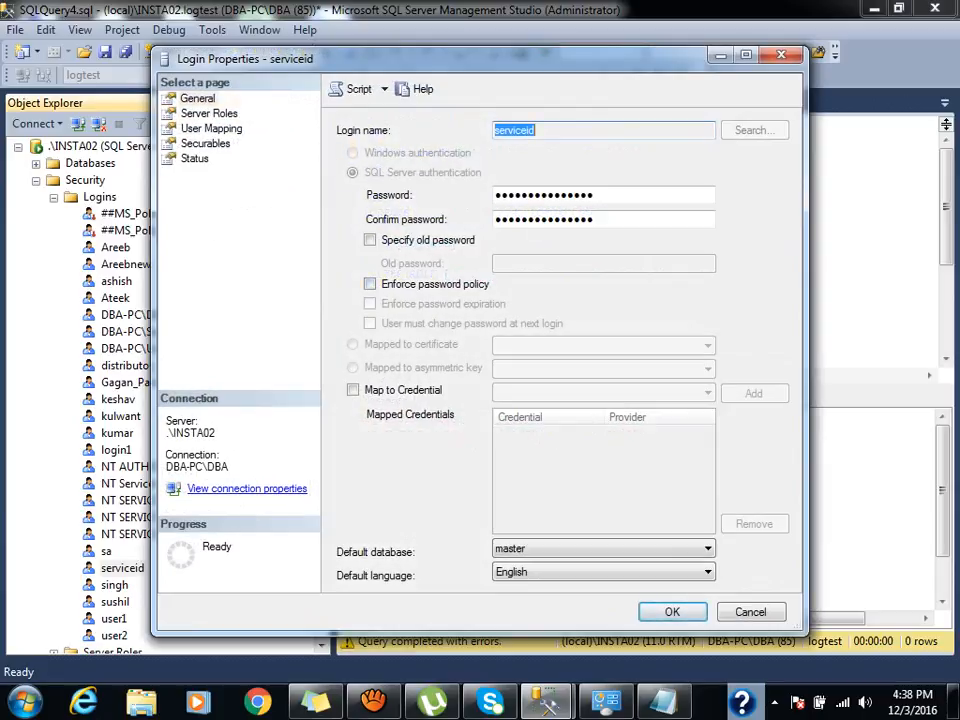
left_click(211, 129)
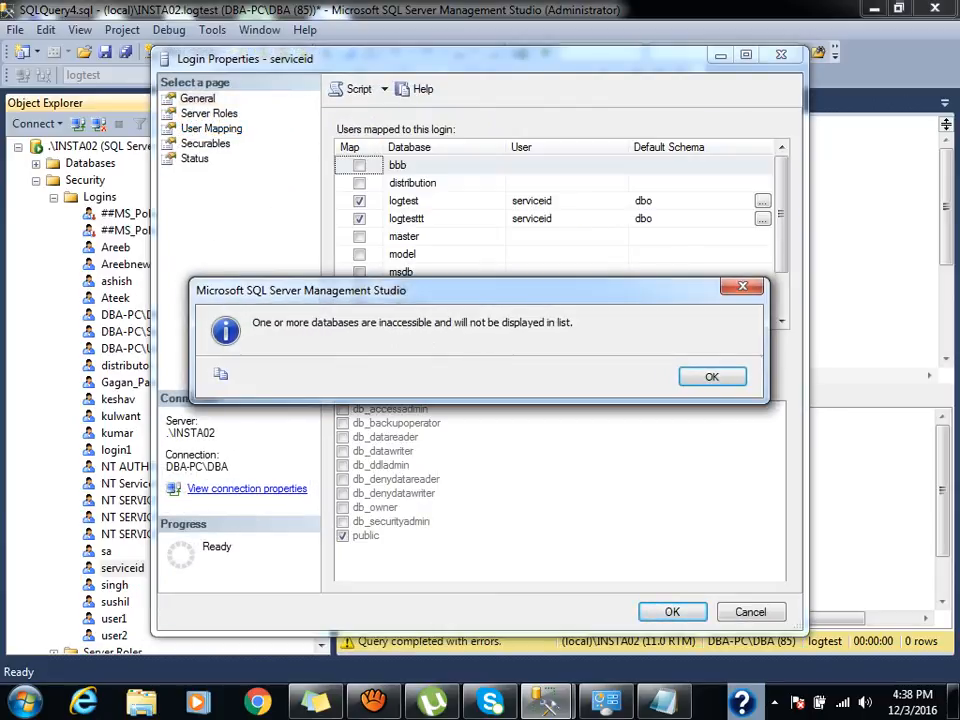
key("Return")
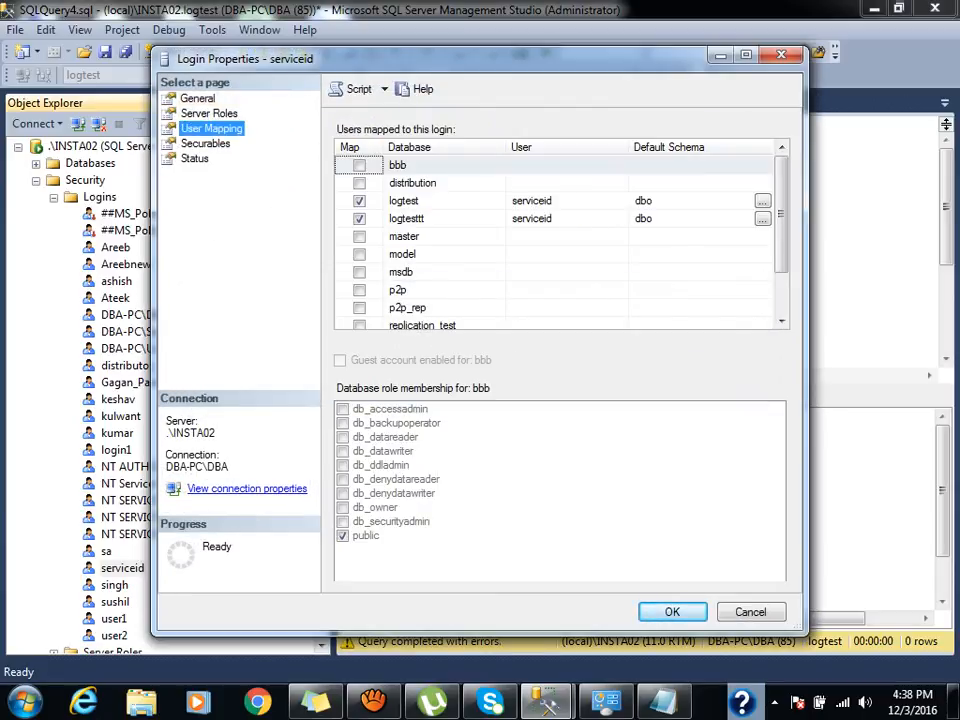
scroll(560, 240, "down", 1)
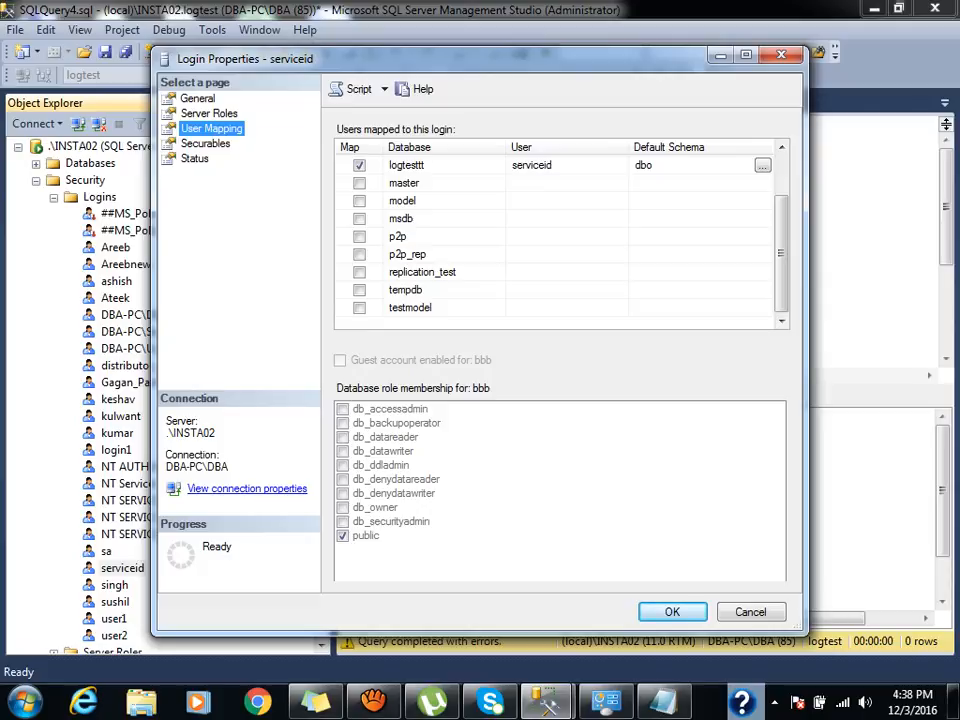
left_click(209, 113)
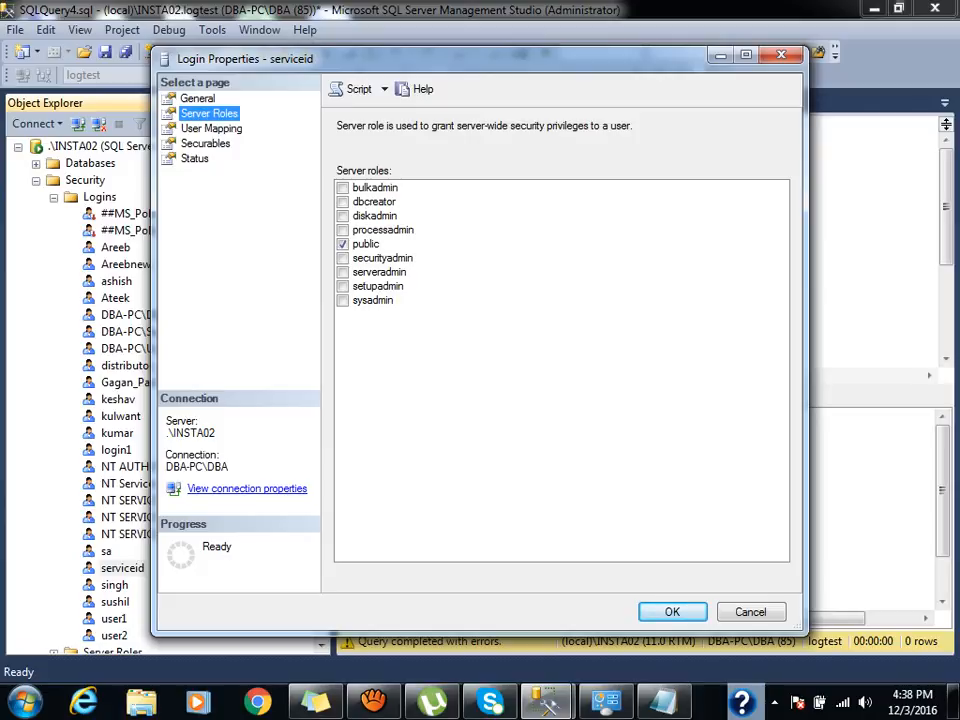
left_click(366, 244)
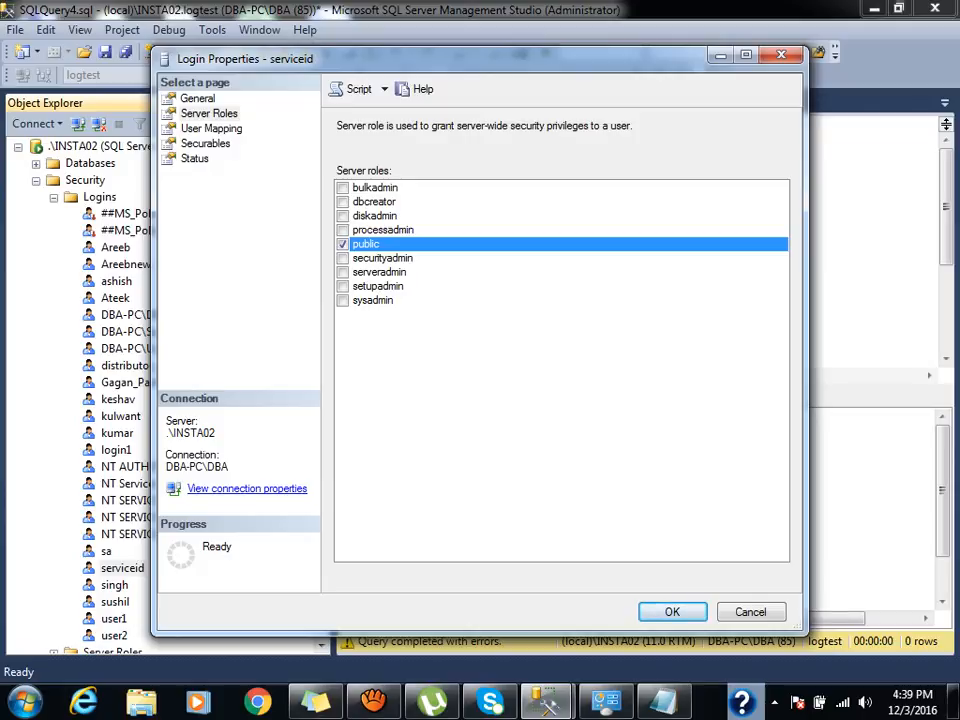
left_click(343, 202)
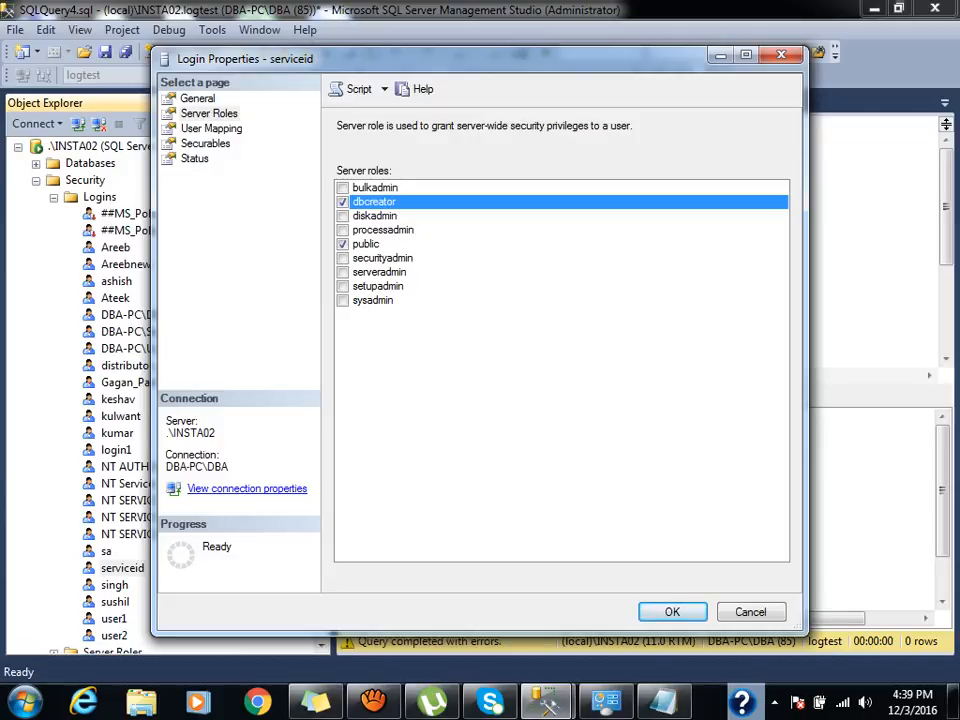
key("space")
key("Return")
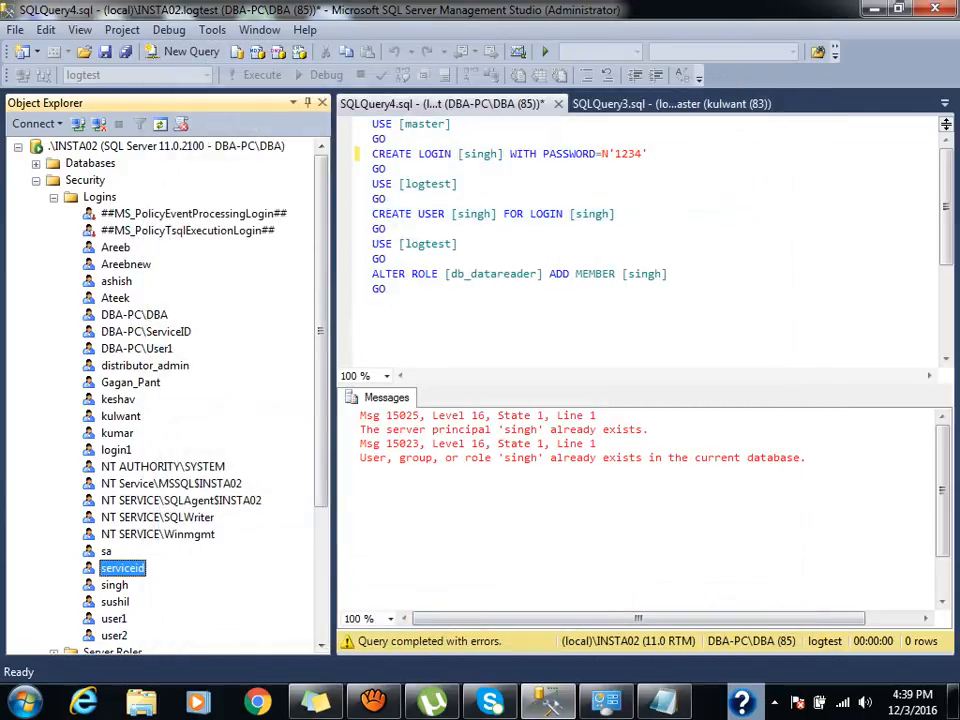
Connect to .\INSTA02 as the test login using SQL Server Authentication and its password.
left_click(36, 180)
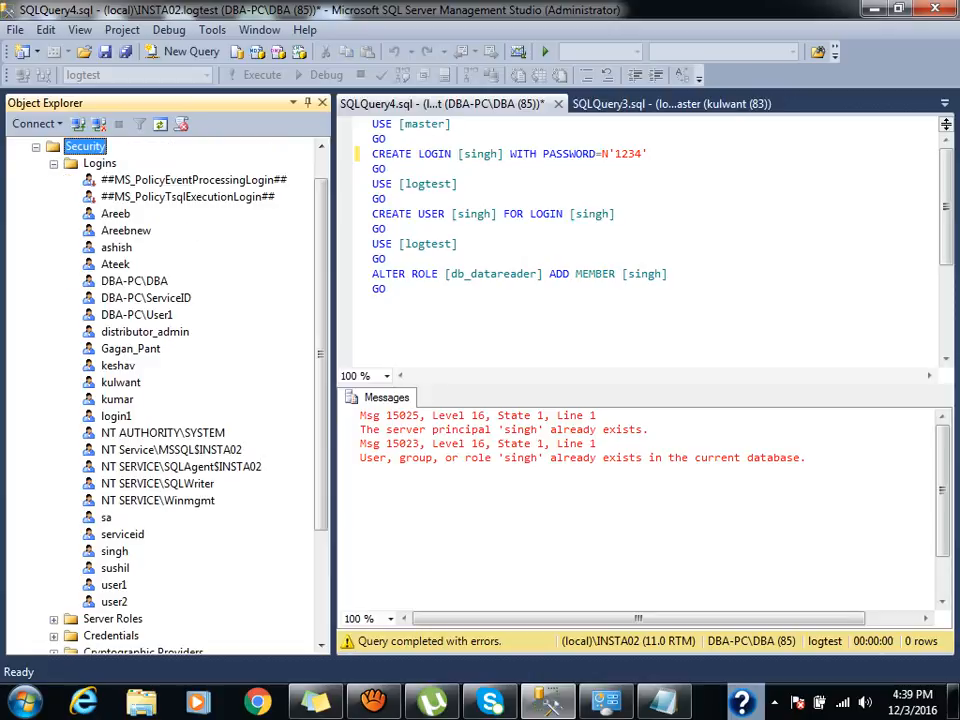
left_click(36, 147)
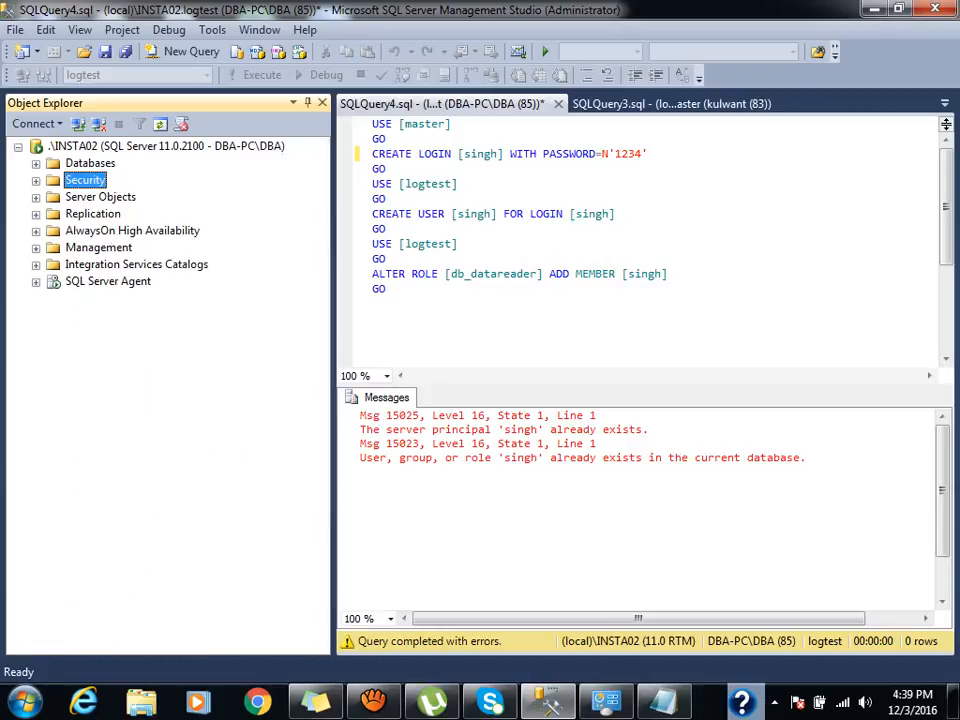
left_click(78, 124)
key("Tab")
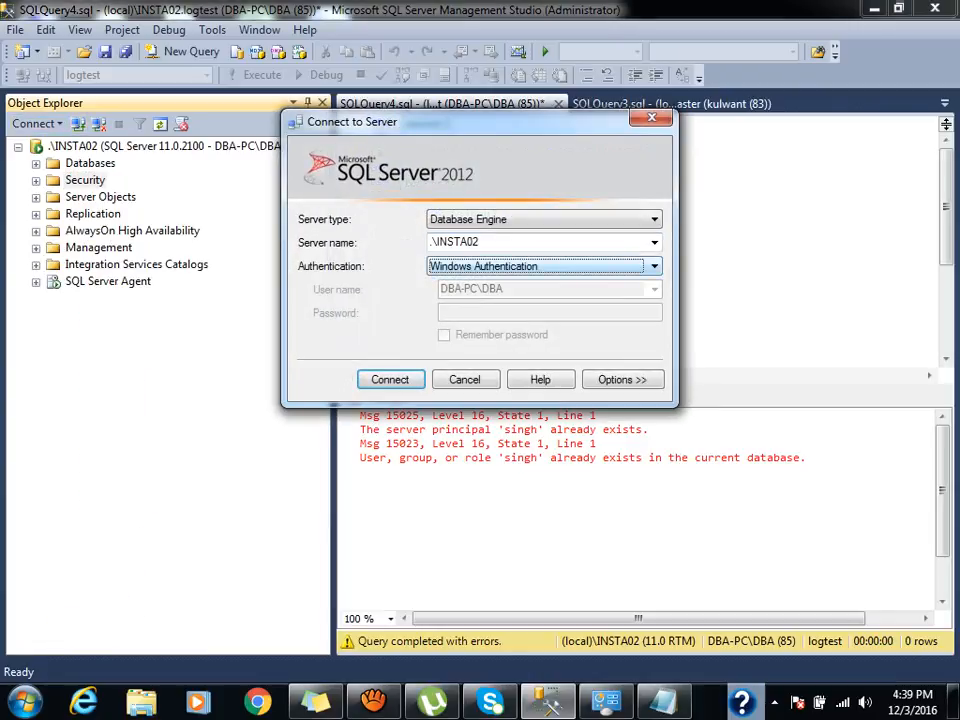
key("Down")
key("Tab")
key("Tab")
type("1234")
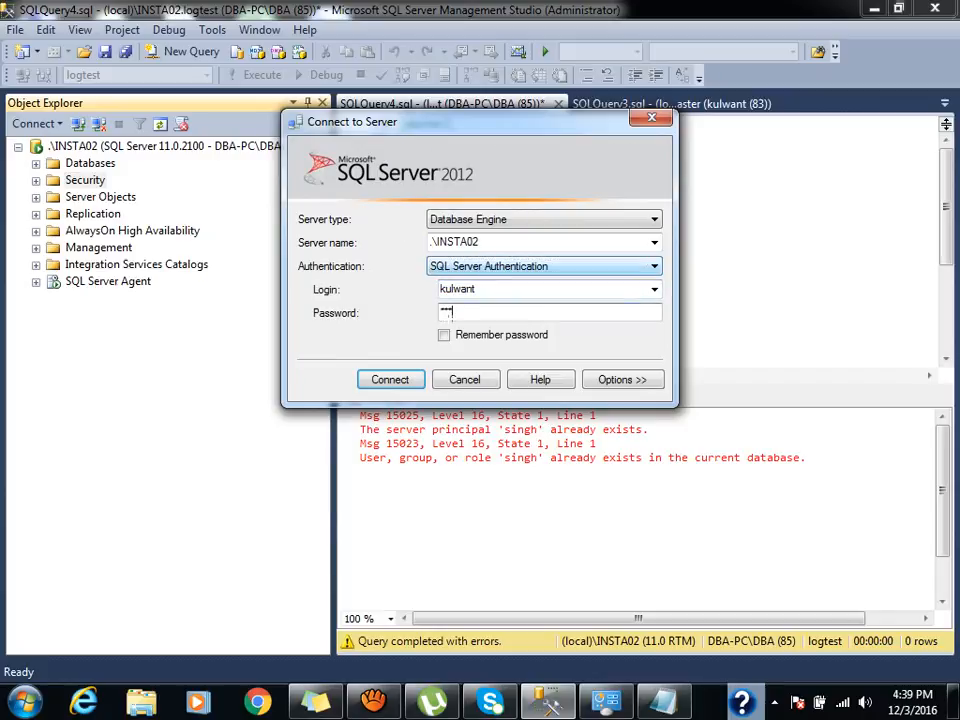
key("Return")
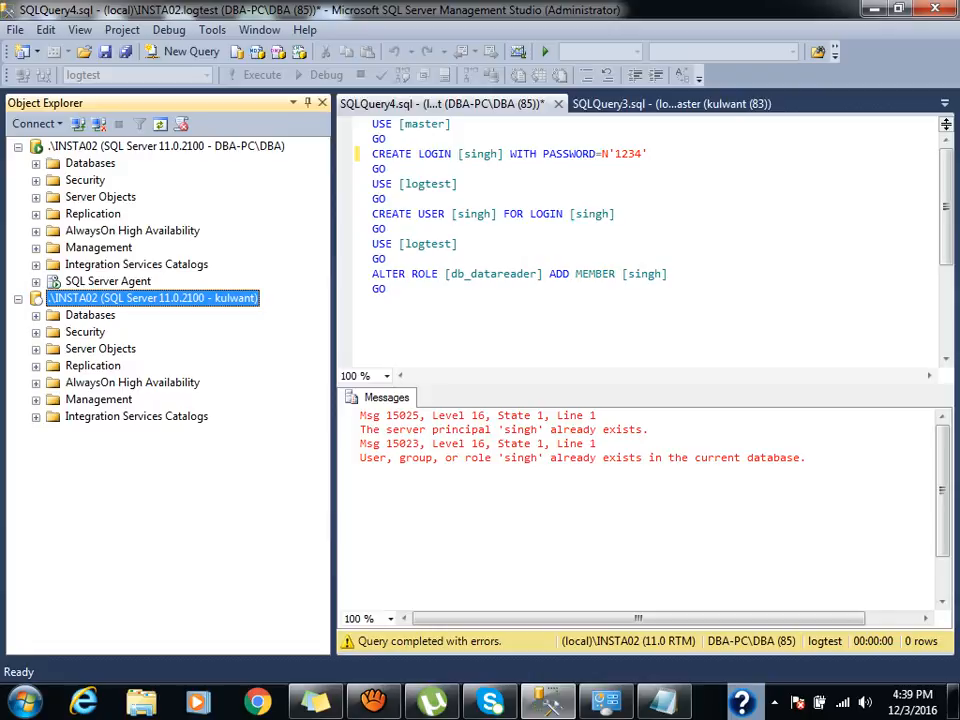
Run 'create database kul' as the test login, which fails with CREATE DATABASE permission denied.
left_click(185, 51)
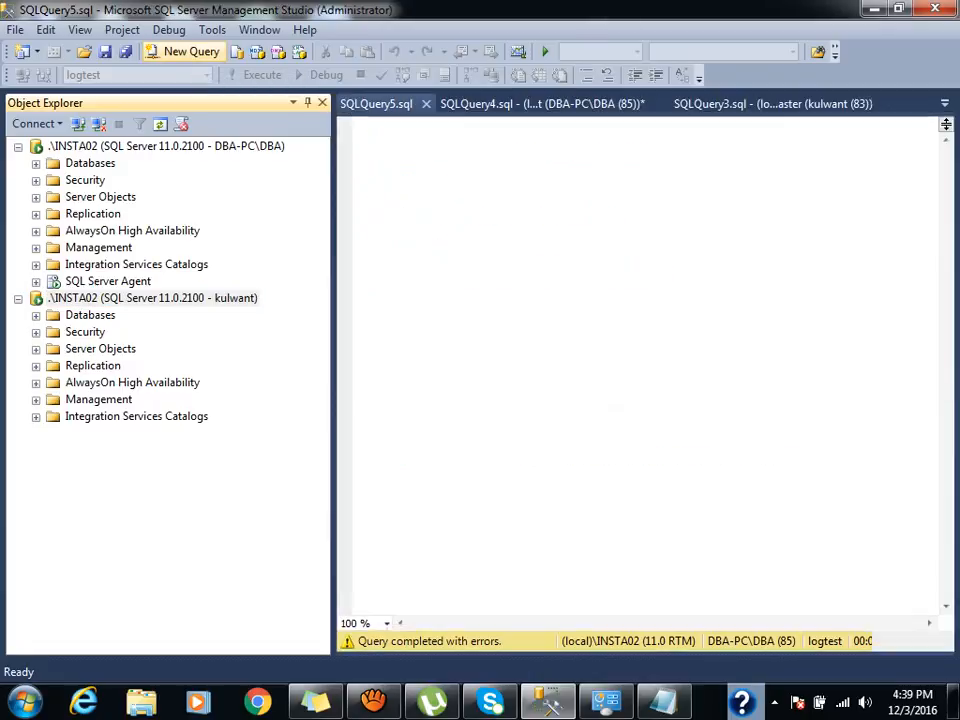
type("create ")
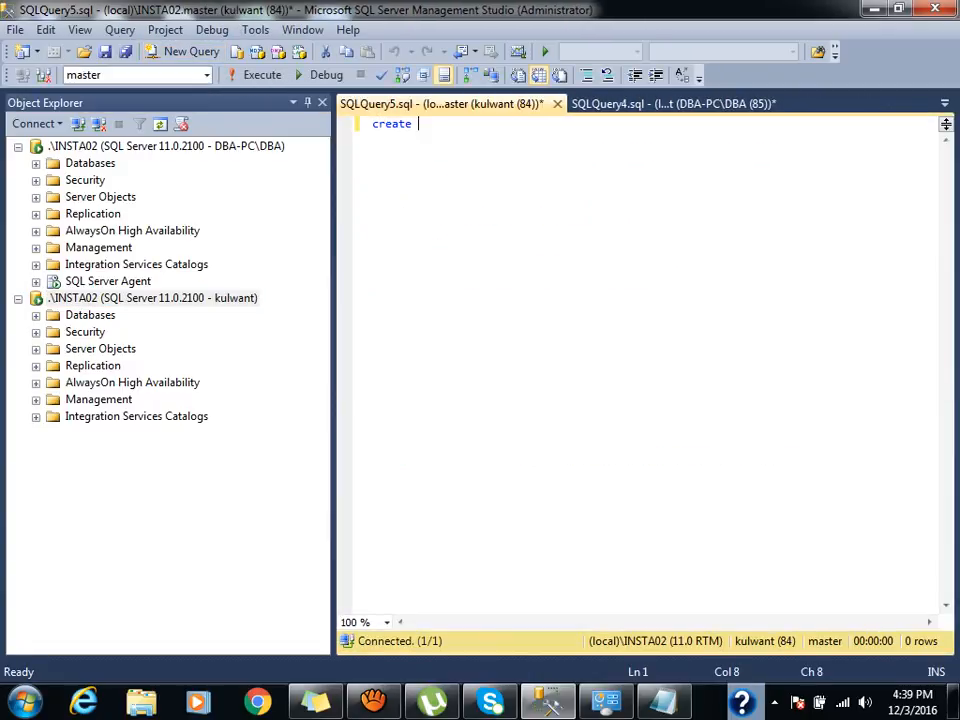
type("database kul")
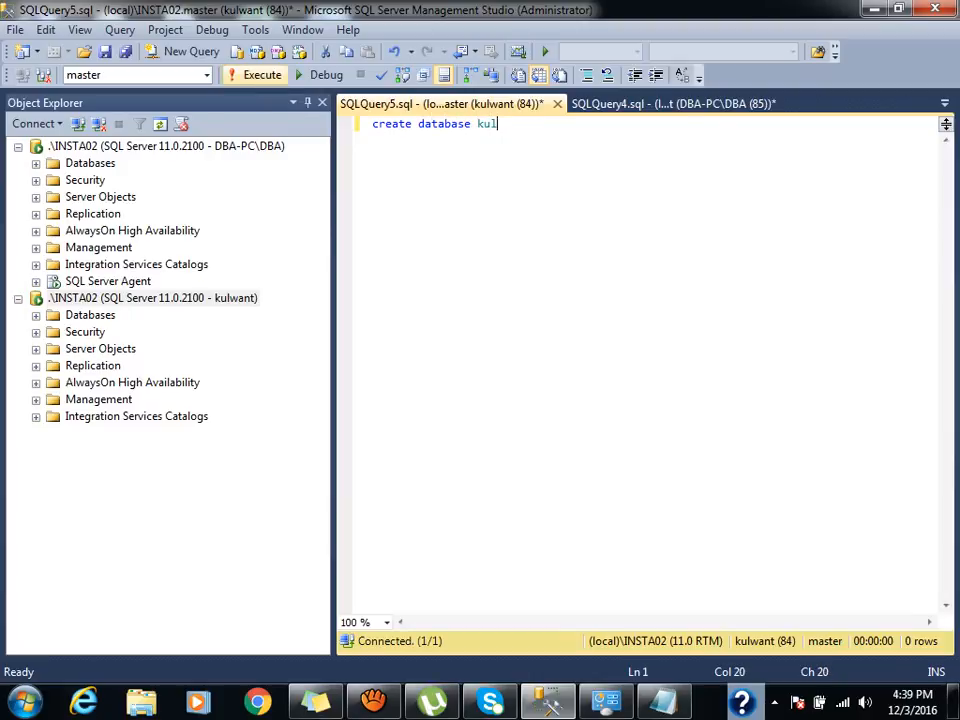
left_click(262, 75)
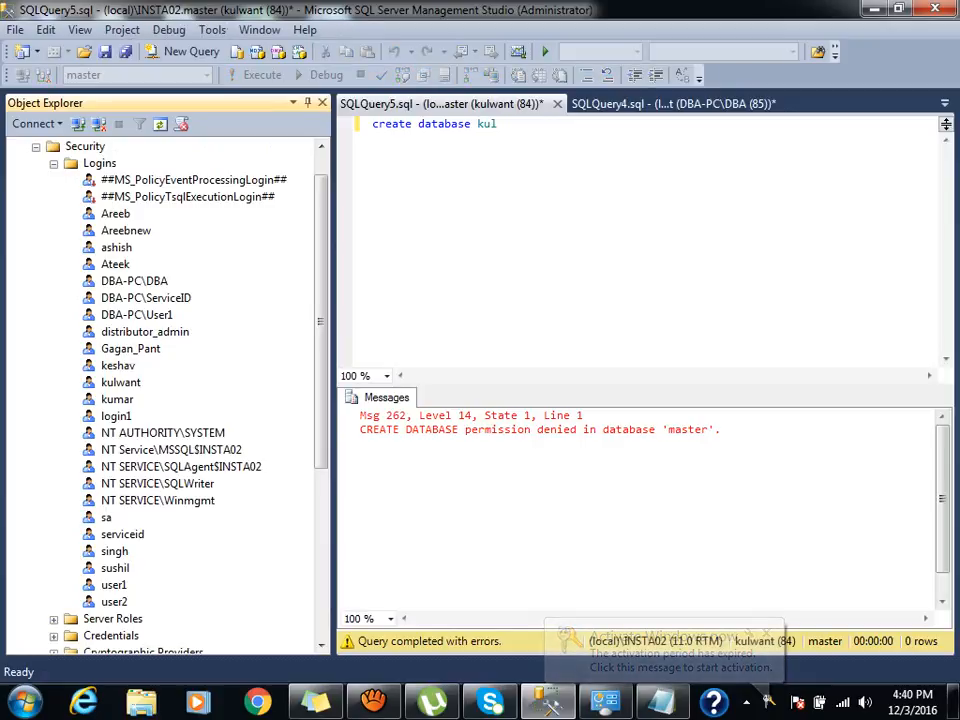
Grant the test login the dbcreator server role and save.
double_click(121, 382)
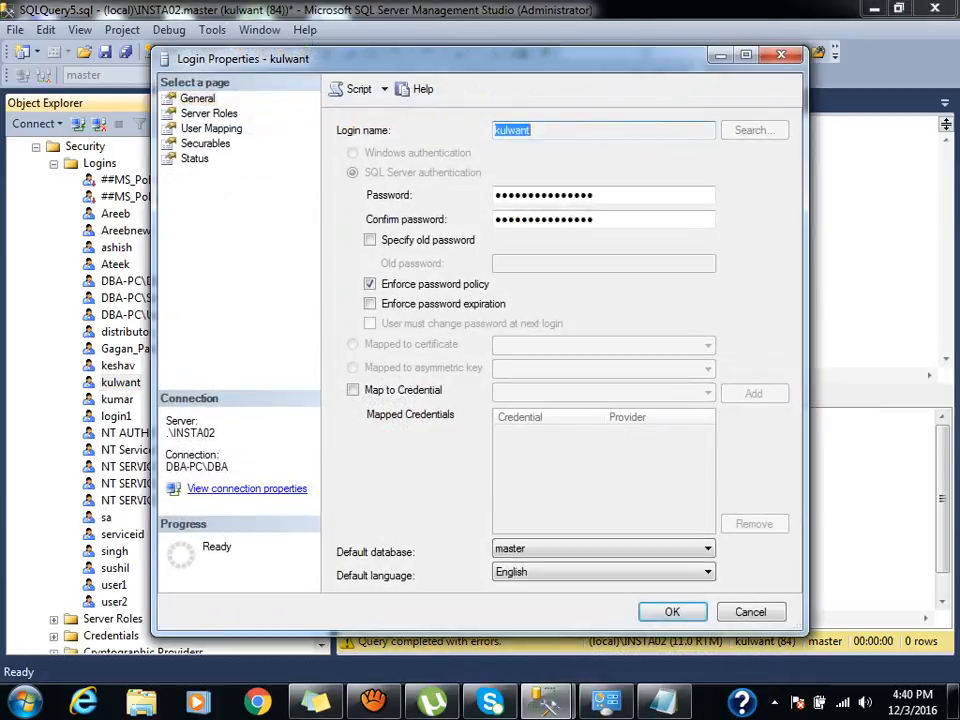
left_click(209, 113)
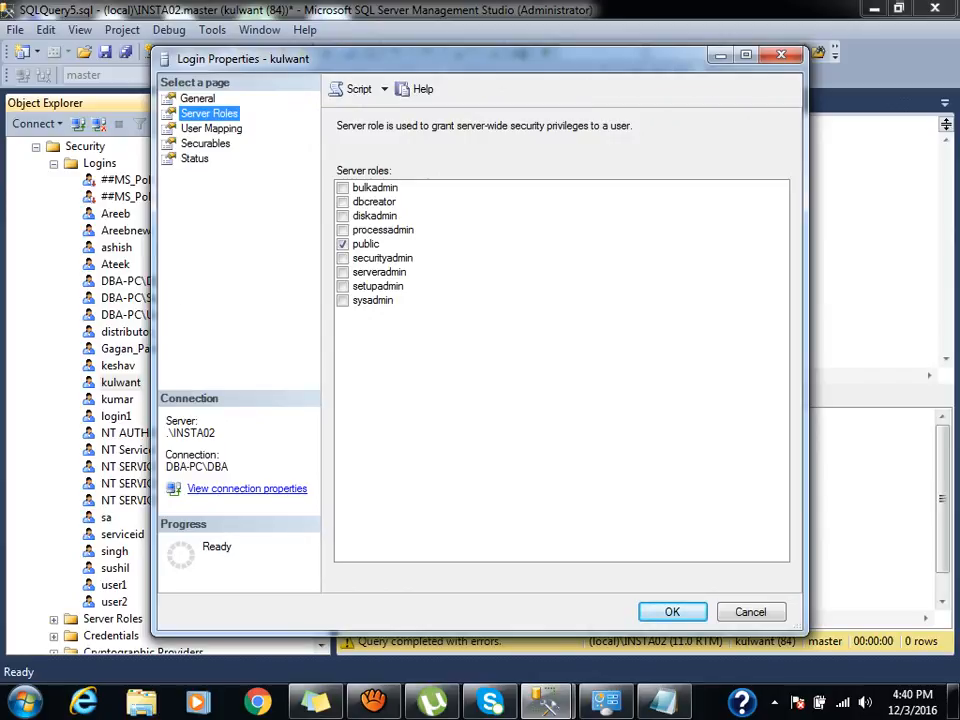
left_click(343, 202)
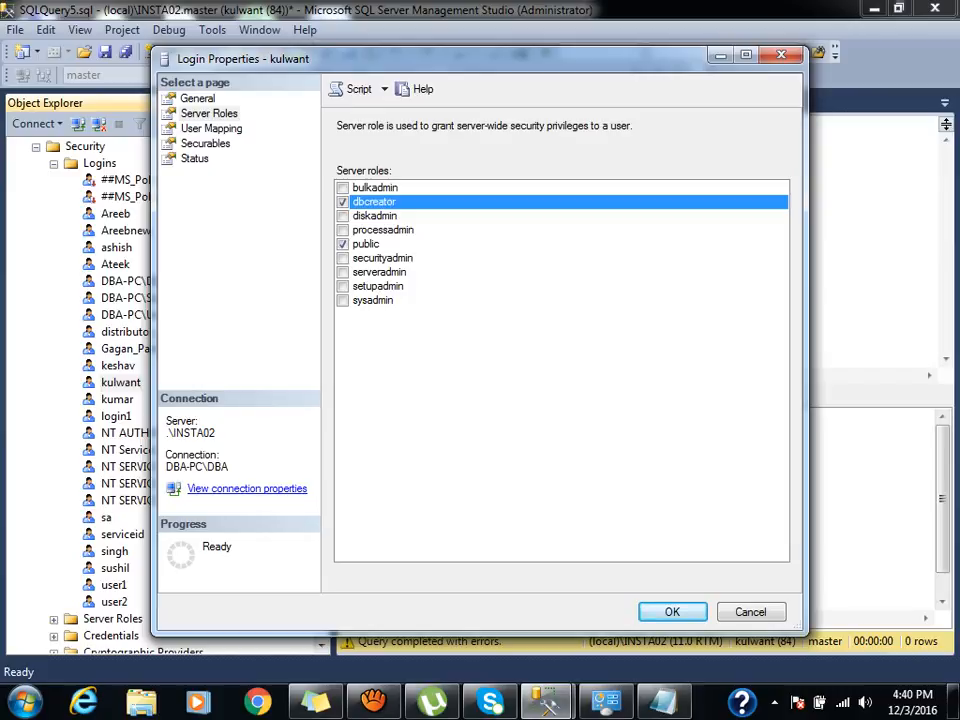
left_click(672, 612)
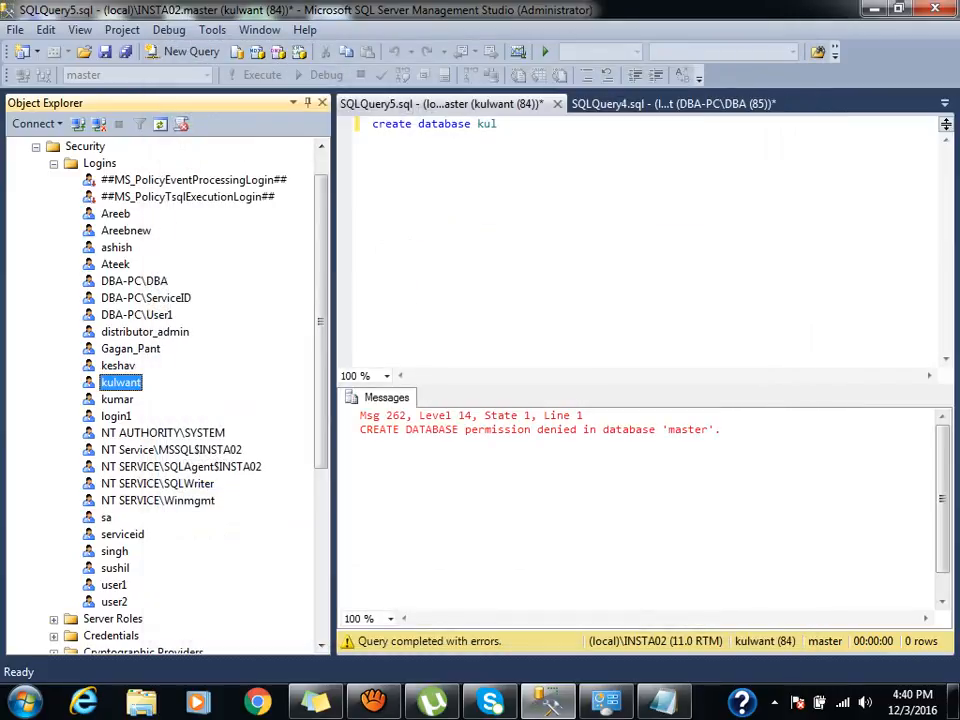
Rerun 'create database kul' successfully and reopen the test login's properties.
left_click(498, 124)
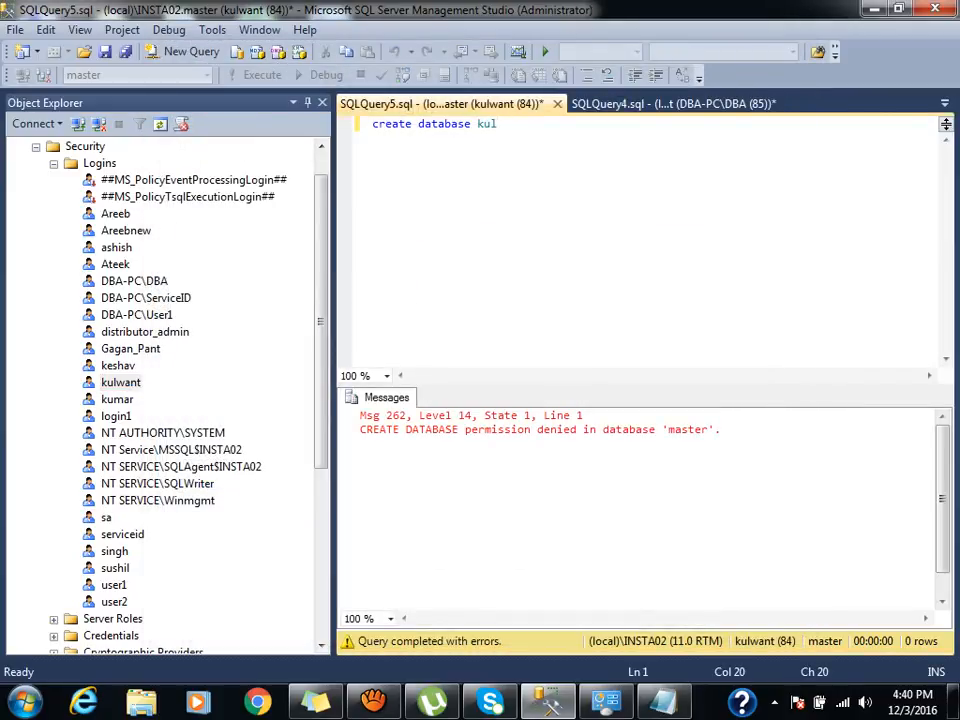
key("F5")
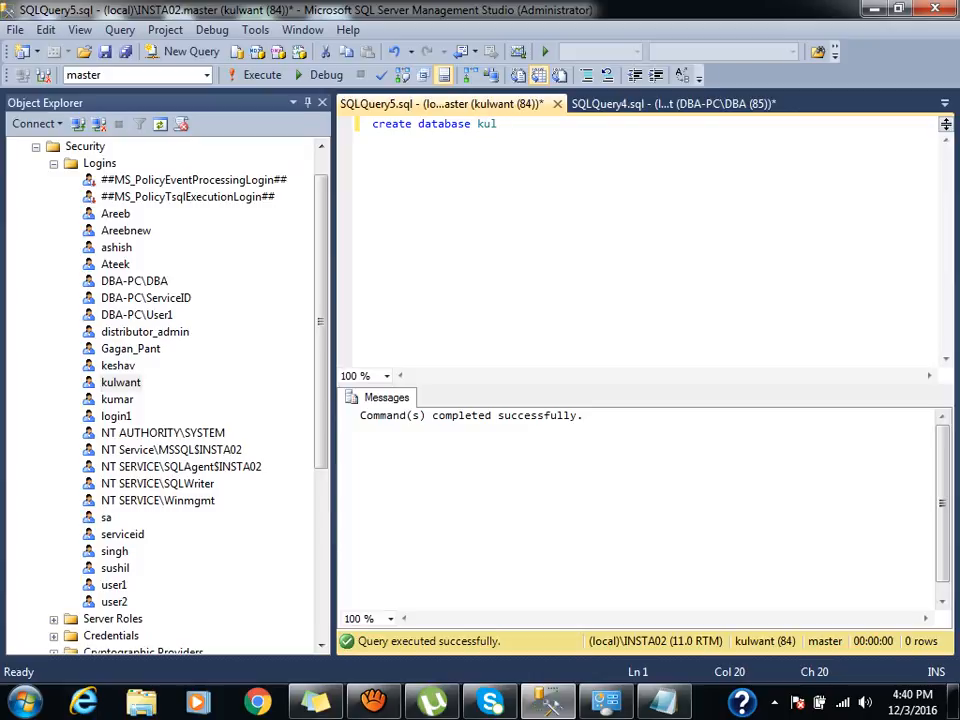
double_click(121, 382)
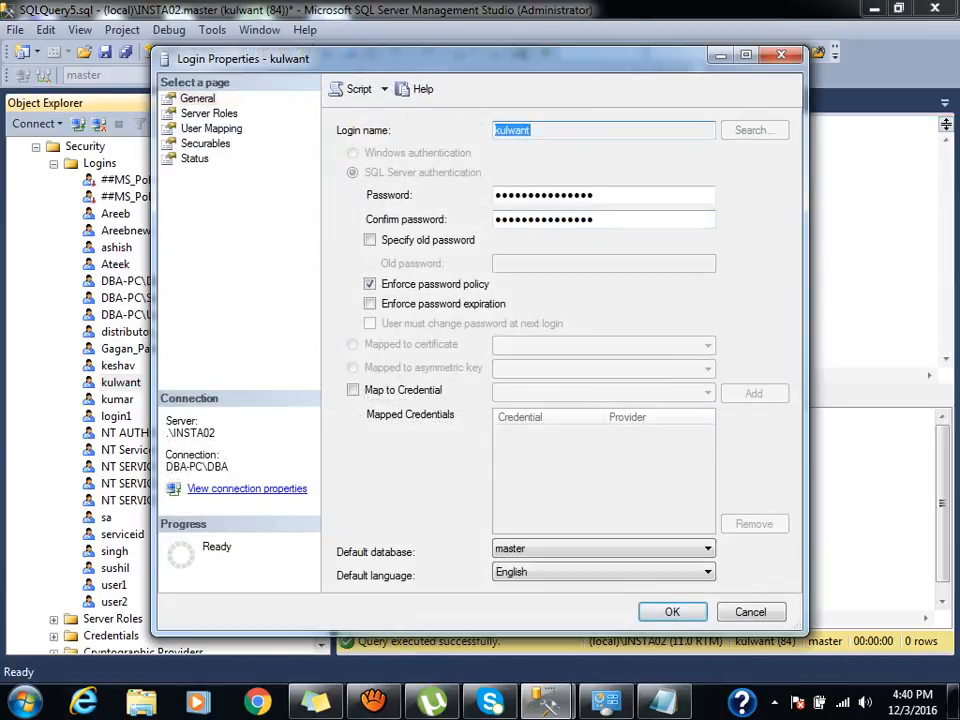
Replace the test login's dbcreator role with bulkadmin and processadmin.
left_click(209, 114)
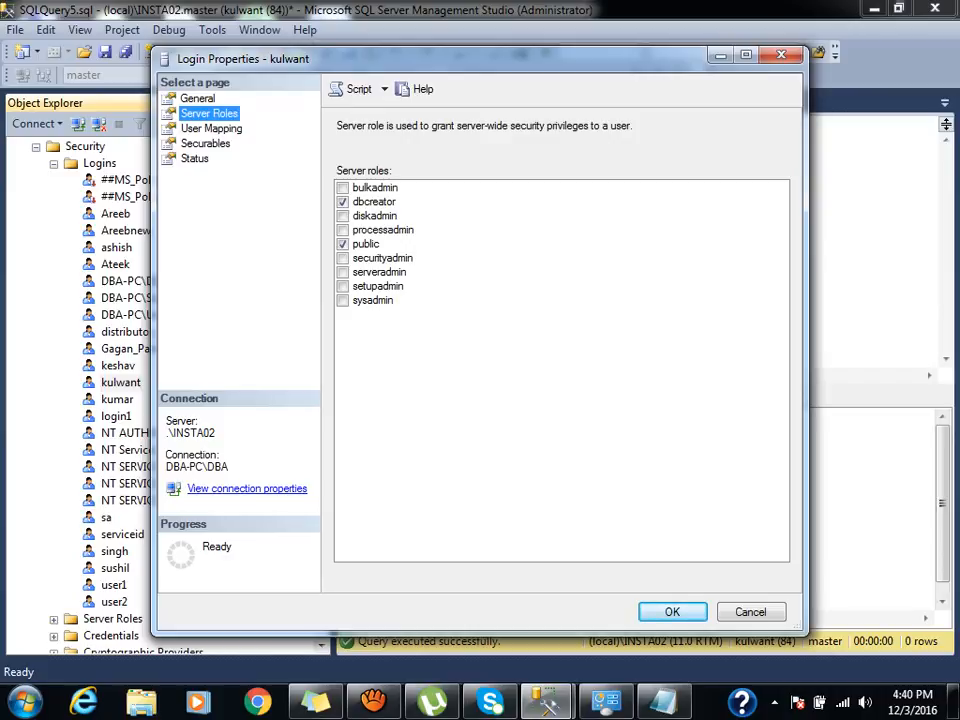
left_click(343, 202)
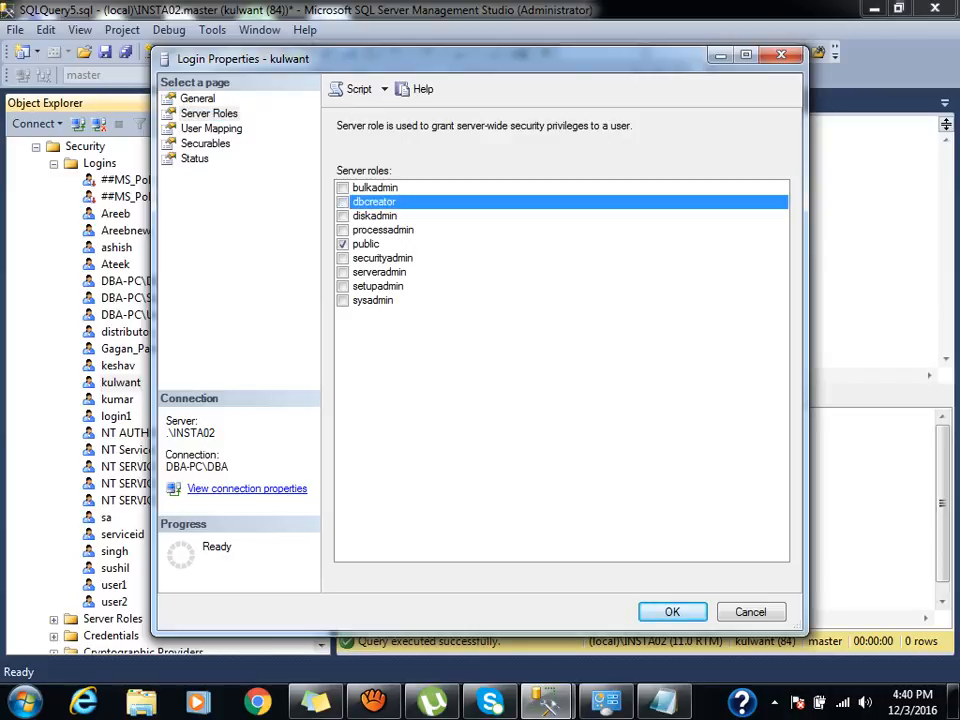
left_click(343, 188)
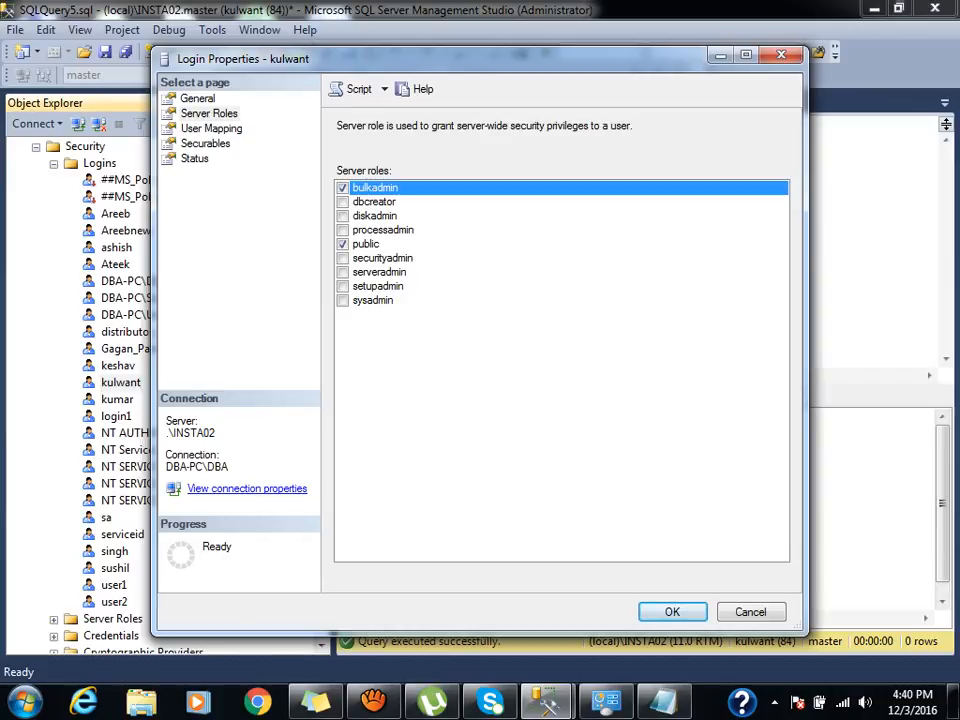
left_click(343, 230)
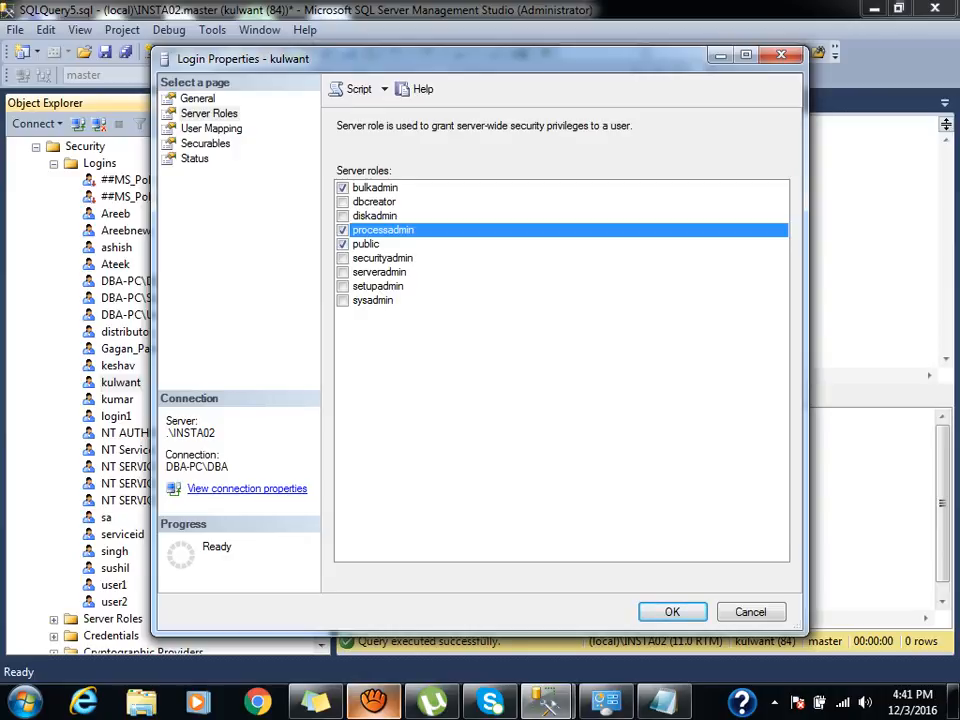
left_click(374, 701)
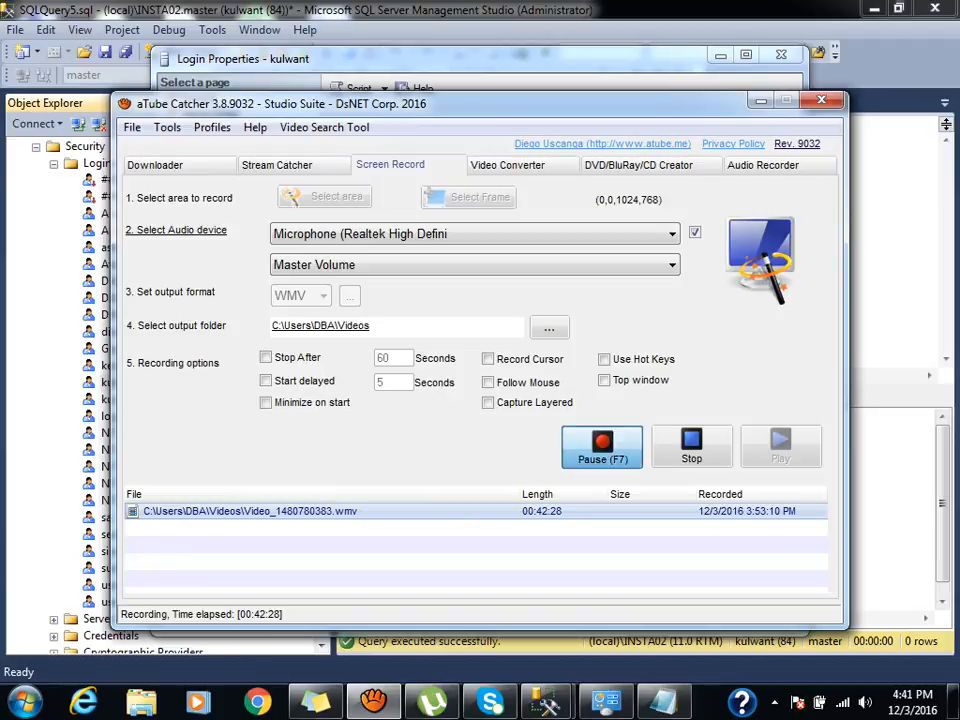
Pause the recording and return to the SQLQuery4.sql query window.
left_click(601, 447)
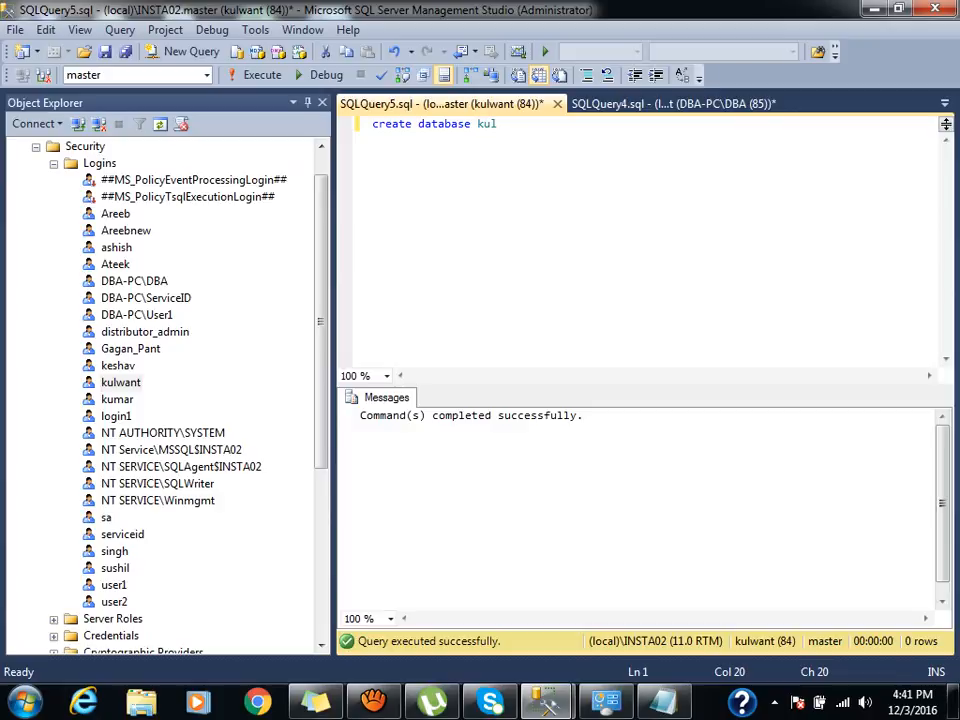
left_click(674, 104)
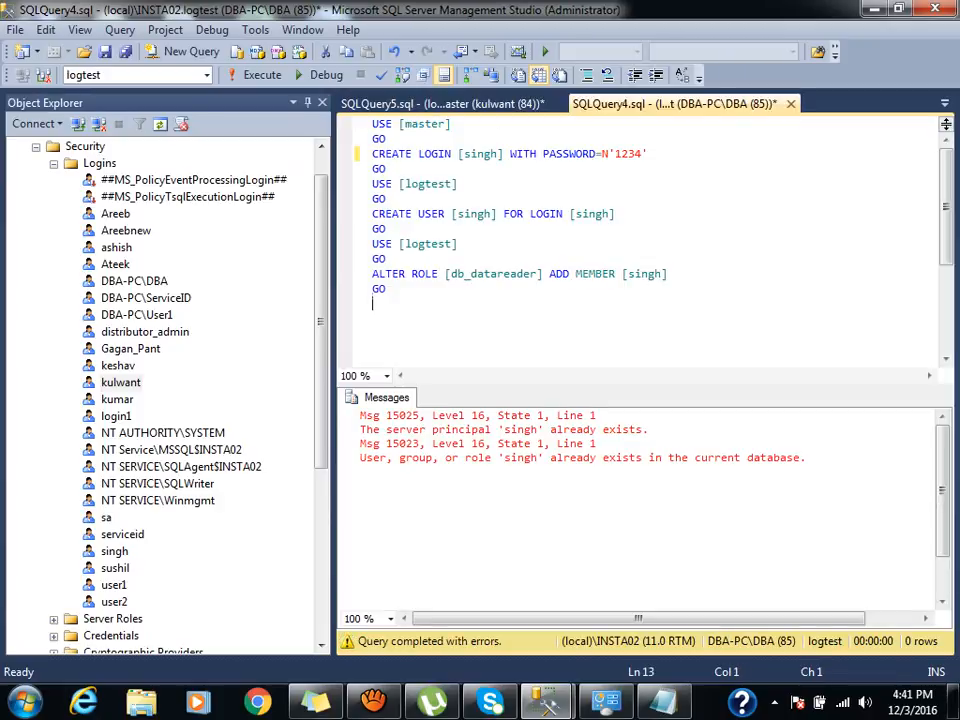
Replace the script with sp_who2, run it, and scan the session list.
key("ctrl+a")
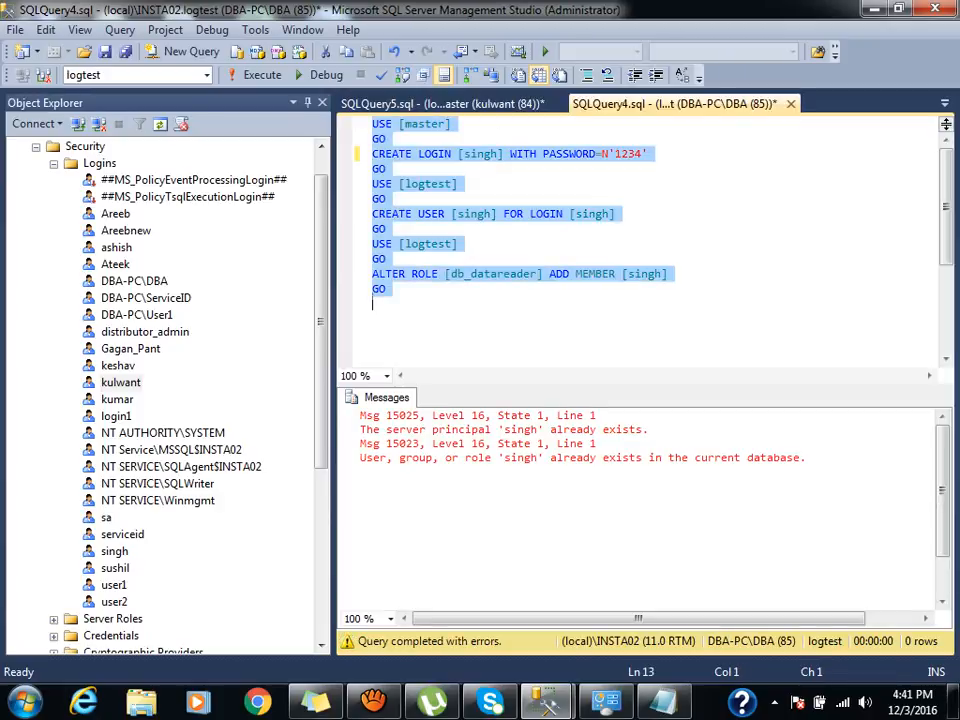
type("sp_who2")
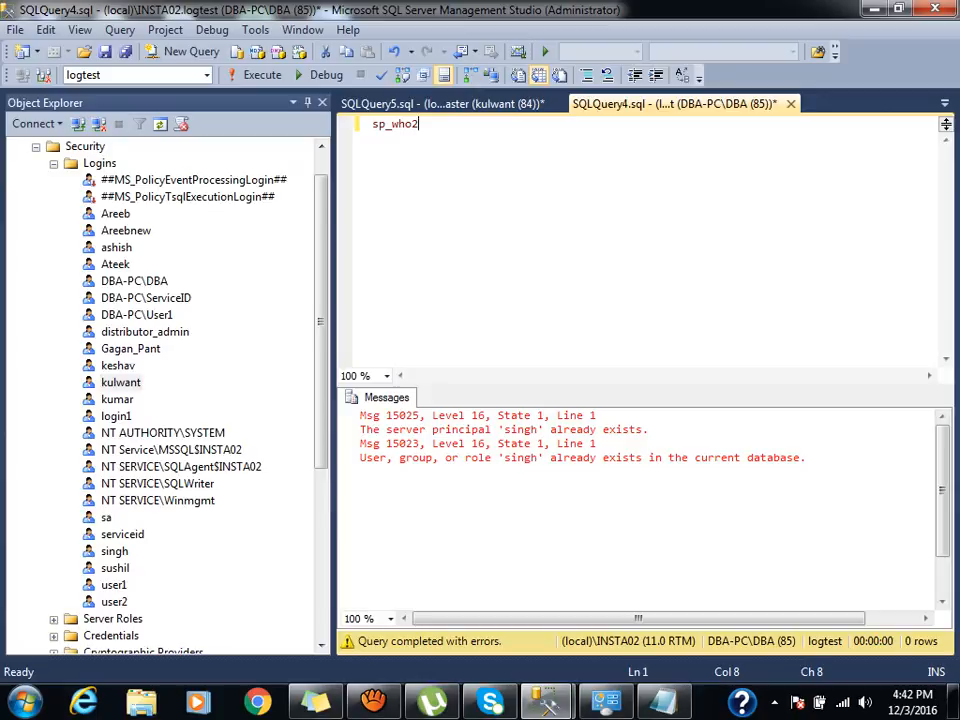
left_click(258, 75)
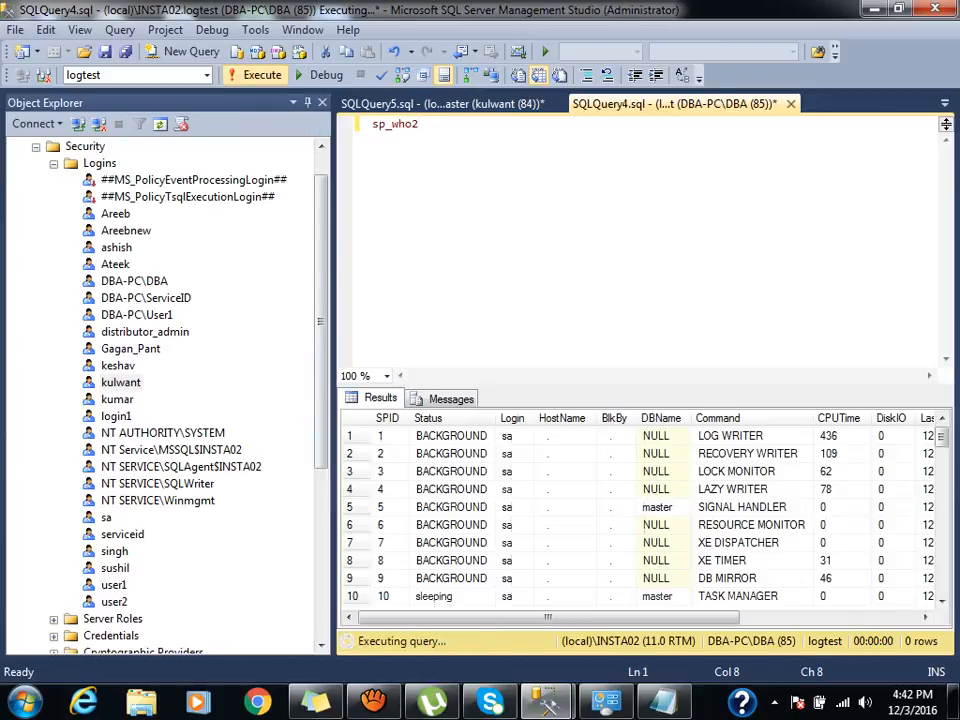
key("Down")
key("Down")
key("Down")
key("Down")
key("Down")
key("Down")
key("Down")
key("Down")
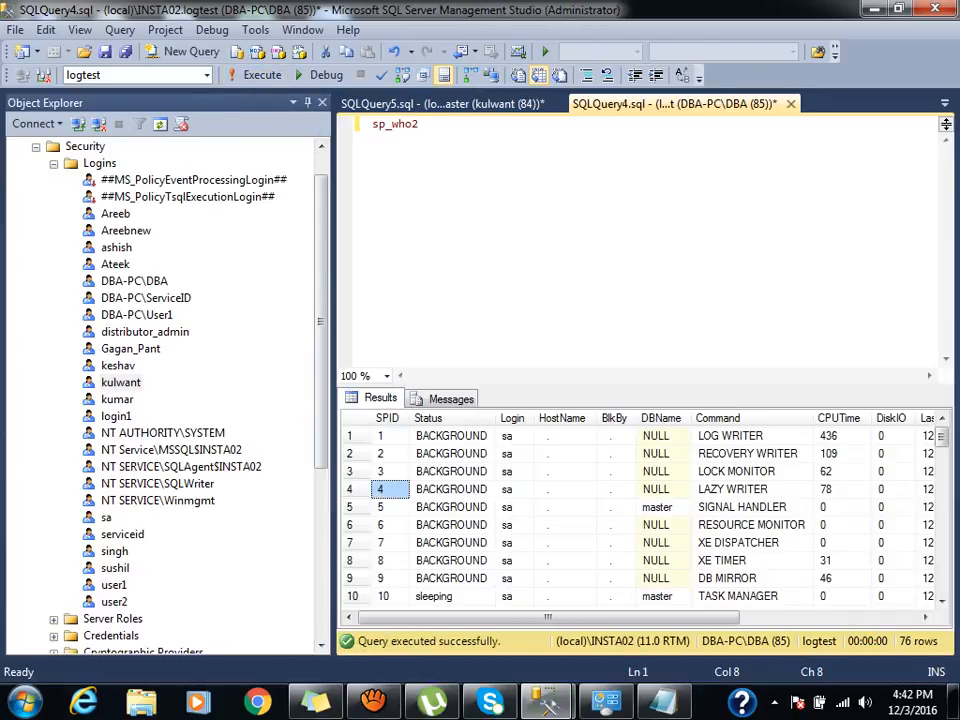
key("Down")
key("Down")
key("Down")
key("Down")
key("Down")
key("Down")
key("Down")
key("Down")
key("Down")
key("Down")
key("Down")
key("Down")
key("Down")
key("Down")
key("Down")
key("Down")
key("Down")
key("Down")
key("Down")
key("Down")
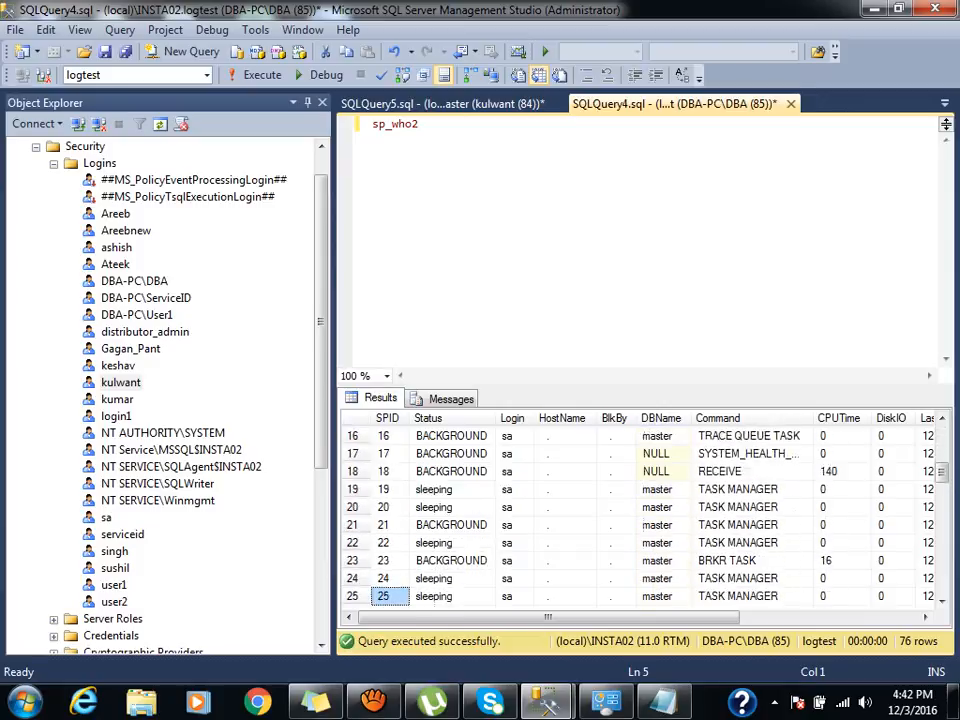
key("Down")
key("Down")
key("Down")
key("Down")
key("Down")
key("Down")
key("Down")
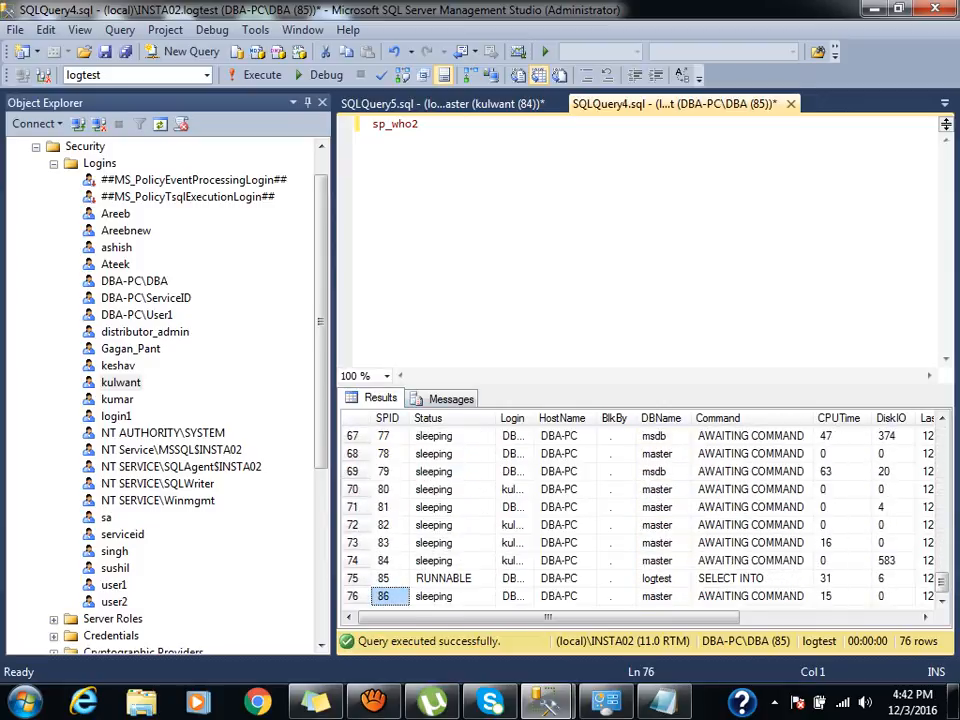
key("Up")
key("Up")
key("Up")
key("Up")
key("Up")
key("Up")
key("Down")
key("Down")
key("Down")
key("Down")
key("Down")
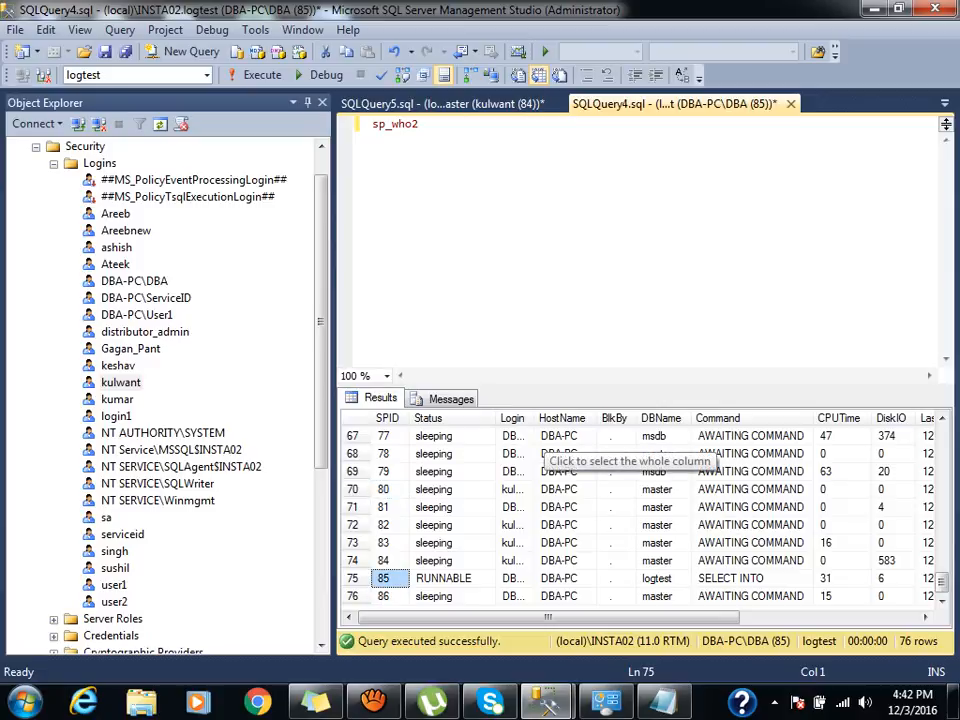
Widen the Login column, select session 86, and add 'kill 86' below sp_who2.
double_click(534, 419)
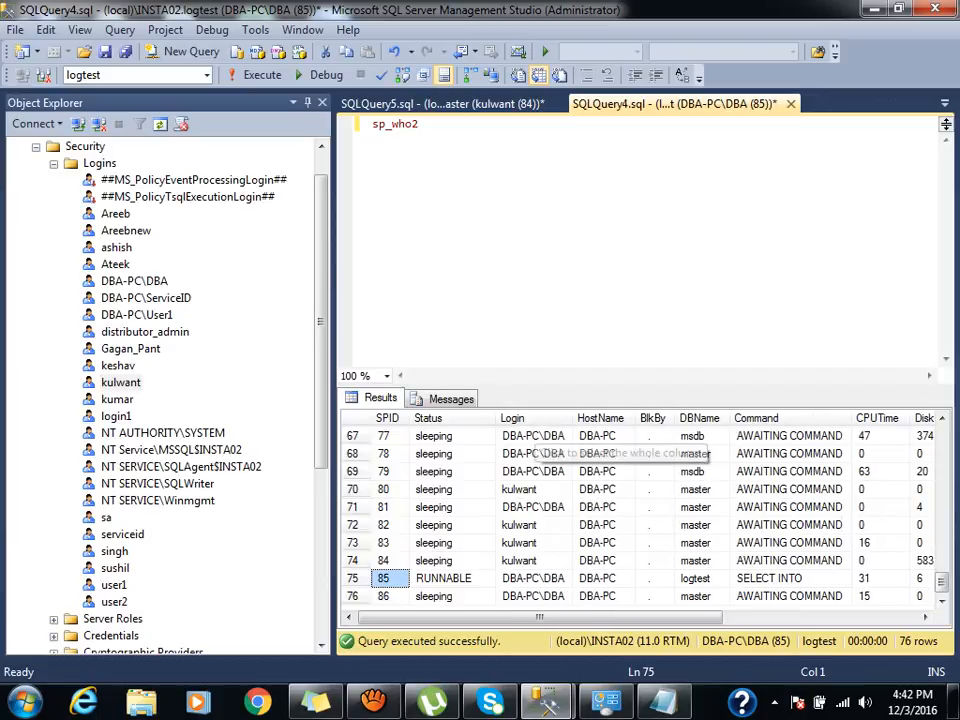
key("Down")
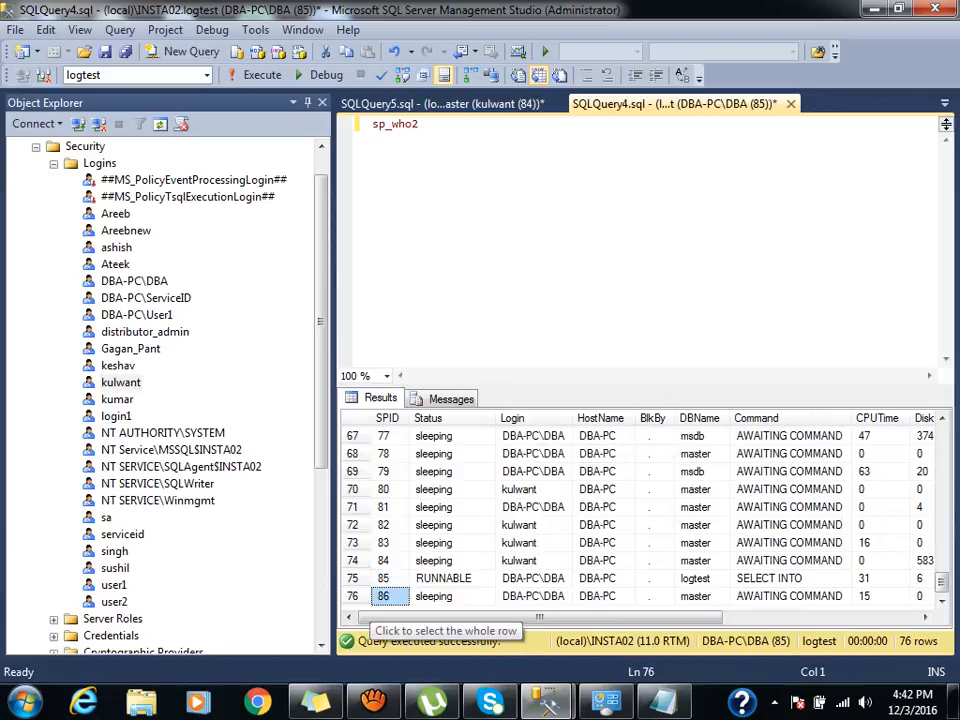
left_click(352, 596)
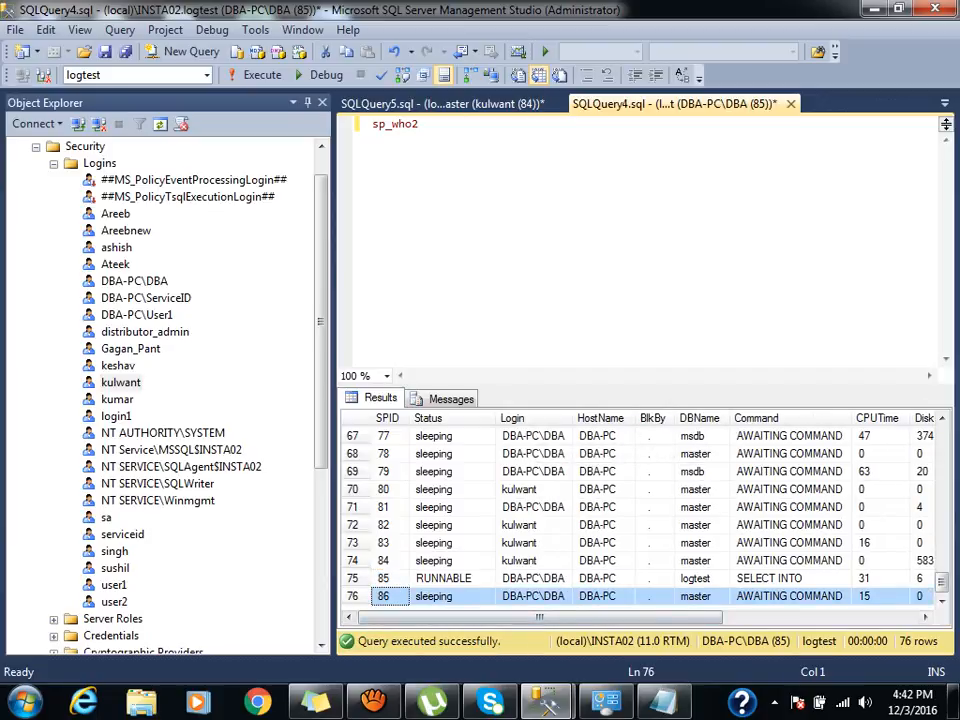
left_click(421, 125)
key("Return")
key("Return")
type("kill 86")
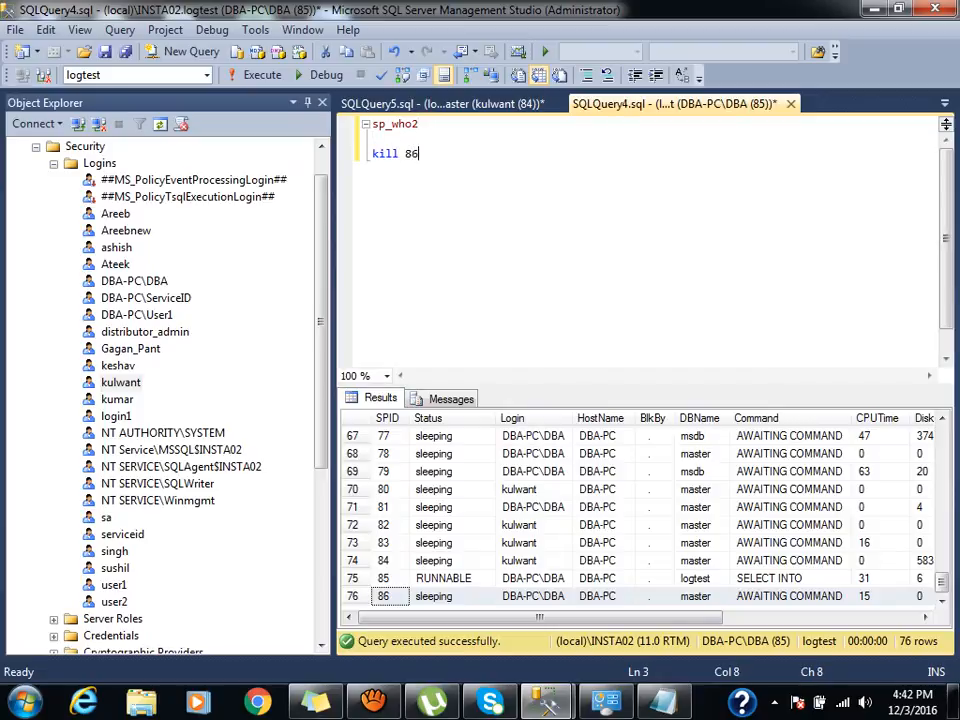
Run 'kill 86' to end session 86, then rerun sp_who2.
key("shift+Home")
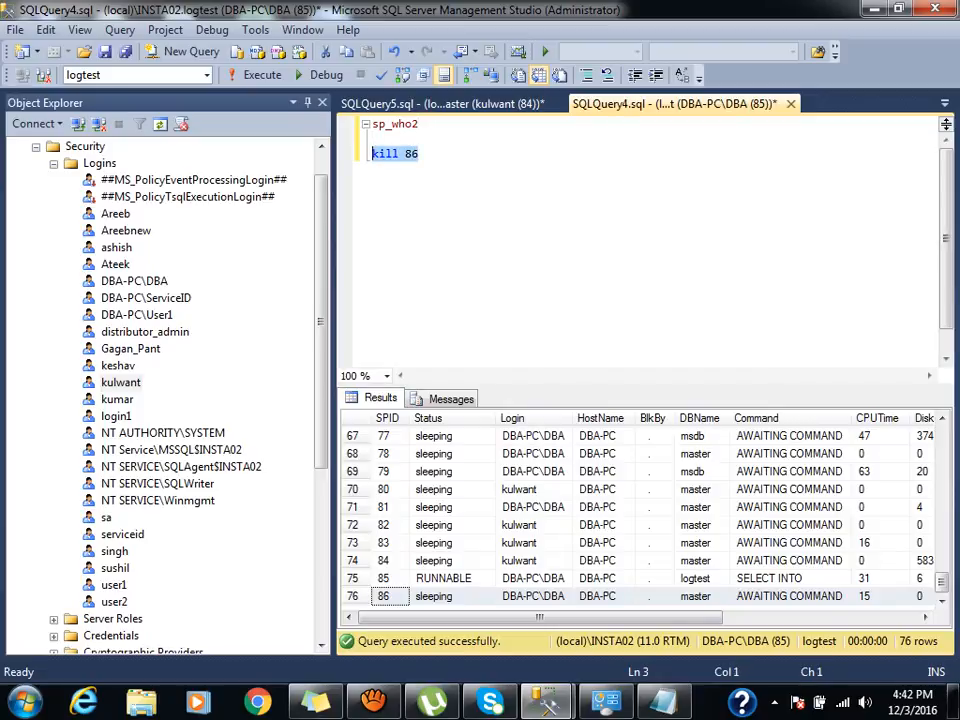
left_click(262, 75)
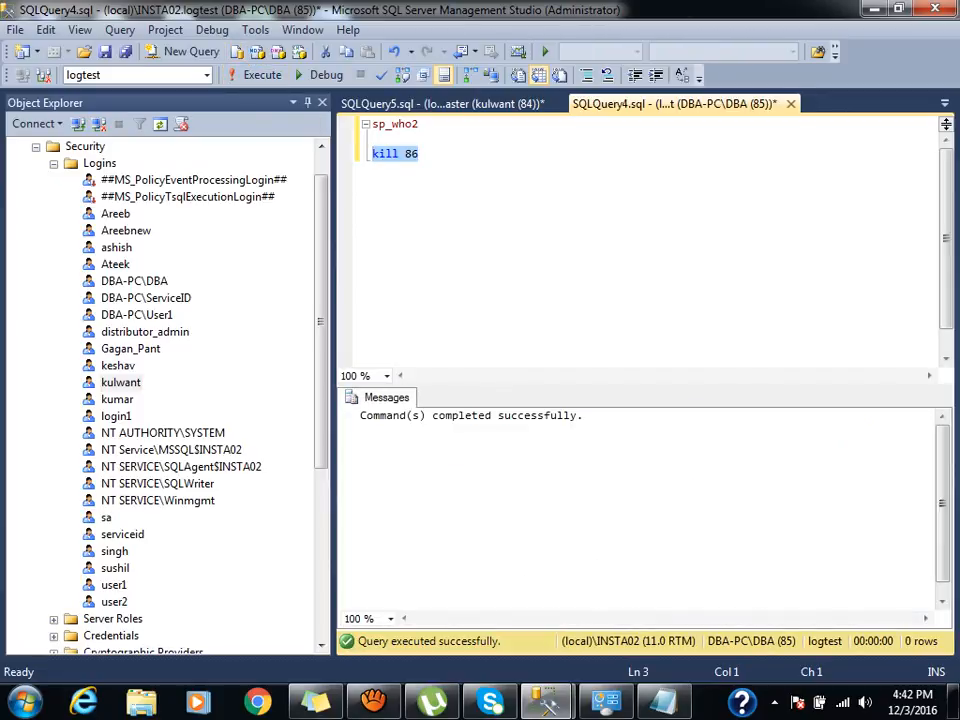
double_click(387, 124)
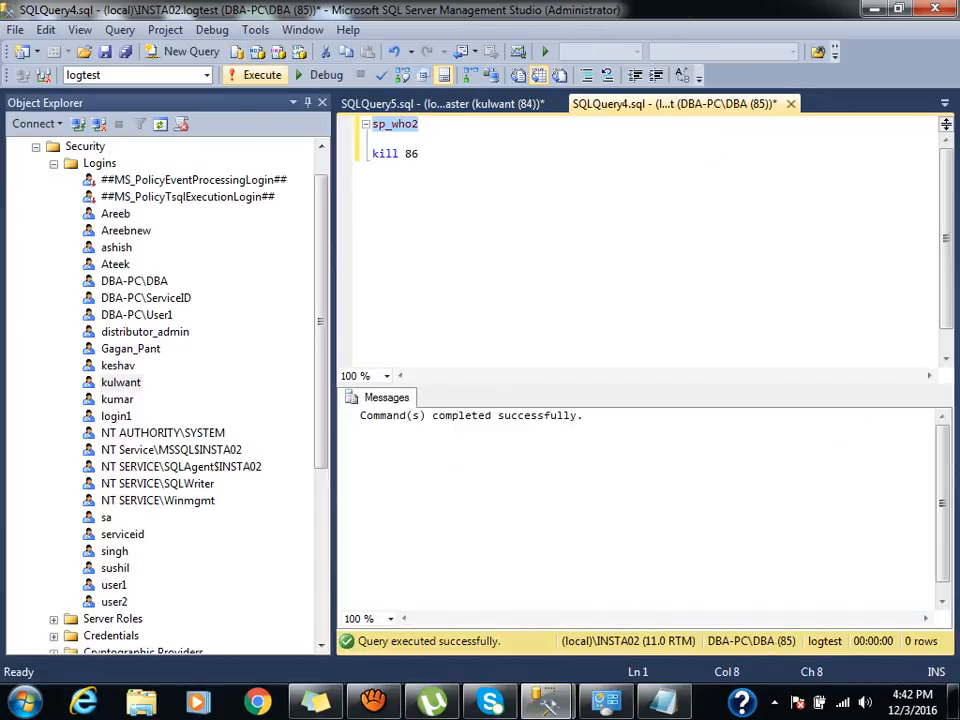
left_click(260, 76)
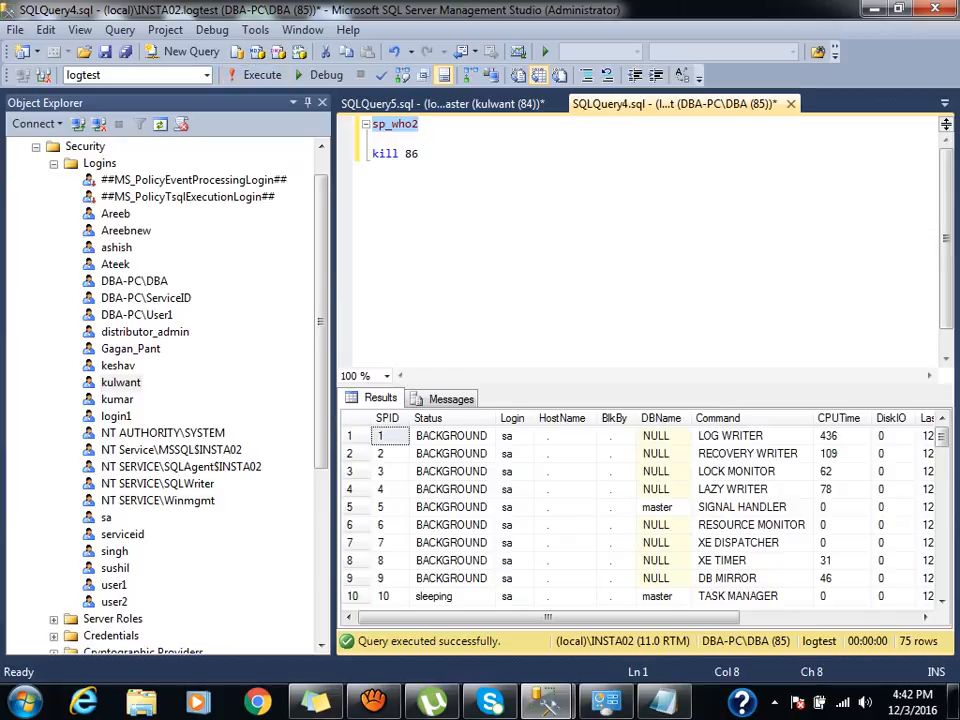
key("Down")
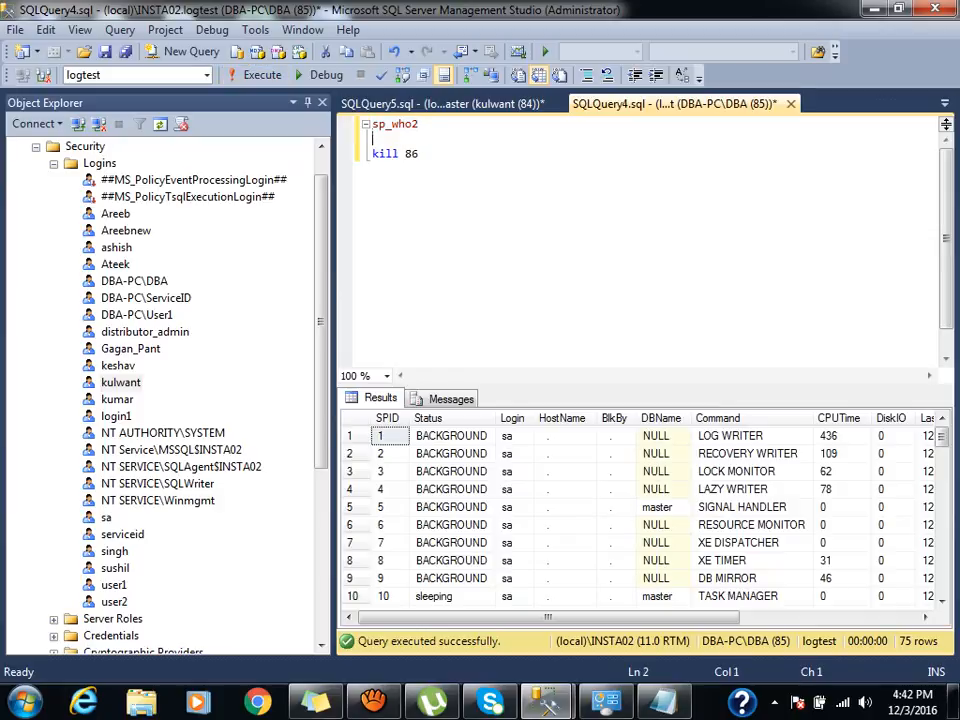
Browse the refreshed session list and select session 72's row.
left_click(451, 525)
key("Down")
key("Down")
key("Down")
key("Down")
key("Down")
key("Down")
key("Down")
key("Down")
key("Down")
key("Down")
key("Down")
key("Down")
key("Down")
key("Down")
key("Down")
key("Down")
key("Down")
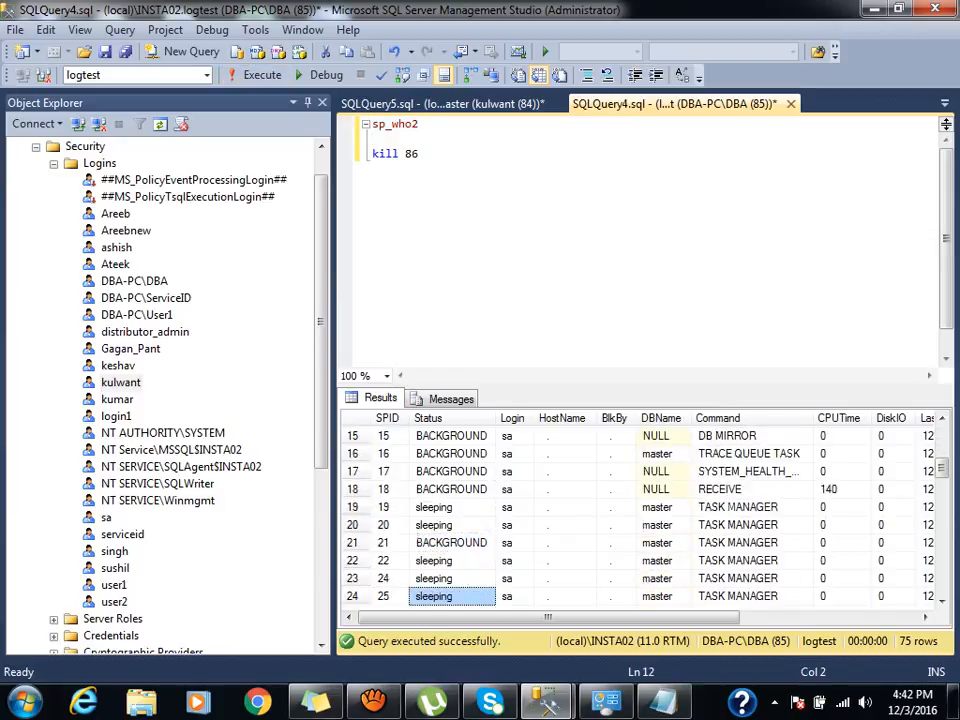
key("Down")
key("Down")
key("Down")
key("Down")
key("Down")
key("Down")
key("Down")
key("Down")
key("Down")
key("Right")
key("Right")
key("Right")
key("Right")
key("Right")
key("Right")
key("Right")
key("Right")
key("Right")
key("Right")
key("Right")
key("Down")
key("Down")
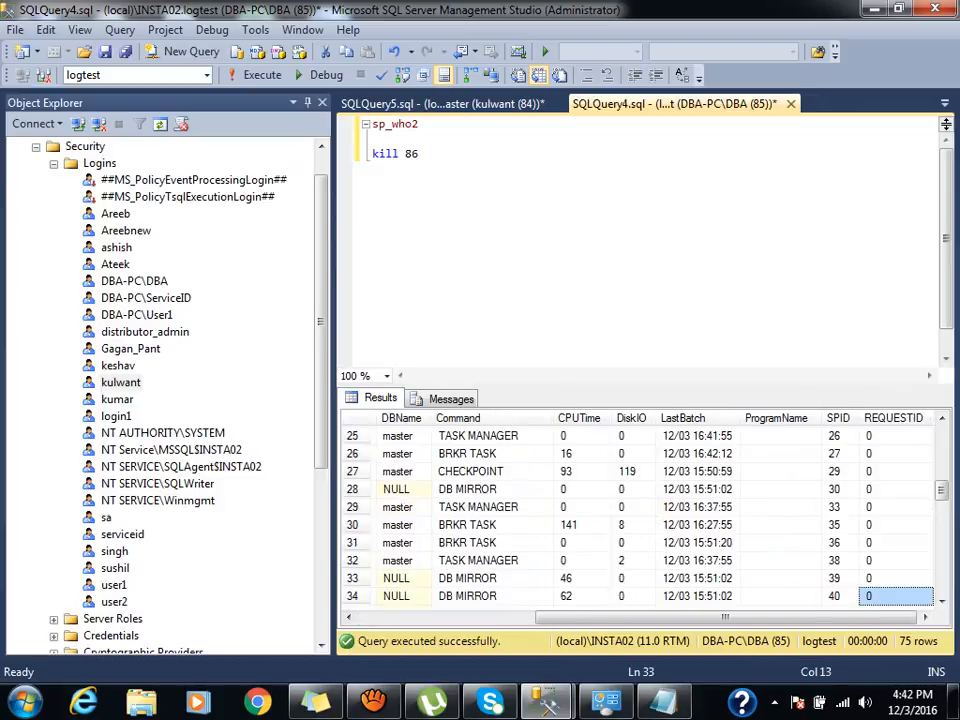
key("Down")
key("Down")
key("Down")
key("Down")
key("Down")
key("Down")
key("Down")
key("Down")
key("Down")
key("Down")
key("Down")
key("Down")
key("Down")
key("Down")
key("Down")
key("Down")
key("Down")
key("Down")
key("Down")
key("Down")
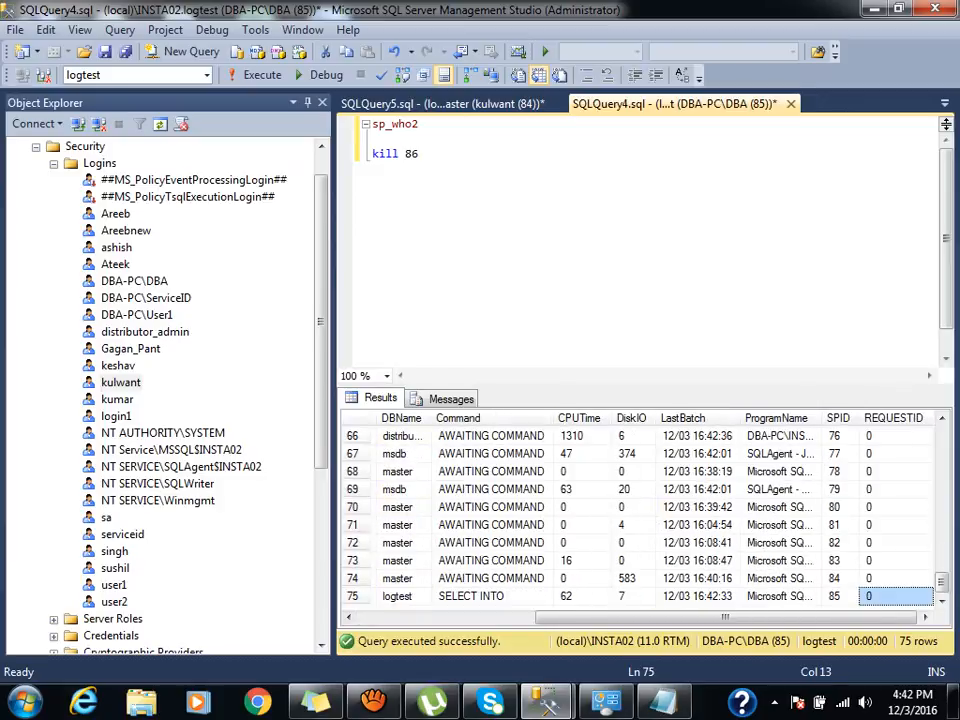
key("Left")
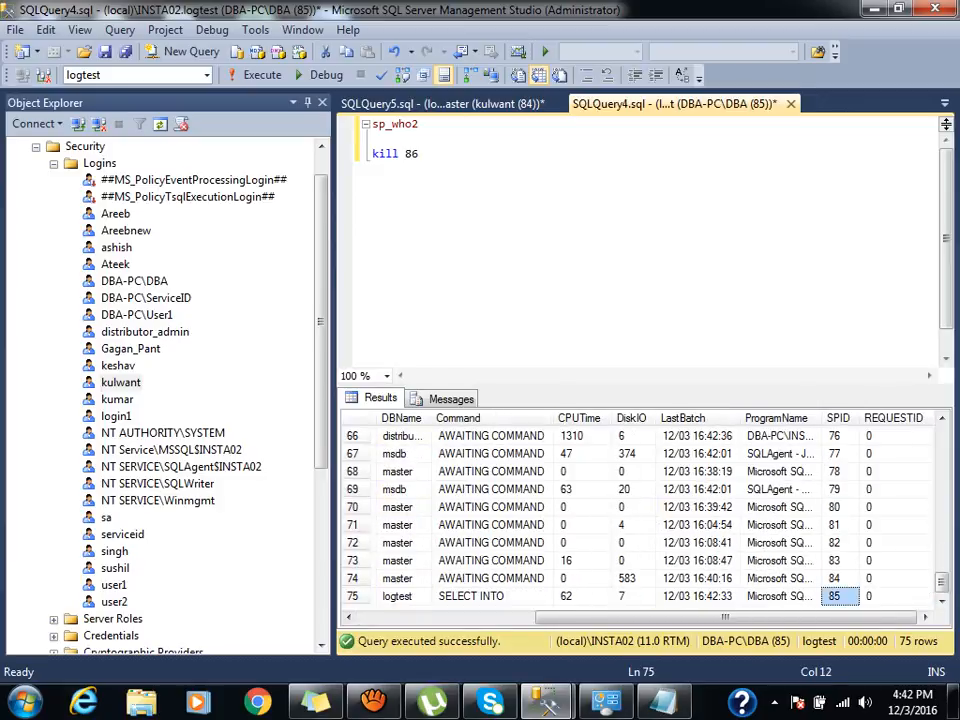
key("Left")
key("Left")
key("Left")
key("Left")
key("Left")
key("Left")
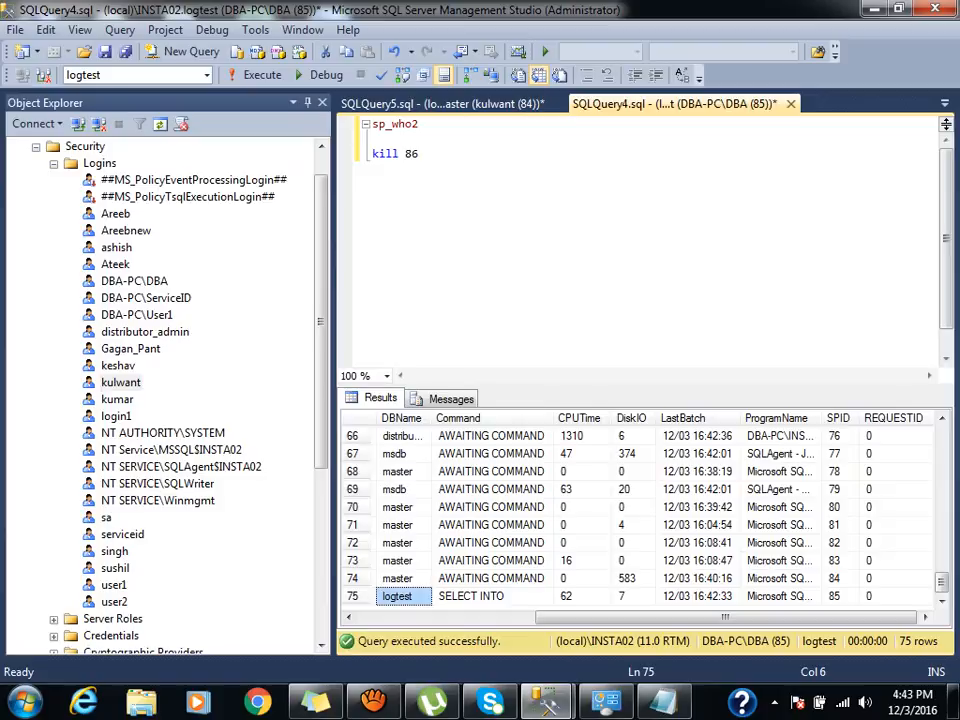
left_click(353, 596)
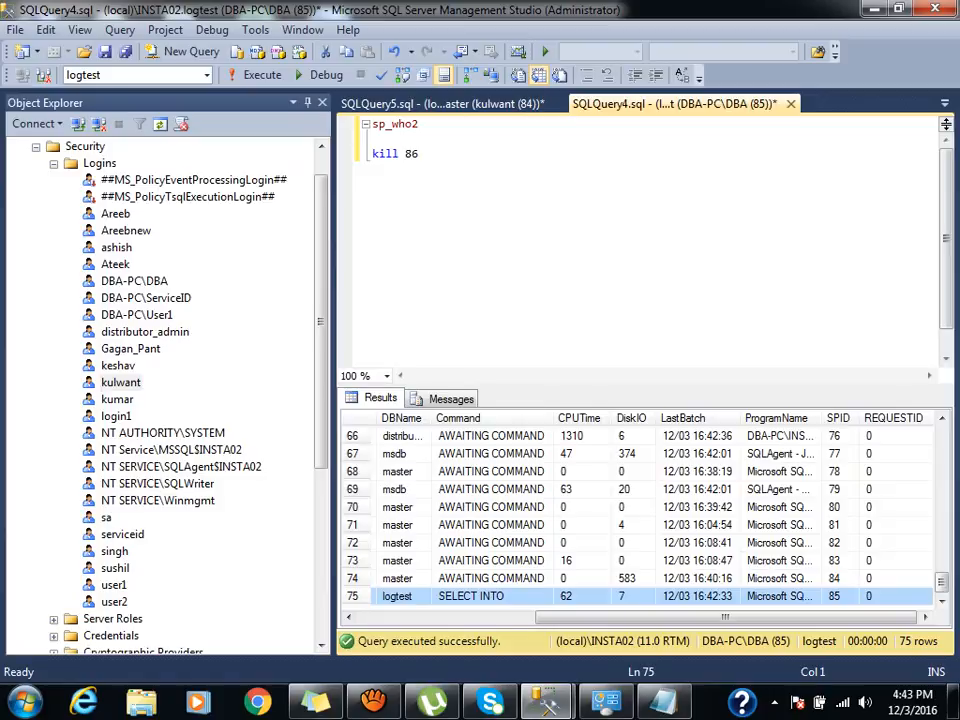
left_click(353, 543)
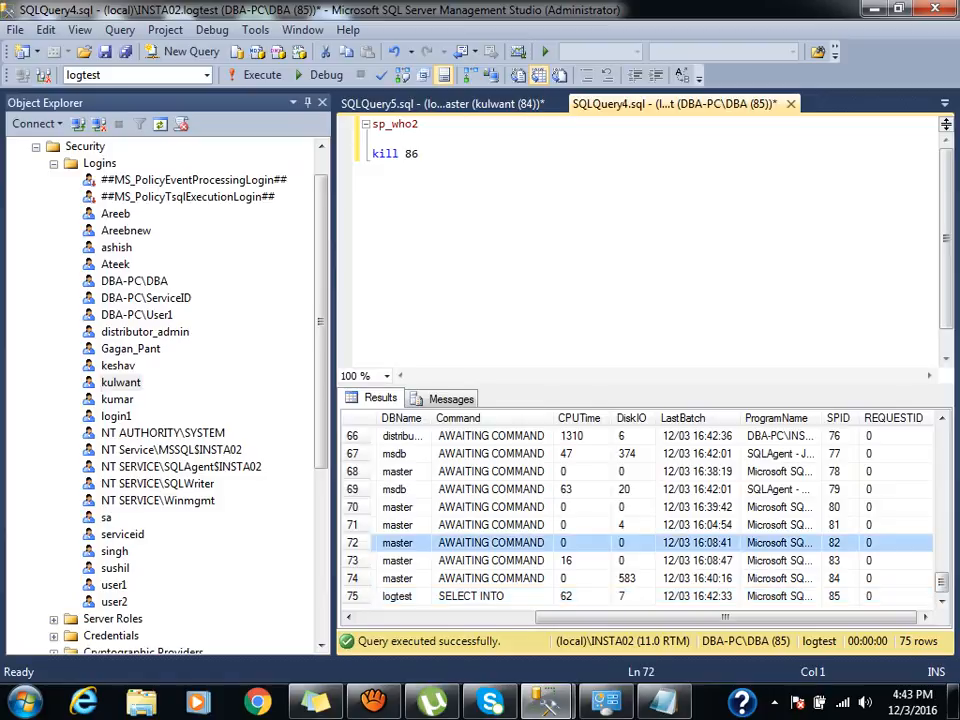
Change the command to 'kill 72', select it, and switch to the test login's query window.
left_click(421, 154)
key("BackSpace")
key("BackSpace")
type("72")
key("shift+Home")
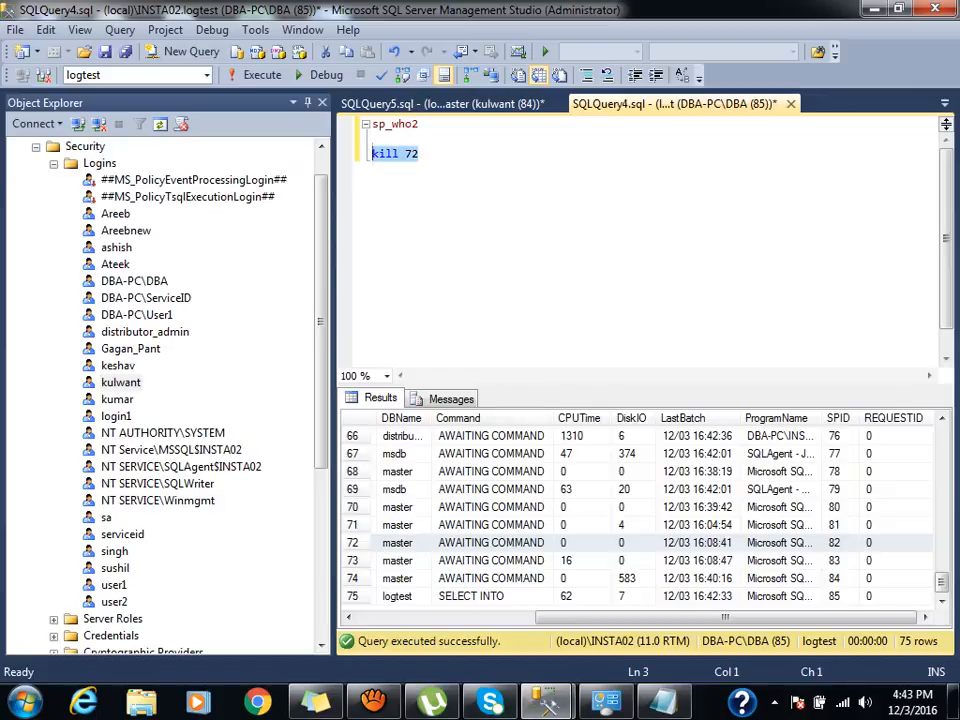
key("ctrl+Tab")
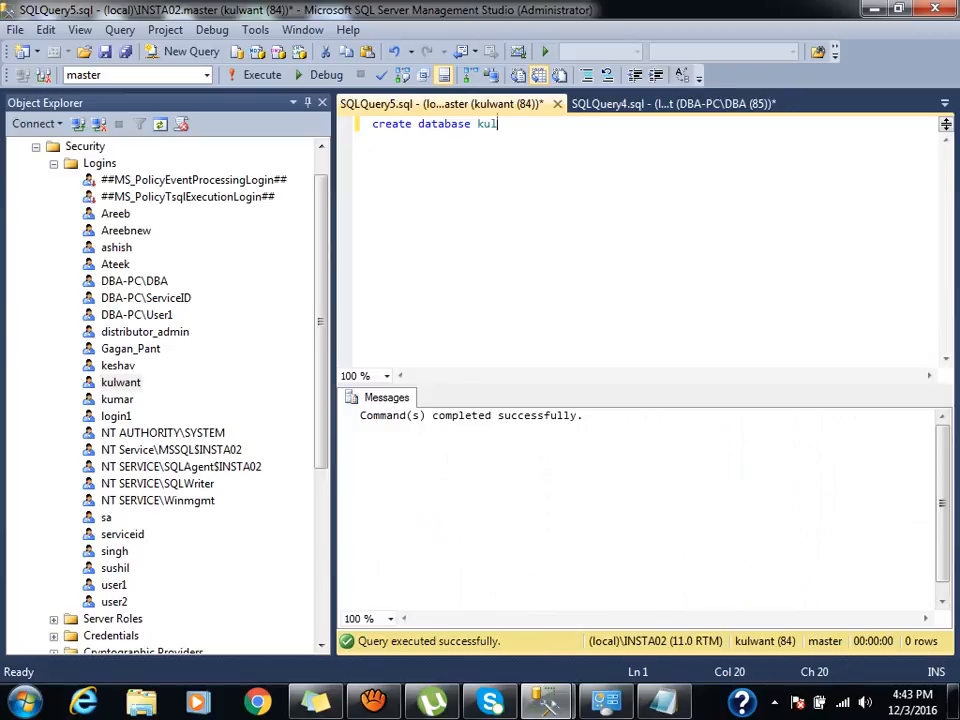
Run 'kill 72' alone as kulwant; it fails with Msg 6102 for lack of KILL permission.
key("Return")
key("Return")
key("Return")
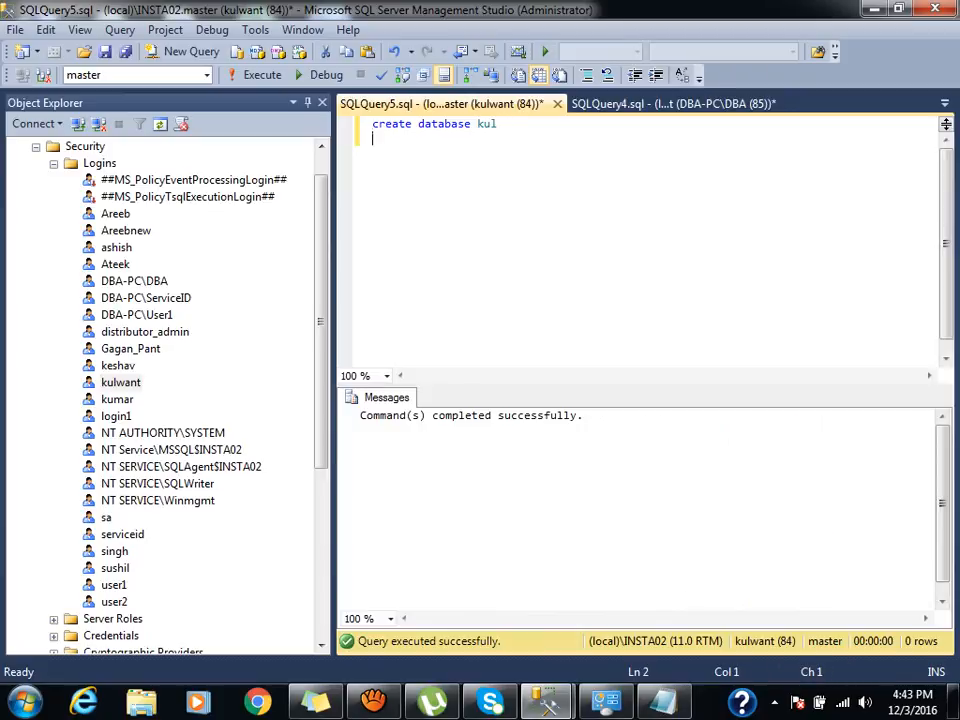
type("kill 72")
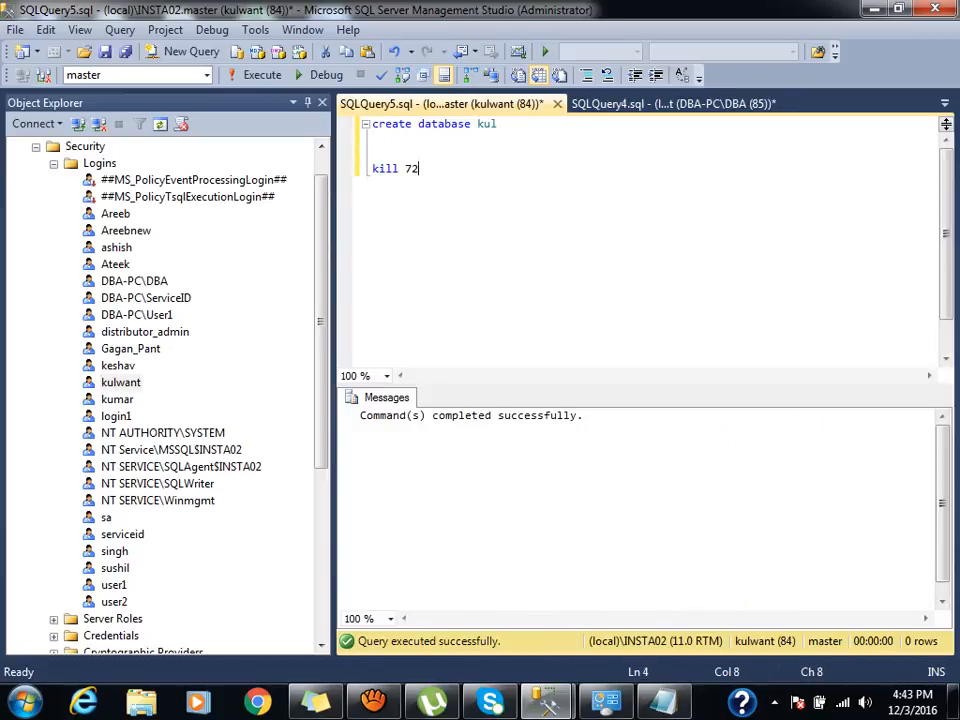
key("shift+Up")
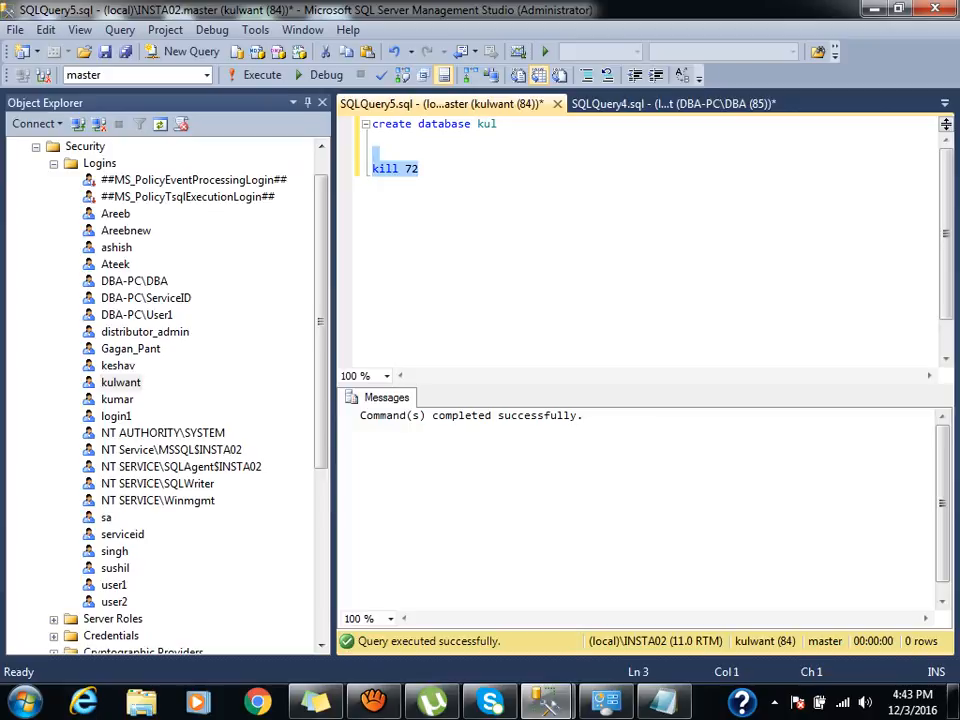
key("F5")
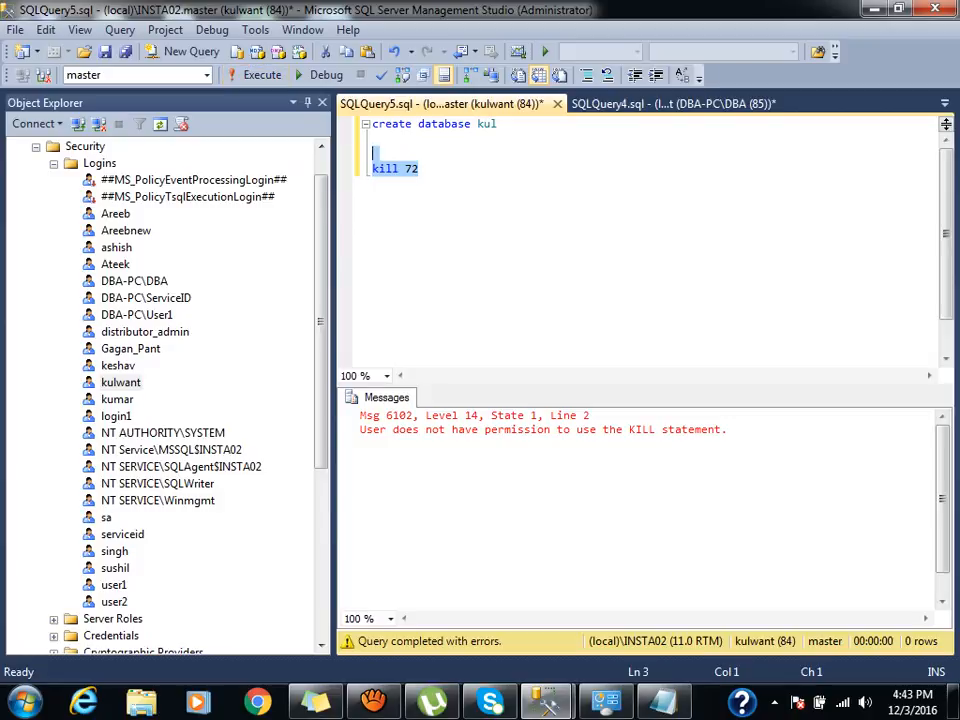
Save kulwant's new processadmin server role and rerun kill 72, which now succeeds.
mouse_move(546, 700)
left_click(650, 590)
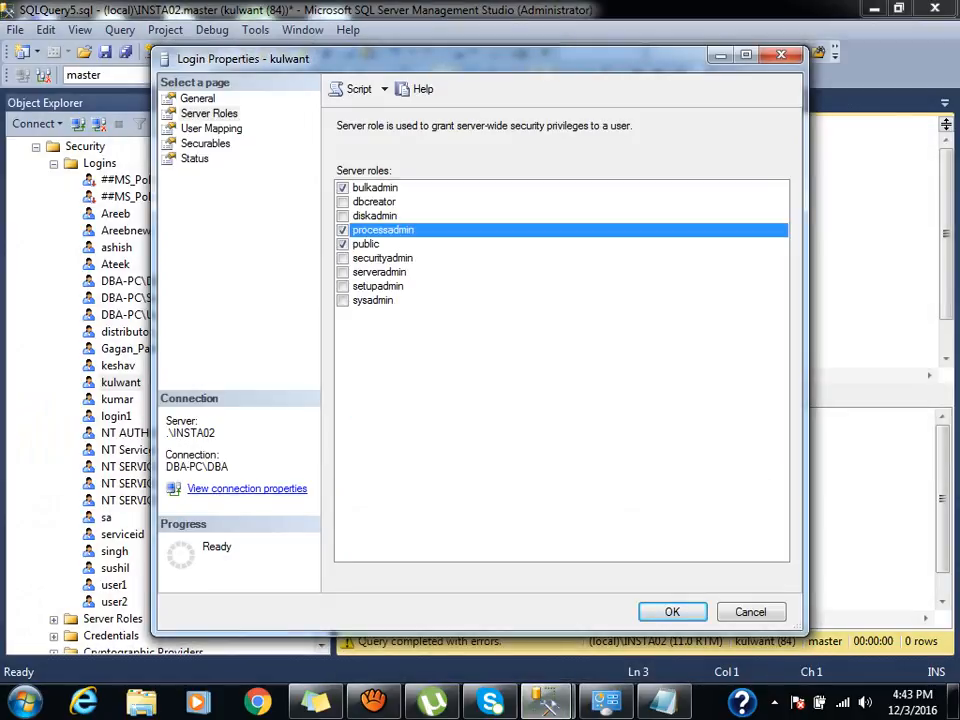
left_click(672, 612)
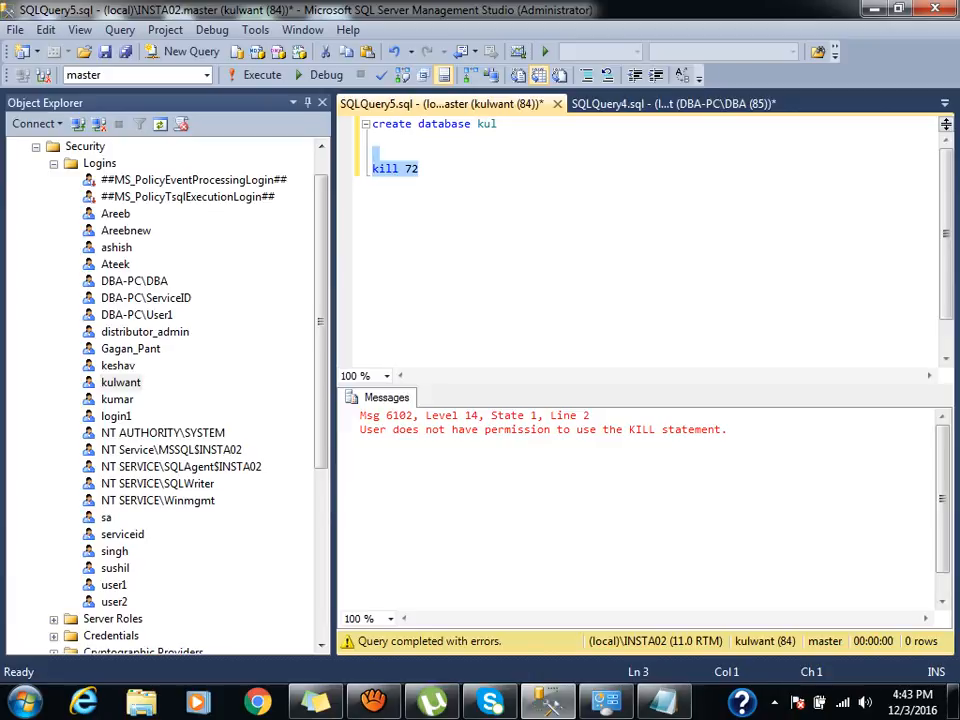
left_click(255, 75)
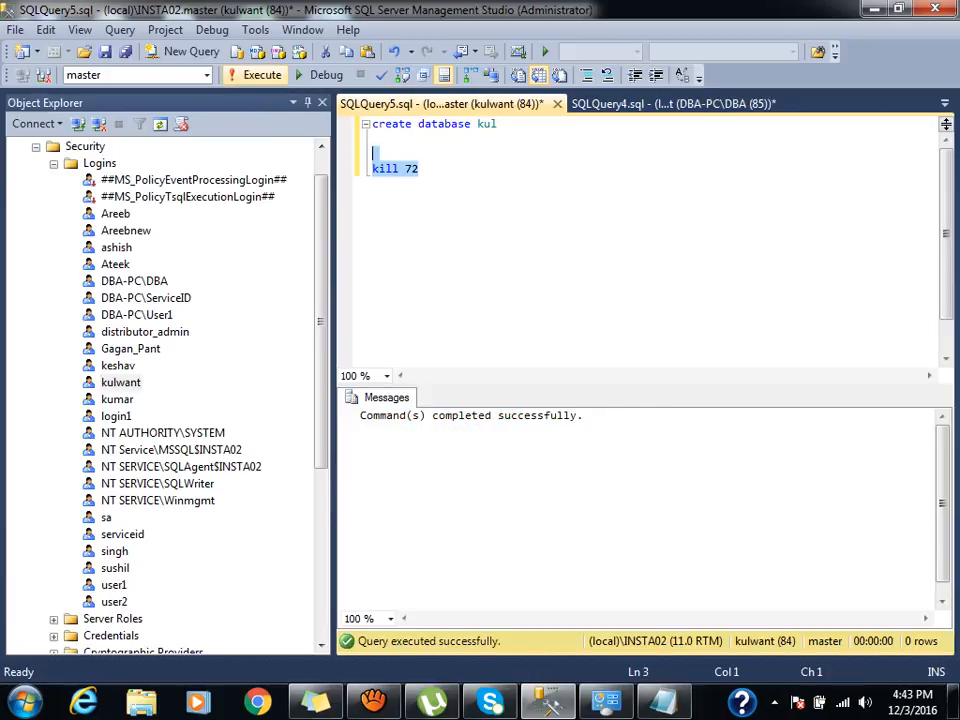
left_click(146, 298)
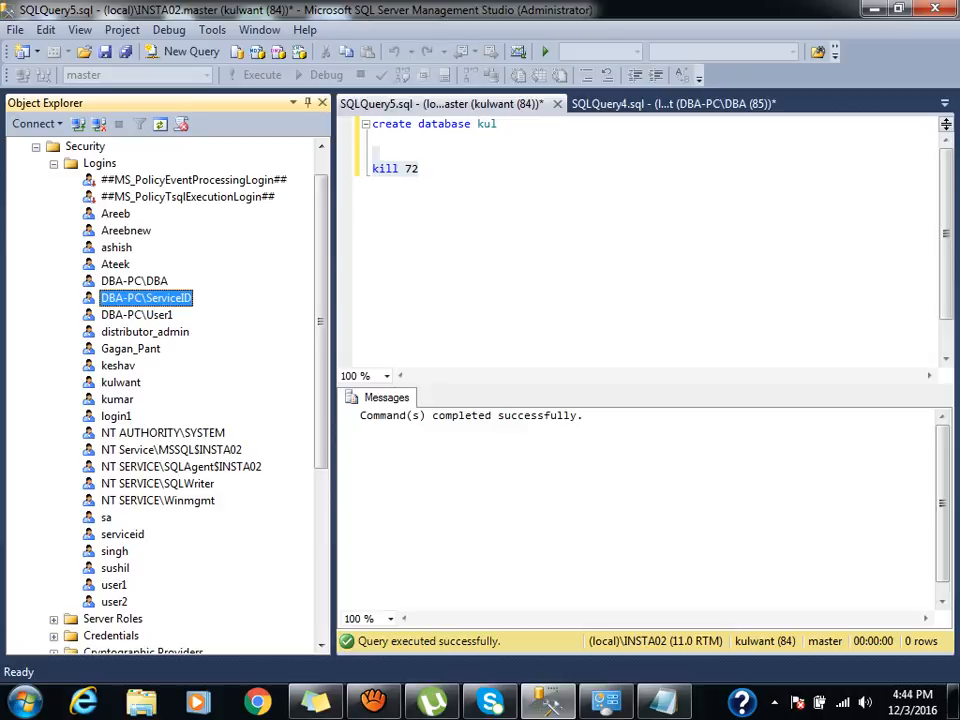
Check kulwant's user mapping, then untick bulkadmin and processadmin so only public remains.
double_click(121, 382)
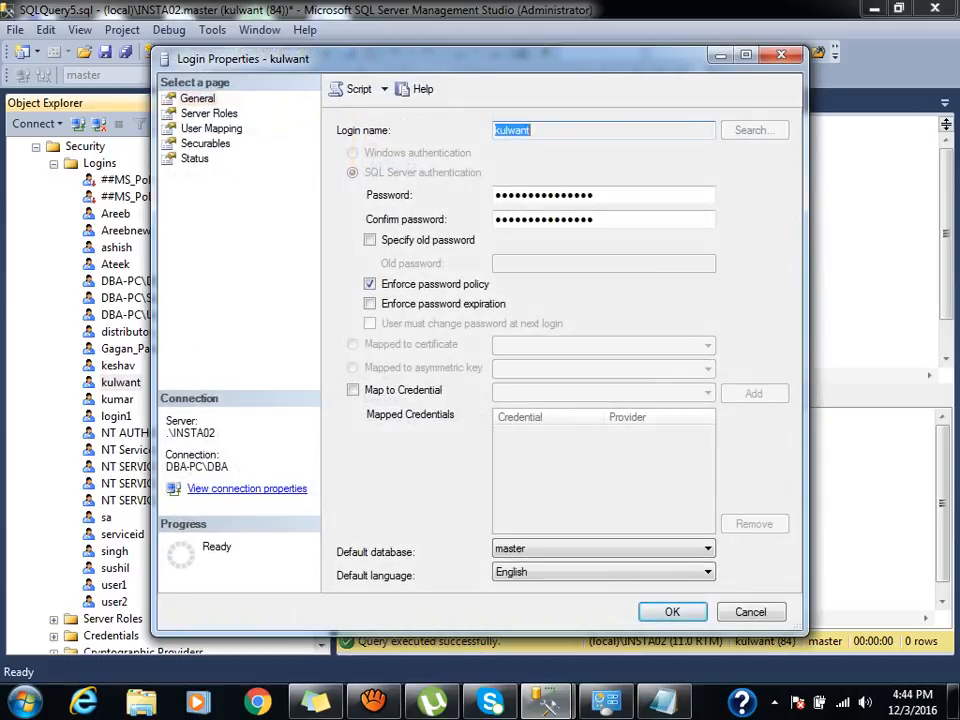
left_click(211, 129)
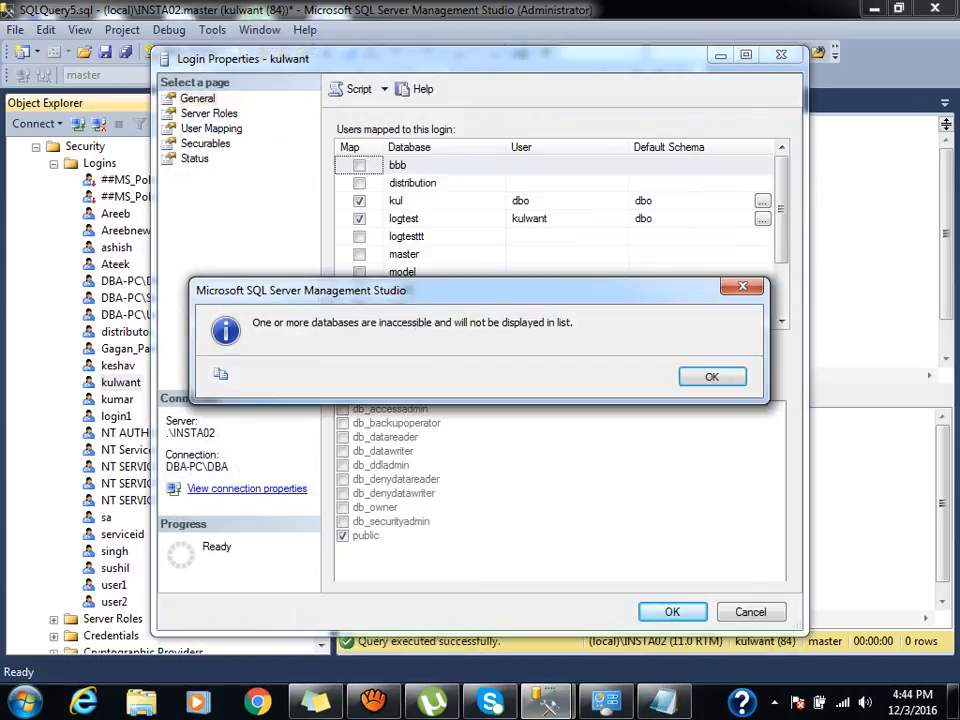
left_click(712, 377)
left_click(209, 114)
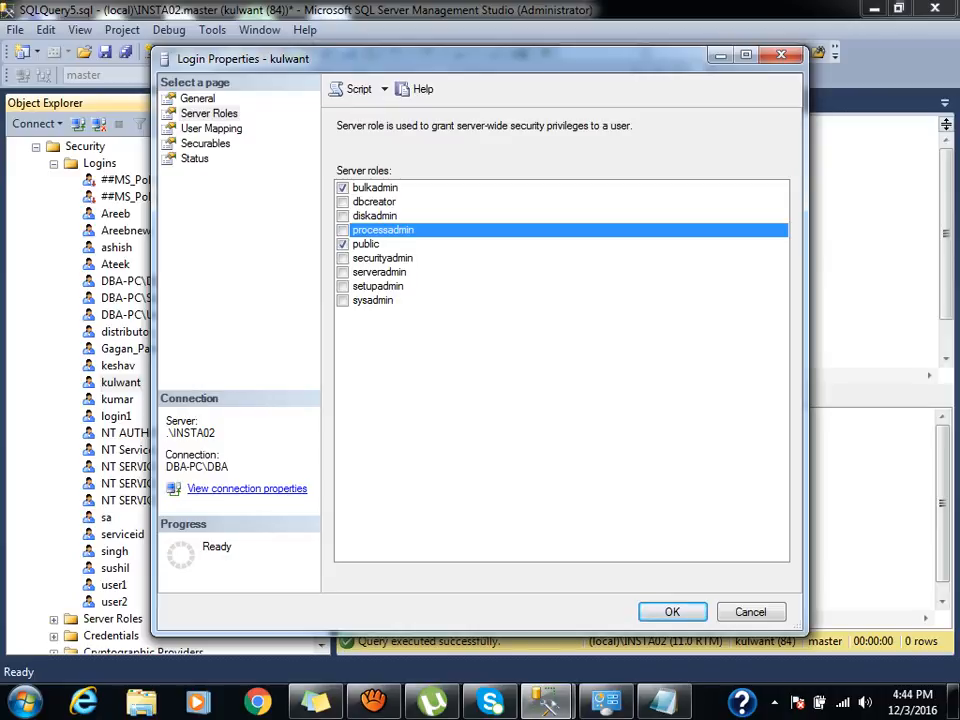
left_click(343, 188)
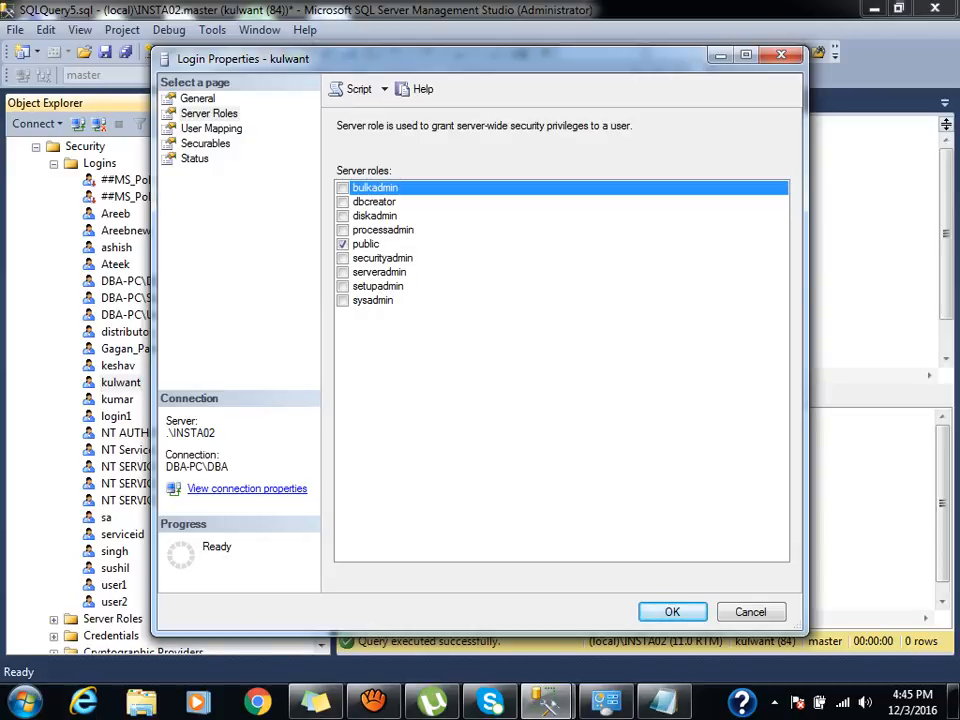
key("Return")
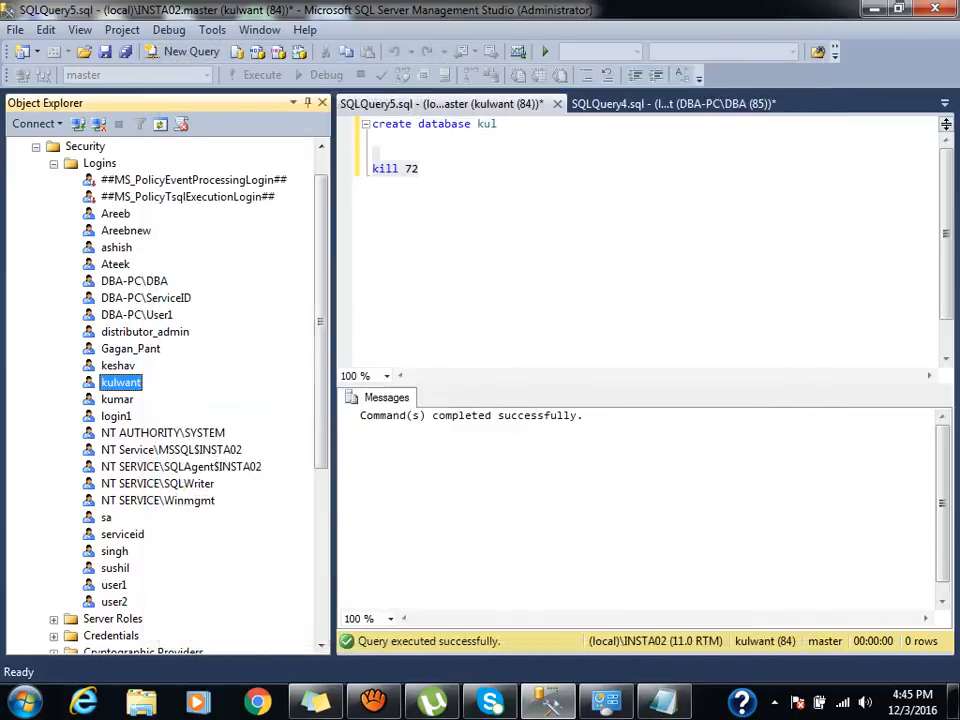
Collapse the admin tree and start a New Login under the restricted connection's Security > Logins.
key("Left")
key("Left")
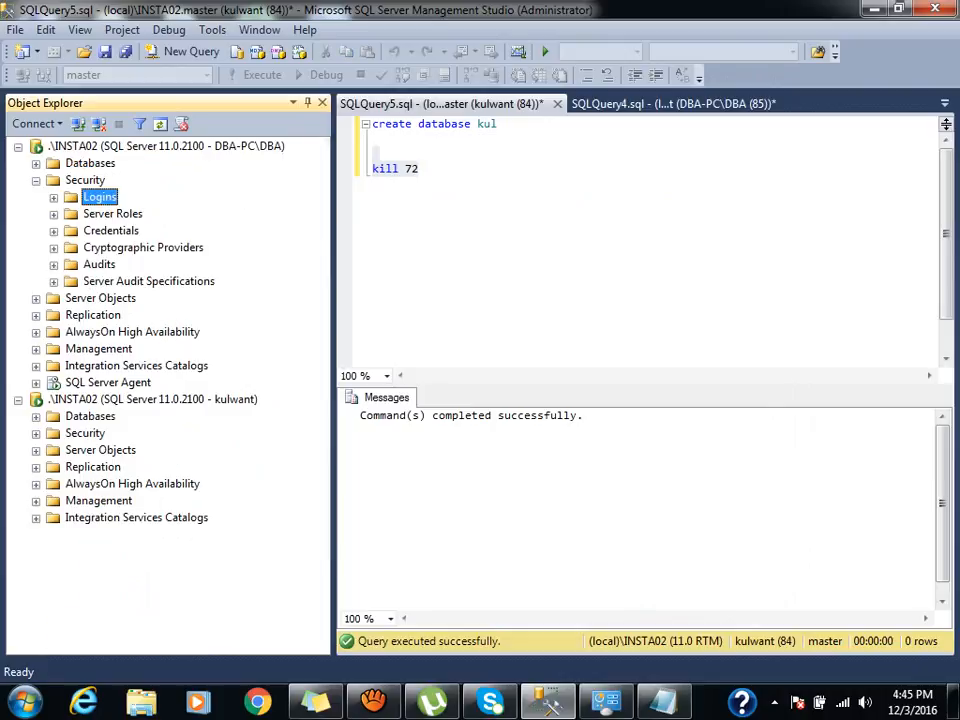
key("Left")
key("Left")
left_click(36, 332)
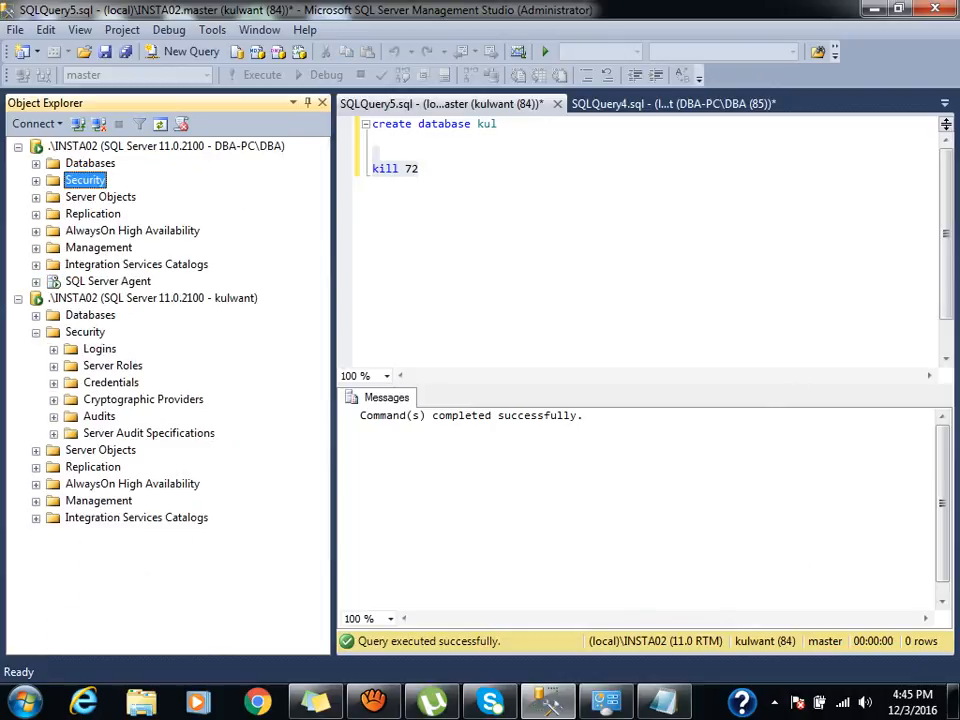
left_click(99, 348)
right_click(99, 348)
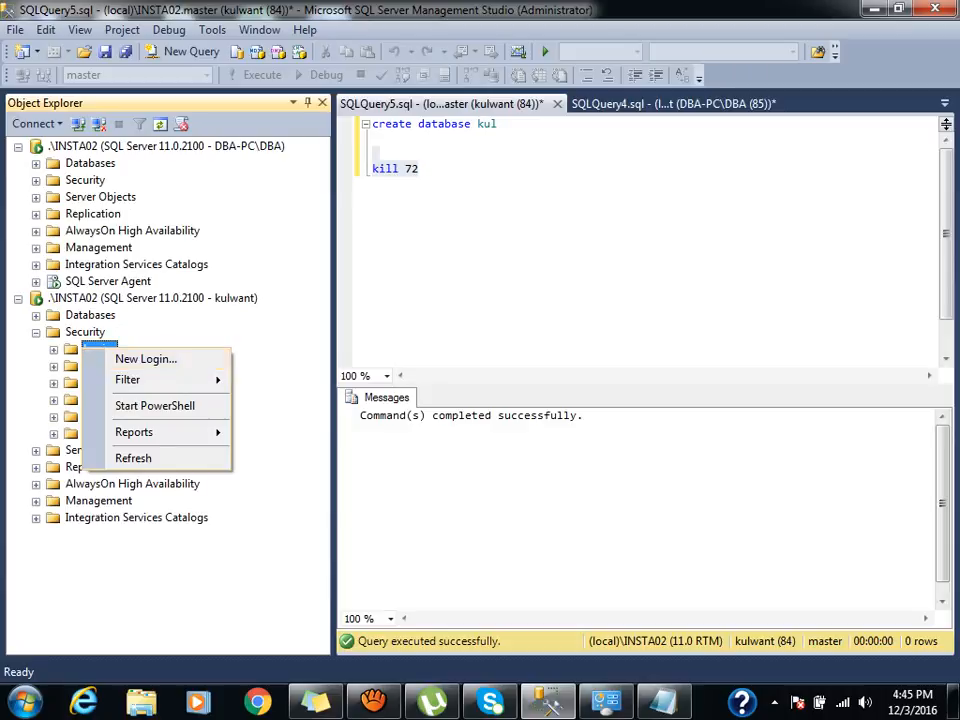
left_click(140, 358)
Define login abc with SQL Server authentication, a password, and password policy turned off.
type("abc")
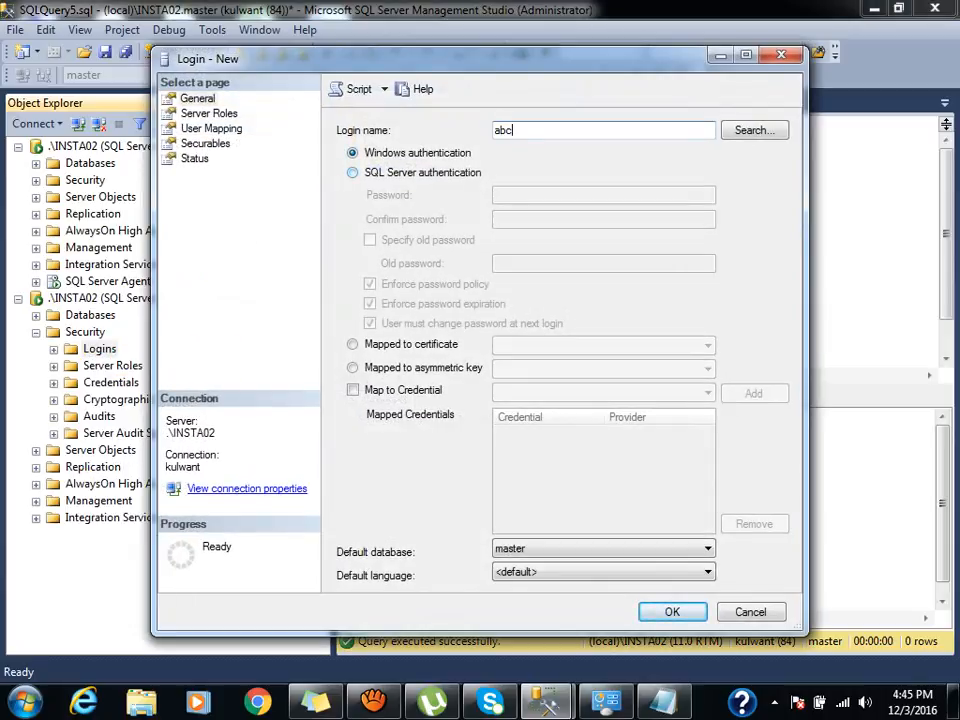
left_click(353, 173)
left_click(540, 195)
type("••••")
key("Tab")
type("••••")
left_click(370, 284)
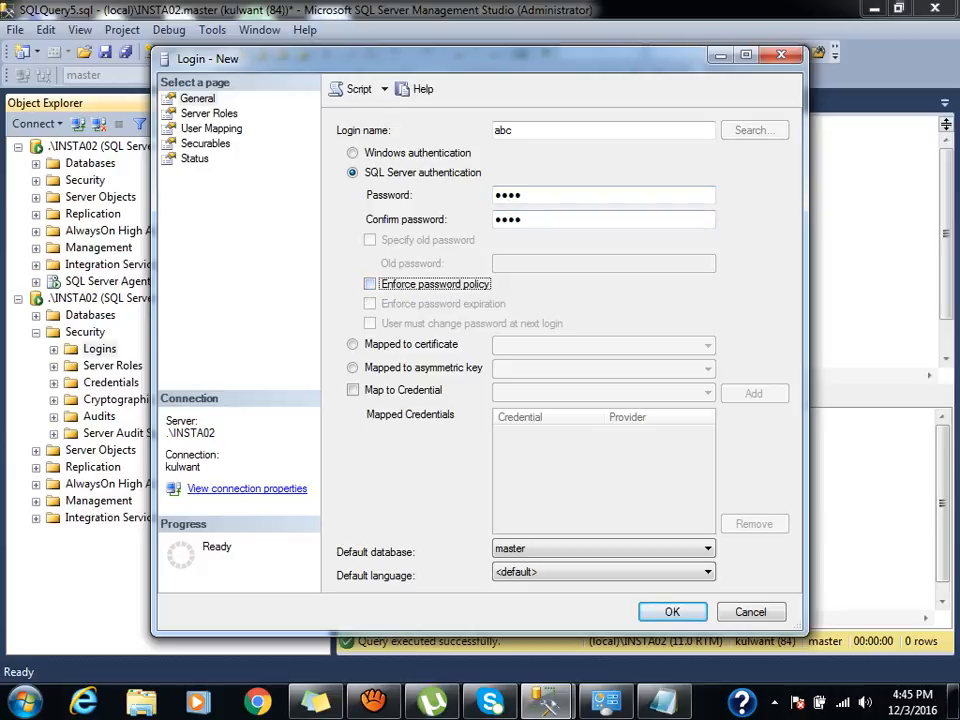
Script the CREATE LOGIN [abc] to a new query and run it; it fails with Msg 15247.
left_click(359, 89)
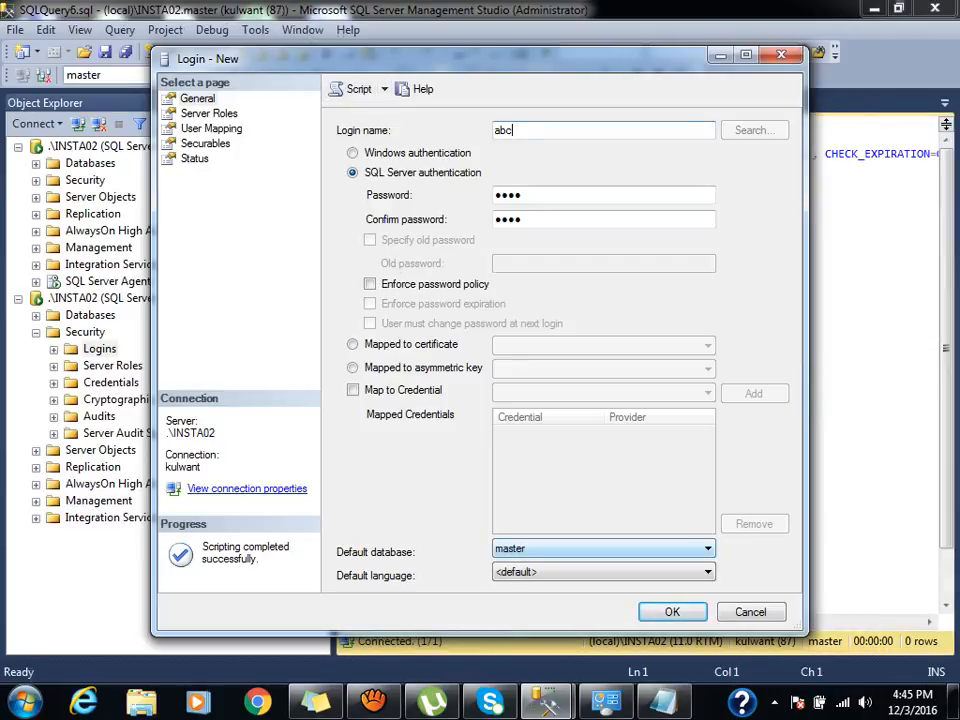
left_click(751, 612)
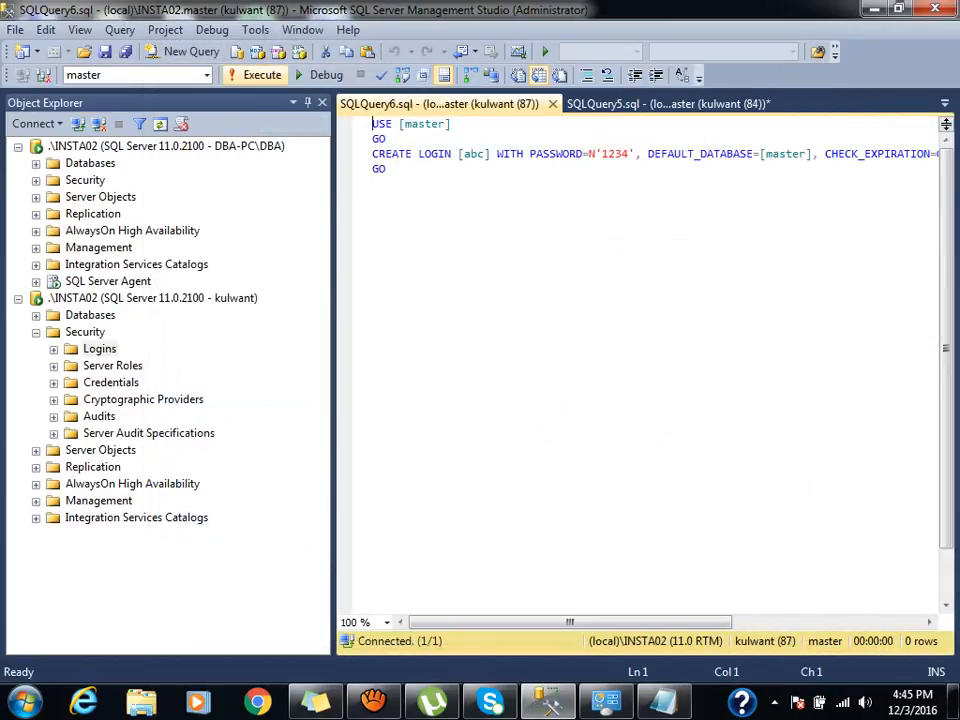
key("F5")
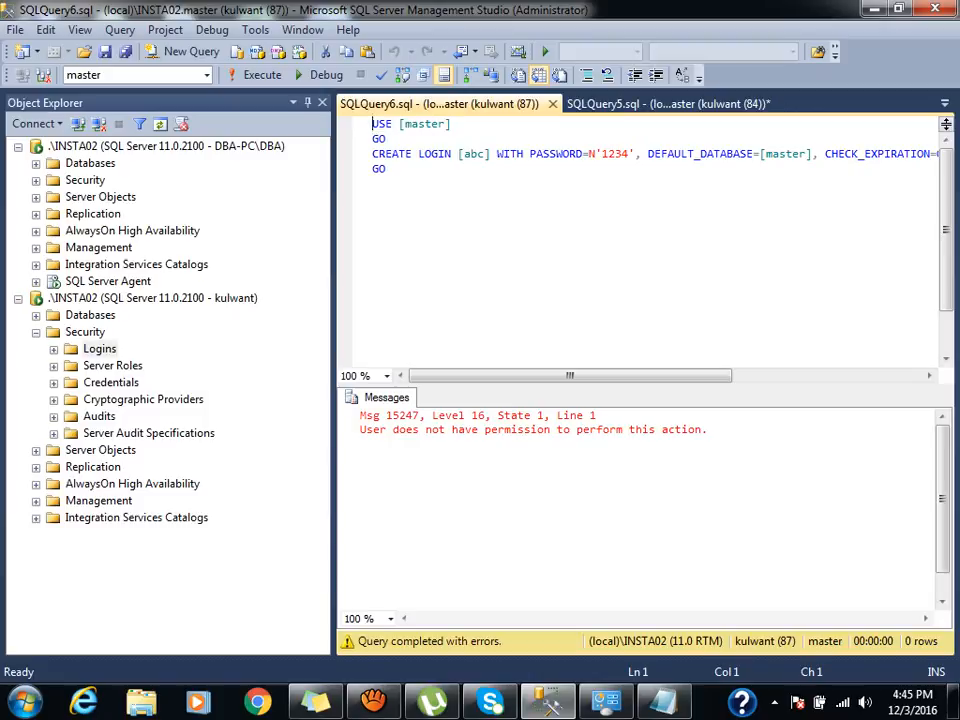
left_click(36, 181)
left_click(54, 198)
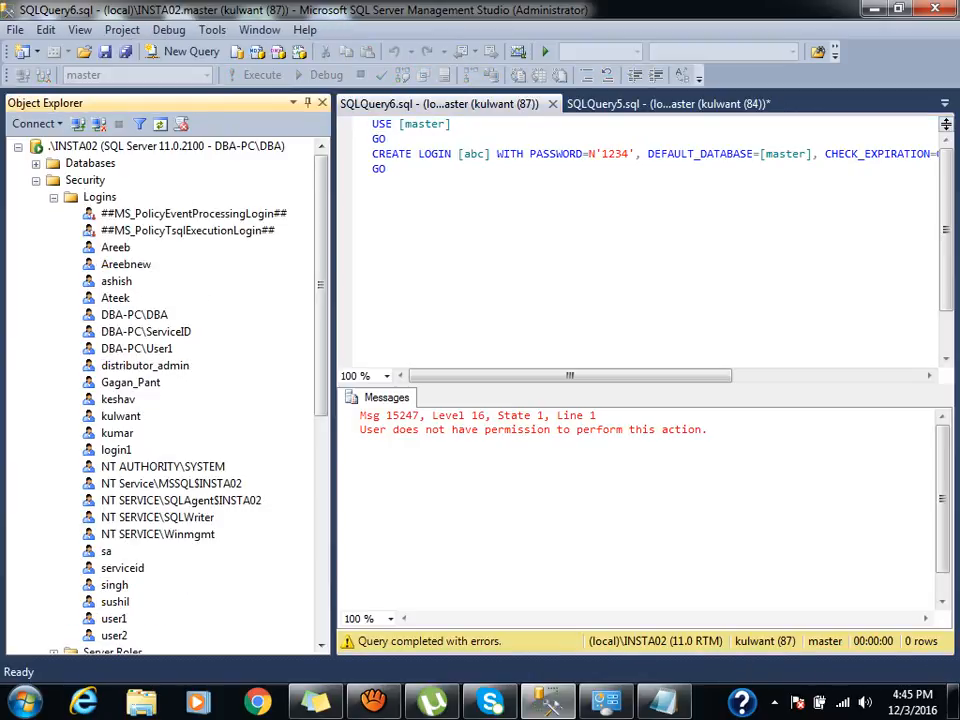
Toggle serveradmin, setupadmin and sysadmin on and off for kulwant, leaving only public.
double_click(121, 416)
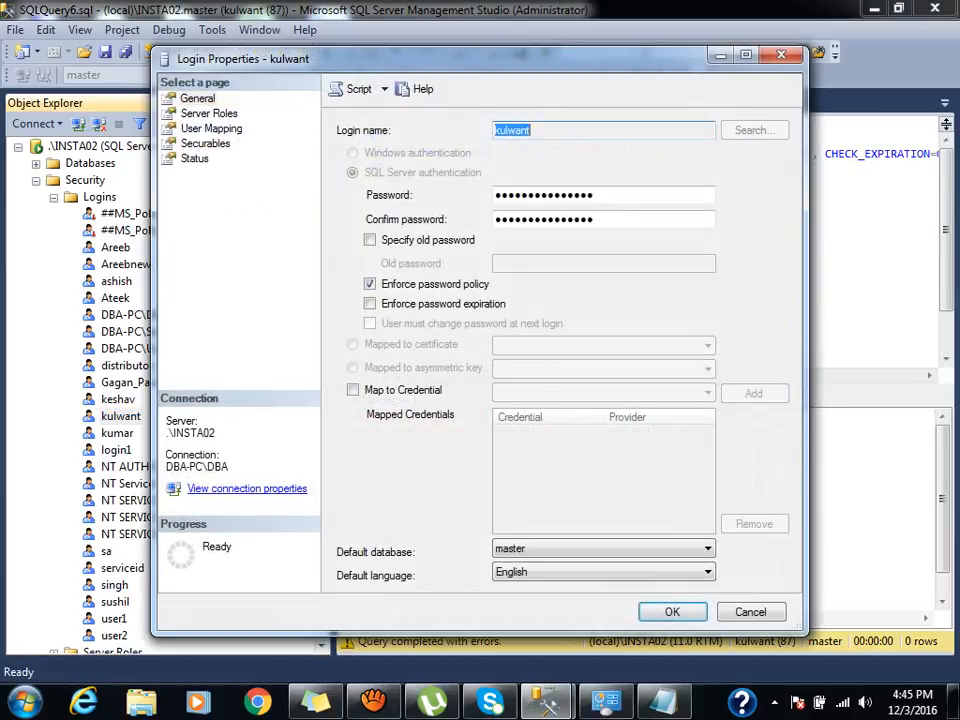
left_click(209, 114)
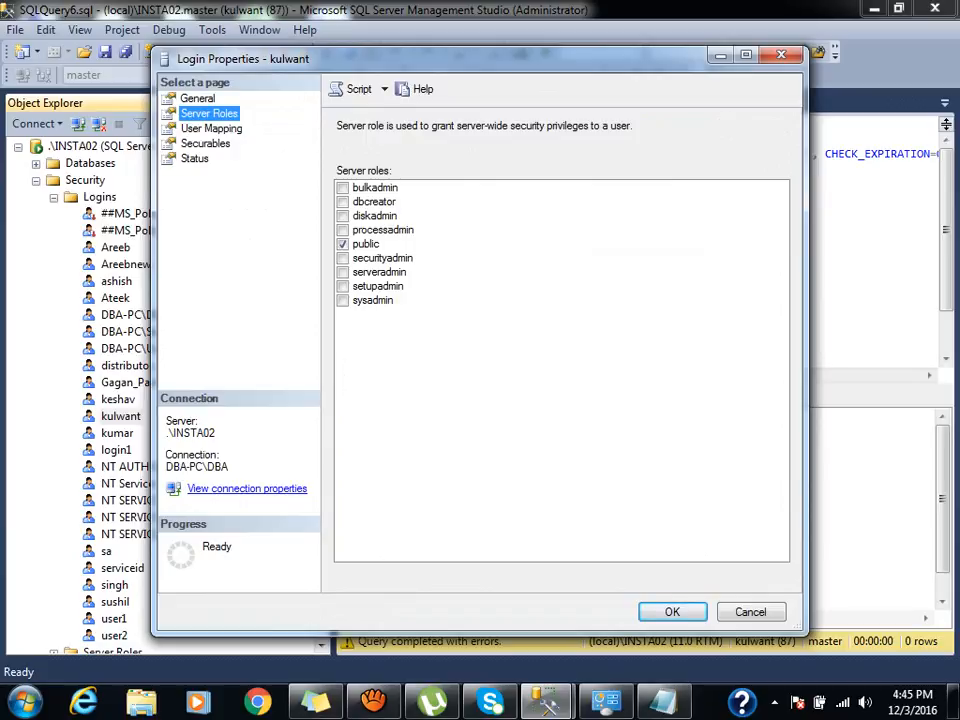
left_click(342, 272)
left_click(342, 272)
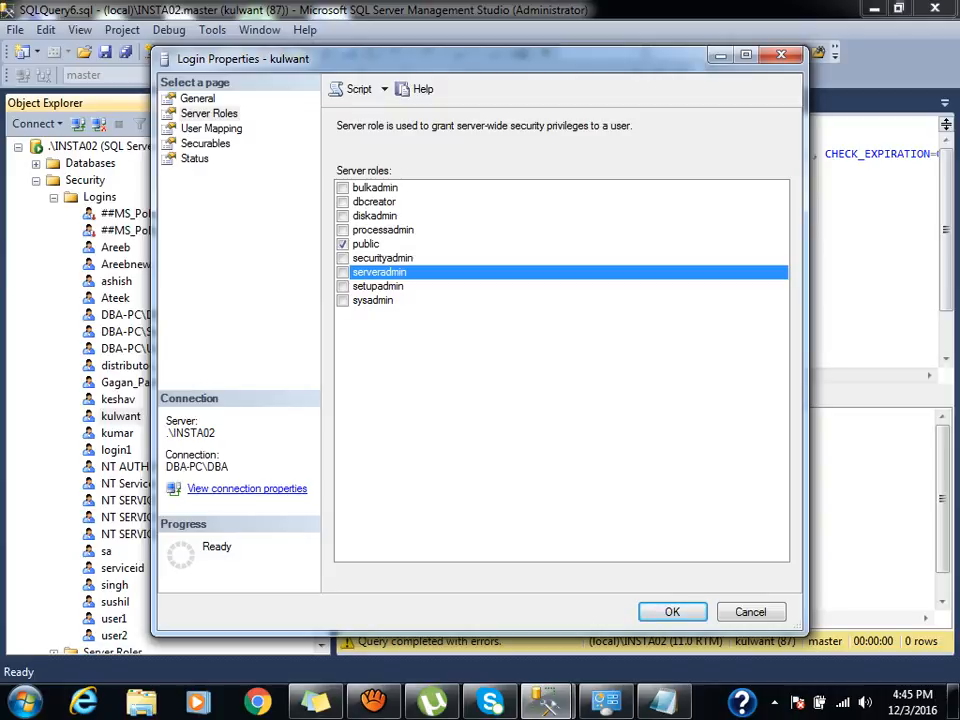
left_click(342, 286)
left_click(342, 286)
left_click(342, 286)
left_click(342, 286)
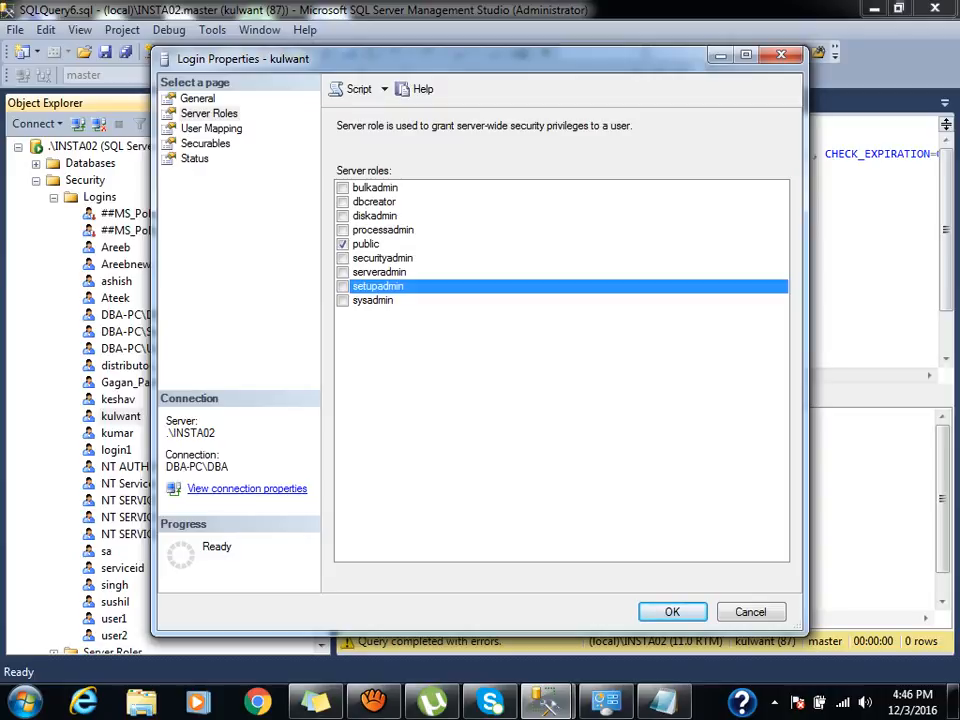
left_click(343, 300)
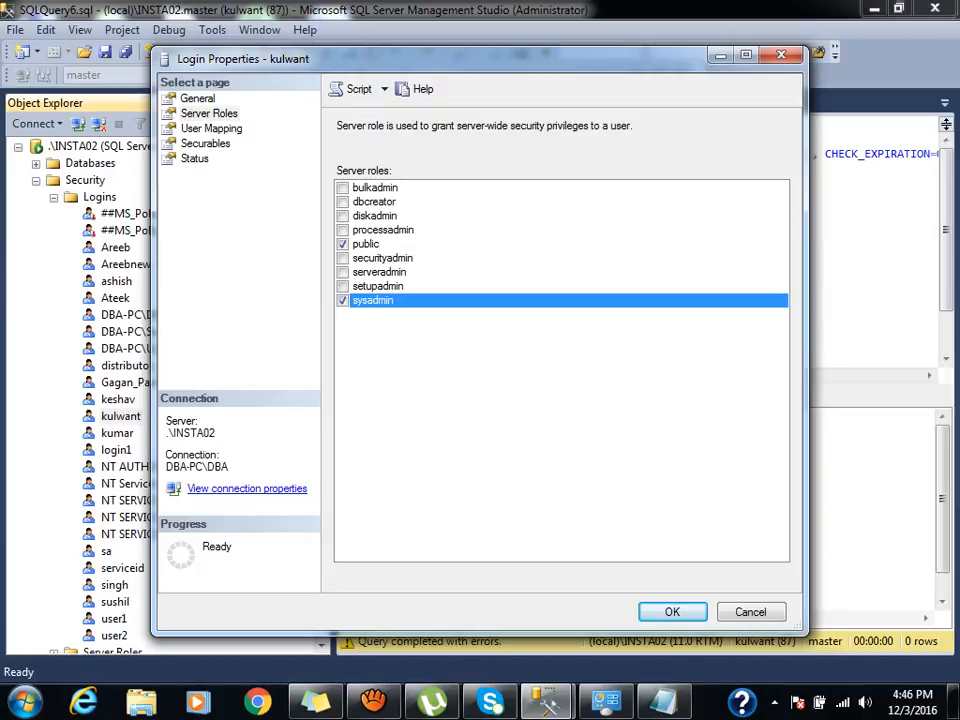
left_click(343, 300)
Check the user mapping, dismiss the inaccessible-databases notice and close the login properties.
left_click(211, 129)
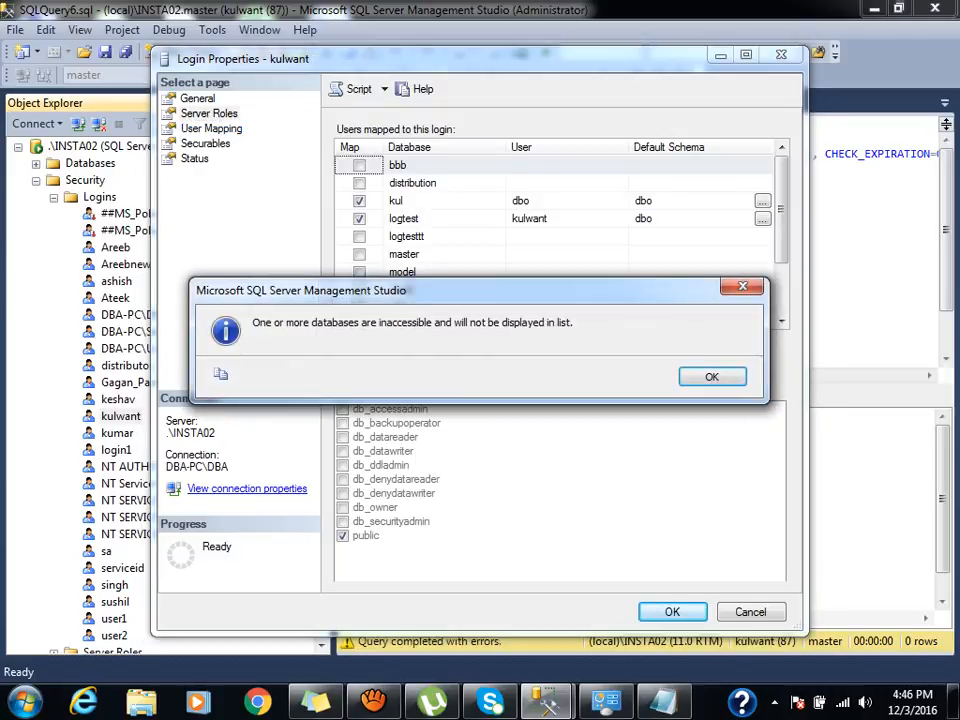
key("Return")
key("Escape")
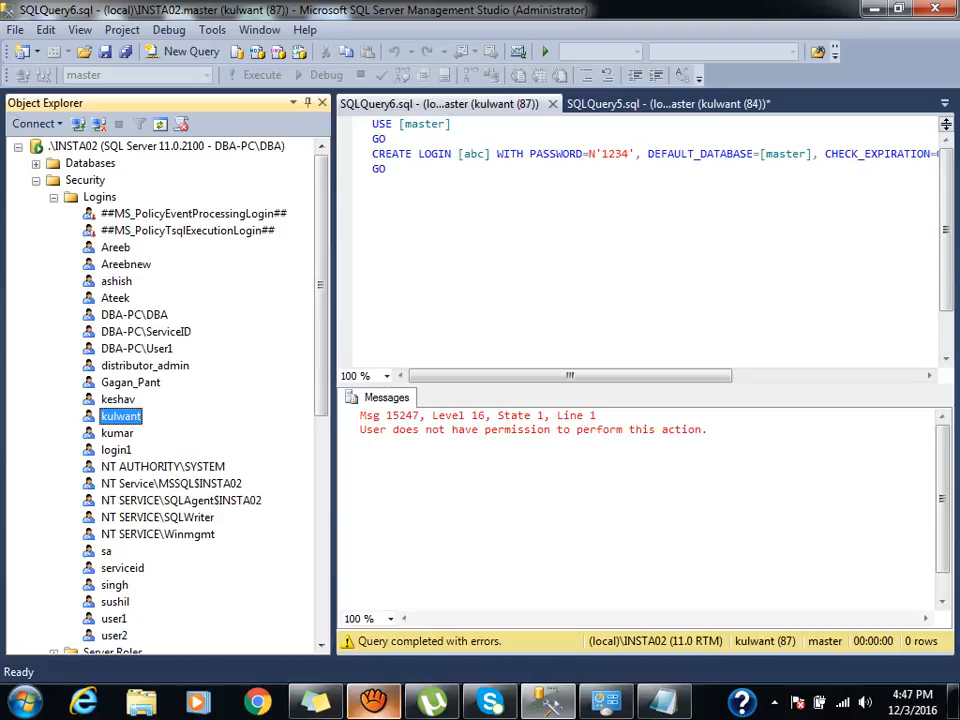
left_click(373, 702)
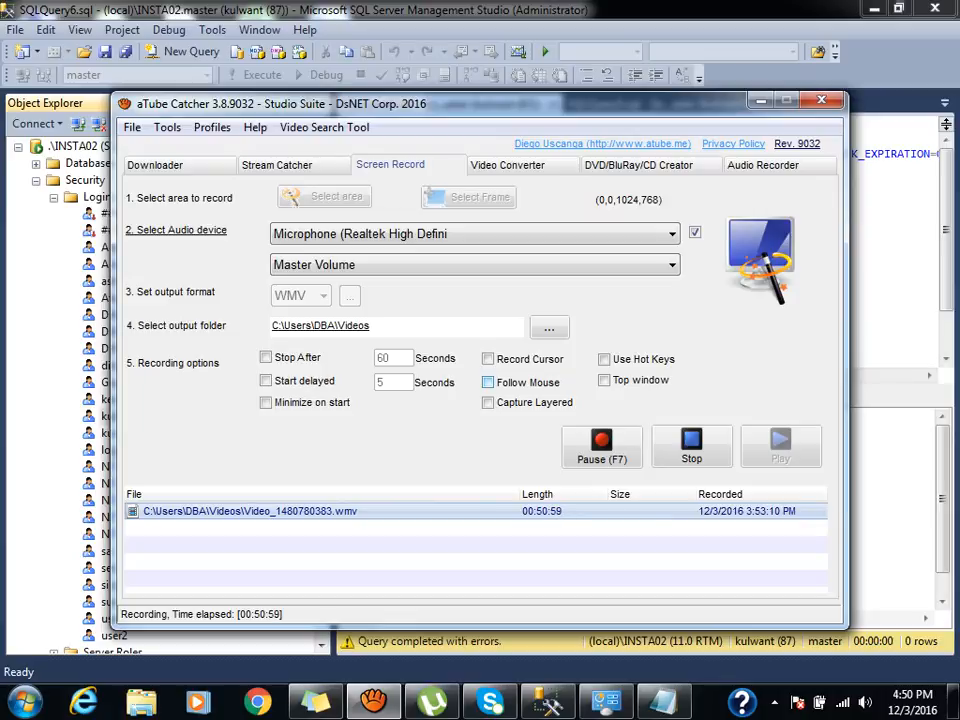
Bring Management Studio back in front of the aTube Catcher recorder with Alt+Tab.
key("alt+Tab")
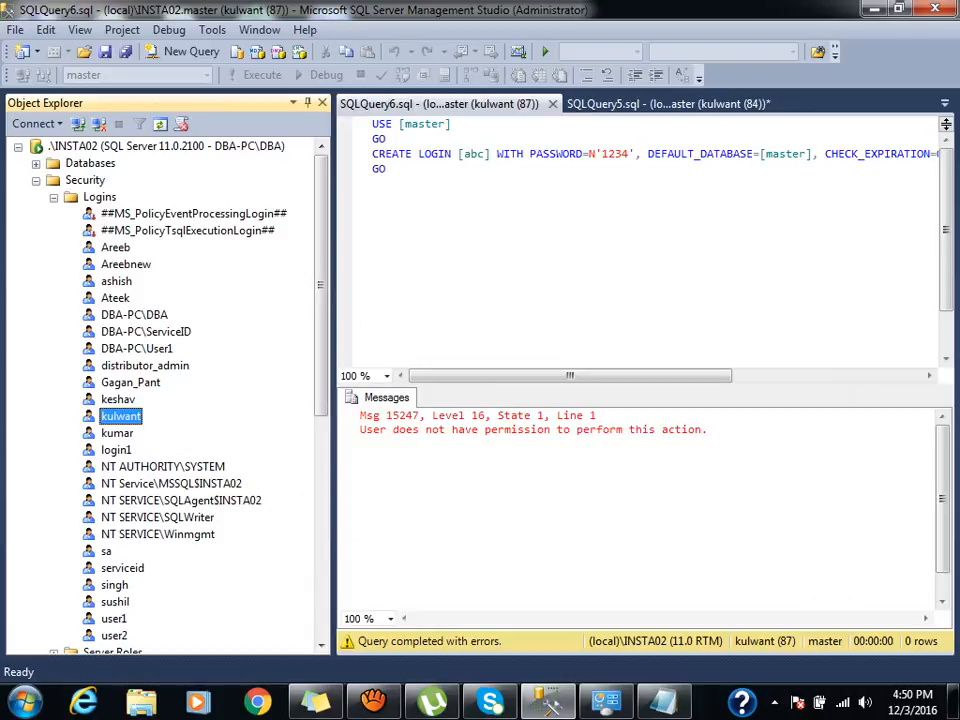
Browse the first server's logtest tables, selecting dbo.test and dbo.pkt1.
left_click(36, 181)
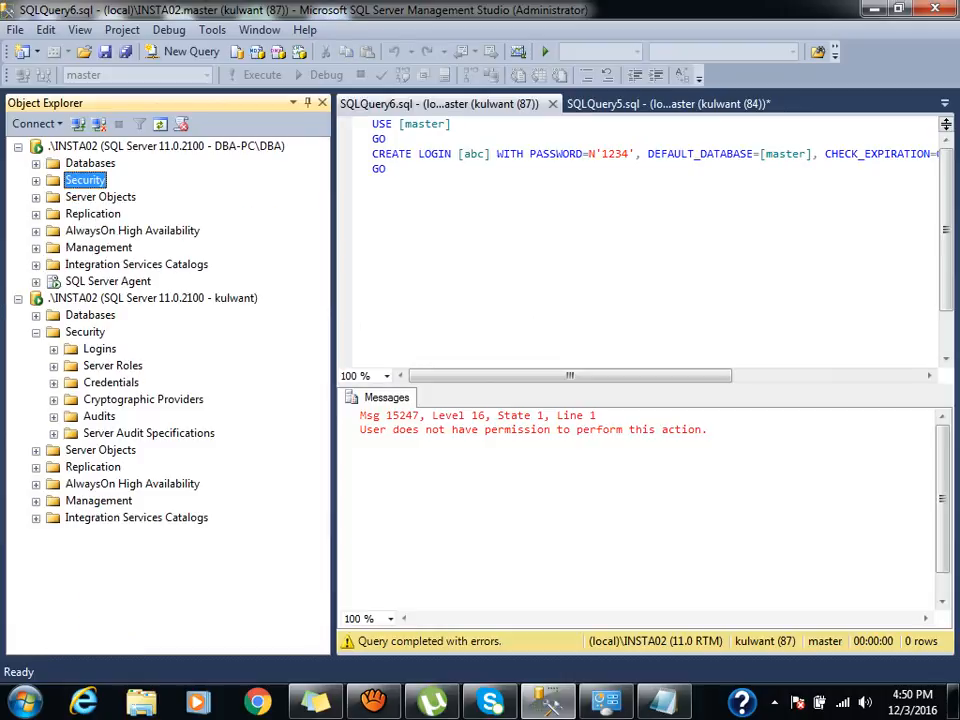
left_click(36, 164)
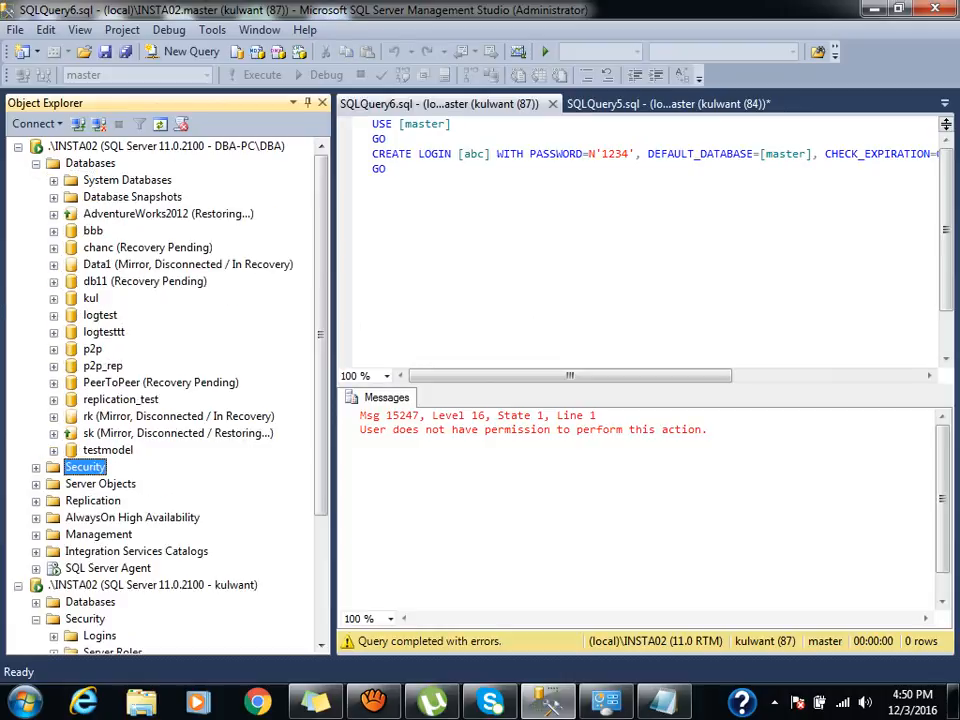
left_click(53, 315)
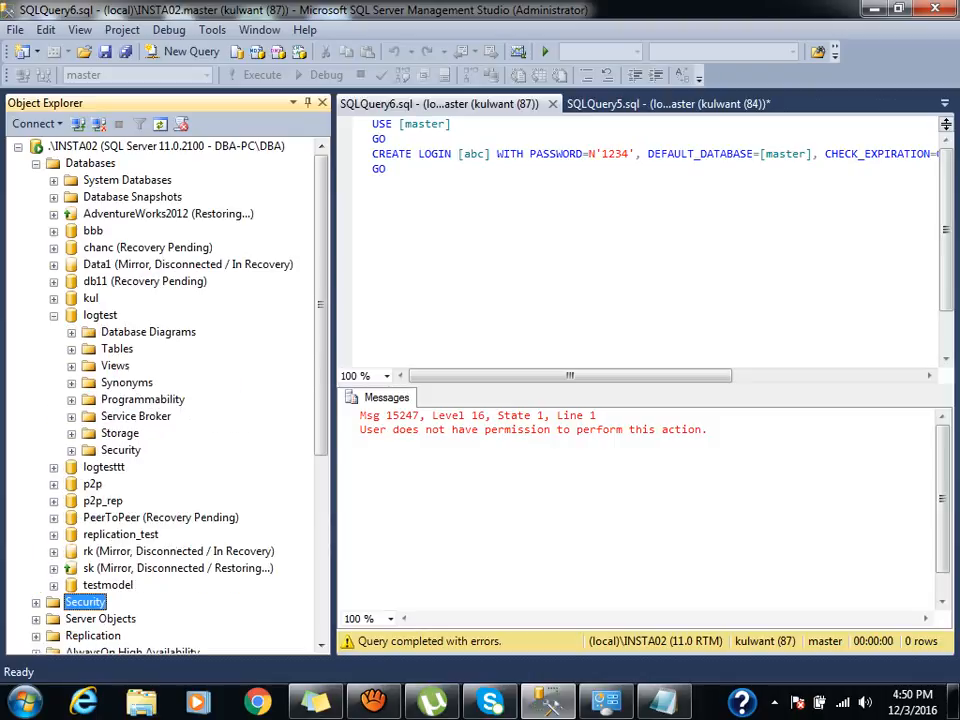
left_click(71, 349)
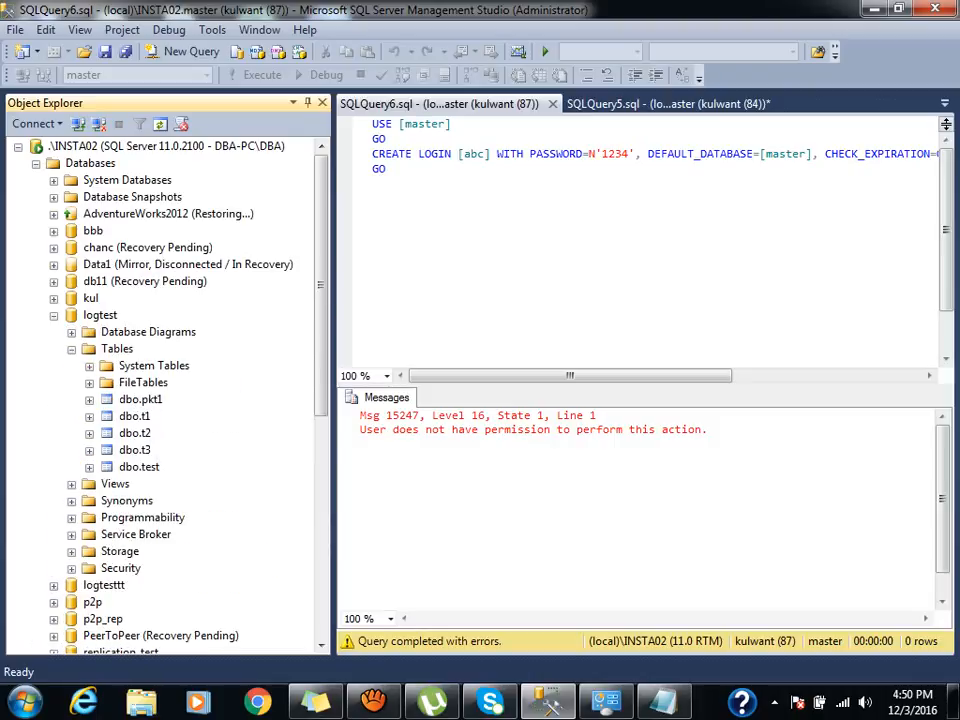
left_click(139, 467)
left_click(140, 400)
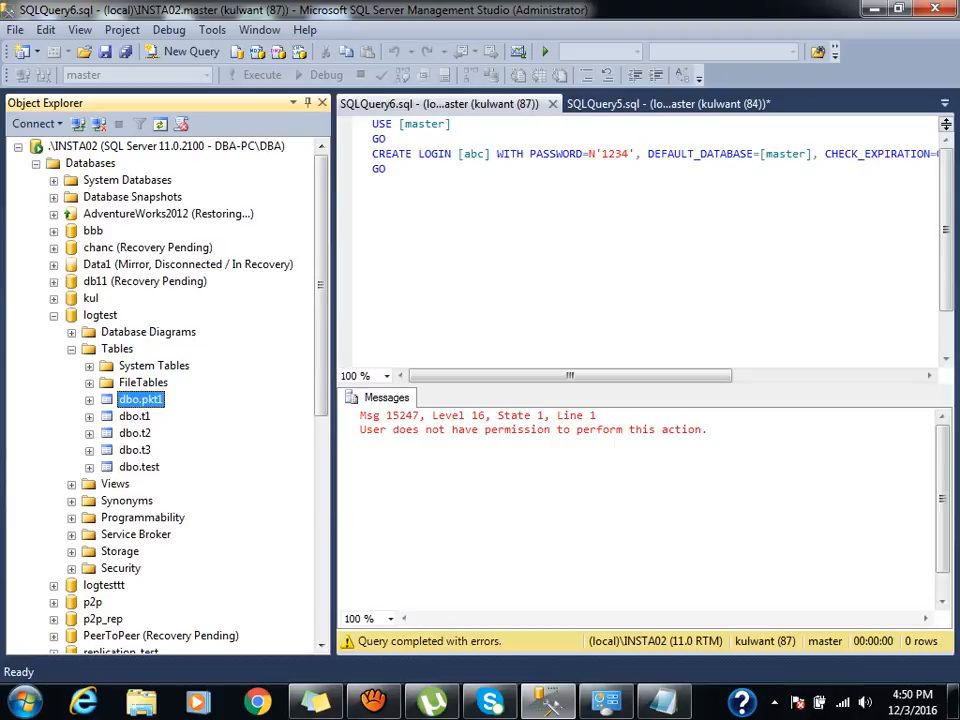
left_click(36, 164)
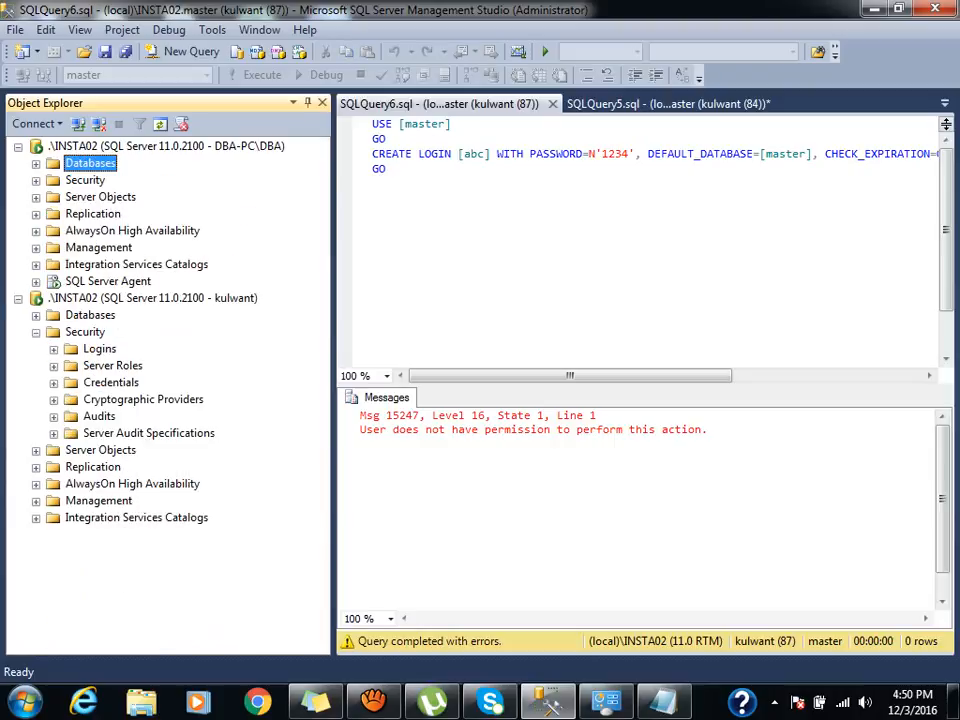
Open the test login's properties on its Server Roles page.
left_click(36, 333)
left_click(36, 181)
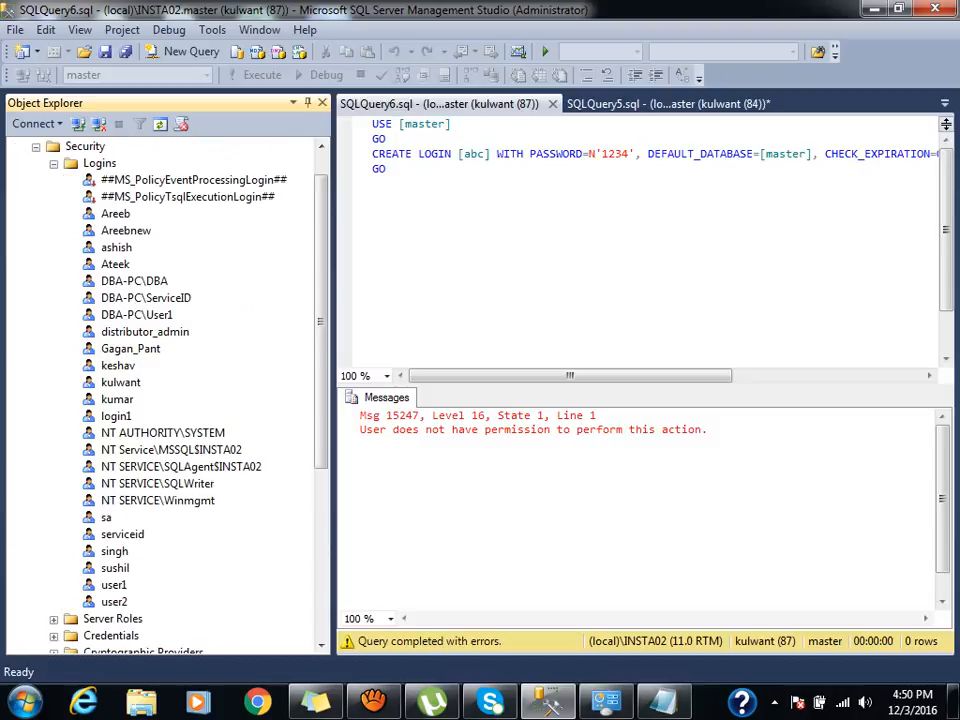
double_click(121, 382)
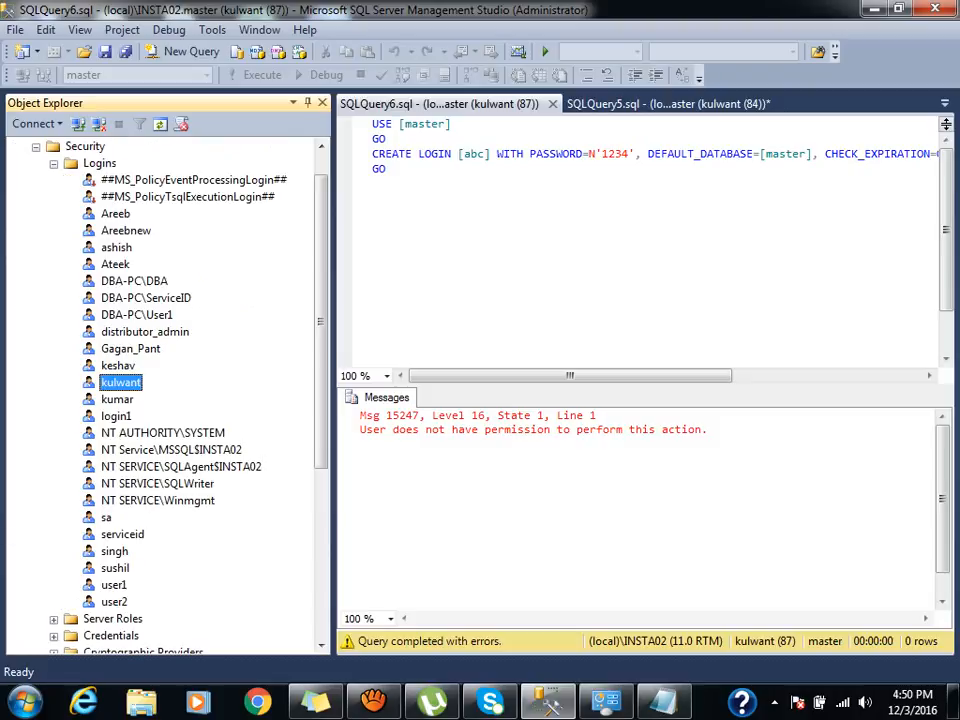
left_click(209, 113)
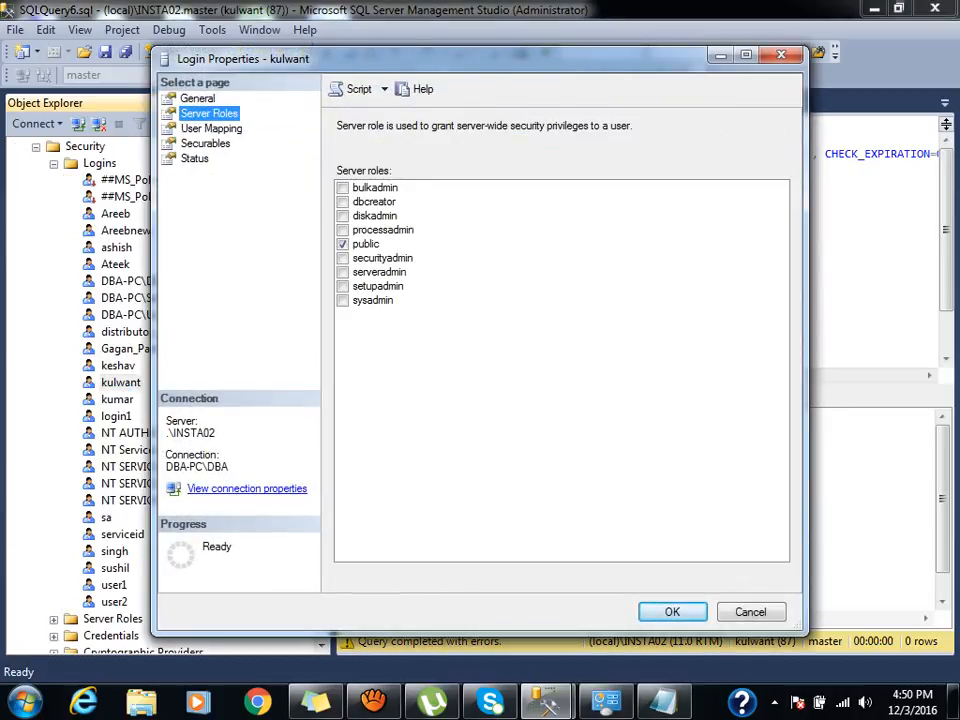
Inspect the login's logtest mapping and db_datareader role, then close properties with OK.
left_click(211, 128)
key("Return")
left_click(209, 113)
left_click(211, 128)
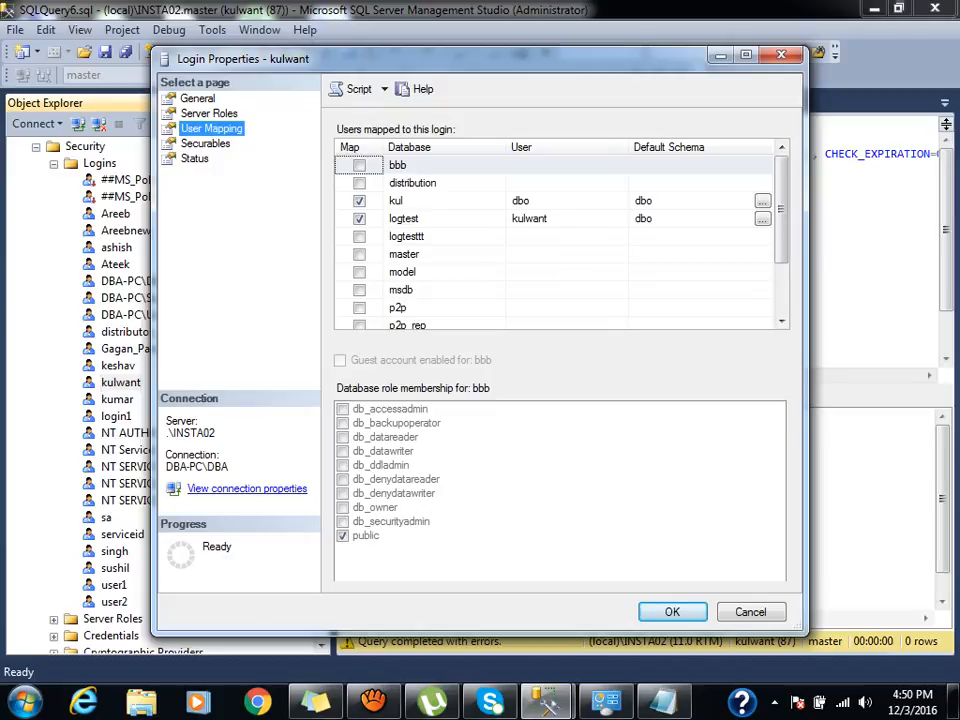
left_click(405, 219)
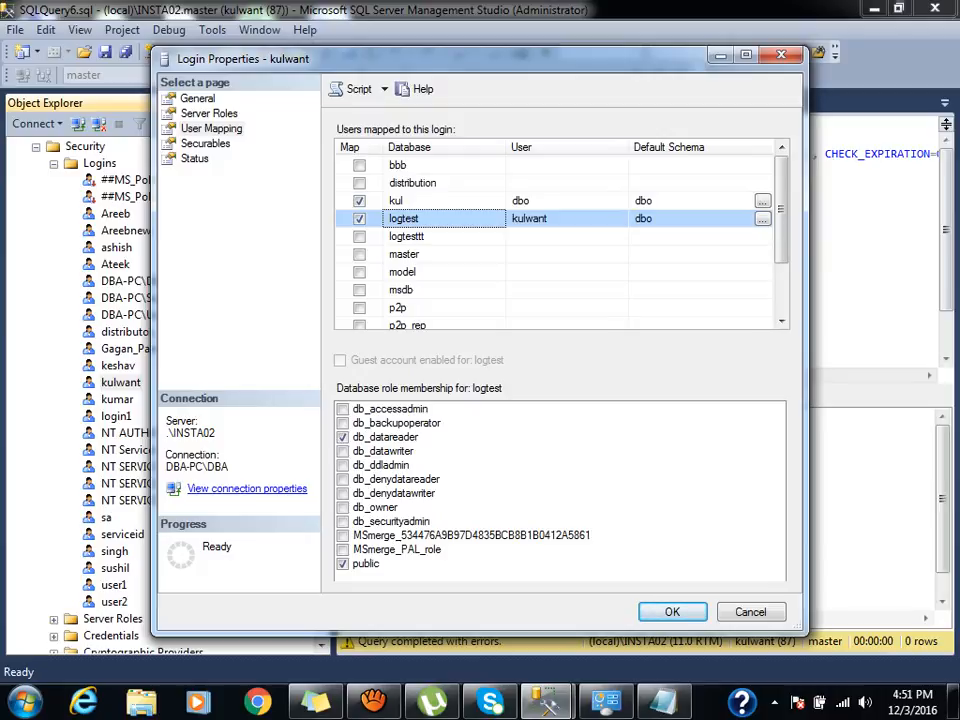
left_click(672, 612)
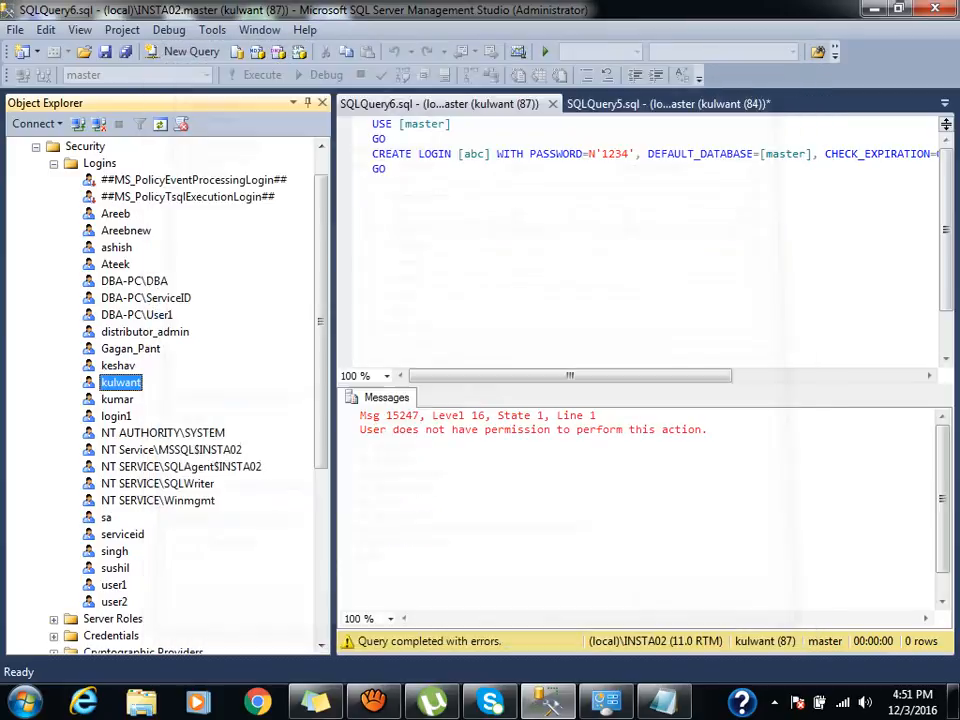
As kulwant, expand logtest's tables and select the top 1000 rows of dbo.pkt1.
key("Left")
key("Left")
key("Left")
key("Left")
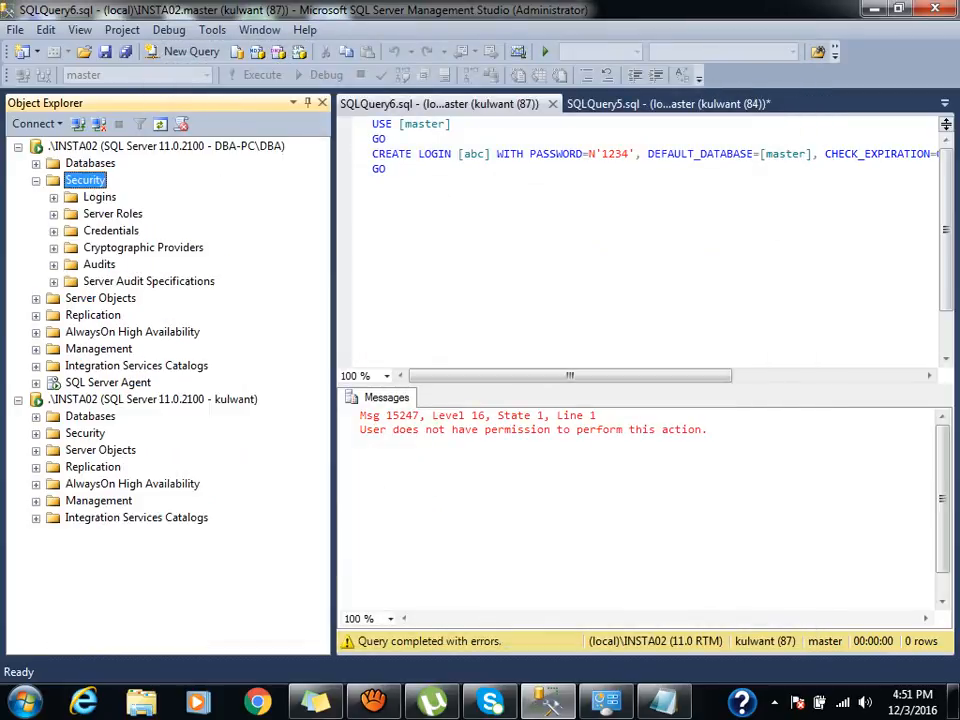
key("Down")
key("Down")
key("Down")
key("Down")
key("Down")
key("Down")
key("Down")
key("Down")
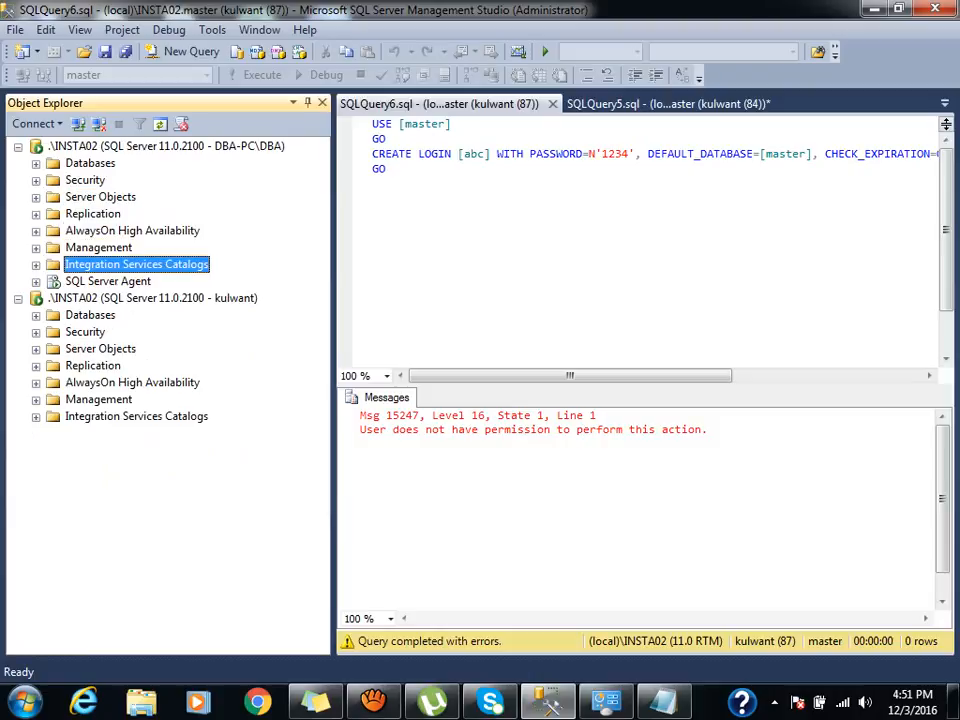
key("Right")
key("Down")
key("Down")
key("Down")
key("Down")
key("Down")
key("Down")
key("Down")
key("Down")
key("Down")
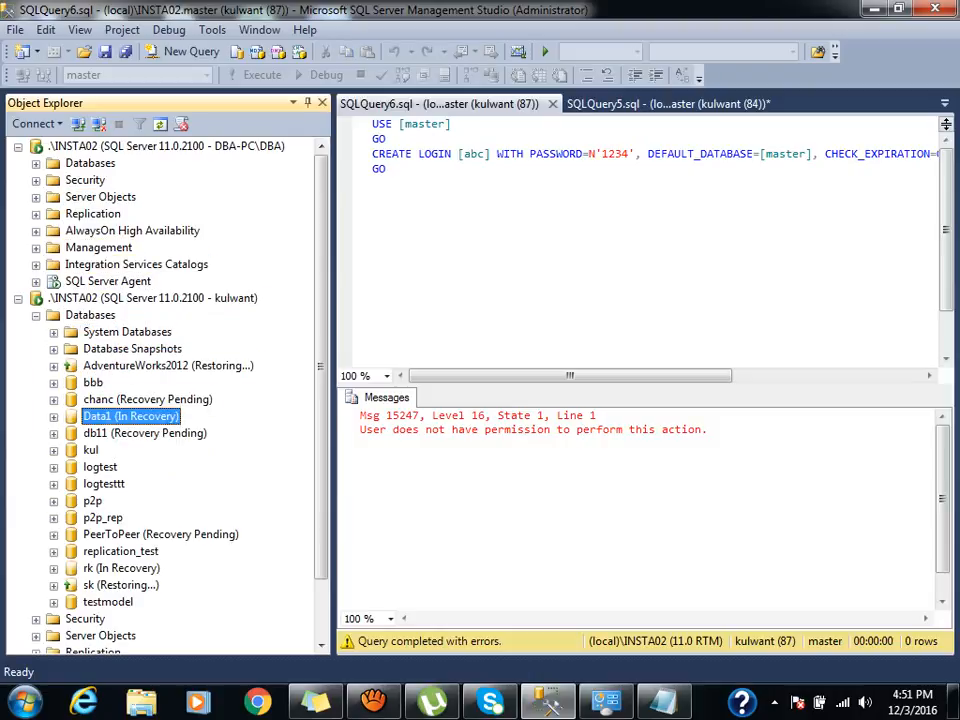
key("Right")
key("Down")
key("Down")
key("Right")
key("Down")
key("Down")
key("Down")
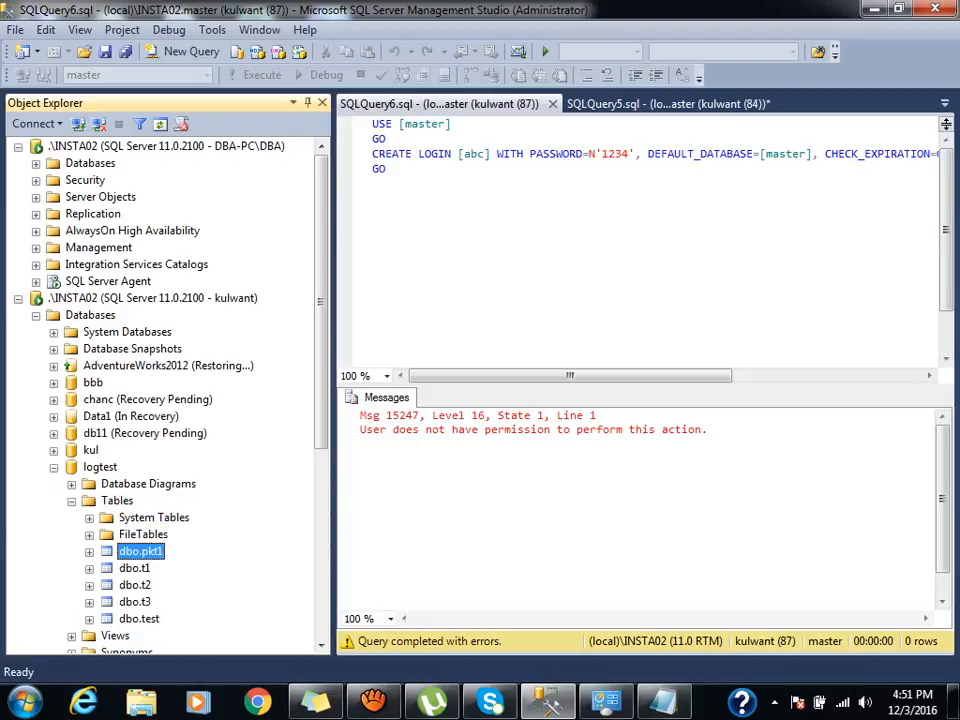
key("shift+F10")
key("Down")
key("Down")
key("Down")
key("Down")
key("Up")
key("Return")
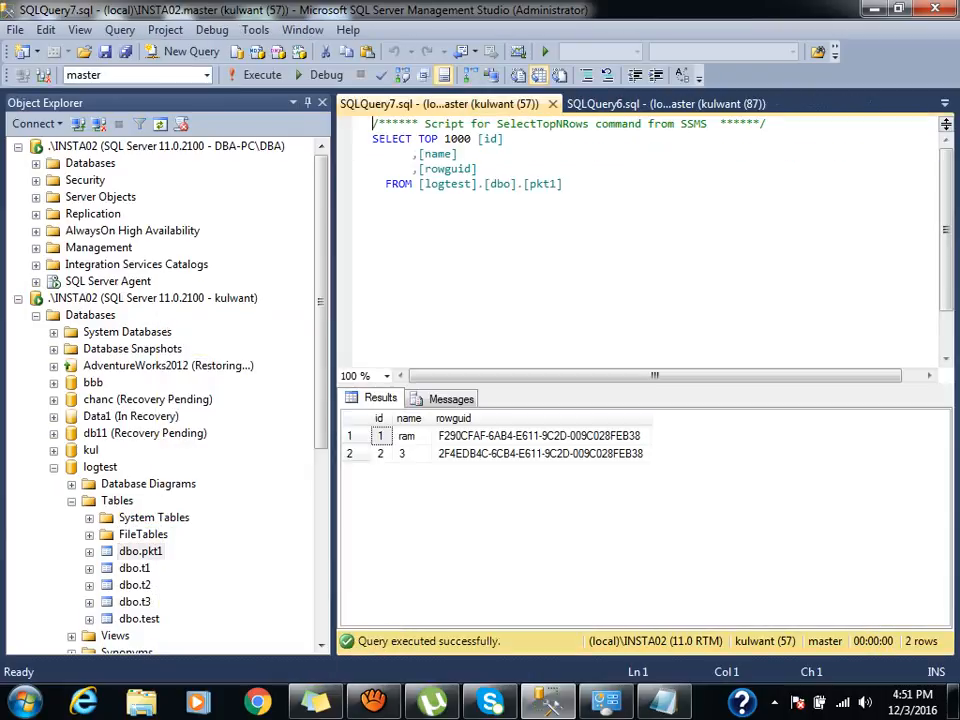
Open dbo.t1 in the designer, accept the ownership and read-only warnings, and close it.
right_click(127, 568)
key("Down")
key("Down")
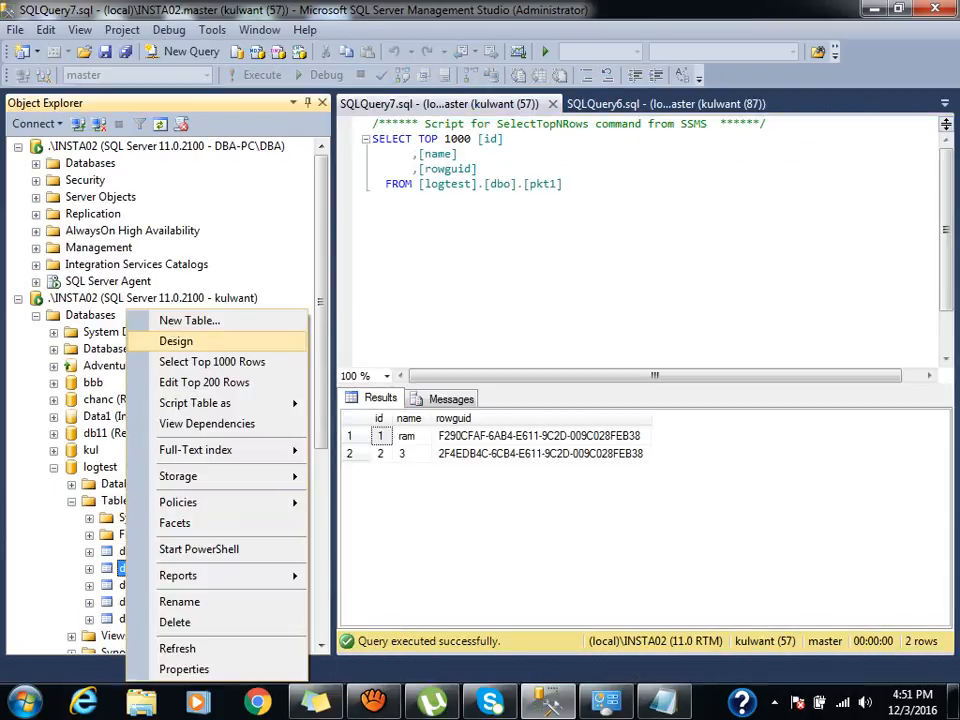
key("Return")
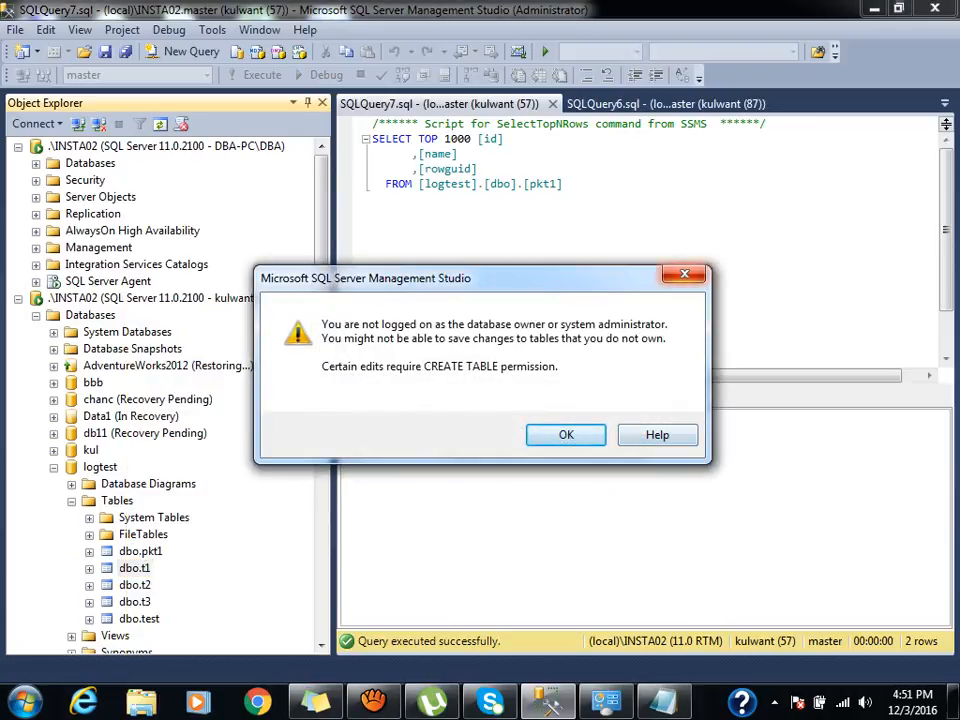
key("Return")
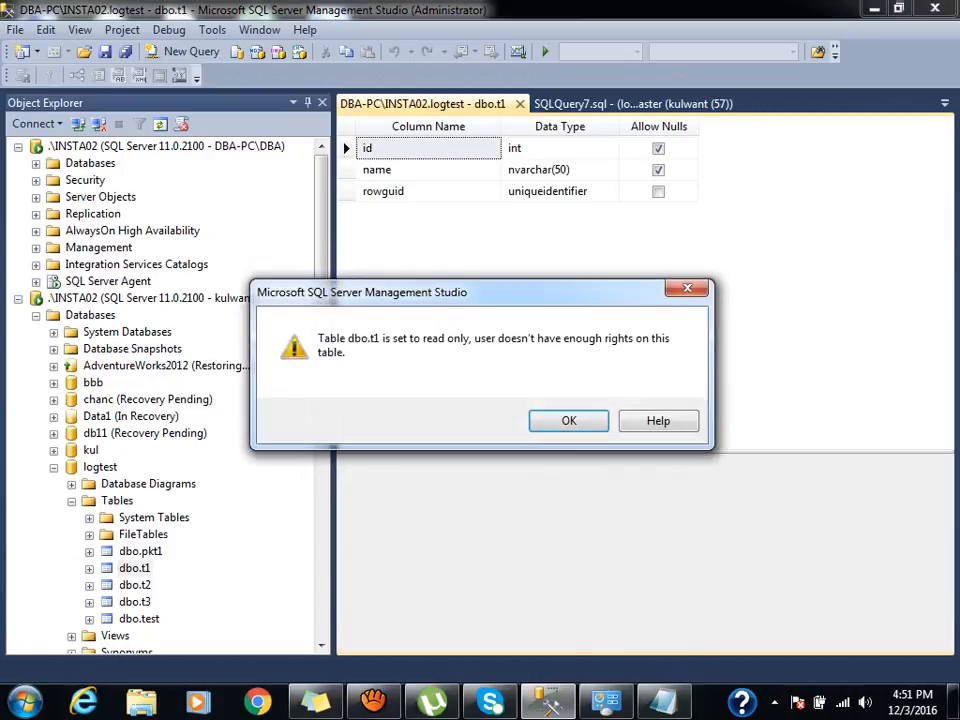
key("Return")
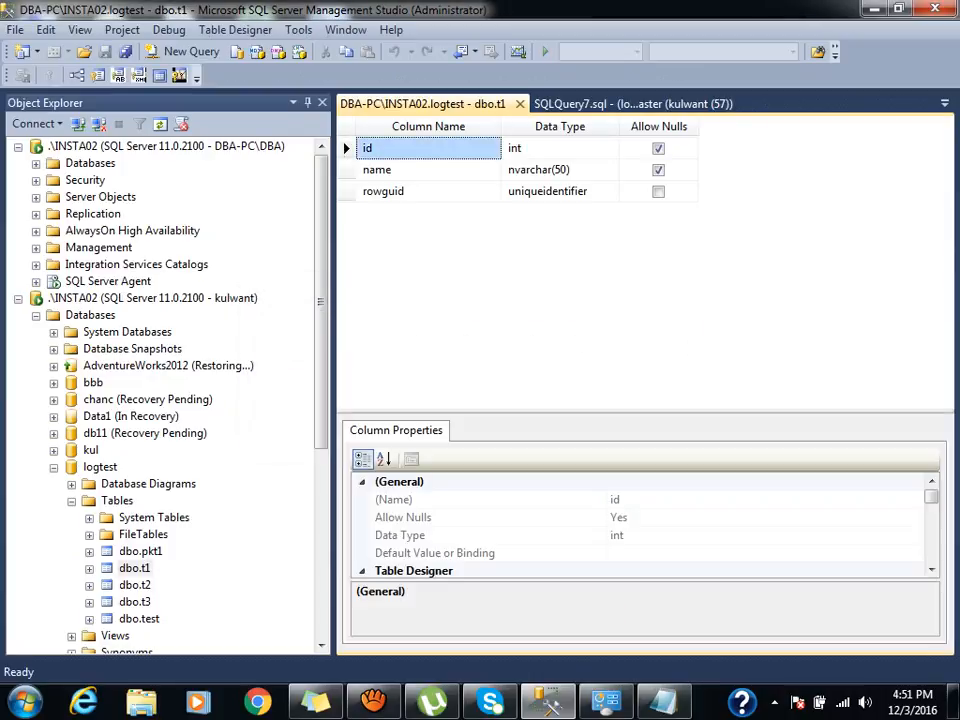
key("ctrl+F4")
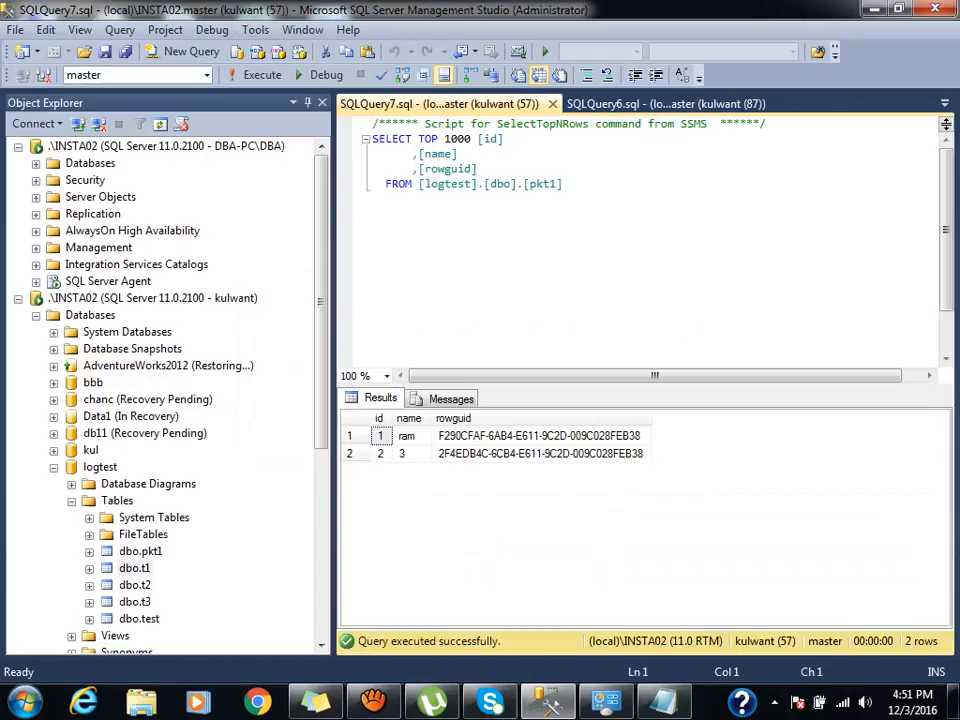
Select the top 1000 rows of dbo.t1 and dbo.t2; t2 returns 3 rows.
right_click(130, 567)
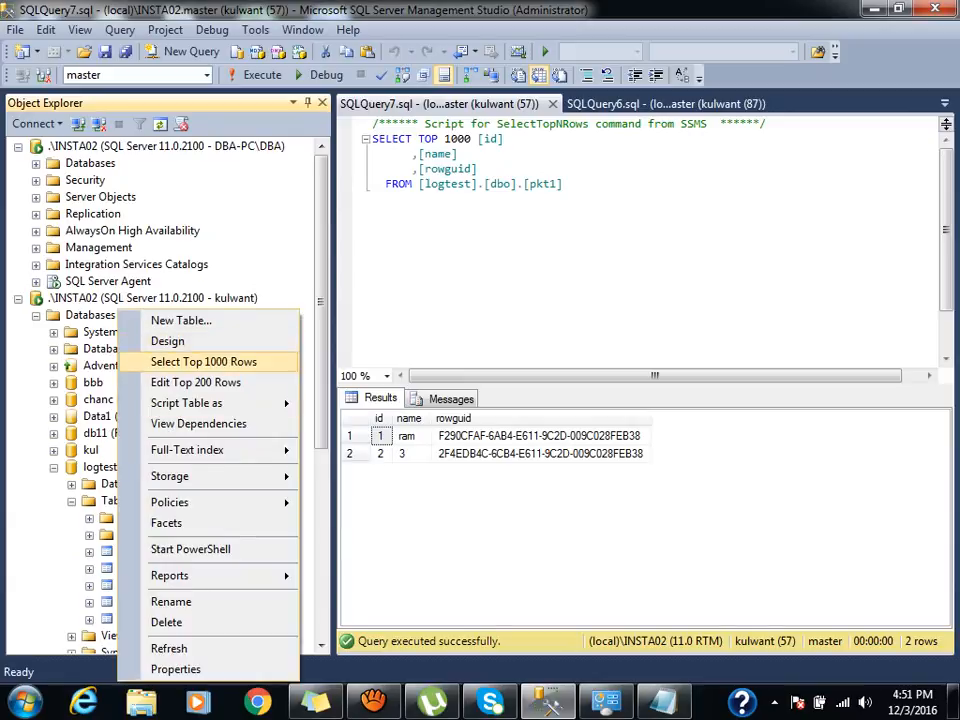
left_click(193, 362)
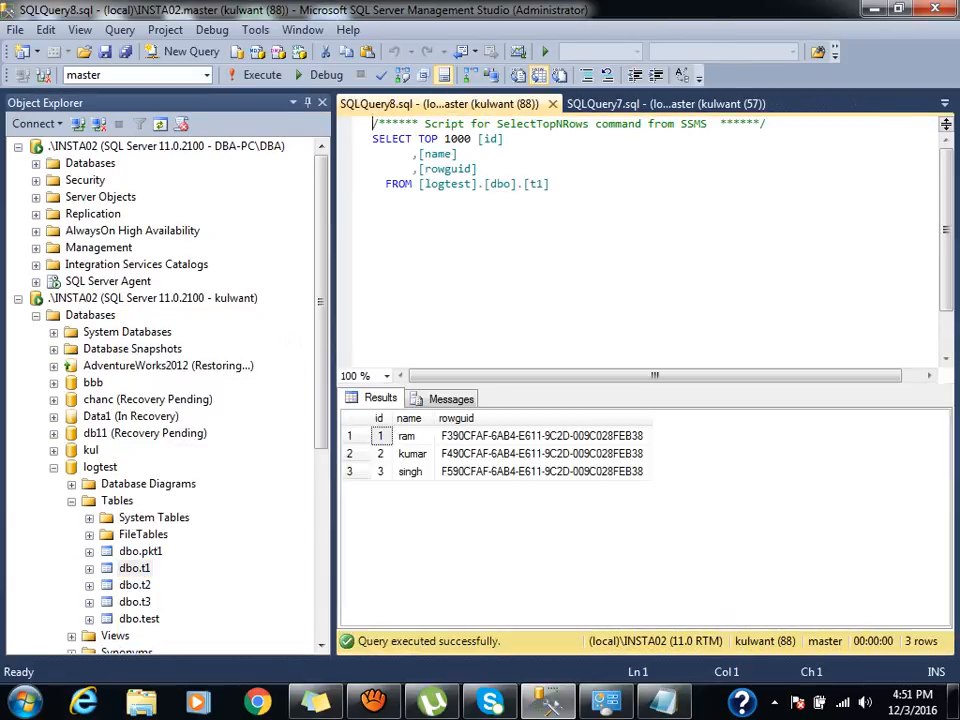
right_click(131, 585)
left_click(205, 362)
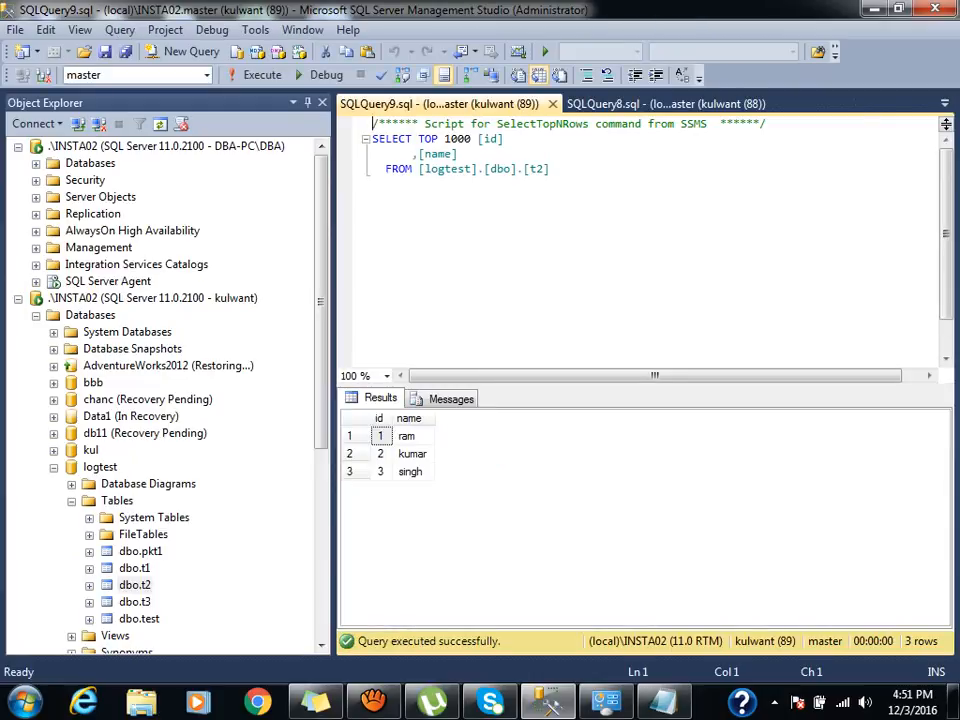
left_click(140, 551)
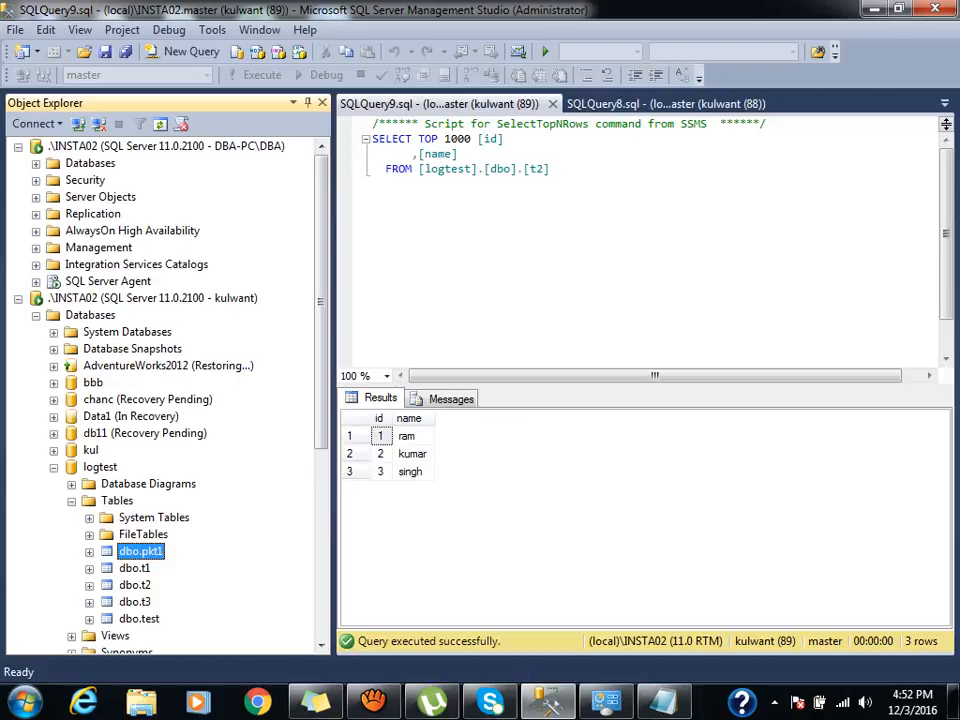
Cancel a rename of pkt1 and expand the admin connection's Security > Logins.
key("F2")
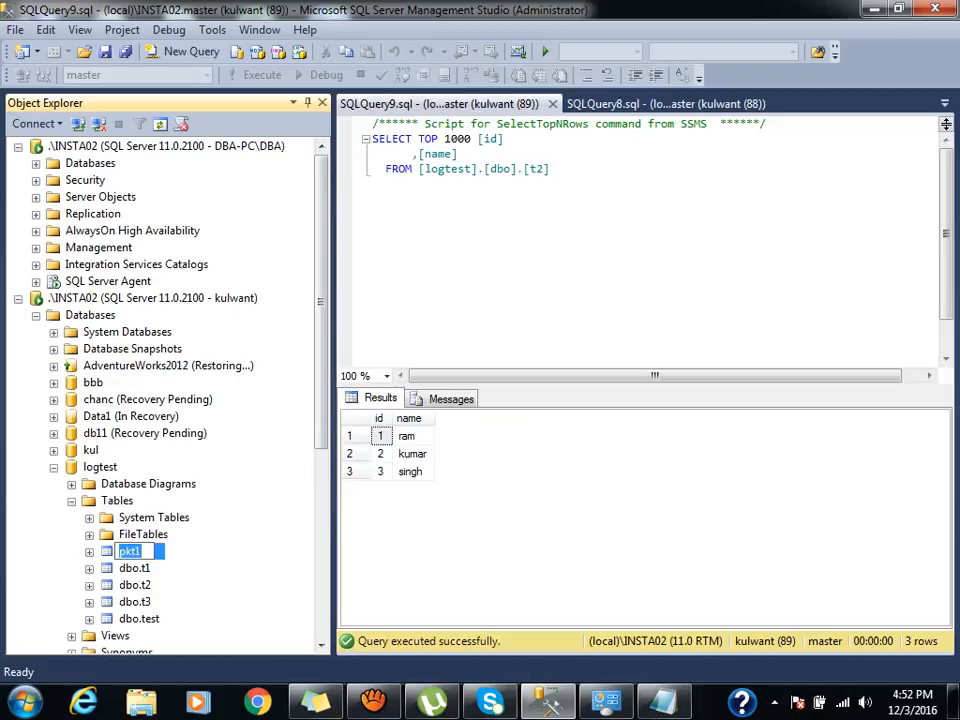
left_click(148, 484)
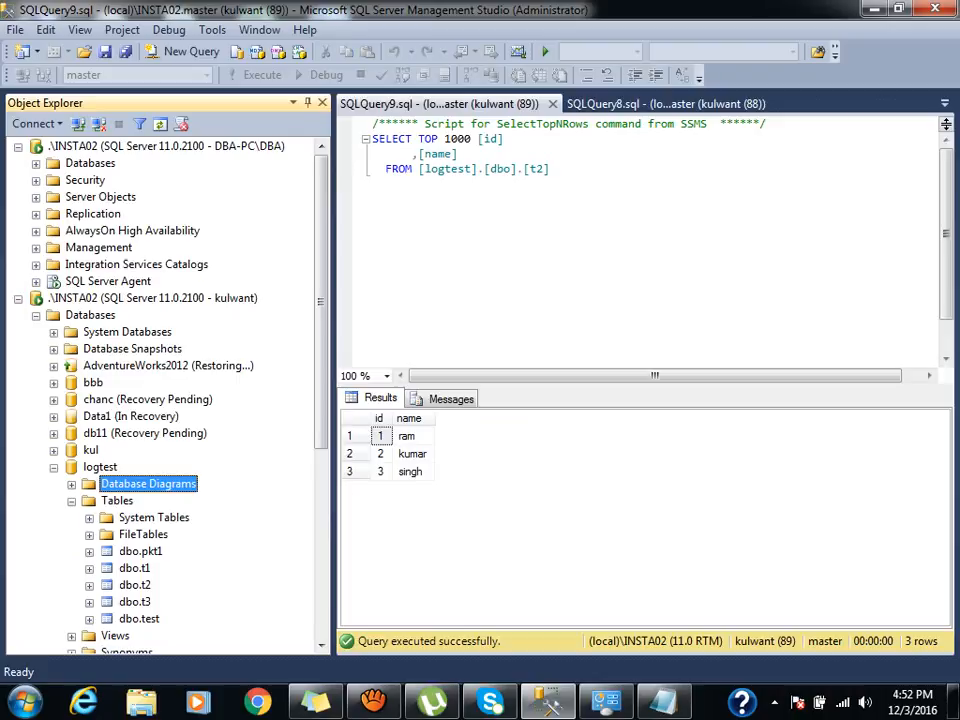
left_click(36, 181)
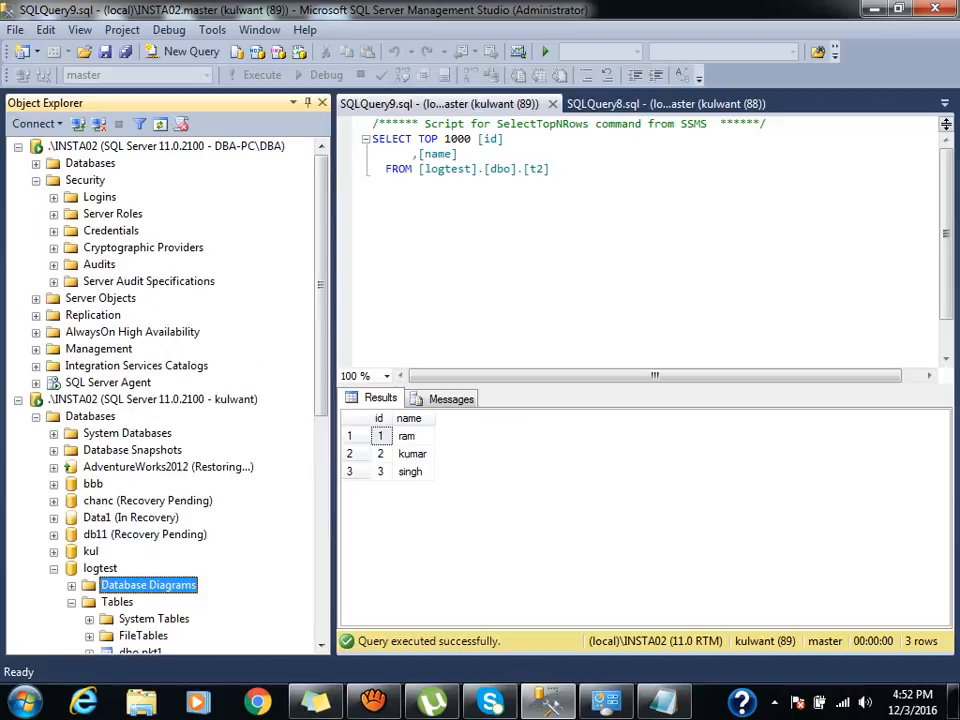
left_click(54, 198)
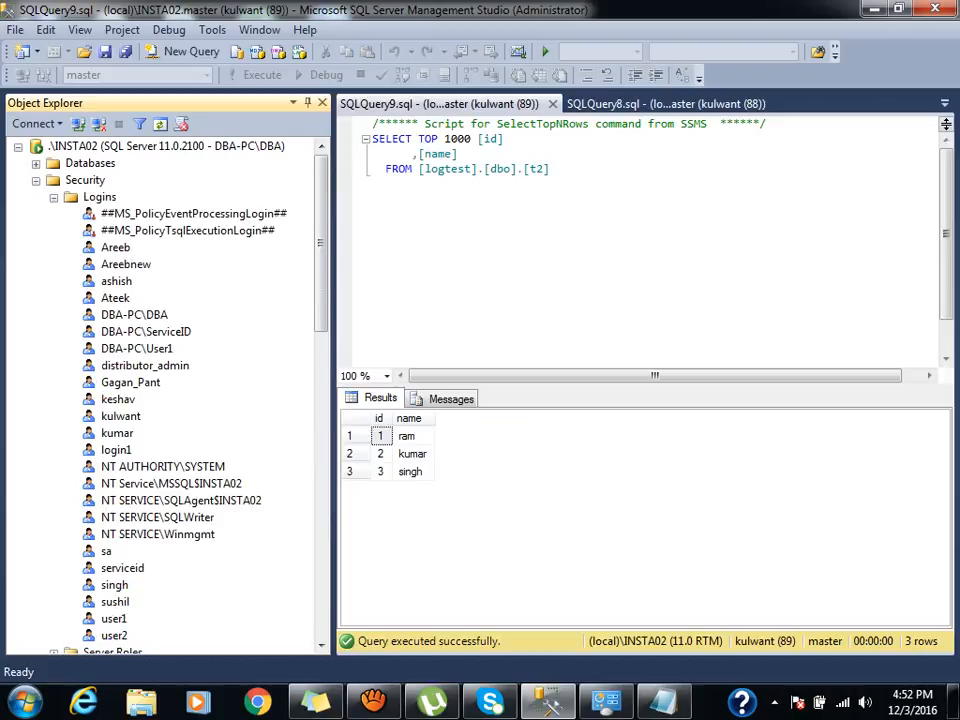
Remove the test login's db_datareader role membership in the logtest database.
double_click(121, 416)
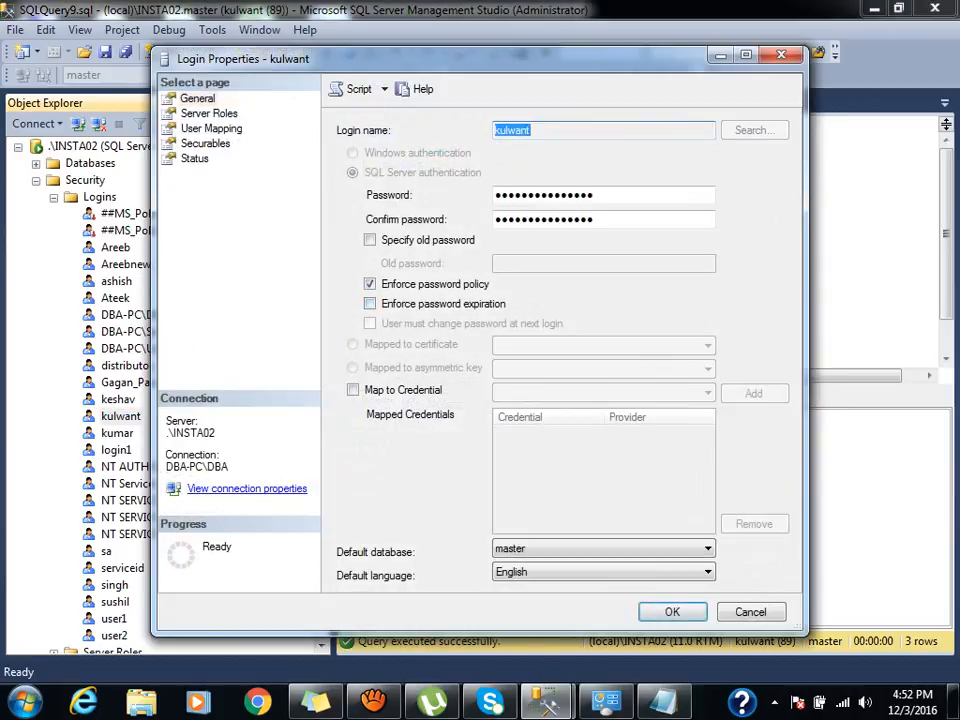
left_click(209, 113)
left_click(211, 129)
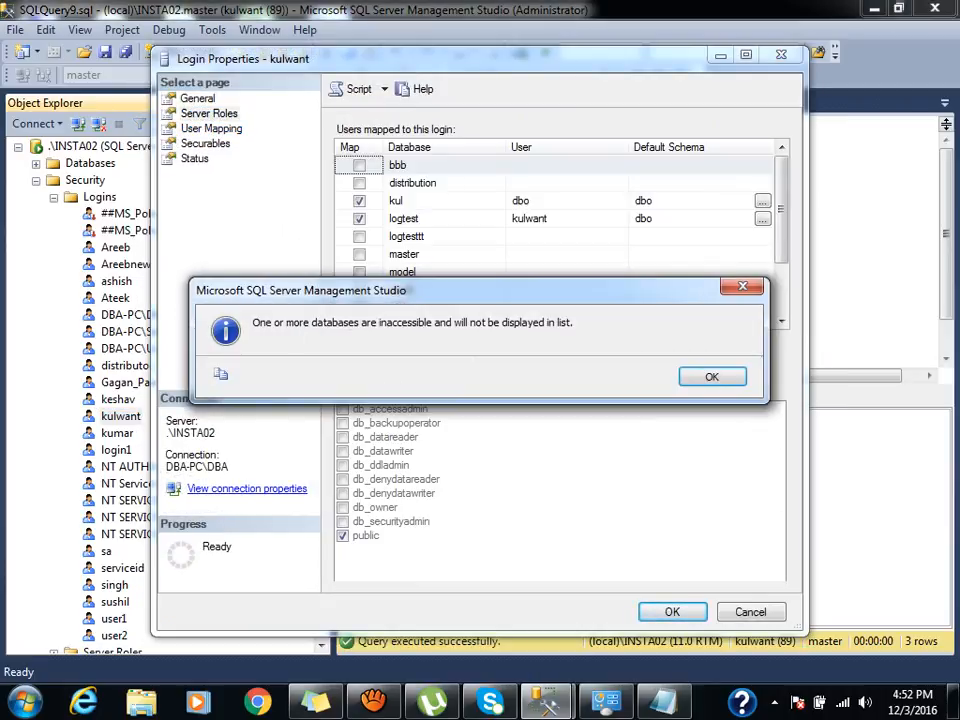
key("Return")
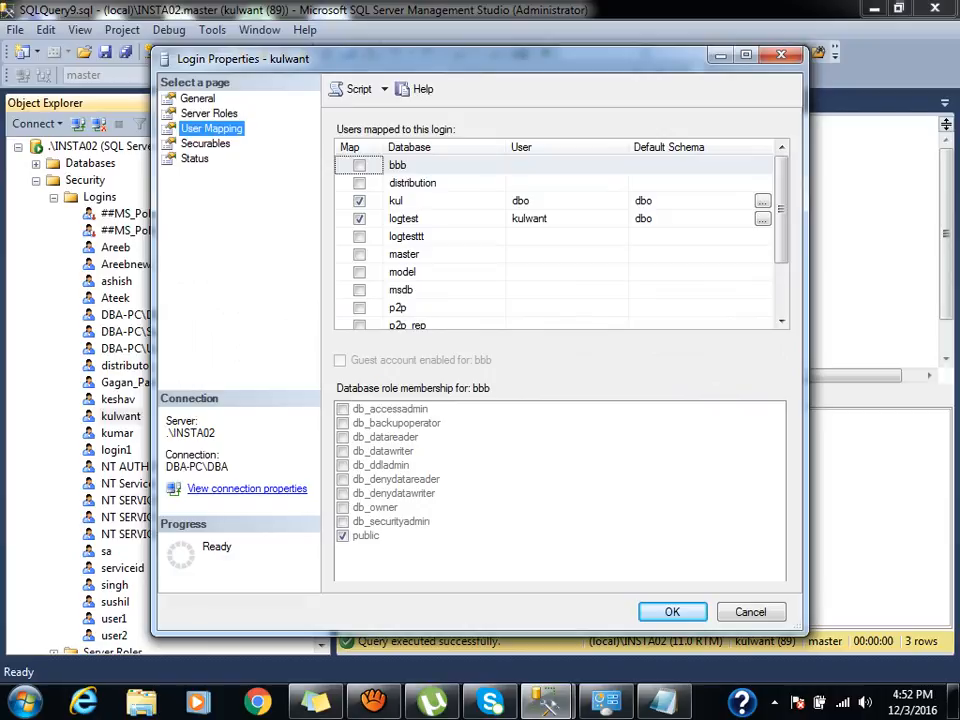
left_click(404, 219)
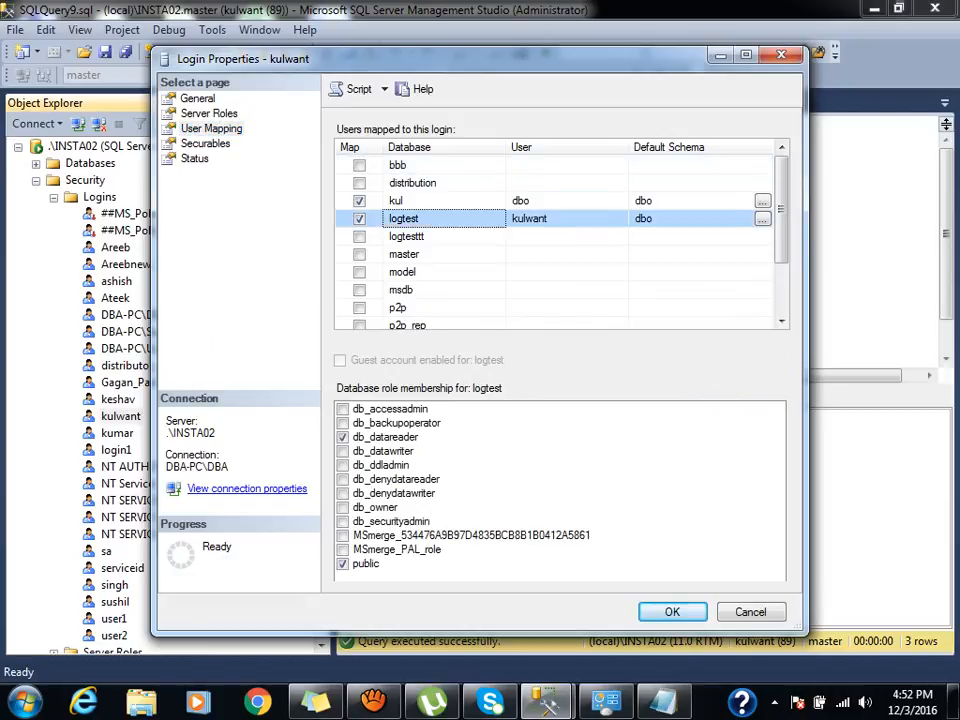
left_click(343, 437)
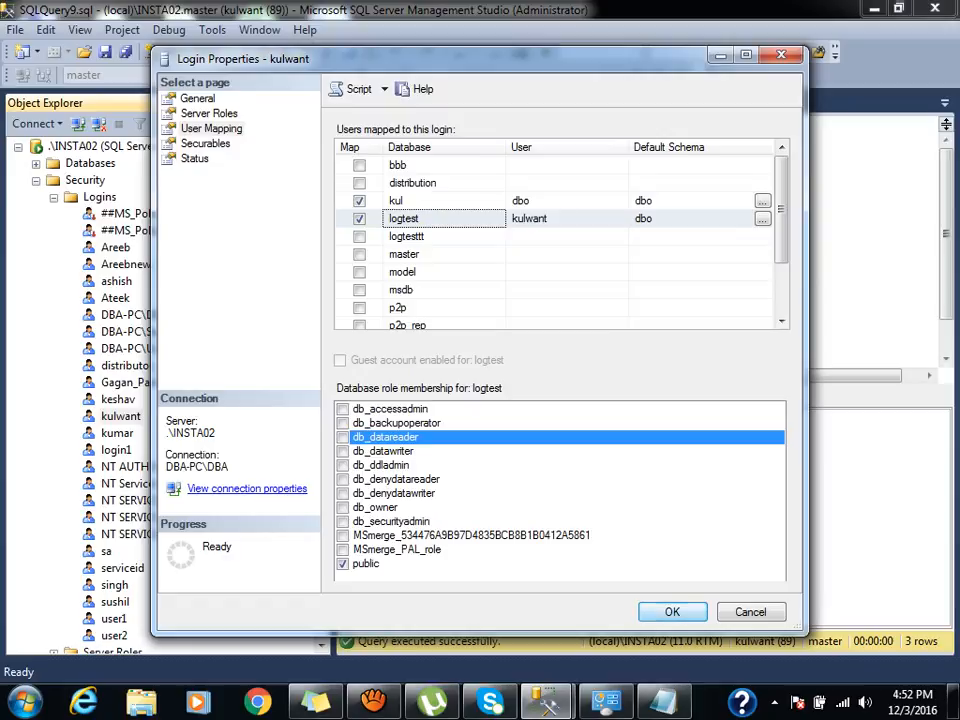
key("Return")
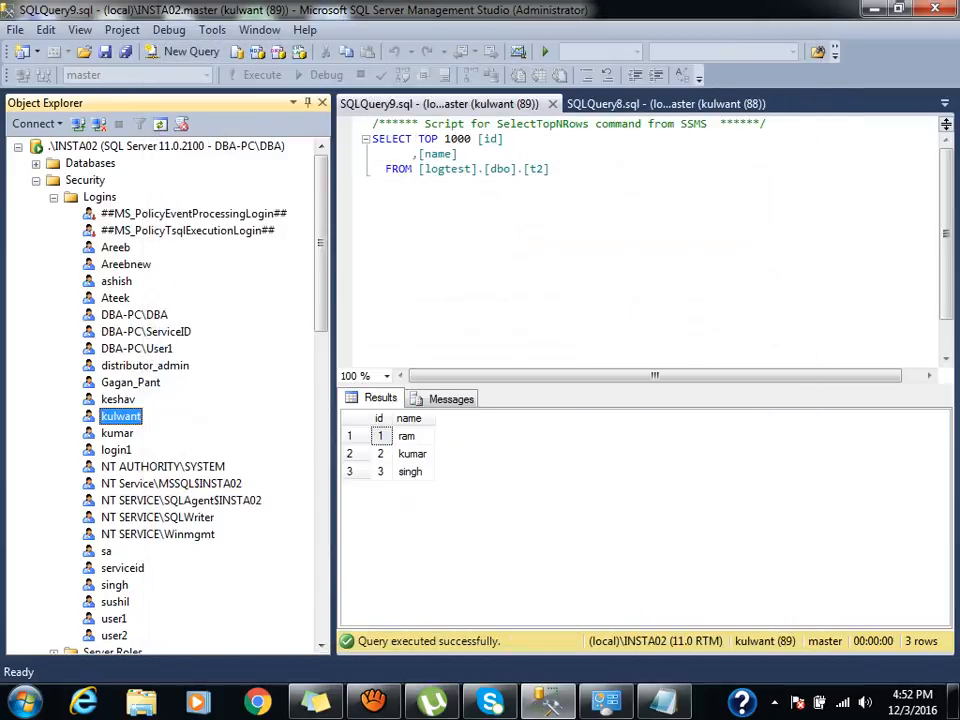
Rerun the t2, t1 and pkt1 queries, each now failing with SELECT denied.
left_click(54, 197)
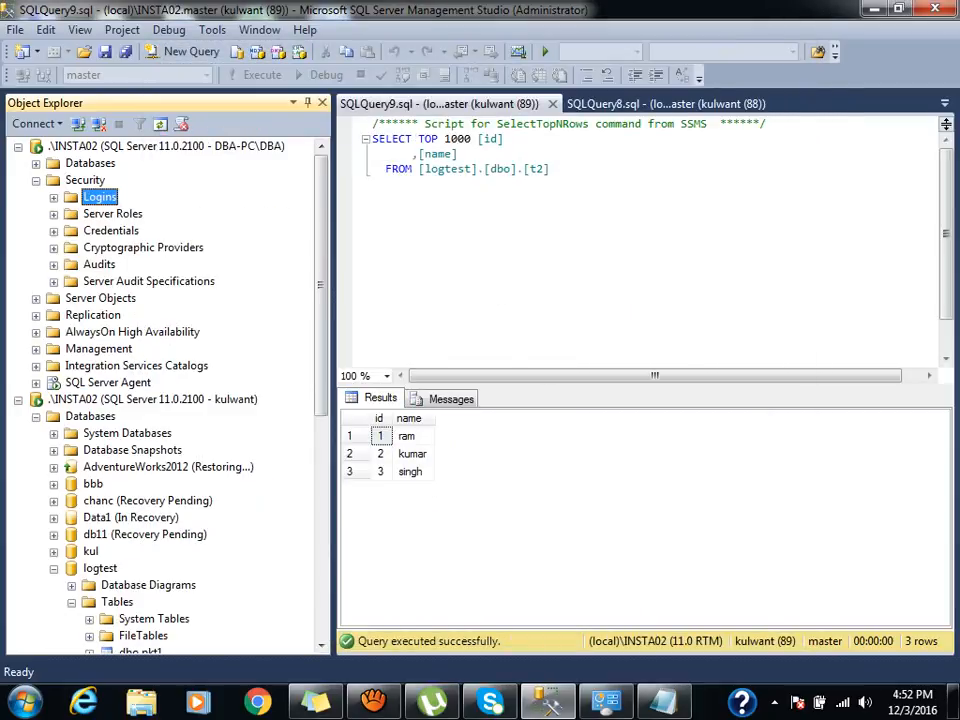
left_click(511, 170)
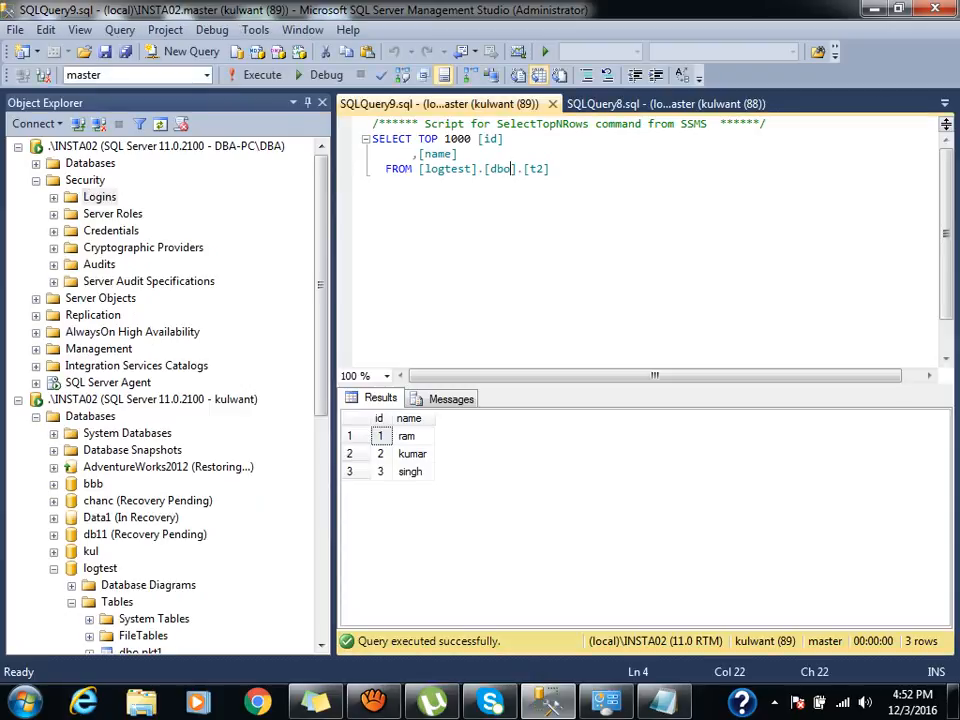
key("F5")
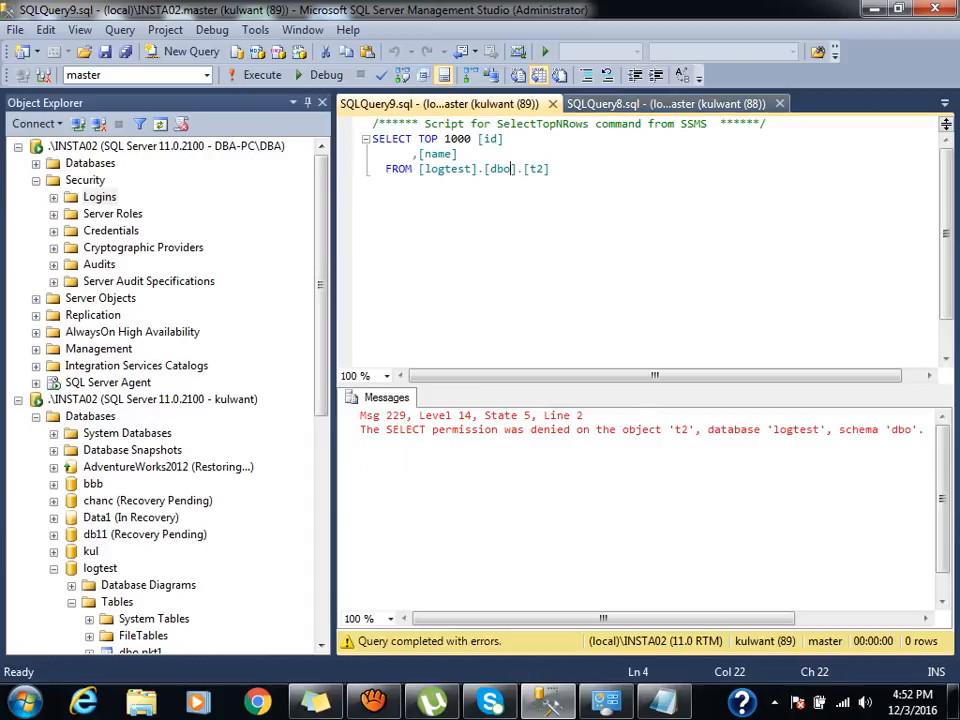
key("ctrl+Tab")
key("F5")
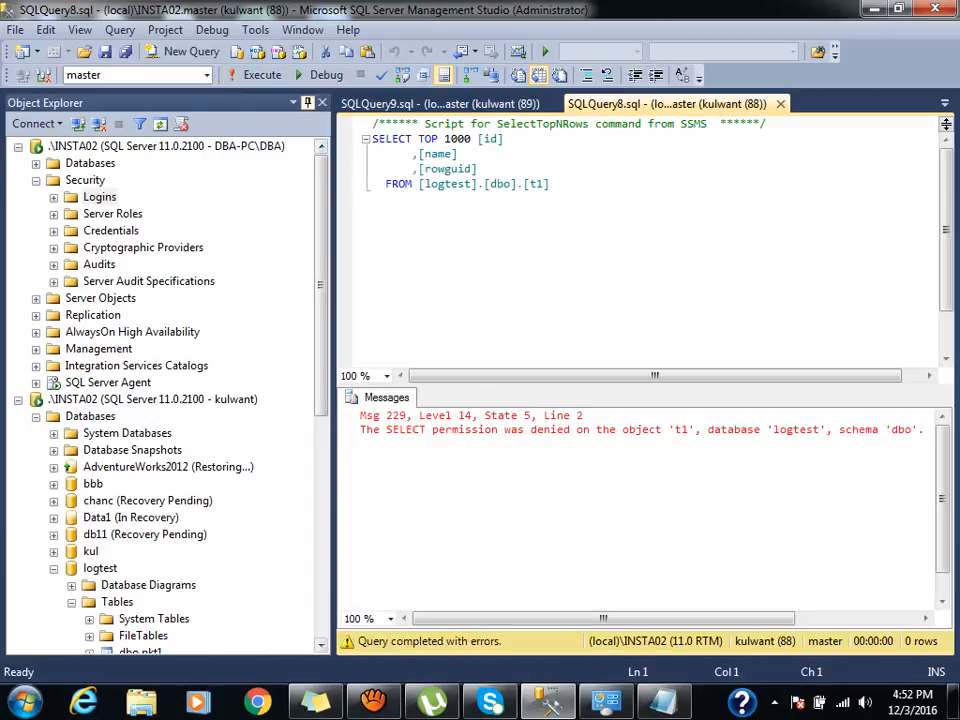
left_click(308, 102)
key("ctrl+Tab")
key("F5")
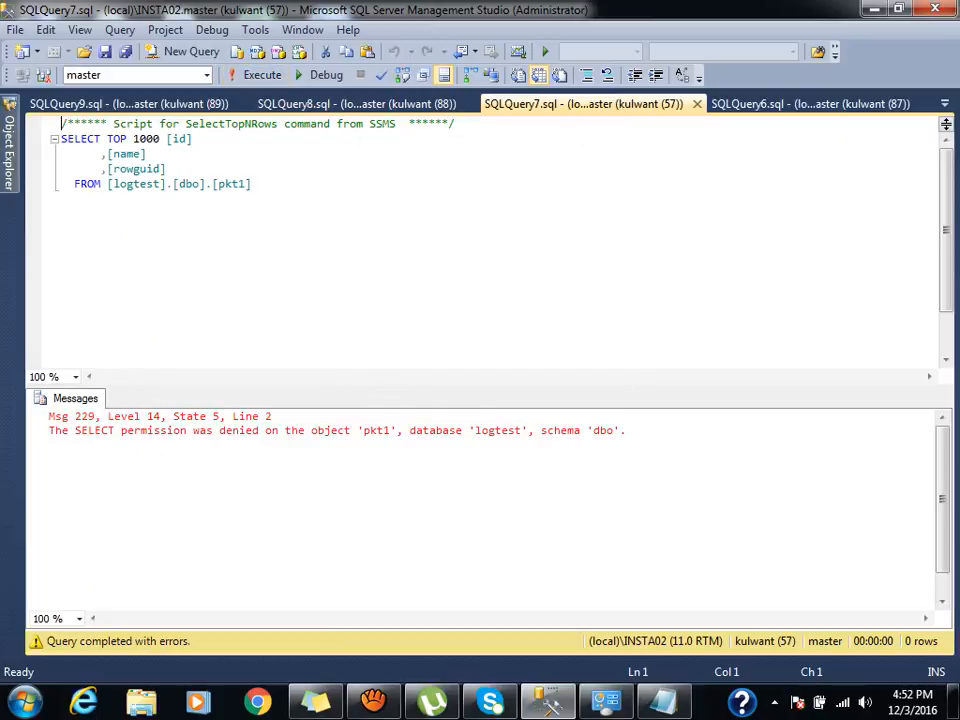
mouse_move(9, 150)
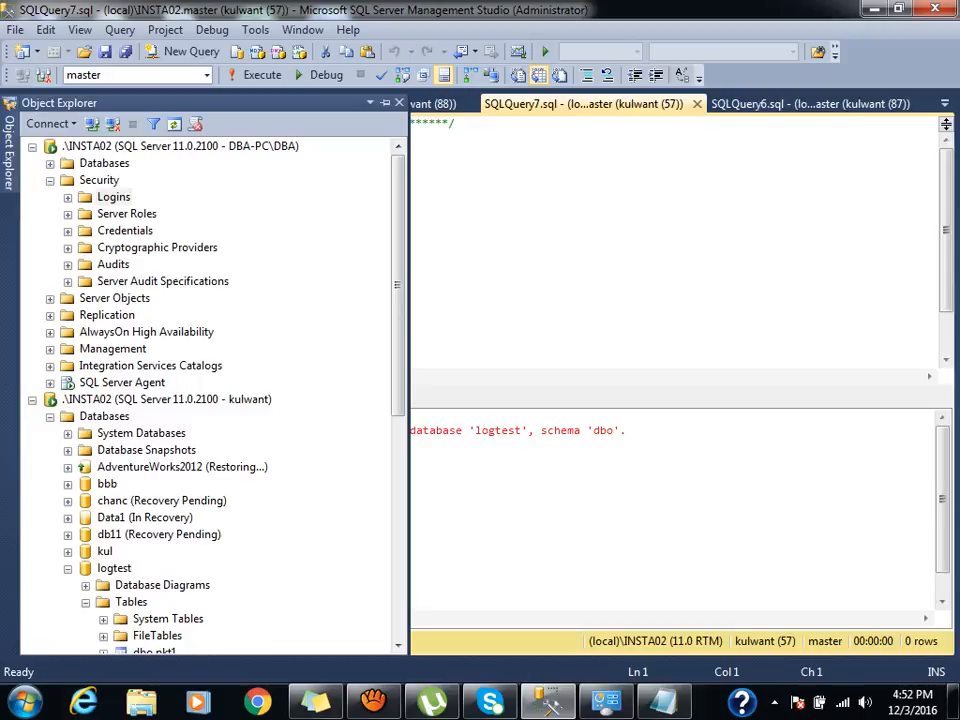
Open the Permissions page of the dbo.pkt1 table's properties.
left_click(50, 180)
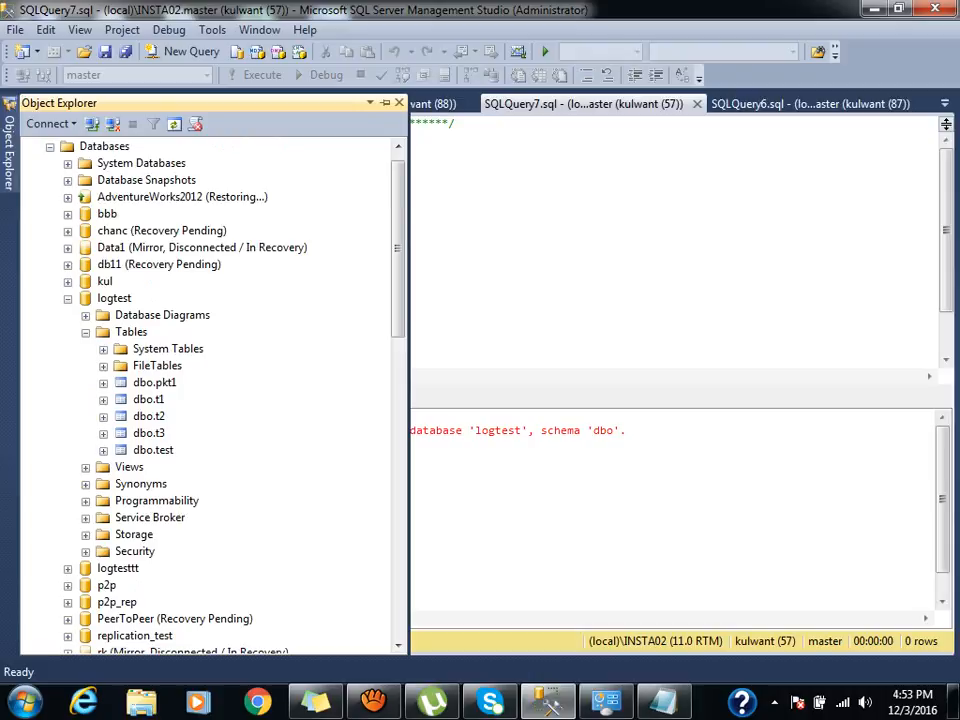
left_click(148, 382)
right_click(145, 382)
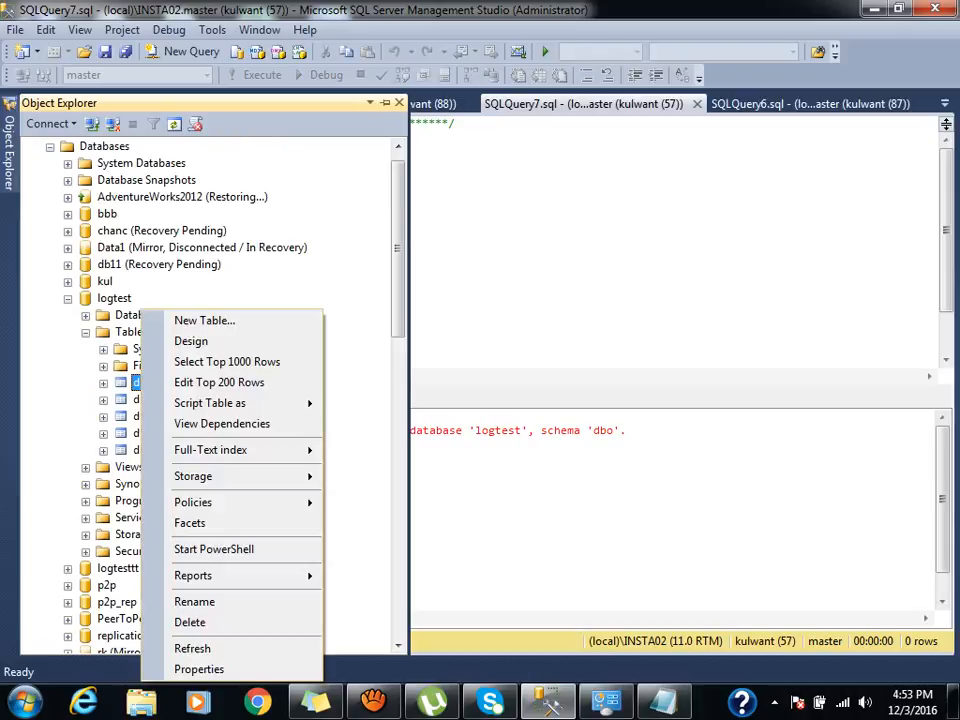
left_click(199, 669)
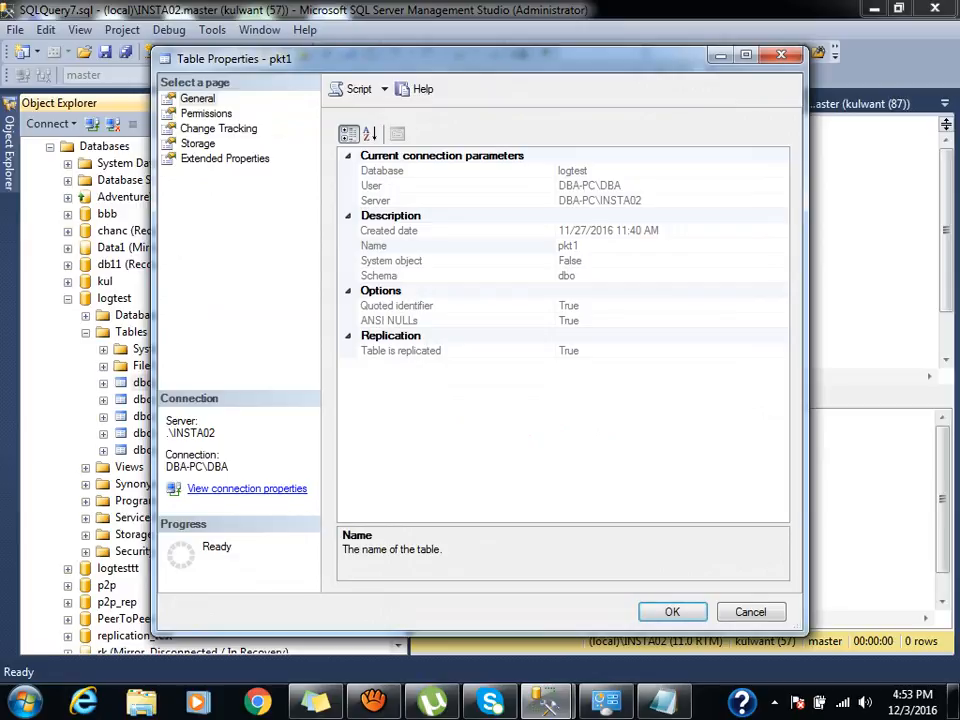
left_click(206, 113)
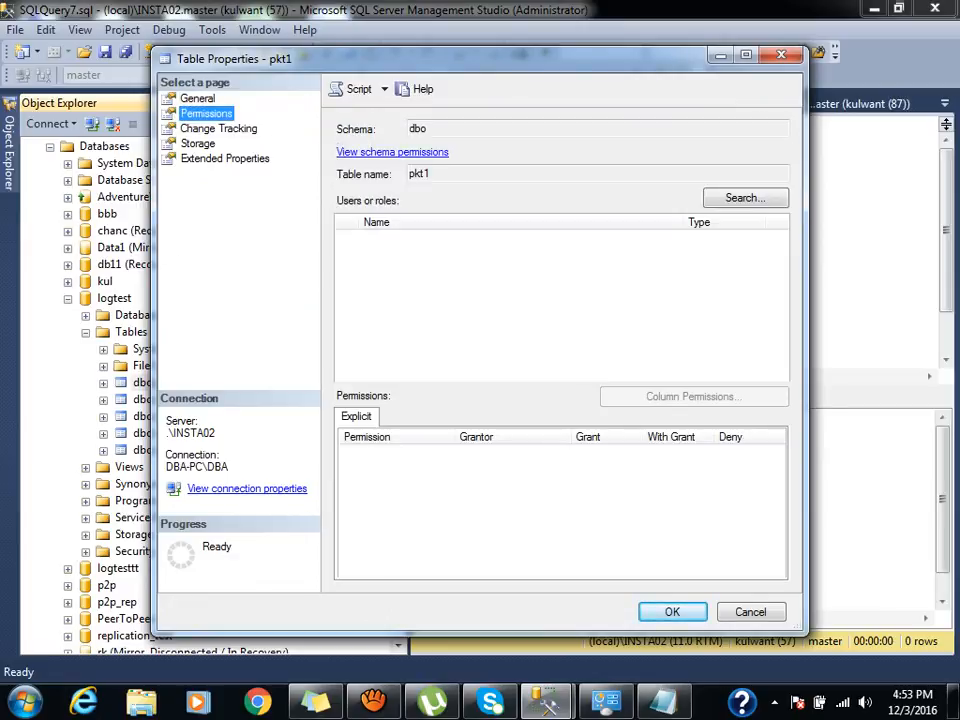
Search for the test user by partial name and add it to pkt1's permissions list.
left_click(745, 197)
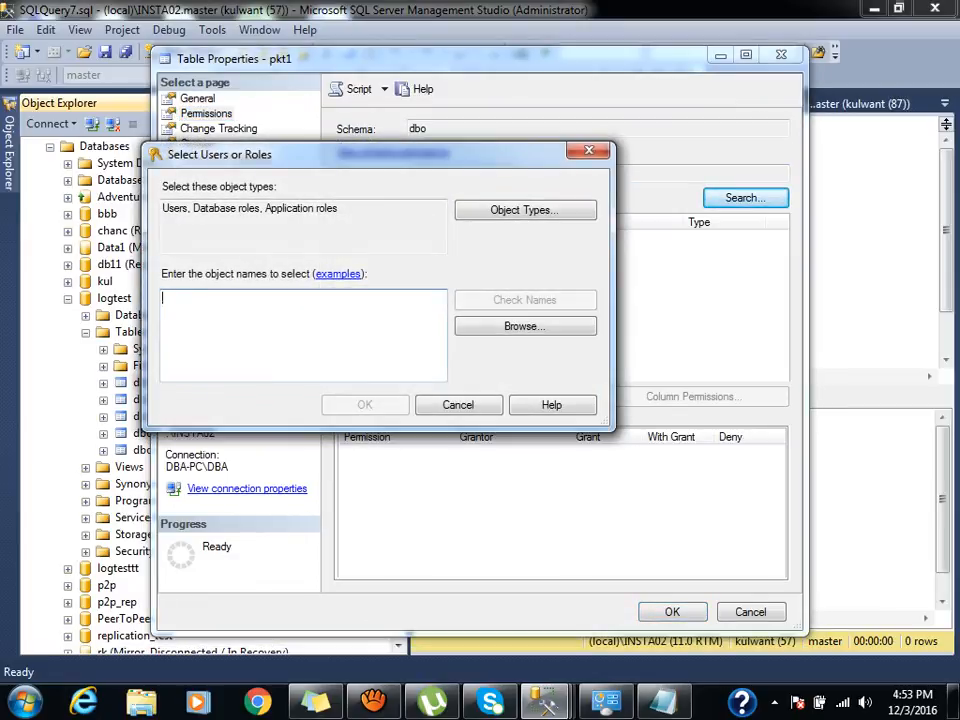
type("kul")
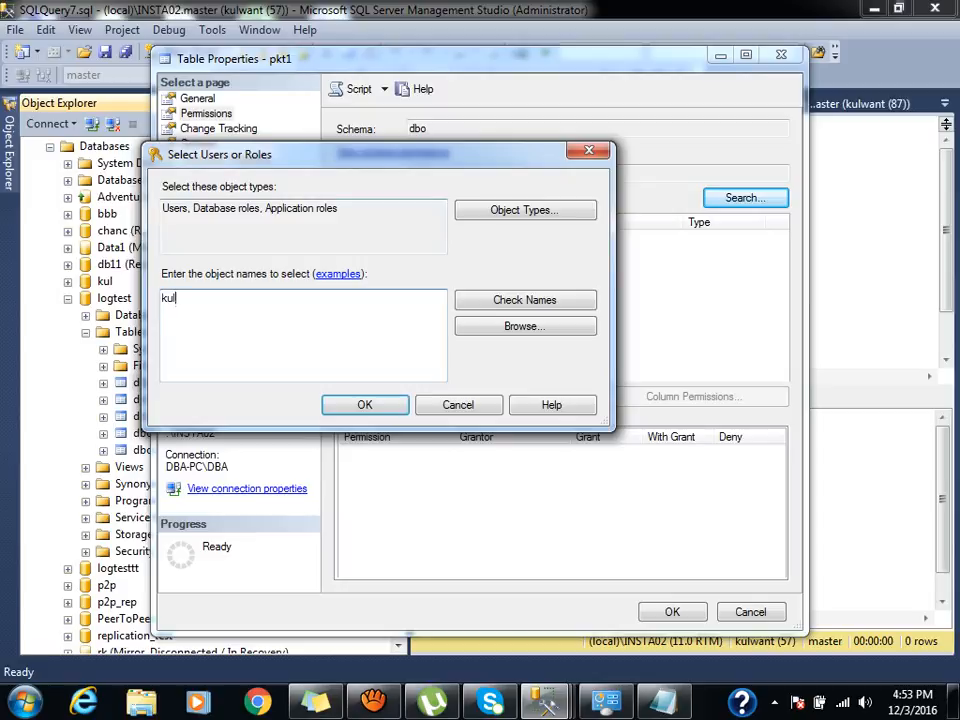
left_click(525, 300)
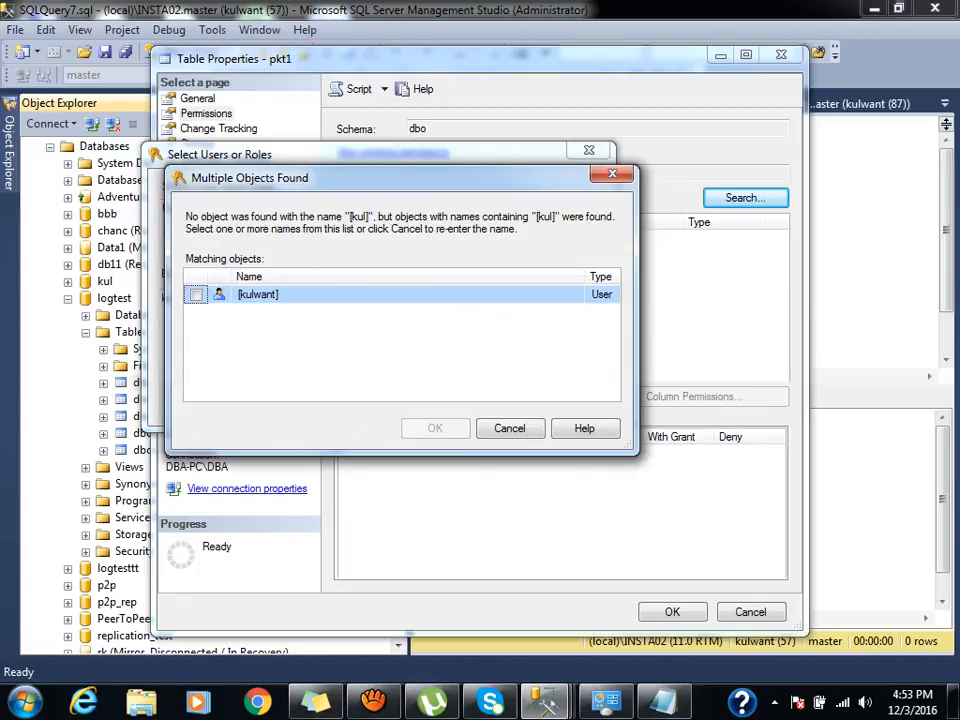
left_click(196, 294)
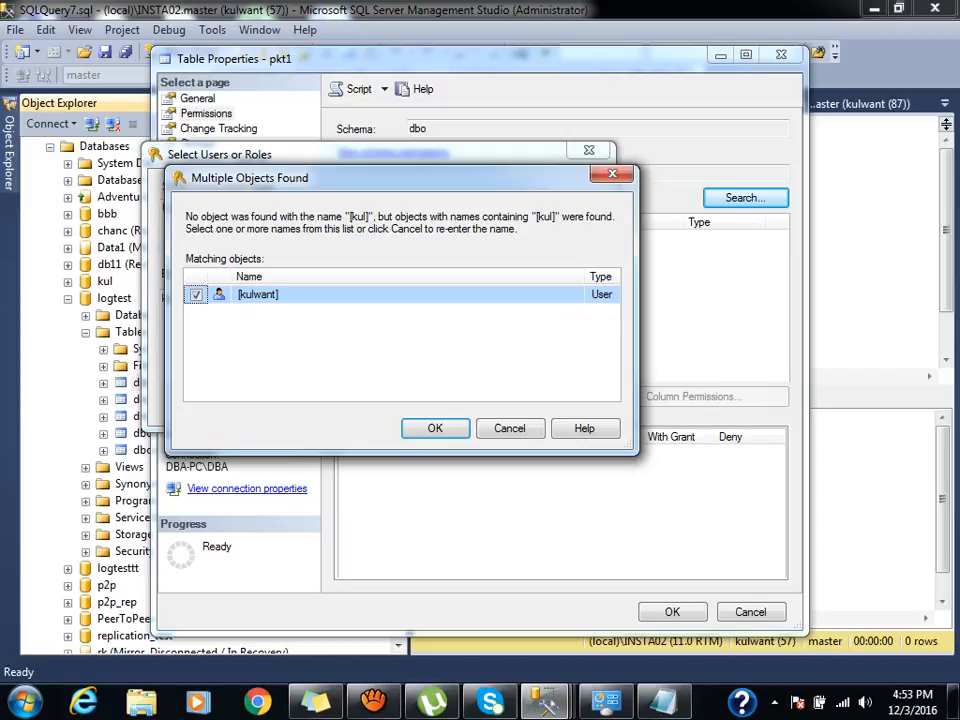
key("Return")
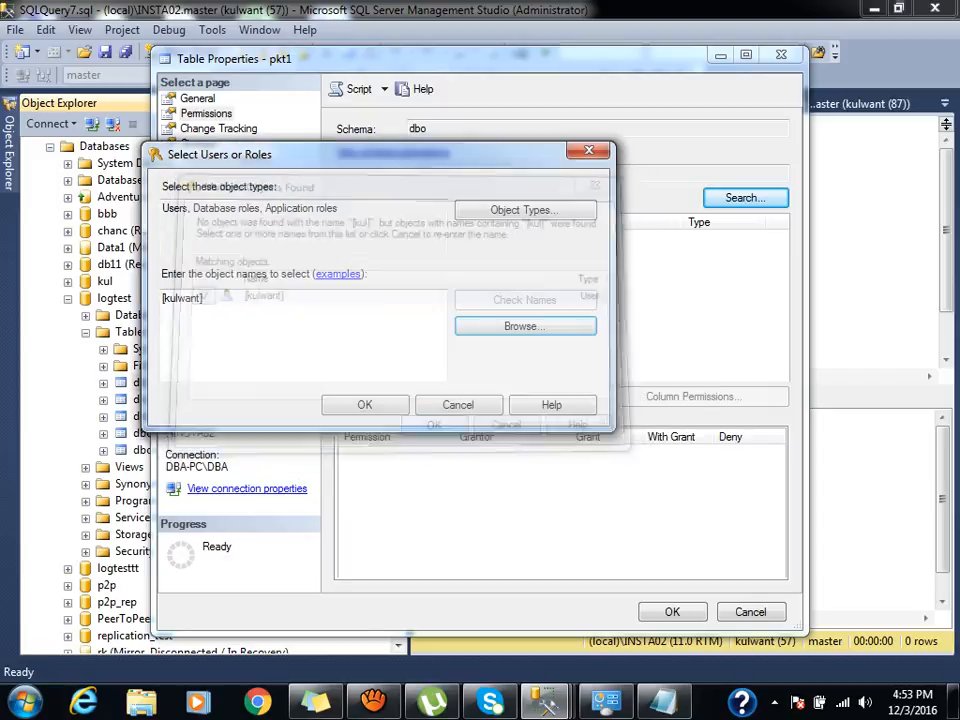
key("Return")
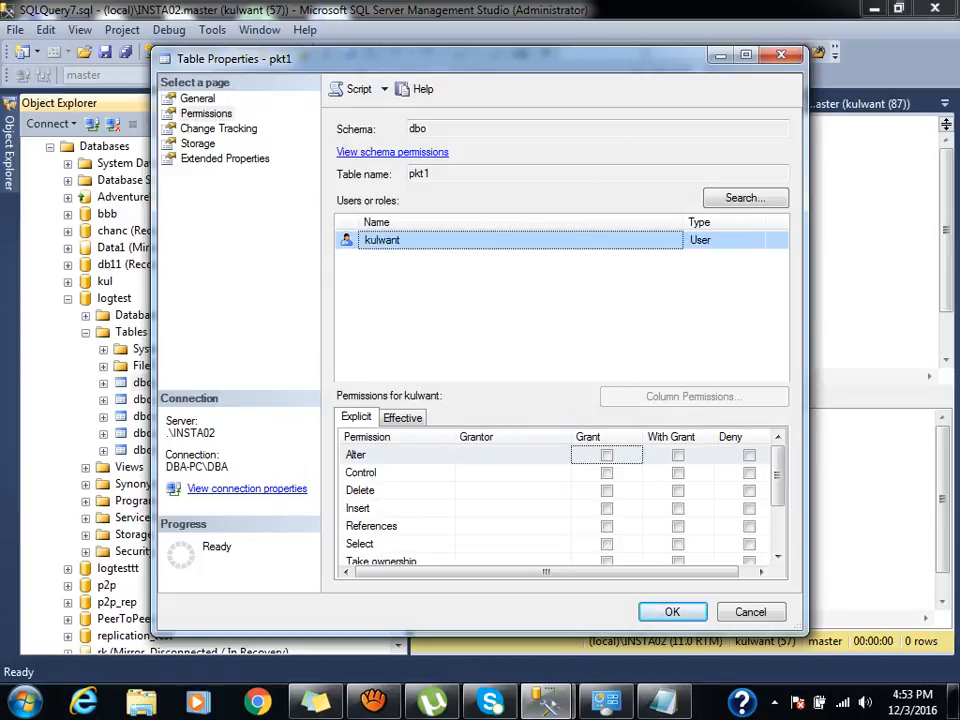
left_click(397, 491)
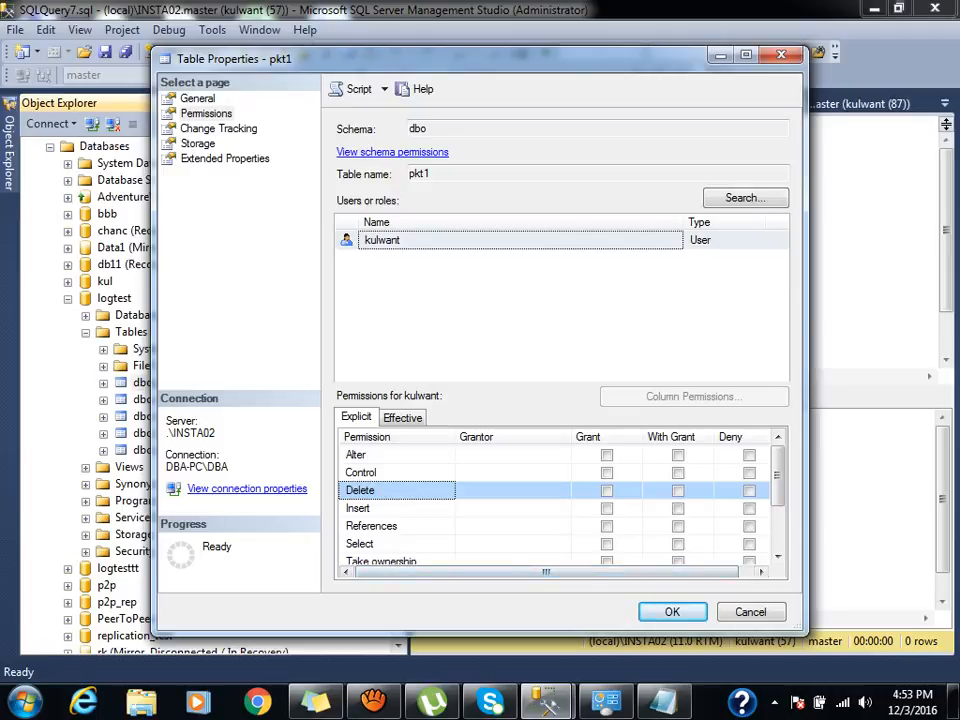
Tick Grant on the Select row for the test user and save the pkt1 properties.
left_click(359, 508)
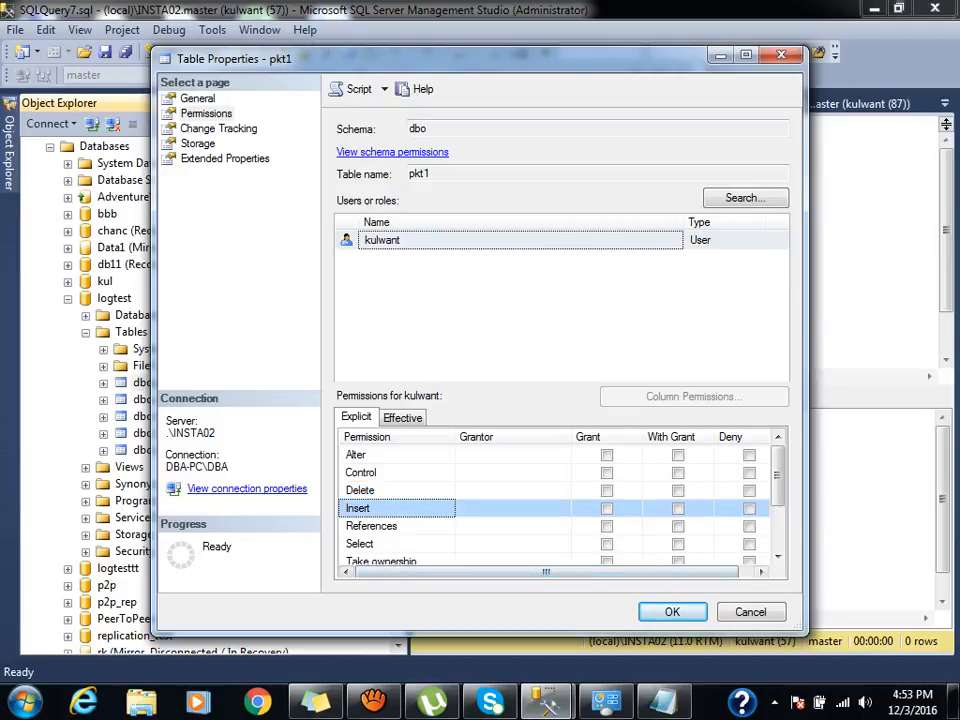
left_click(360, 544)
scroll(560, 500, "down", 2)
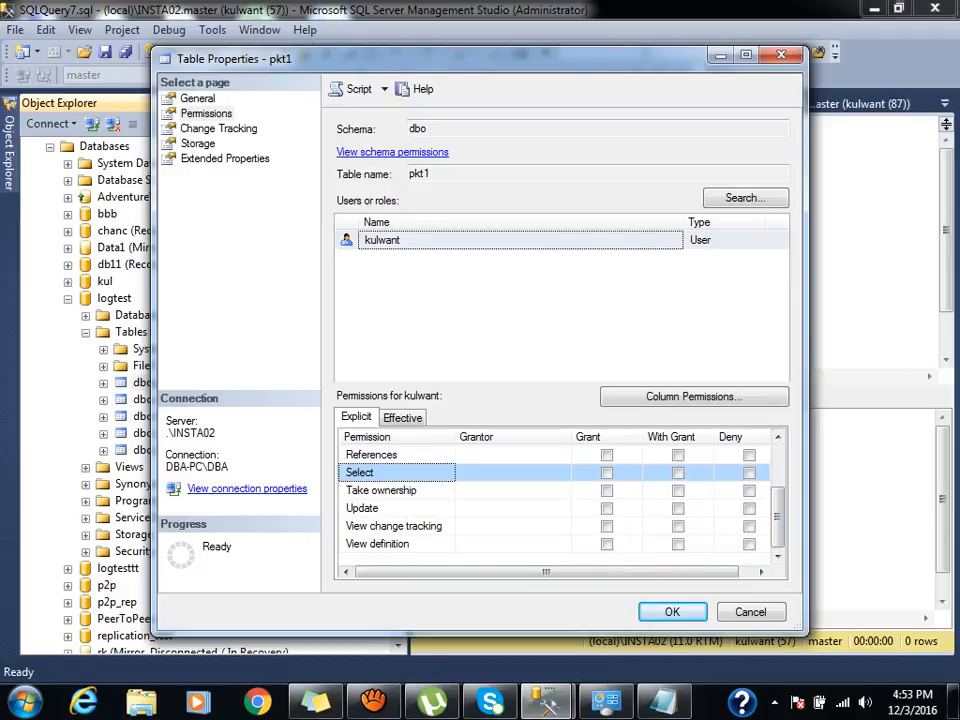
left_click(607, 473)
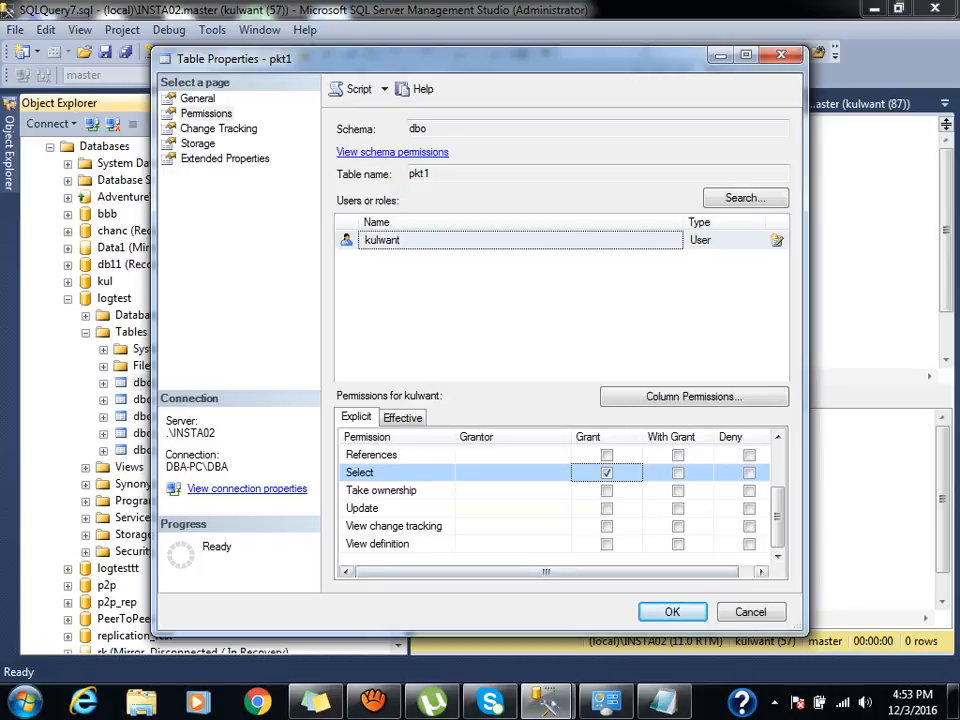
left_click_drag(546, 572, 560, 572)
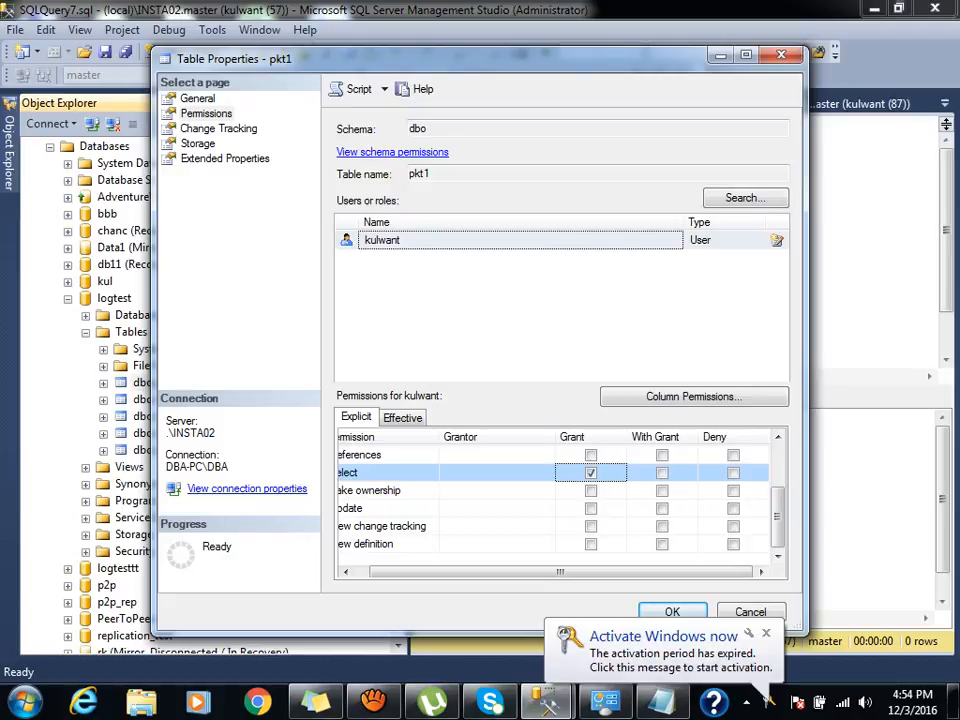
key("Return")
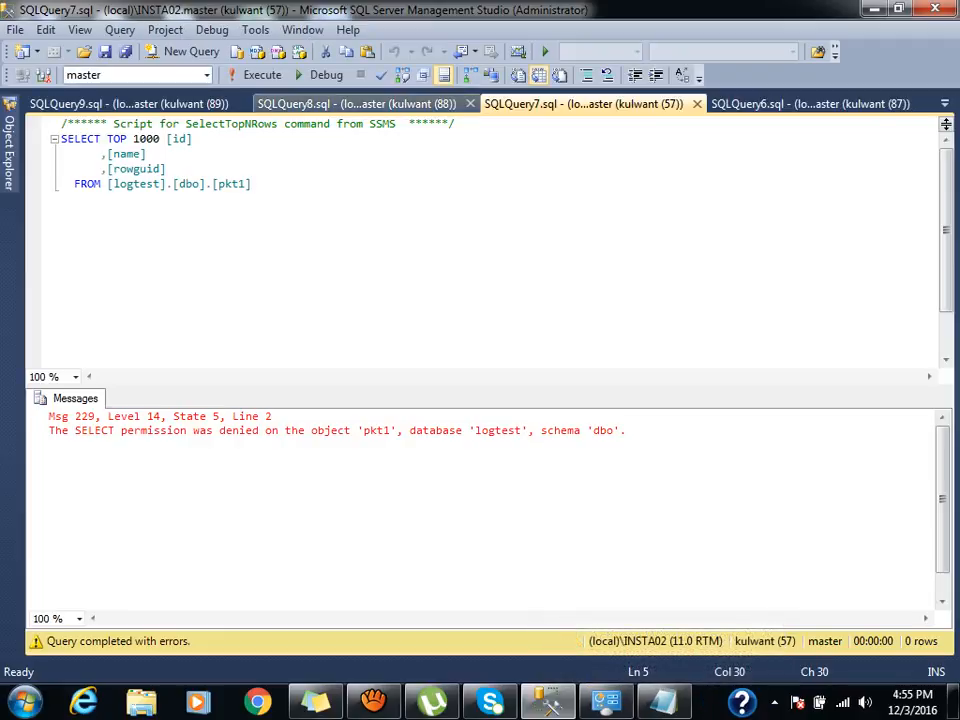
Rerun the t2, t1 and pkt1 queries; the pkt1 SELECT now returns two rows.
left_click(356, 104)
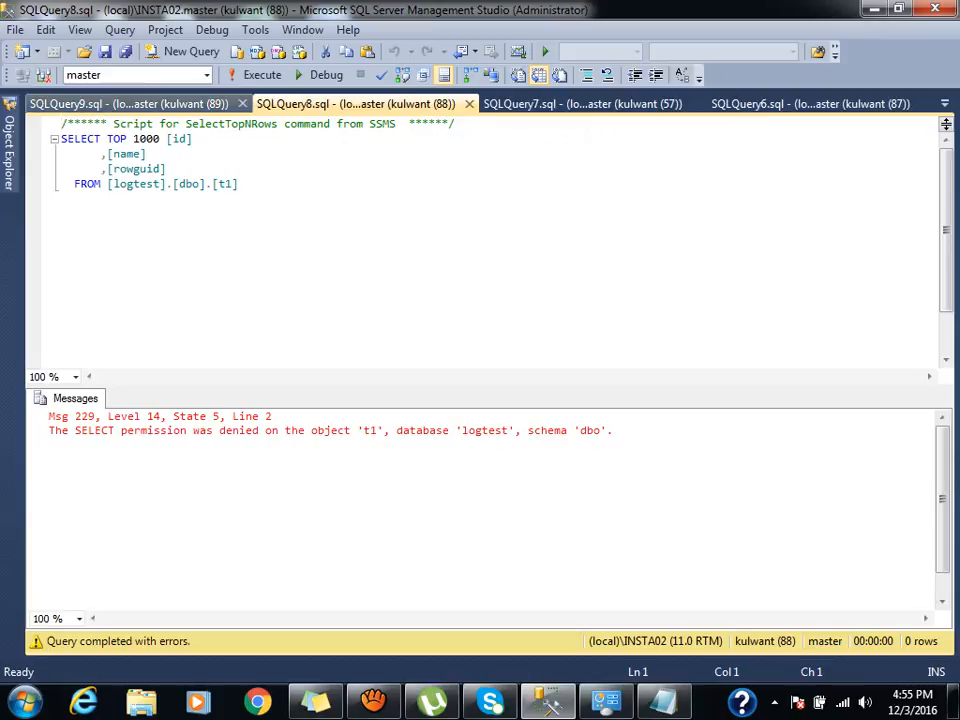
left_click(128, 104)
left_click(262, 75)
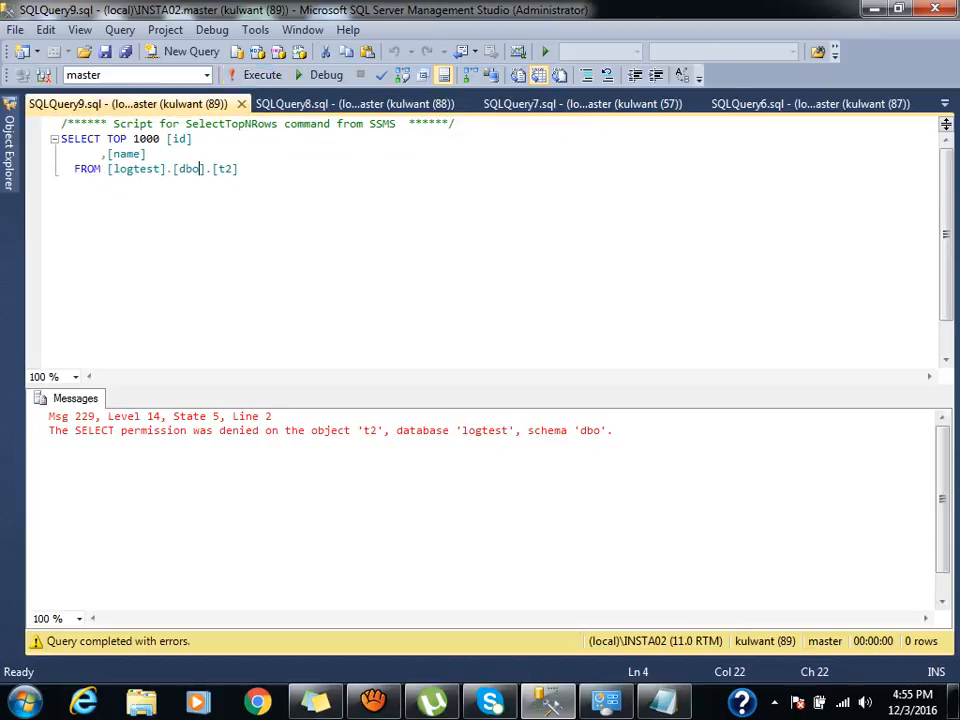
left_click(280, 105)
left_click(262, 75)
left_click(583, 104)
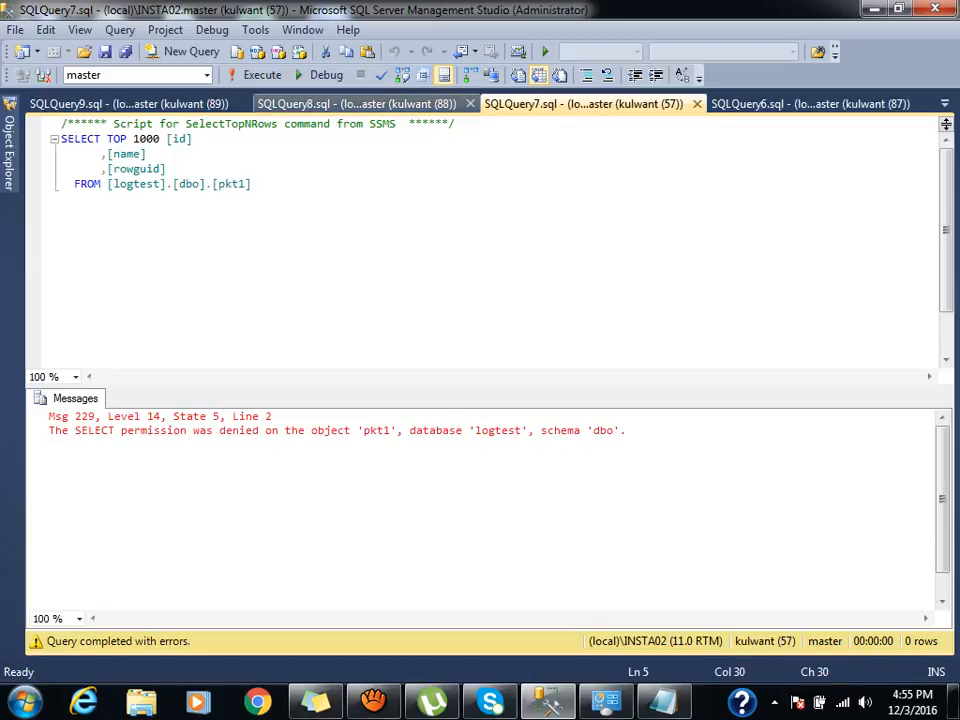
left_click(262, 75)
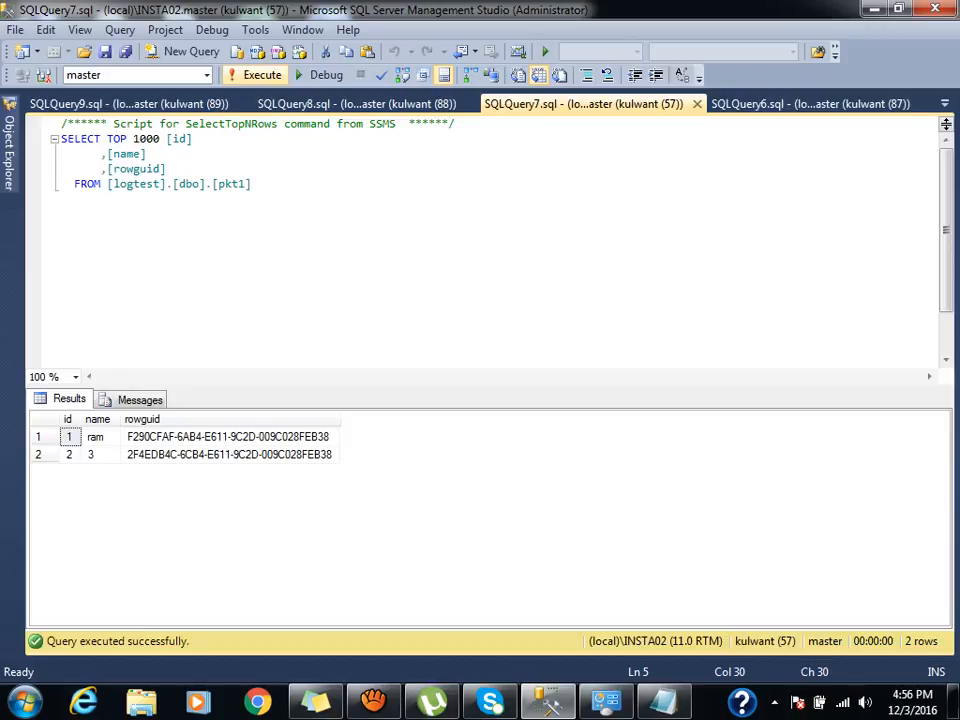
Collapse the Databases nodes under both server connections and select each server node.
left_click(8, 150)
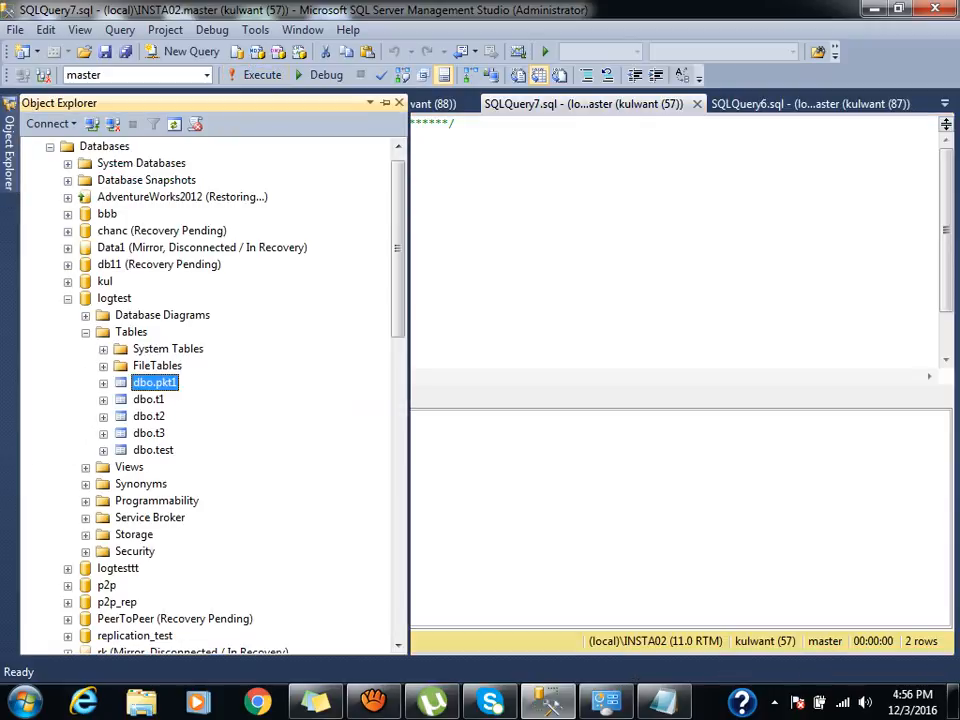
left_click(50, 147)
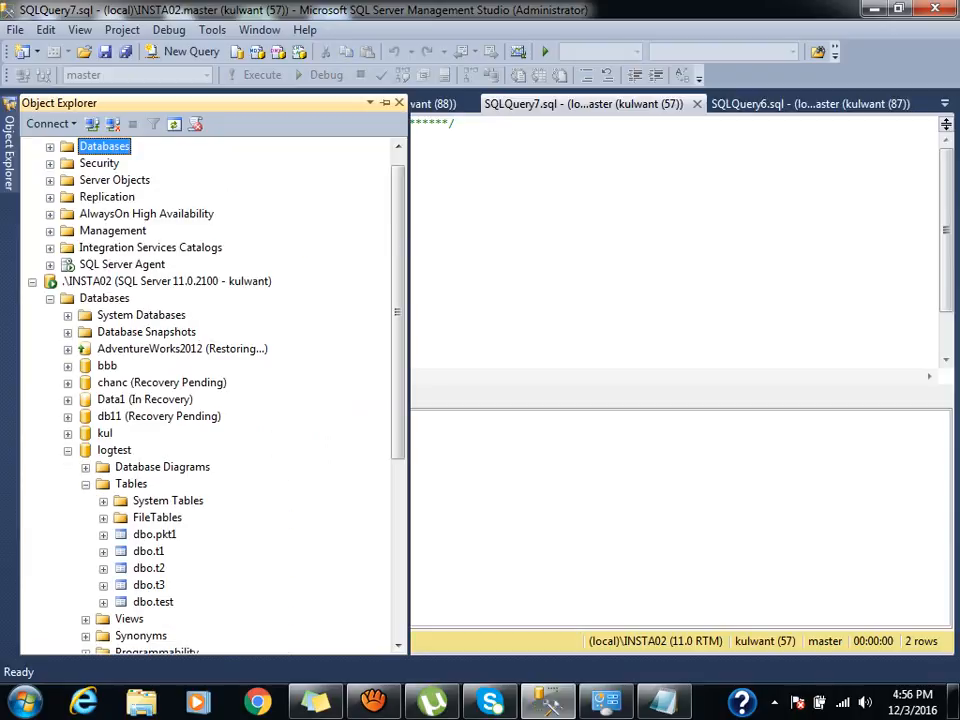
left_click(50, 299)
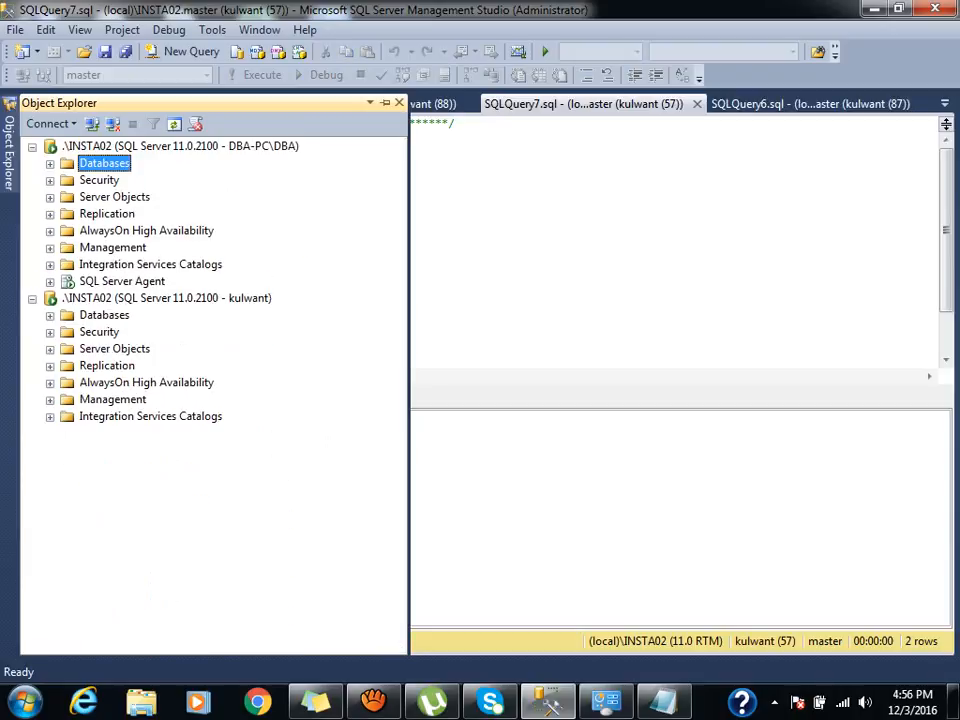
left_click(180, 147)
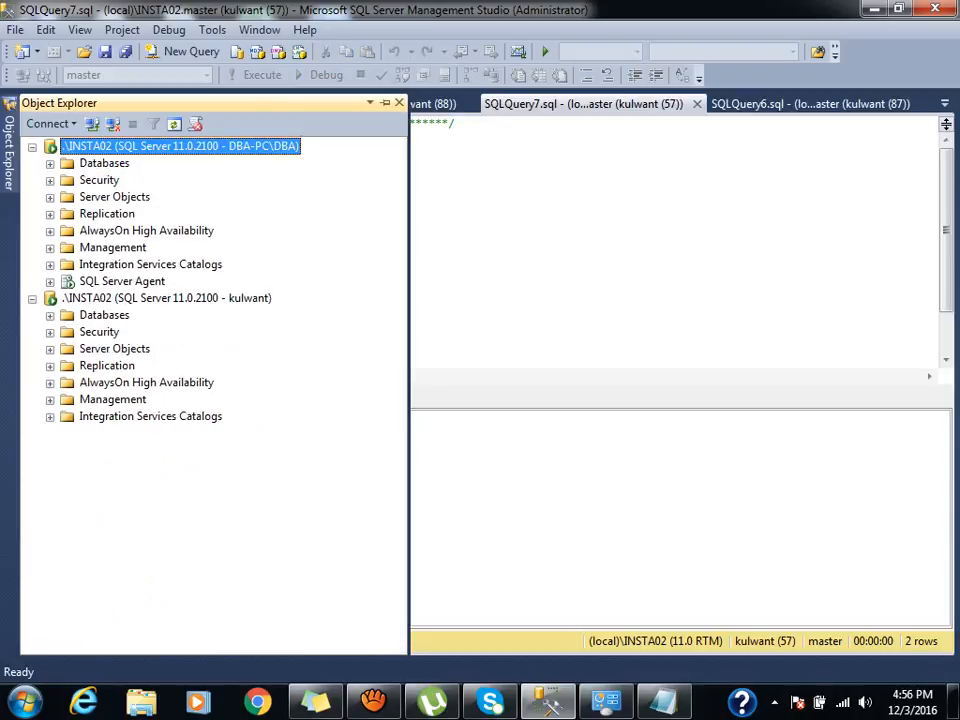
left_click(166, 298)
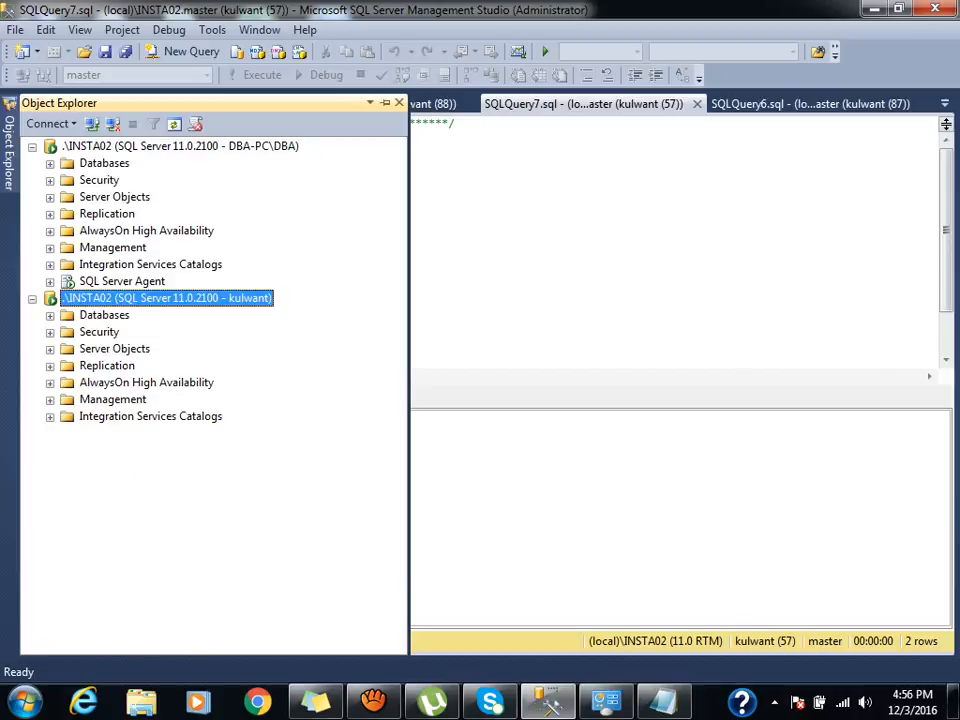
left_click(373, 702)
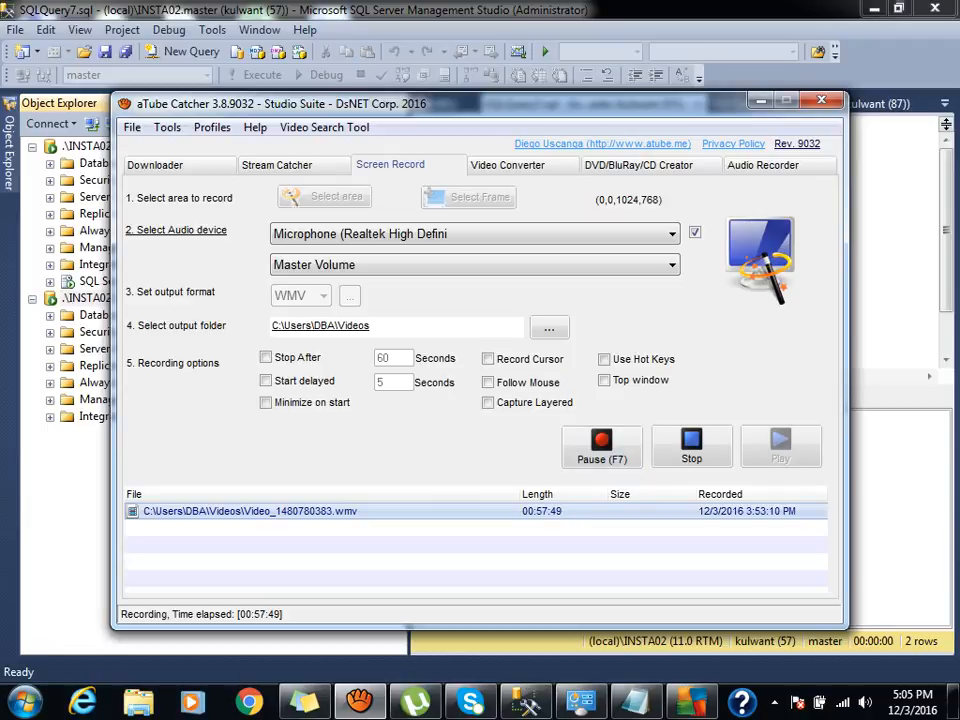
left_click(761, 100)
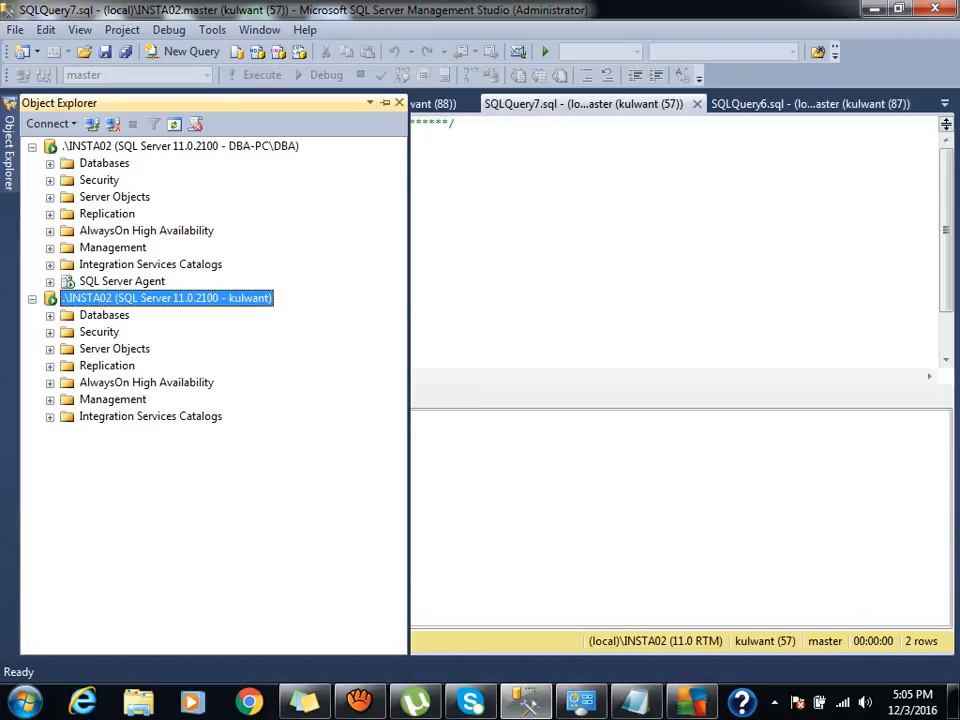
Expand the Security folder under the first .\INSTA02 server node.
left_click(122, 281)
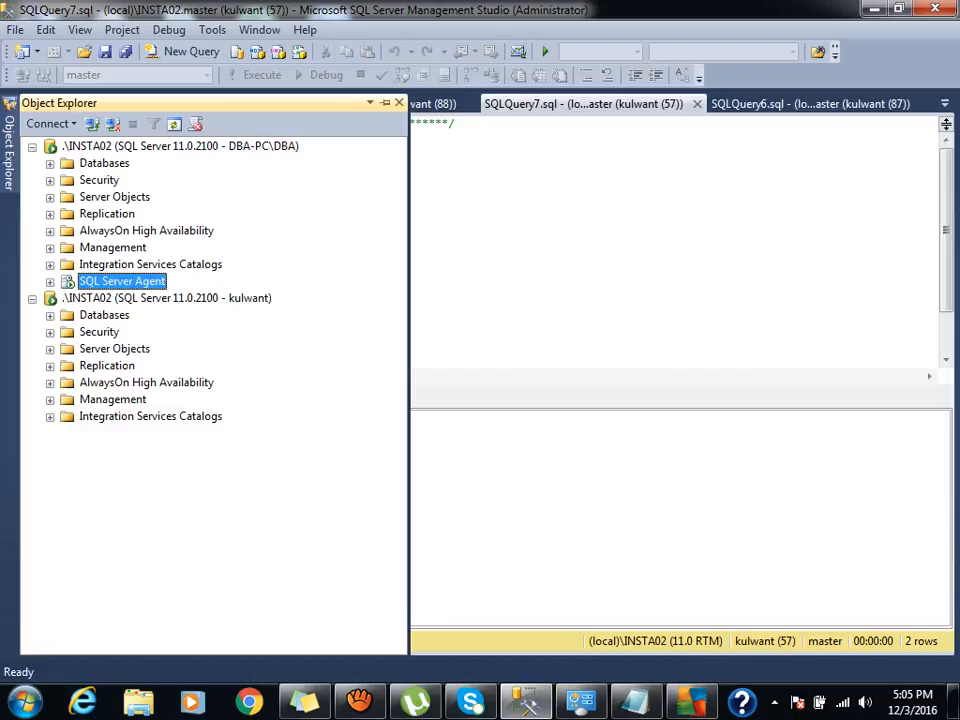
left_click(167, 298)
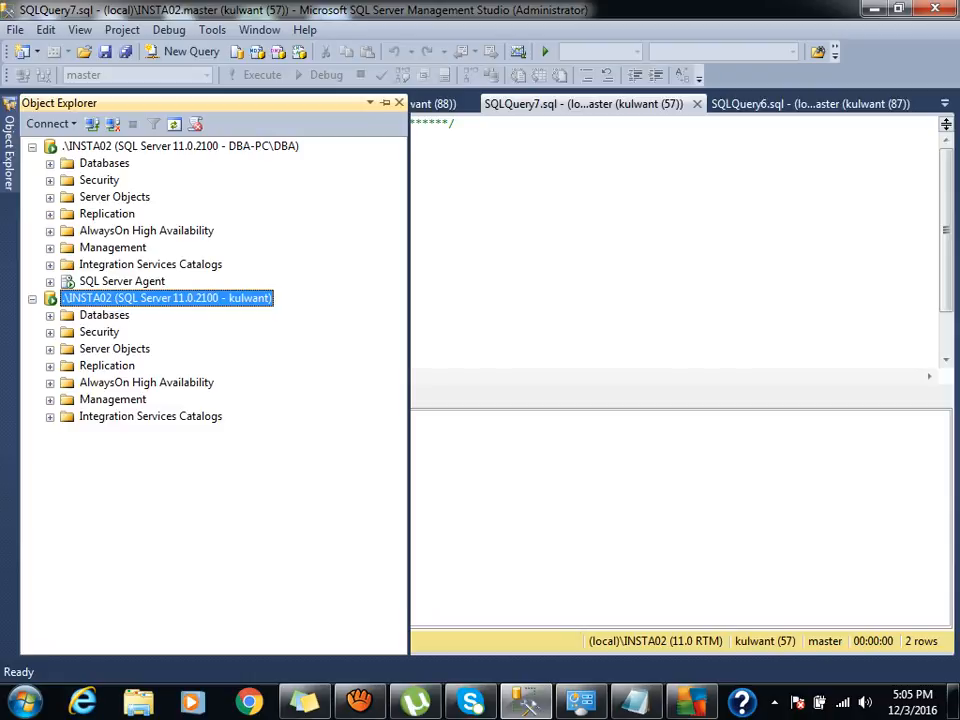
left_click(104, 315)
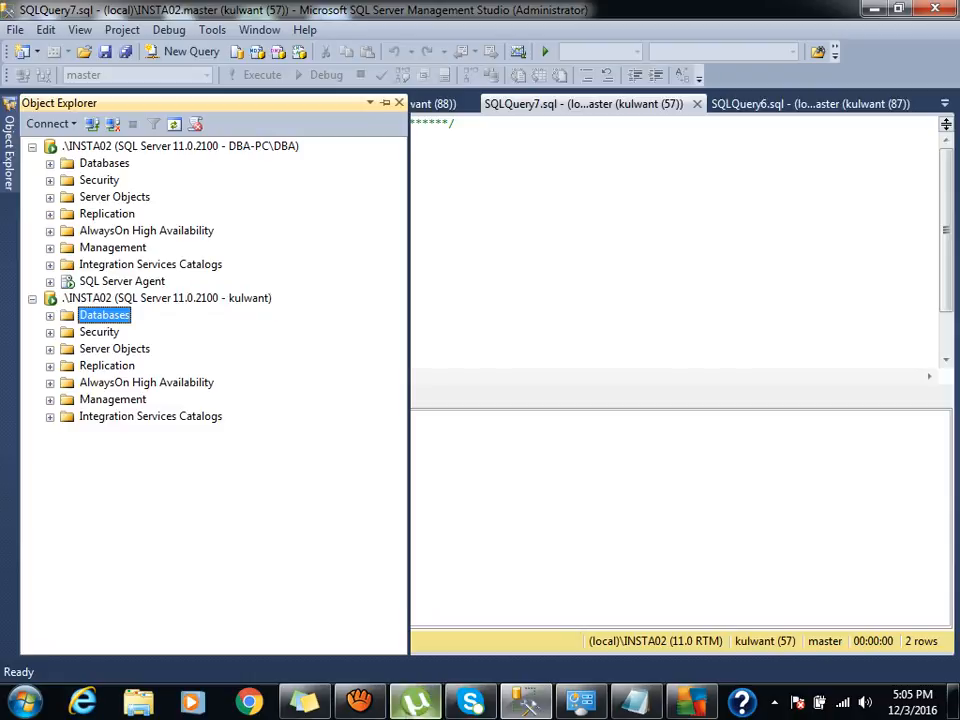
mouse_move(526, 700)
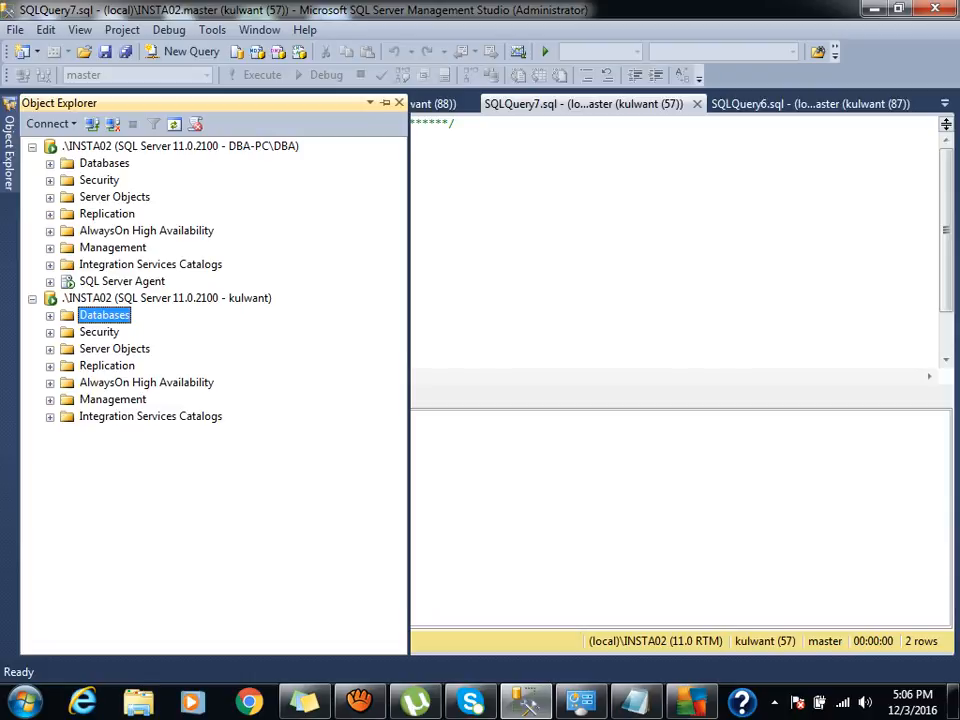
left_click(359, 702)
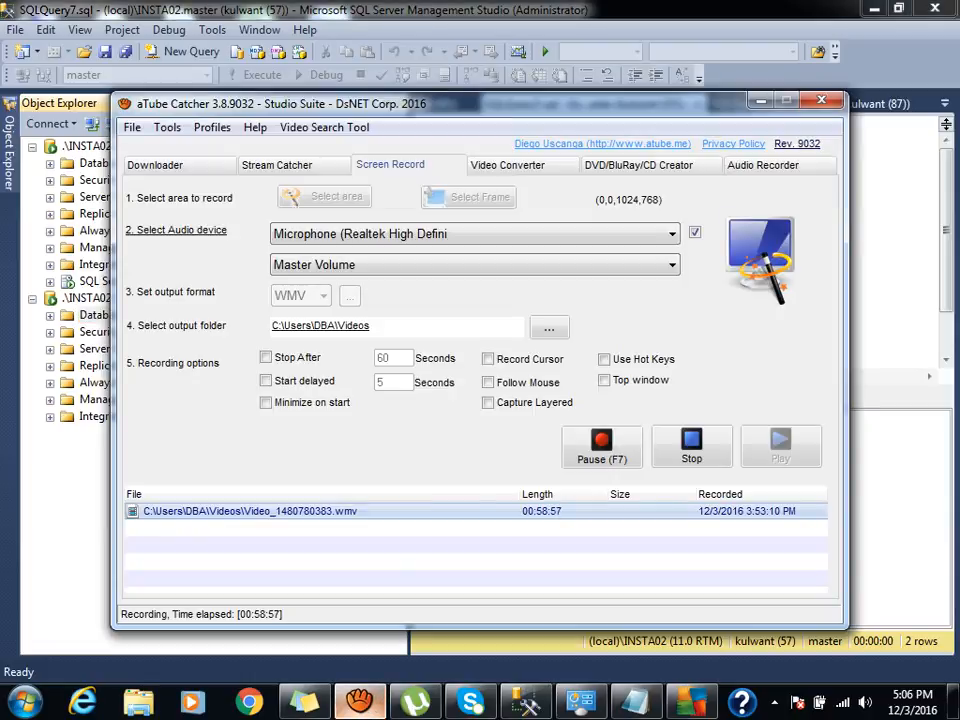
left_click(359, 702)
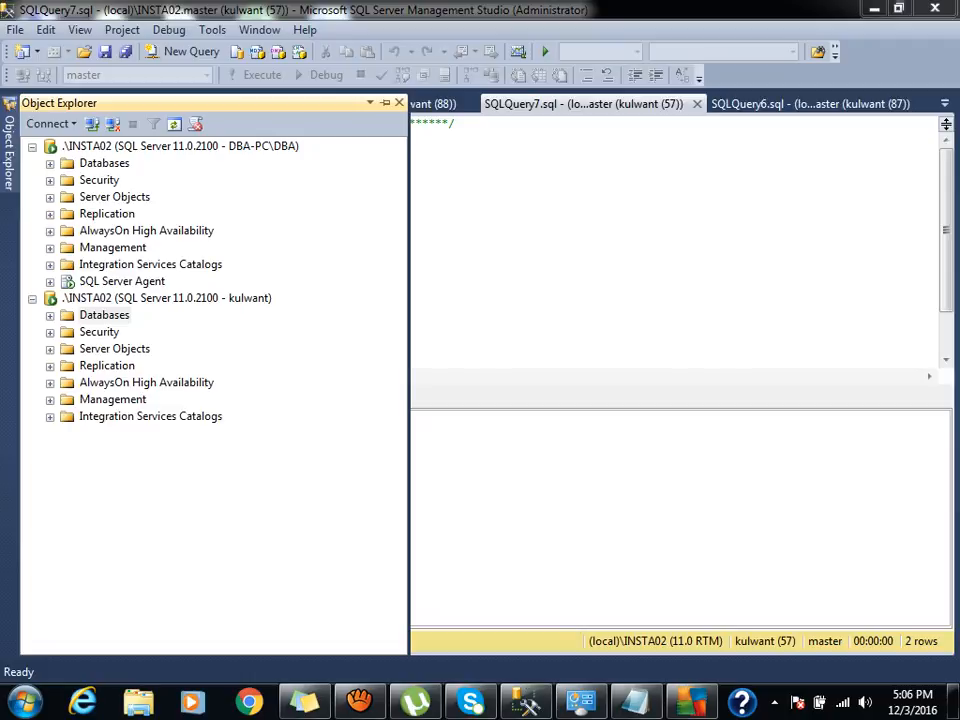
left_click(50, 181)
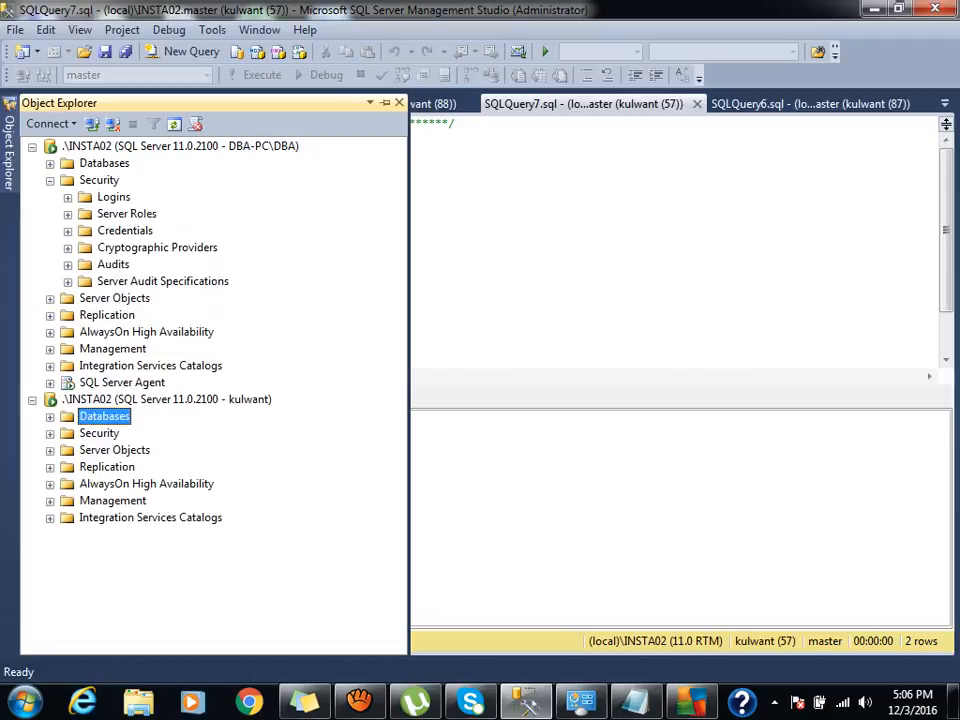
Map the test login to msdb with SQLAgentUserRole membership and save the login.
left_click(67, 197)
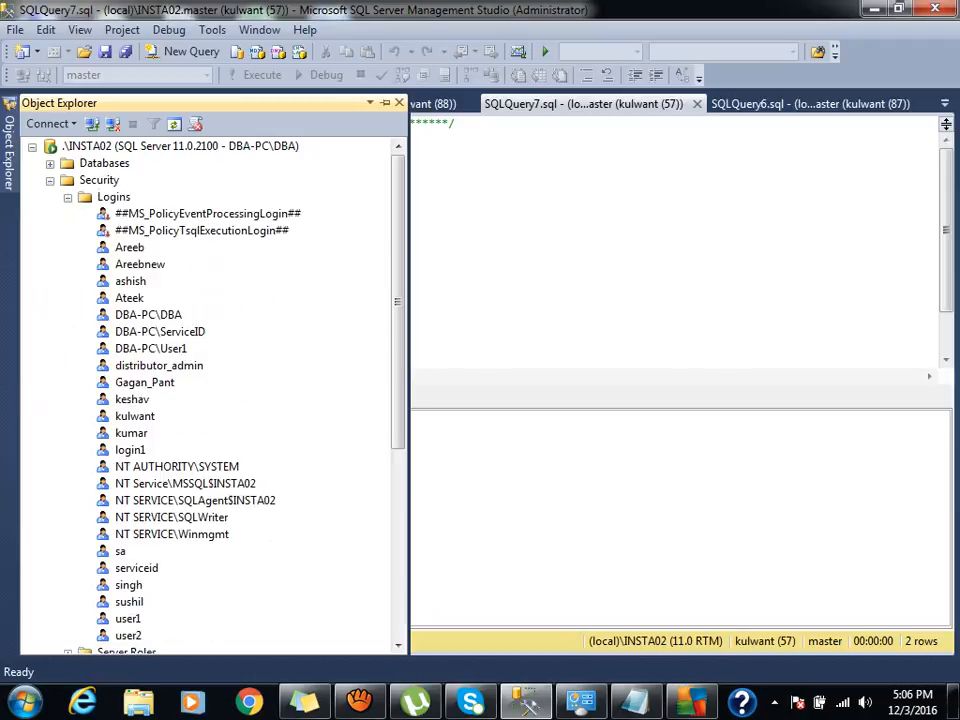
double_click(135, 416)
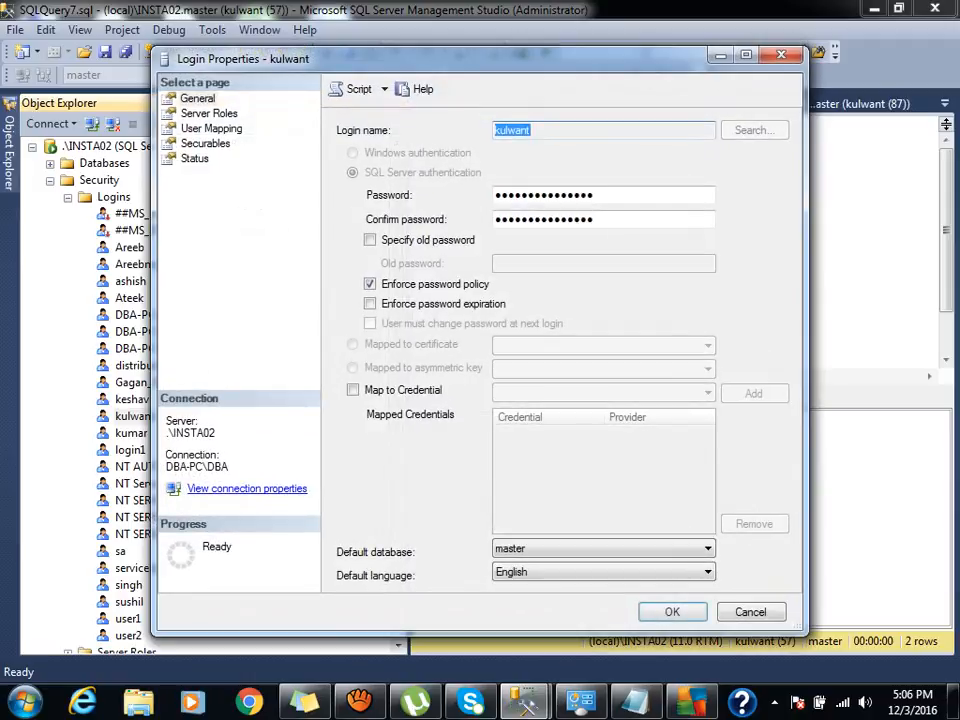
left_click(209, 114)
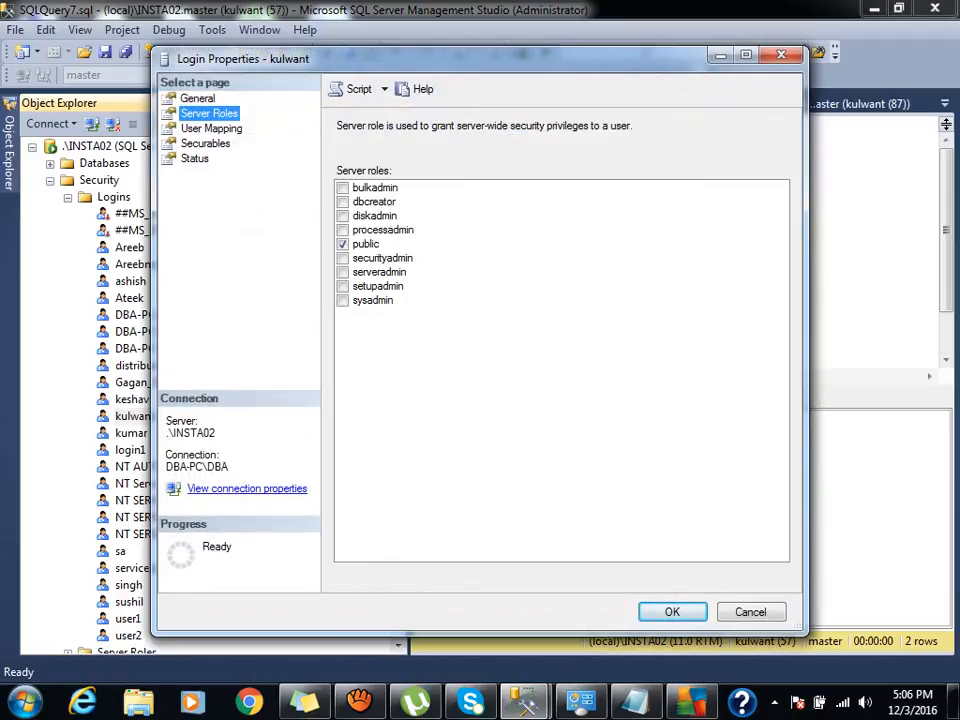
left_click(211, 129)
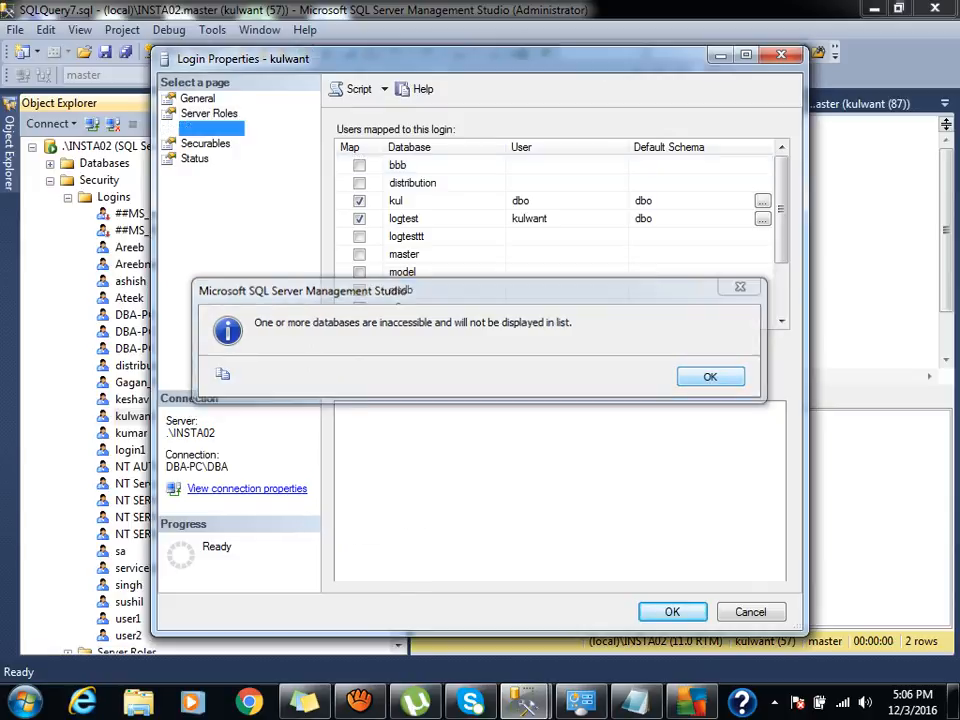
key("Return")
left_click(359, 290)
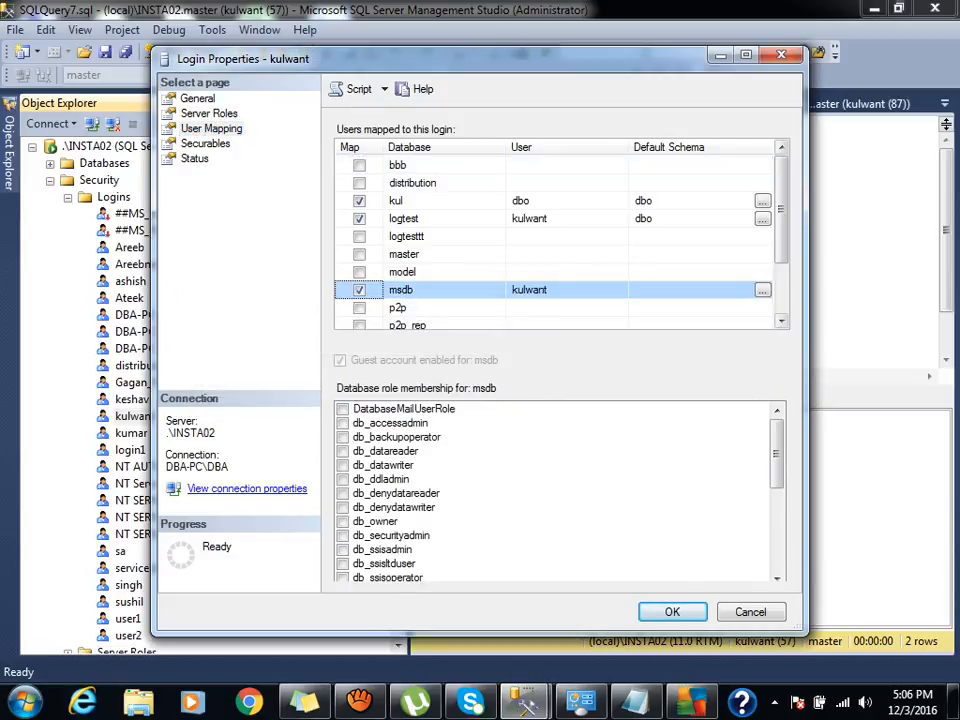
scroll(560, 240, "down", 2)
left_click(432, 218)
scroll(560, 490, "down", 4)
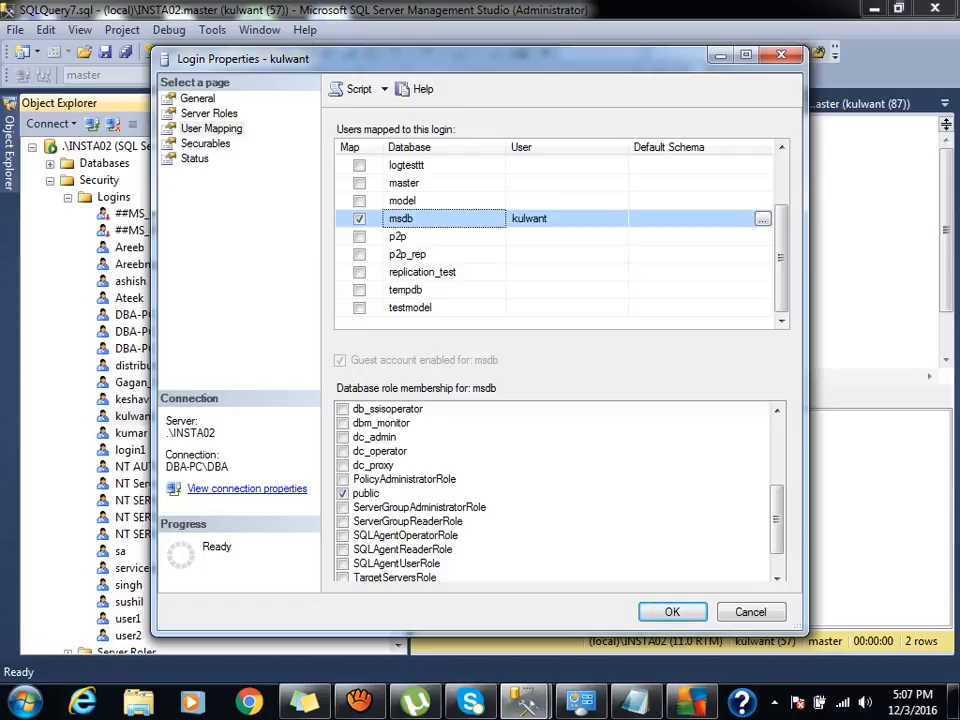
left_click(343, 564)
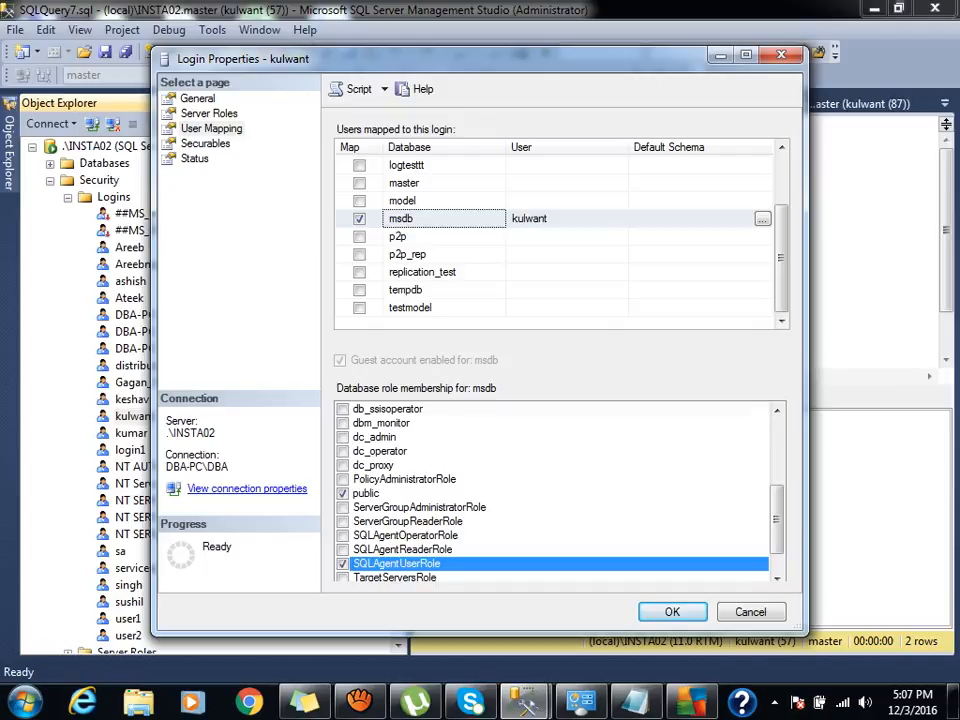
left_click(672, 612)
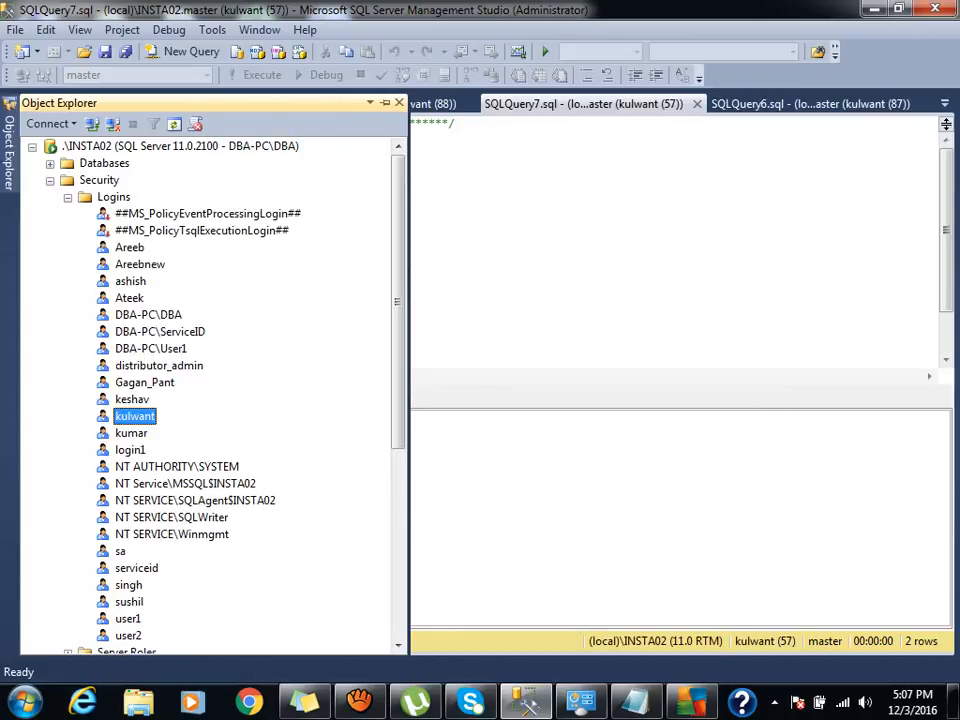
left_click(50, 181)
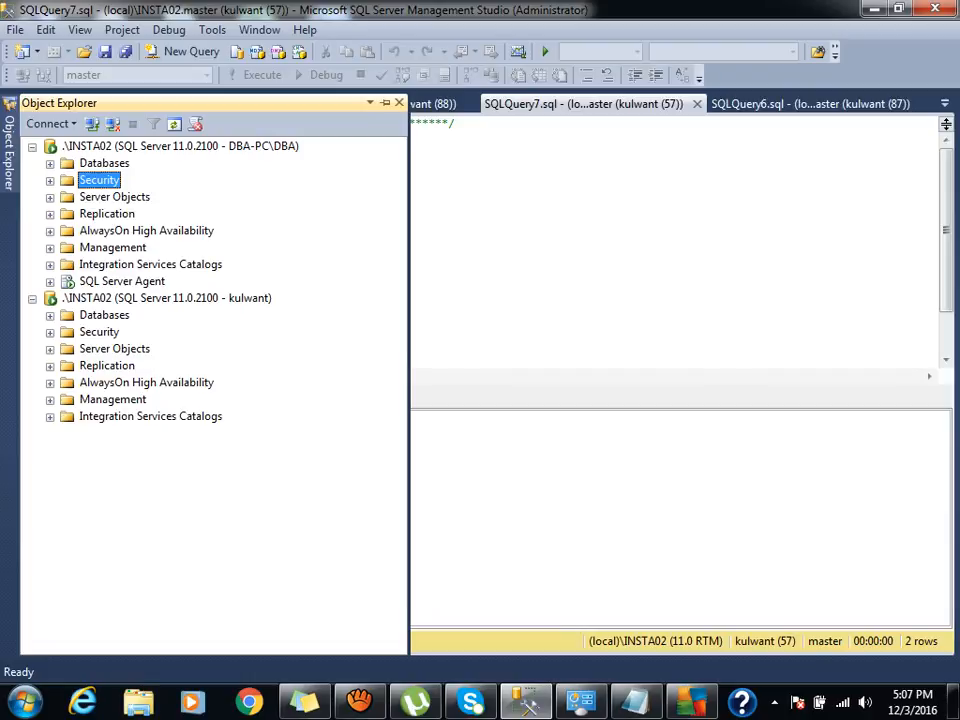
left_click(122, 282)
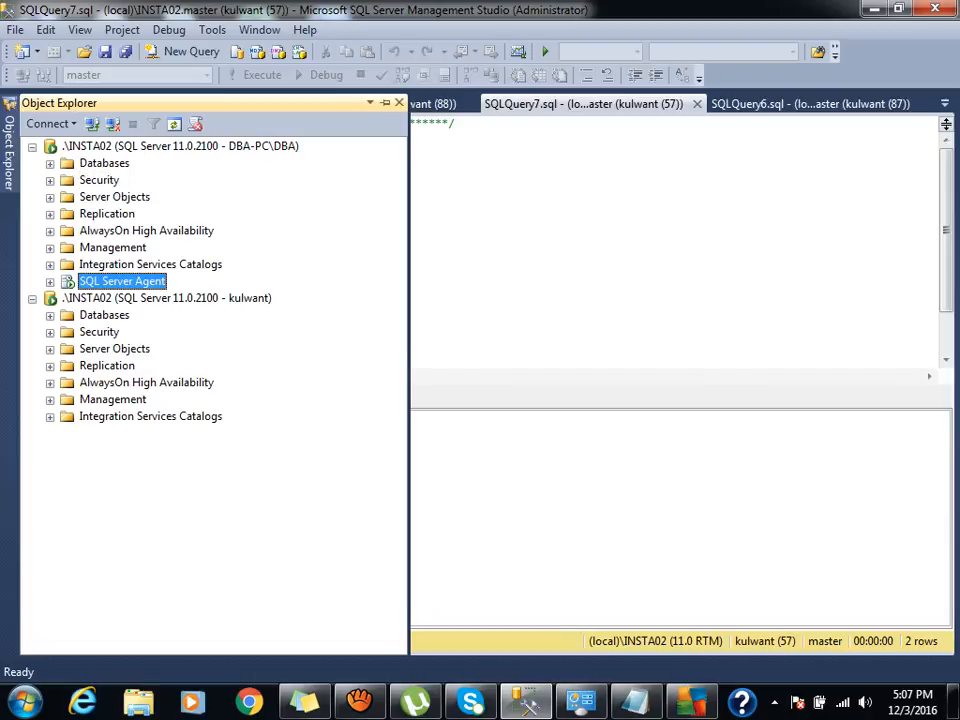
left_click(166, 298)
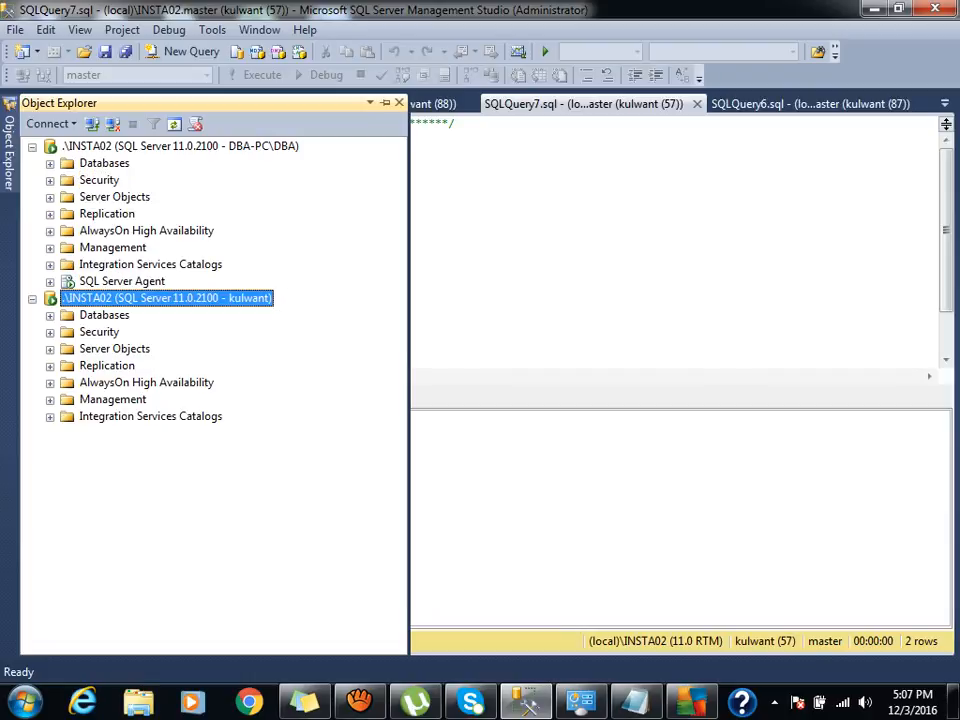
left_click(174, 124)
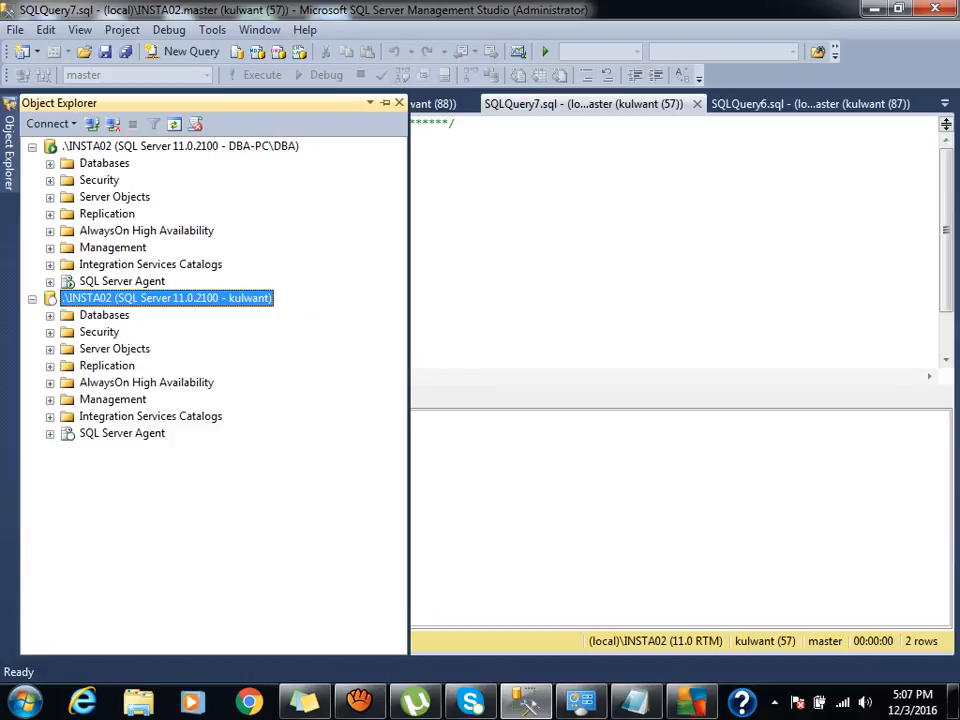
left_click(122, 433)
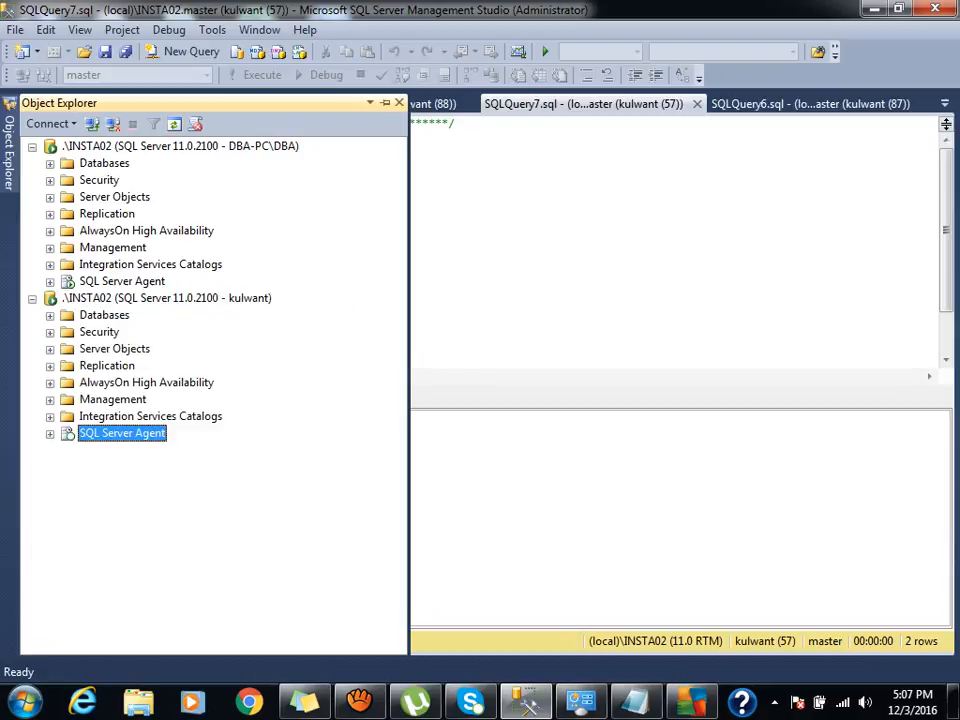
left_click(50, 434)
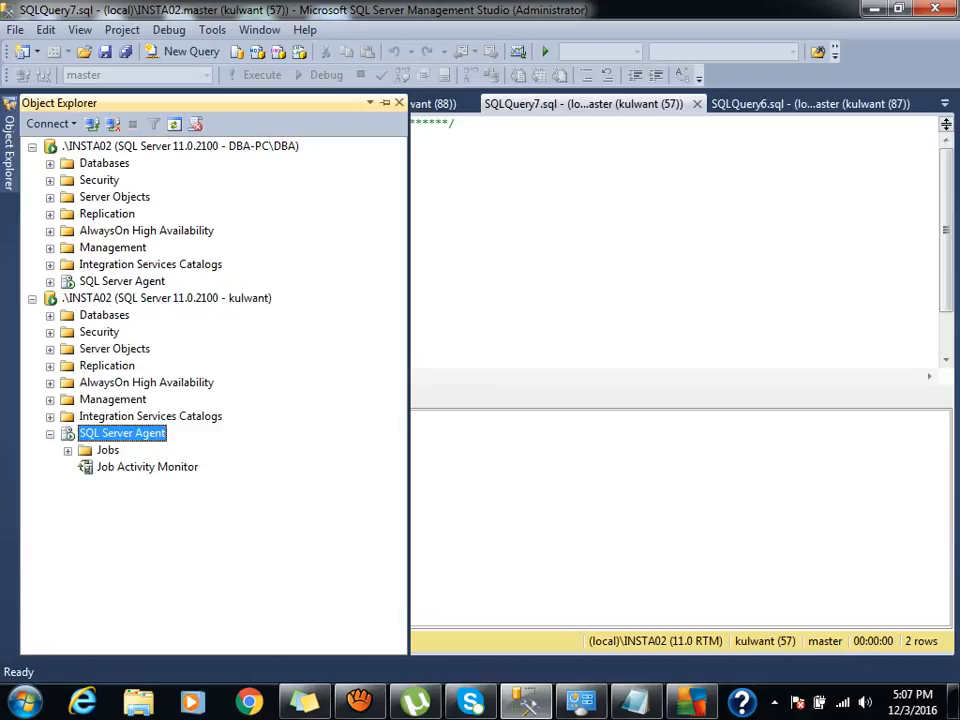
left_click(50, 282)
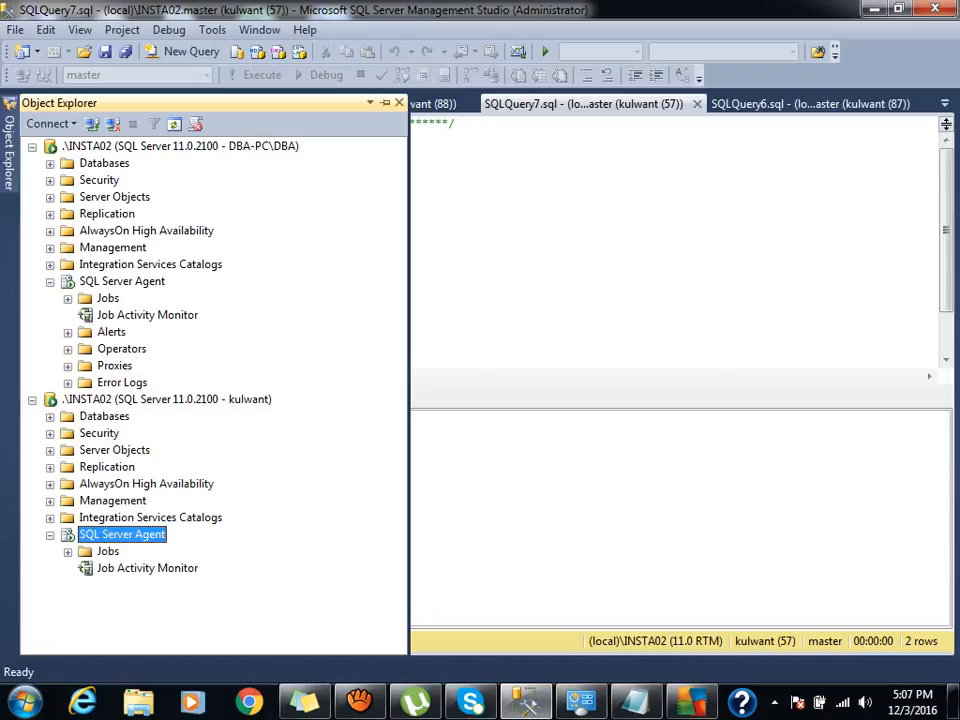
left_click(108, 551)
left_click(108, 298)
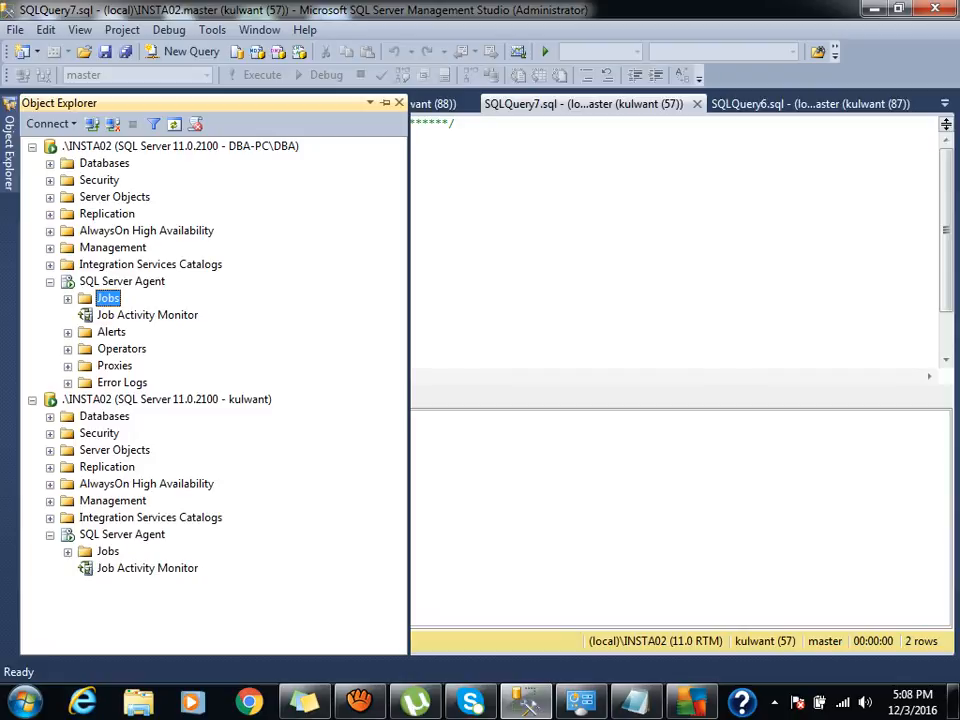
left_click(68, 299)
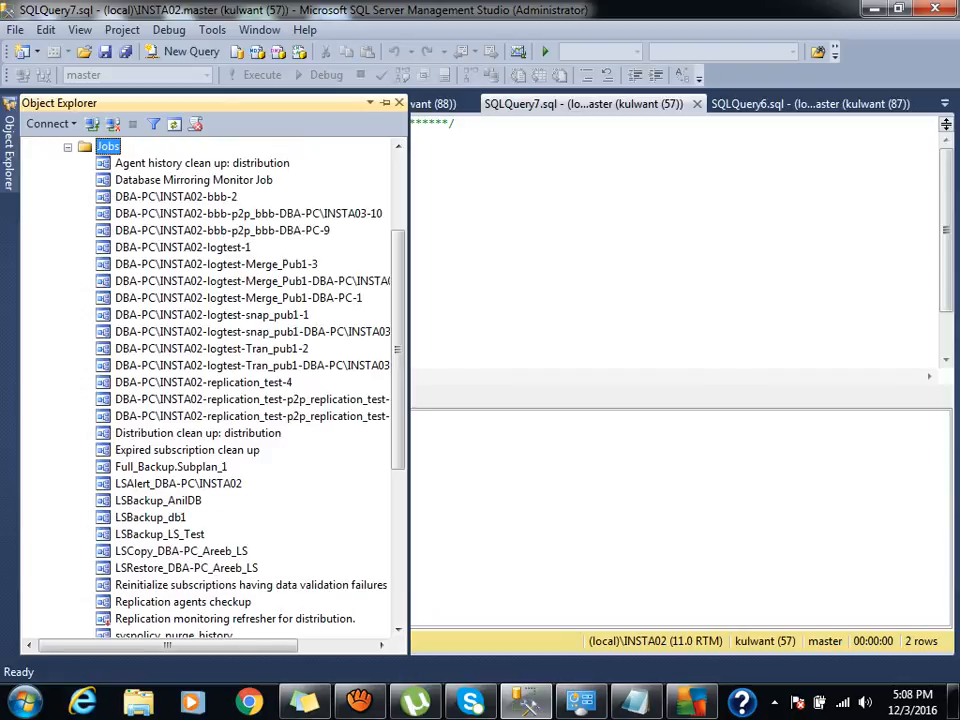
scroll(210, 390, "down", 6)
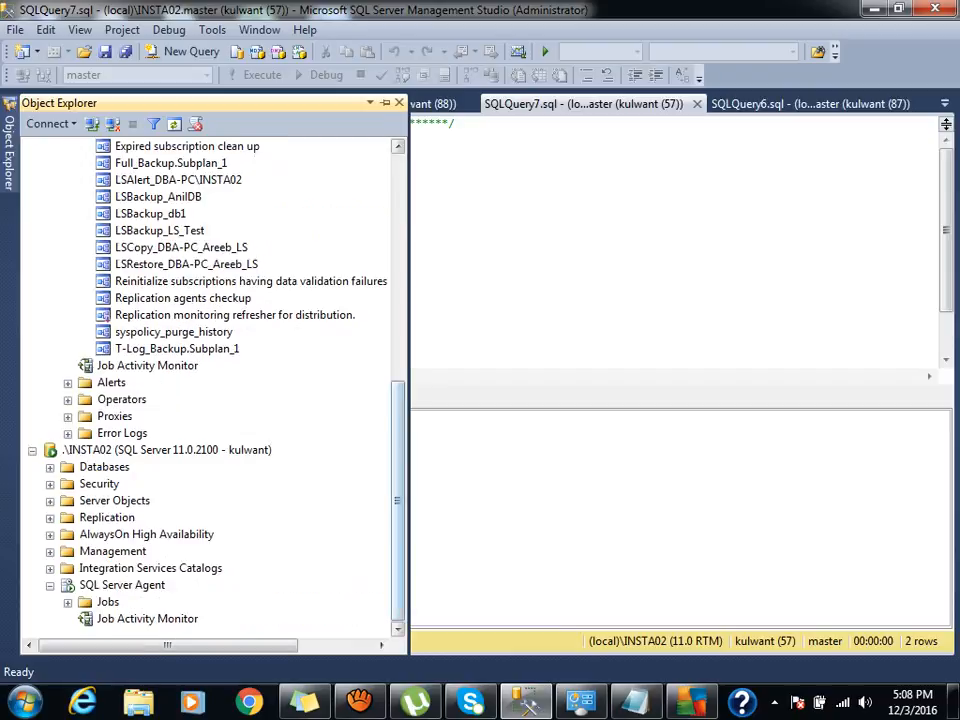
scroll(210, 390, "up", 9)
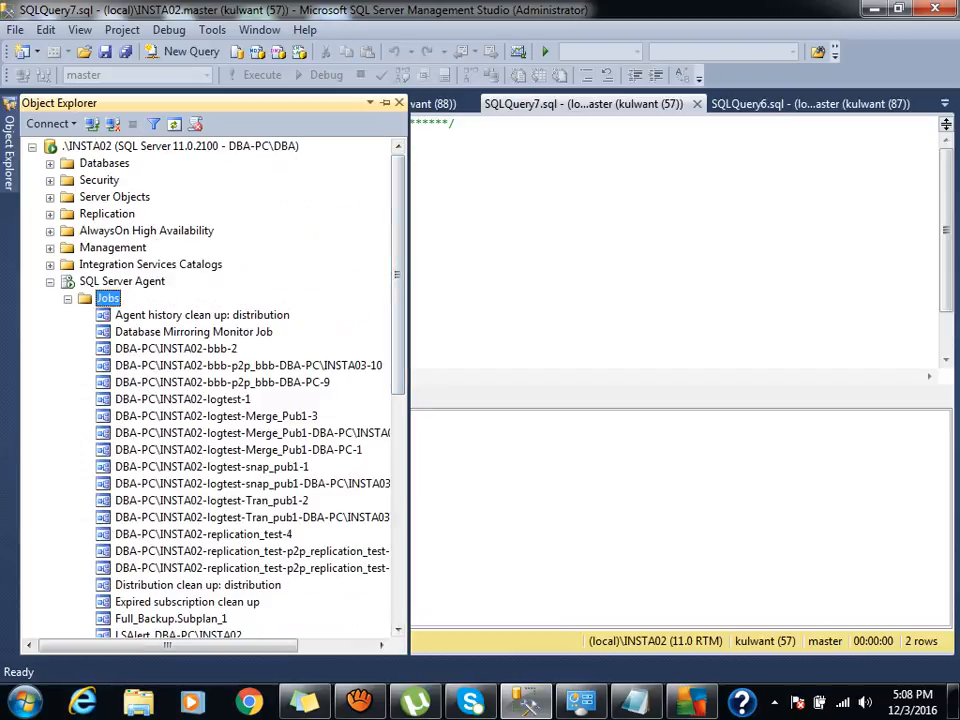
left_click(68, 299)
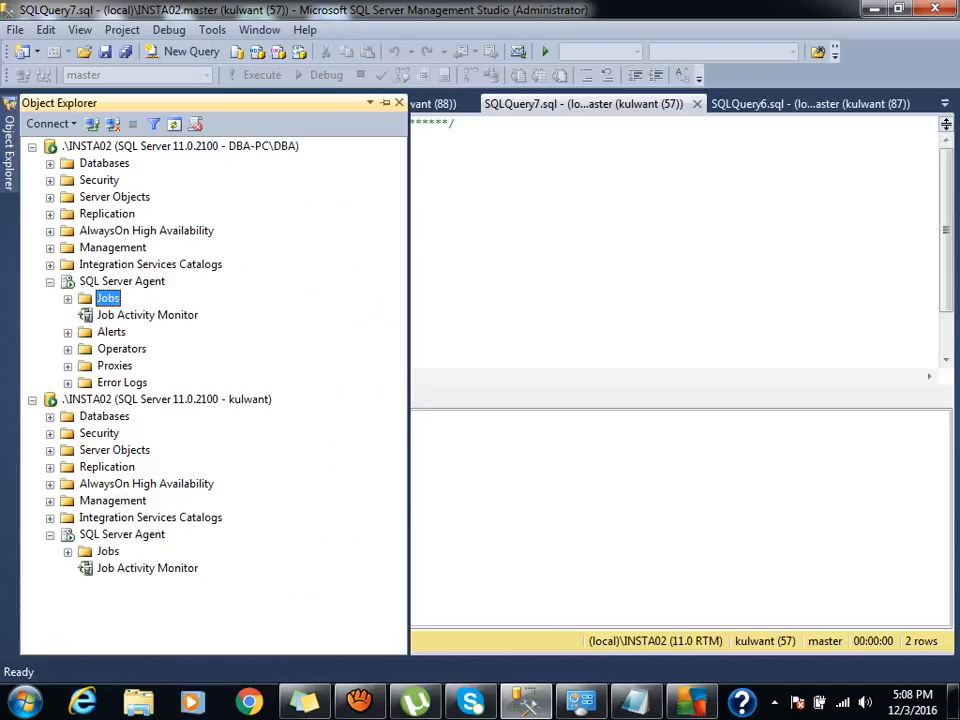
left_click(107, 551)
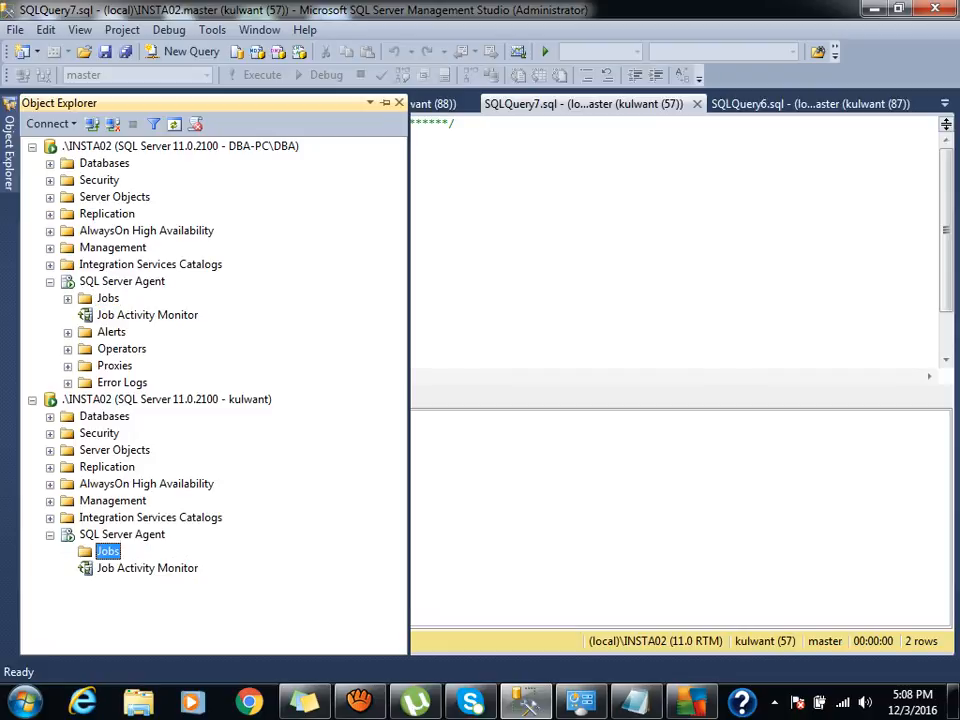
right_click(107, 551)
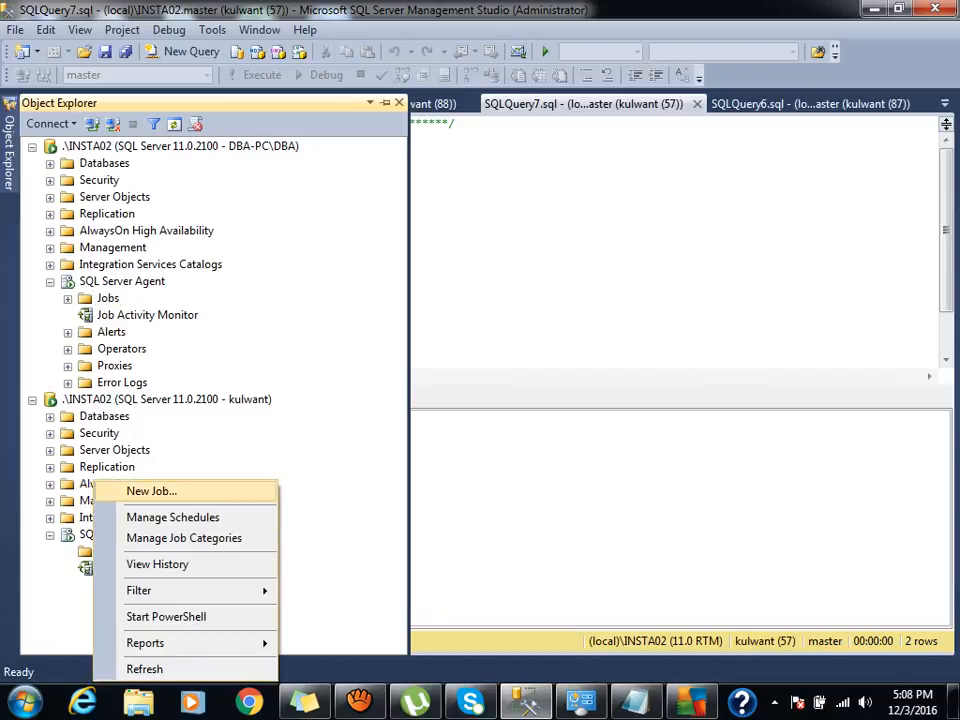
left_click(166, 399)
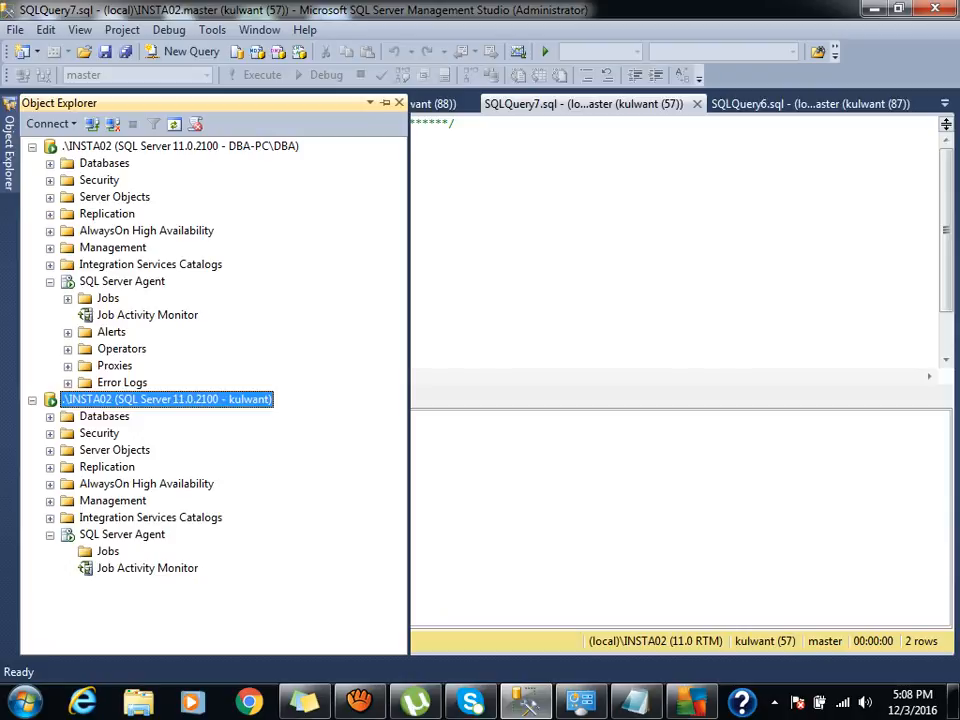
Add SQLAgentReaderRole to the test login's msdb mapping and save it.
left_click(50, 181)
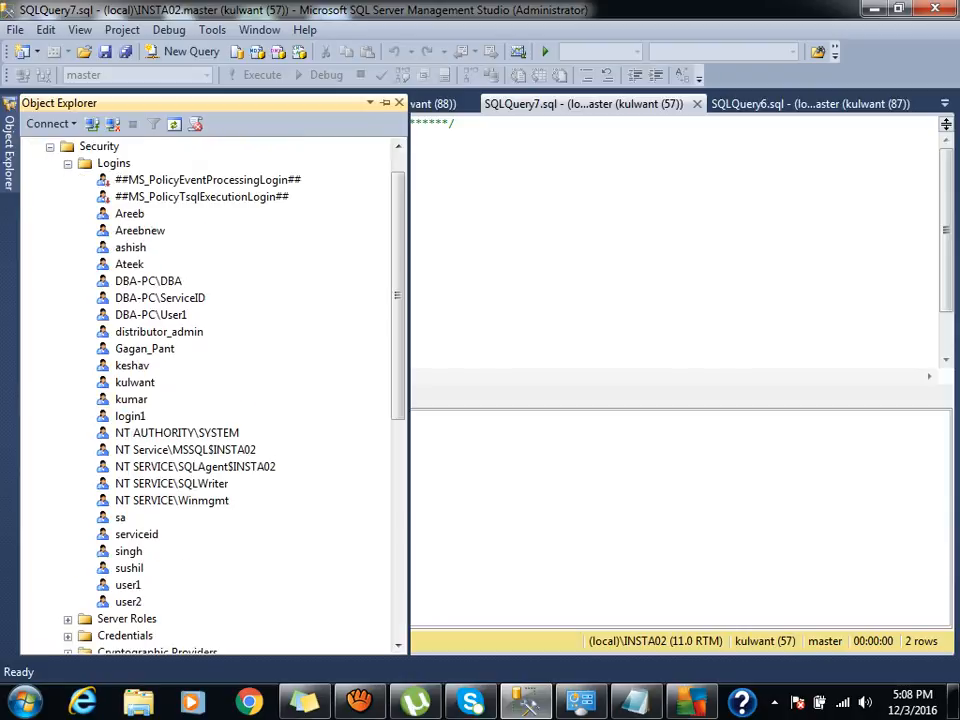
double_click(134, 382)
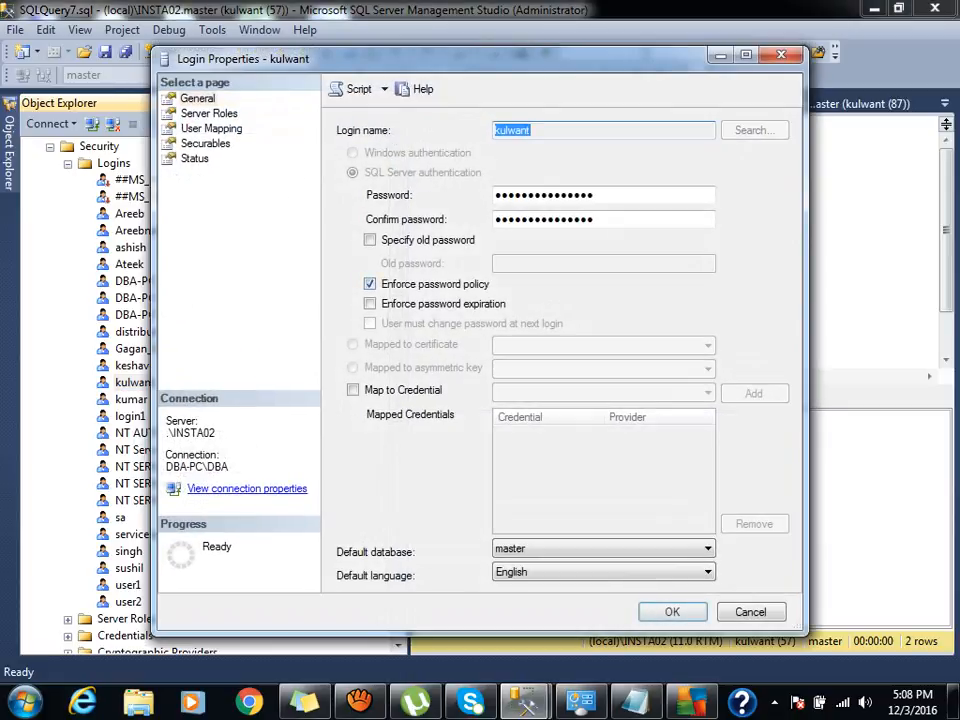
left_click(209, 114)
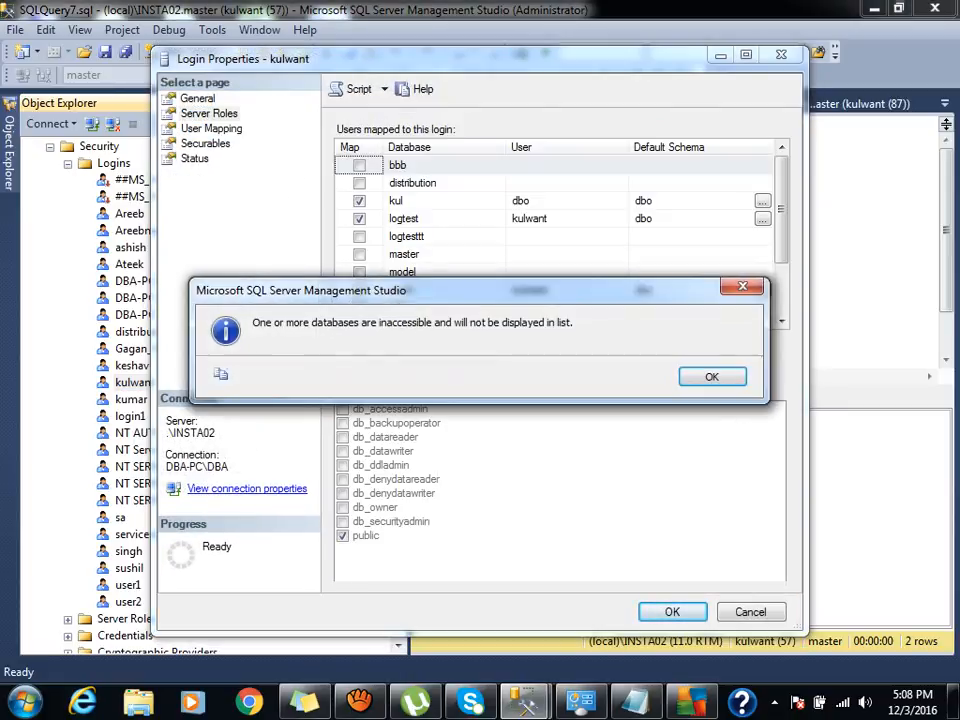
key("Return")
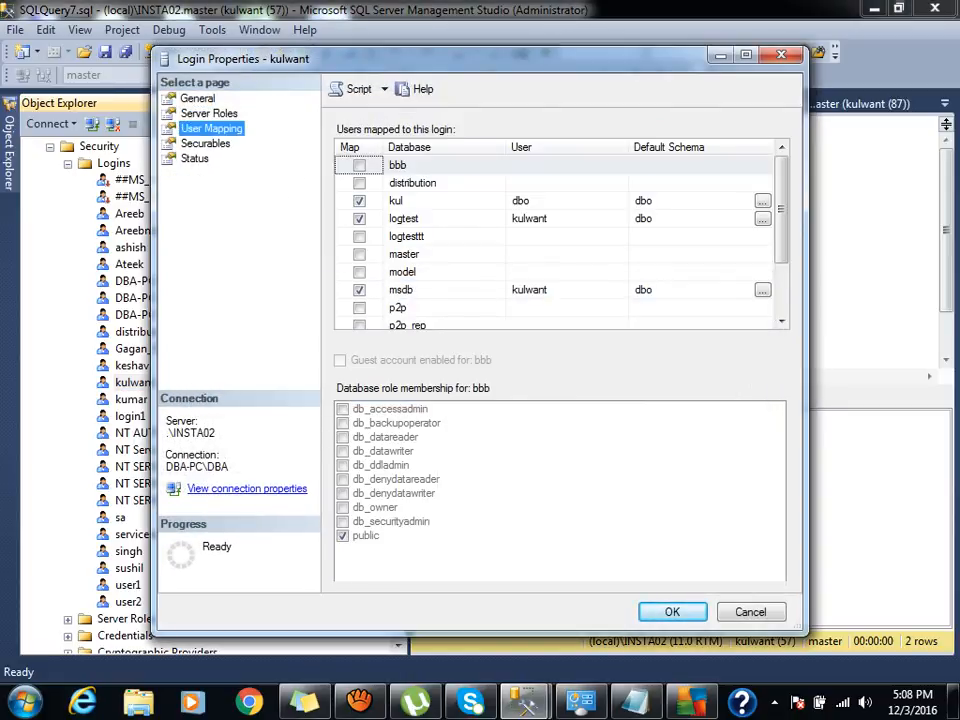
left_click(402, 290)
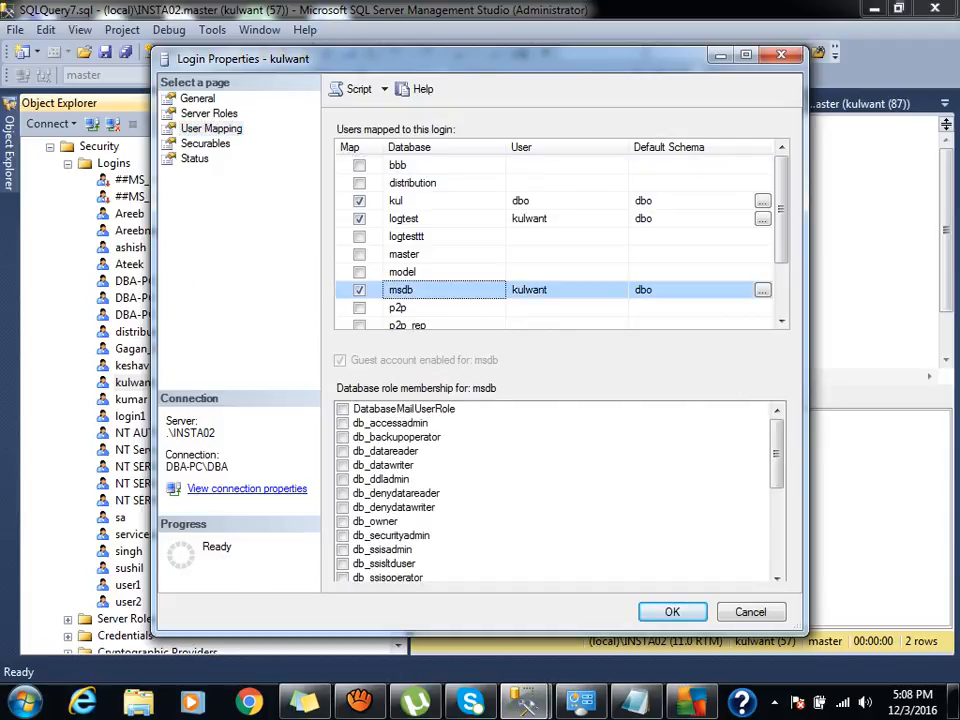
scroll(560, 490, "down", 4)
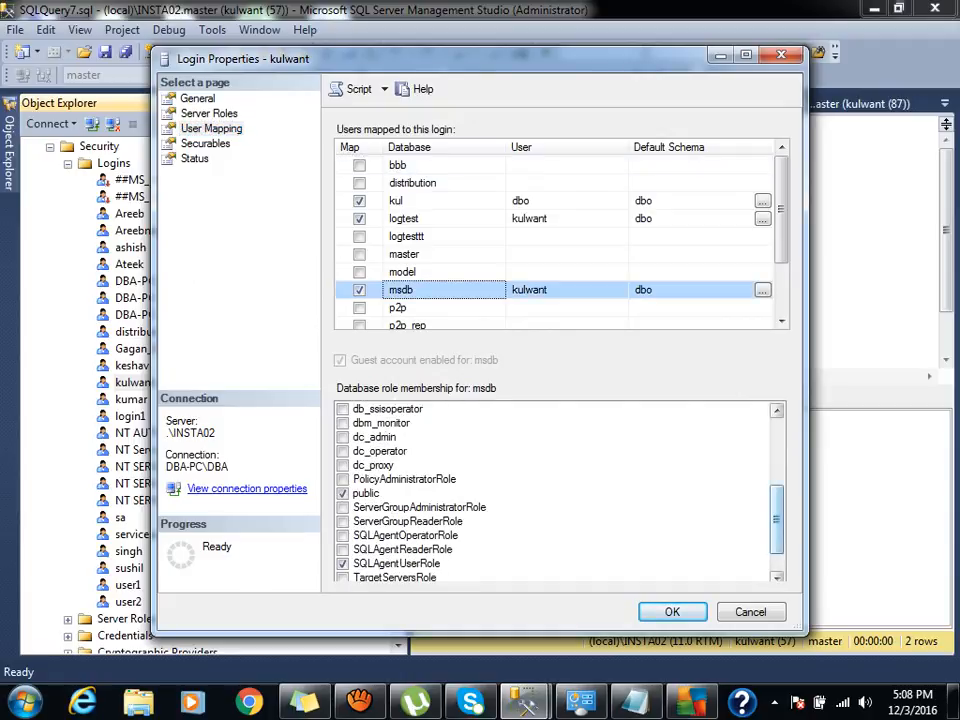
left_click(343, 564)
left_click(343, 550)
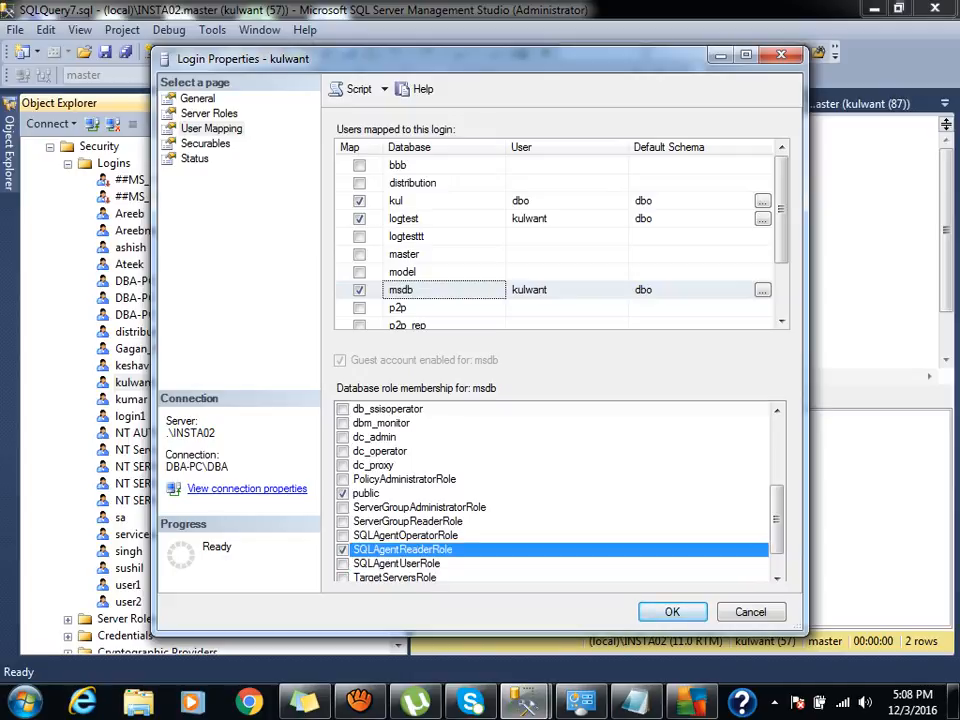
left_click(672, 612)
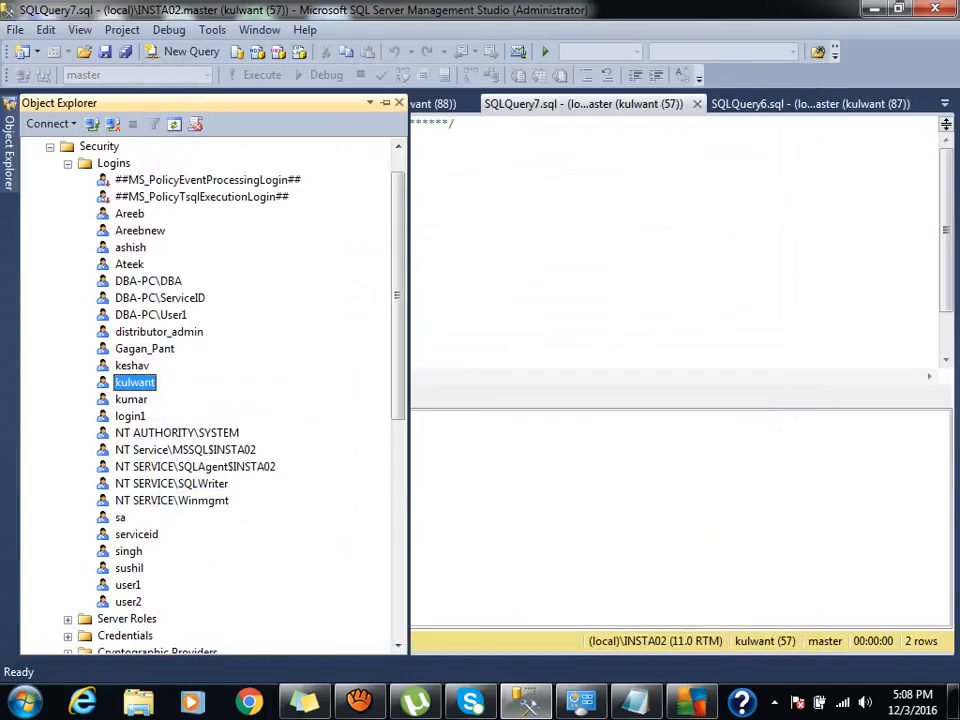
Refresh the test connection's Jobs folder and inspect LSBackup_db1's steps and schedules.
left_click(50, 147)
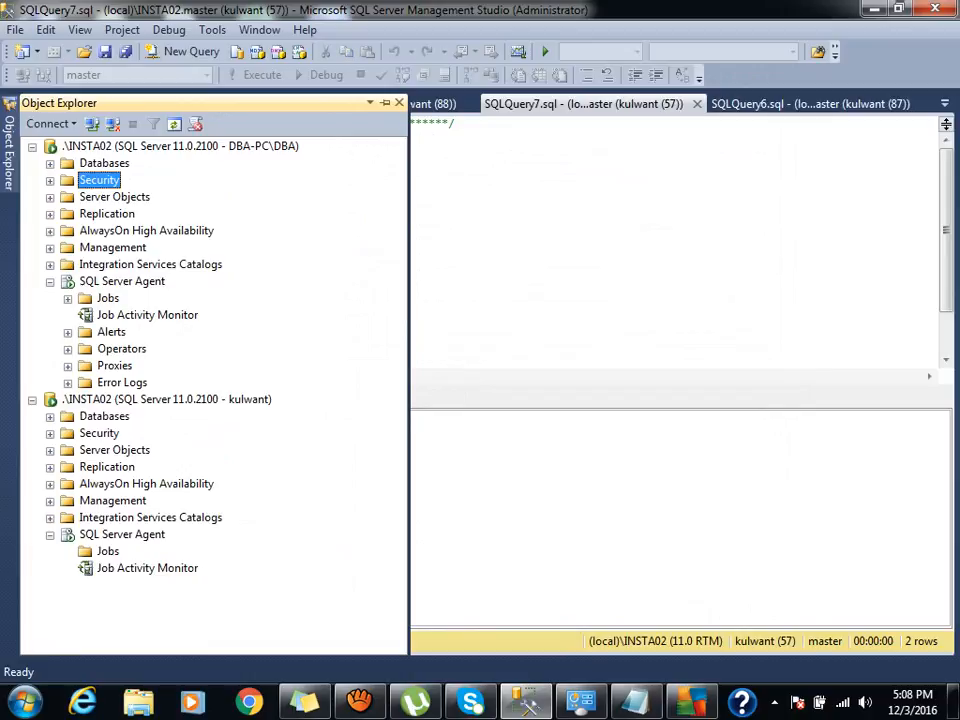
left_click(50, 282)
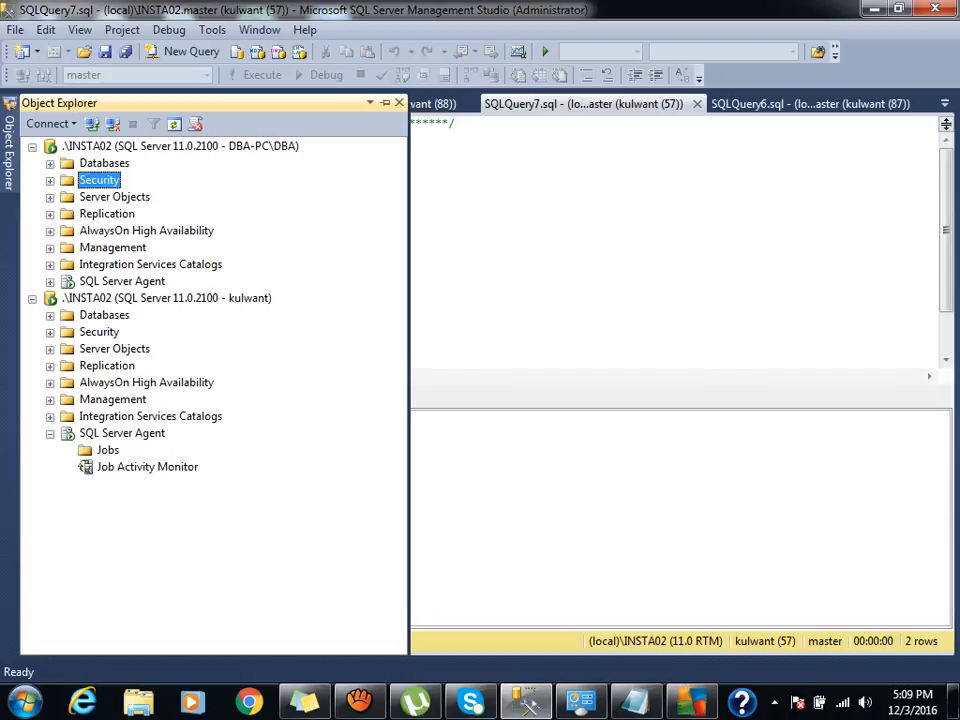
left_click(108, 450)
left_click(174, 124)
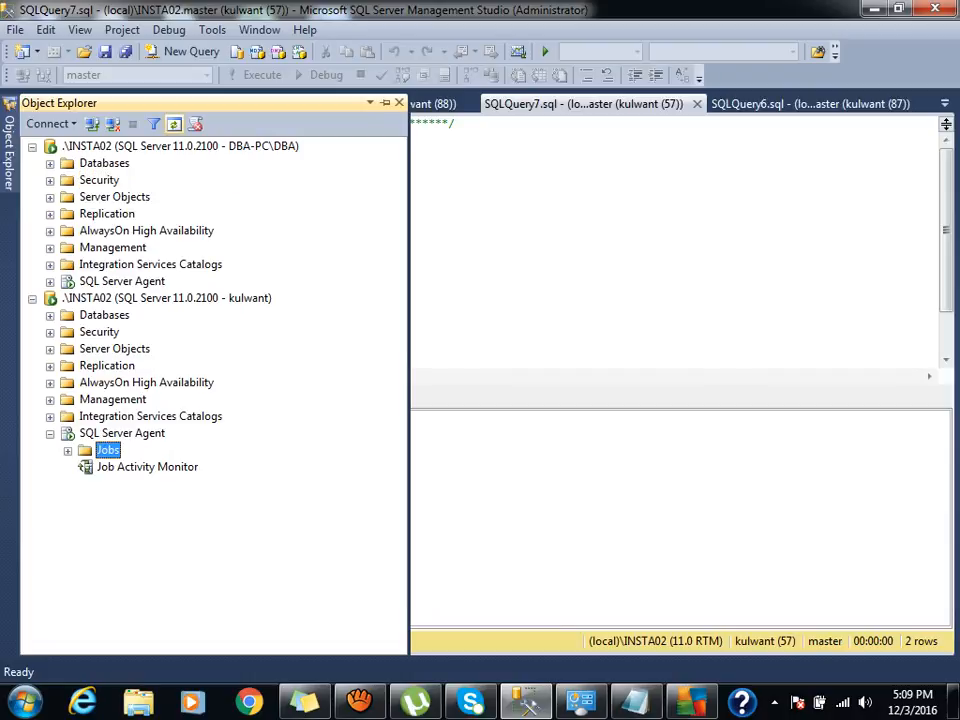
left_click(68, 451)
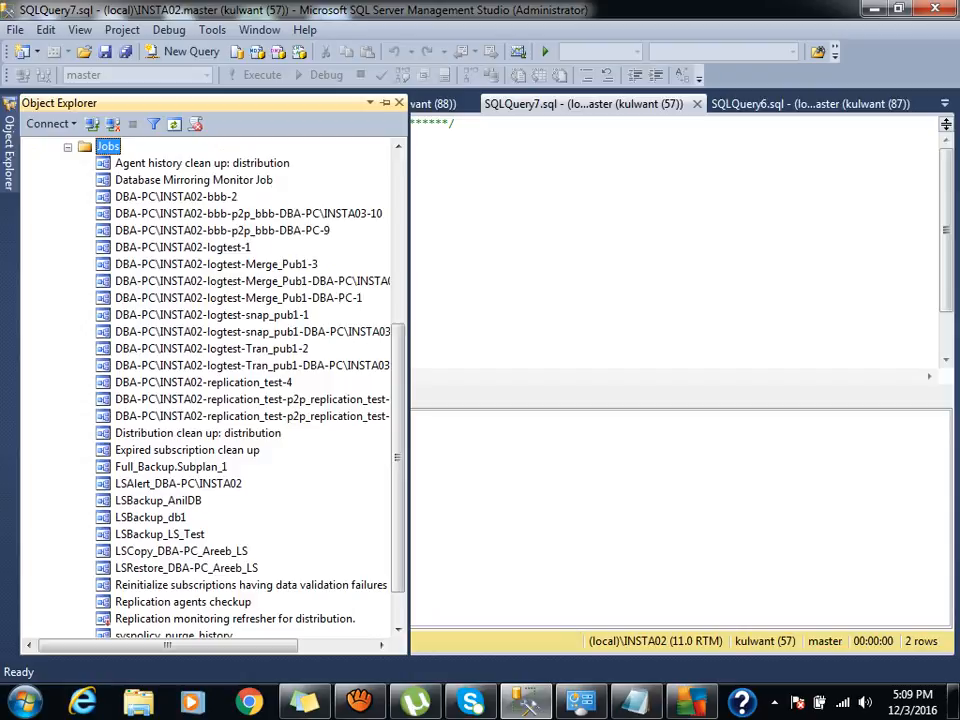
left_click(150, 518)
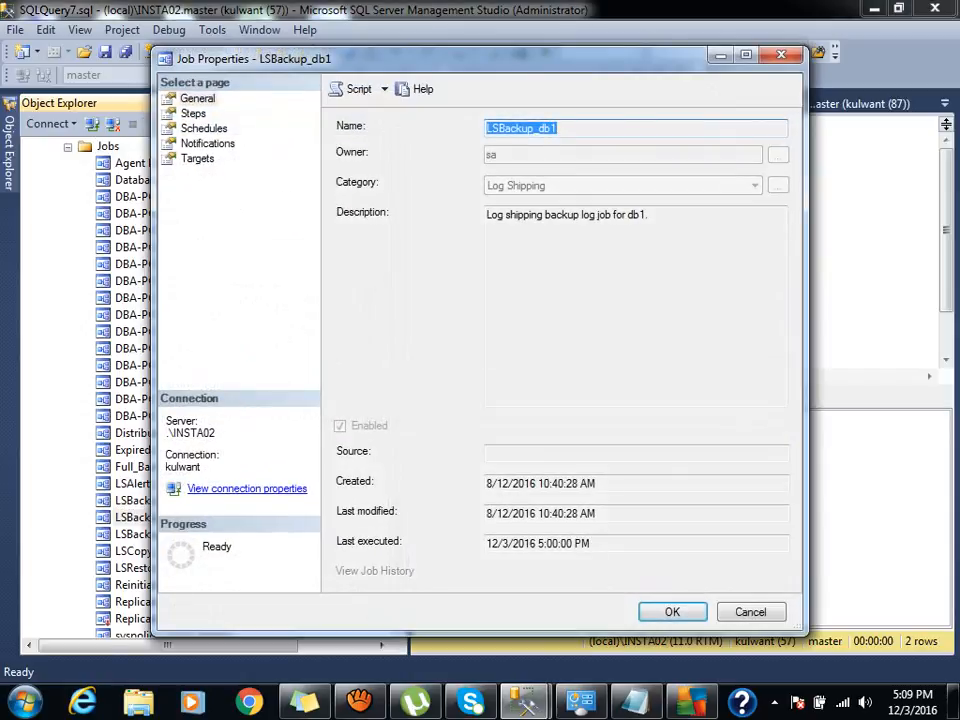
left_click(194, 114)
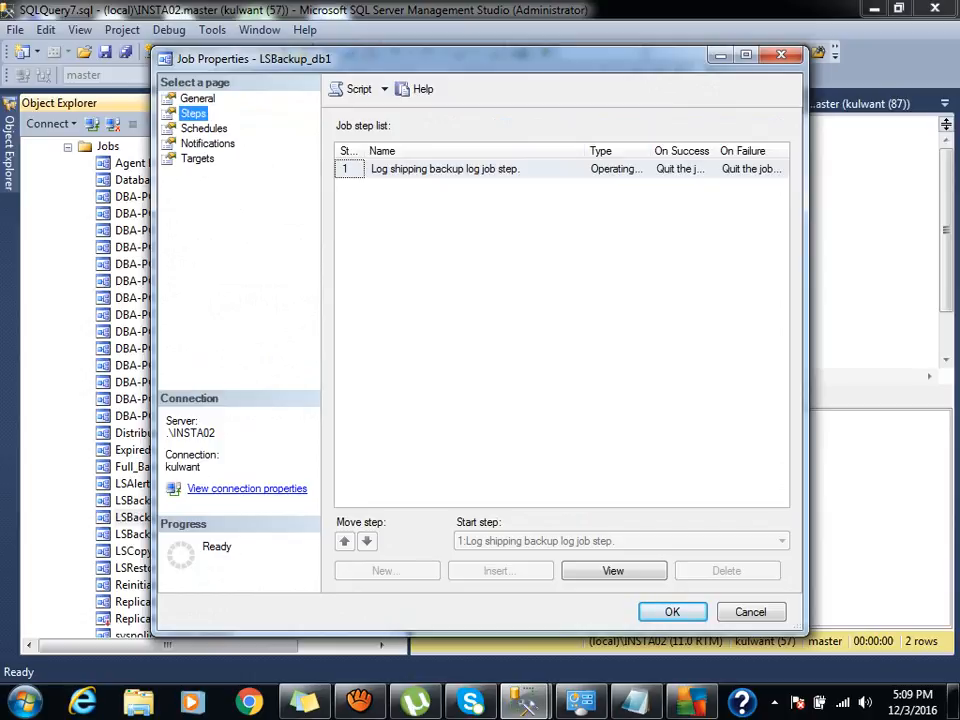
left_click(204, 129)
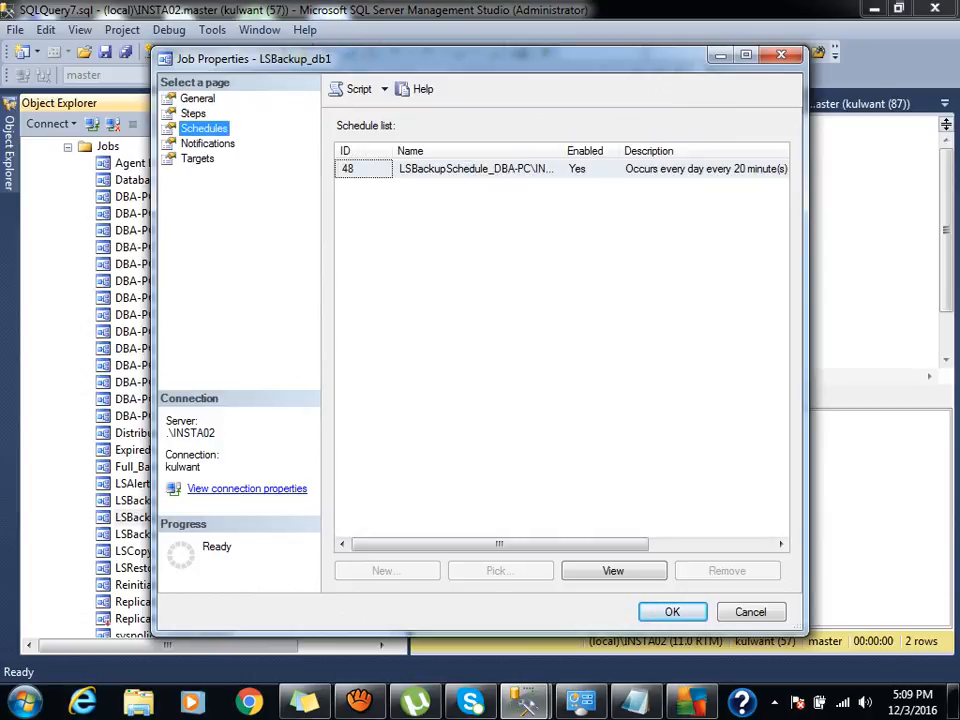
left_click(781, 55)
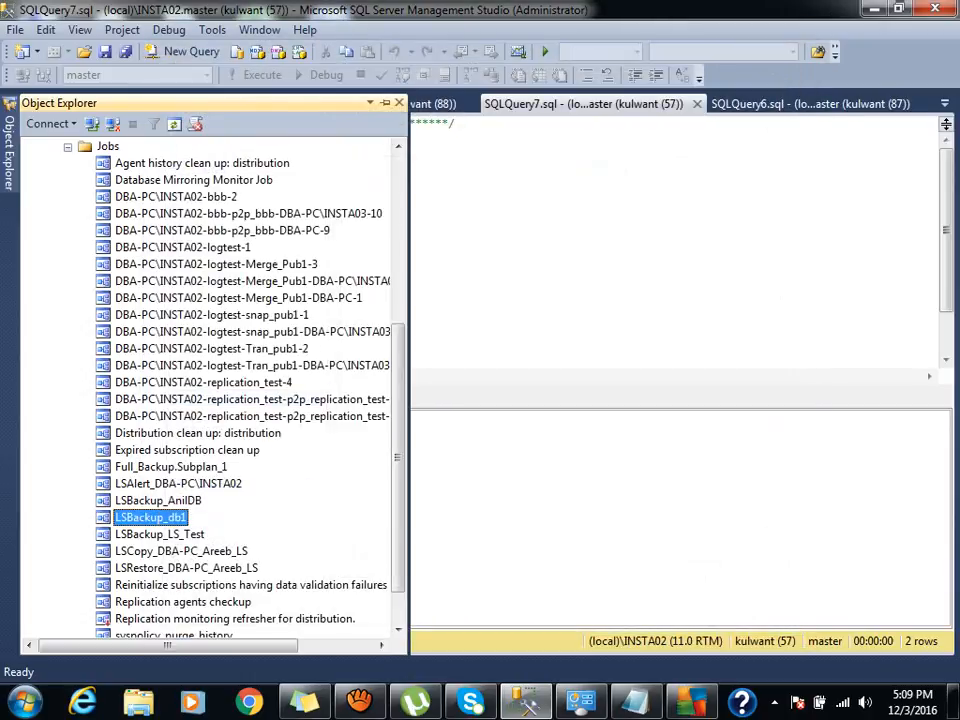
Start LSBackup_db1 as the test login, dismiss the failure, and refresh SQL Server Agent.
right_click(130, 517)
left_click(200, 414)
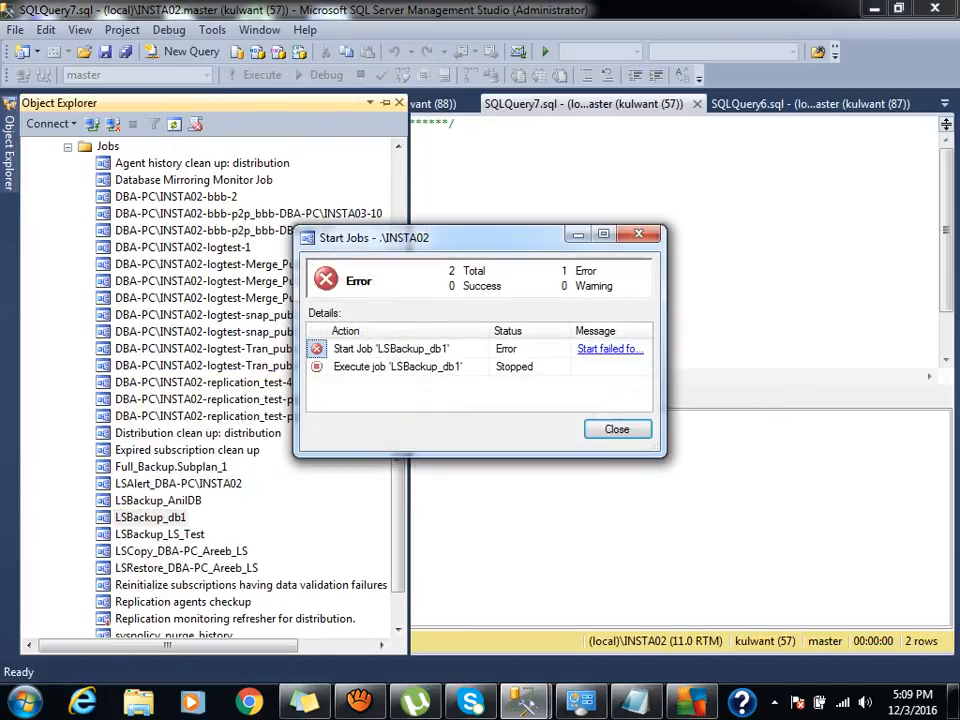
left_click(617, 429)
left_click(180, 213)
left_click(68, 147)
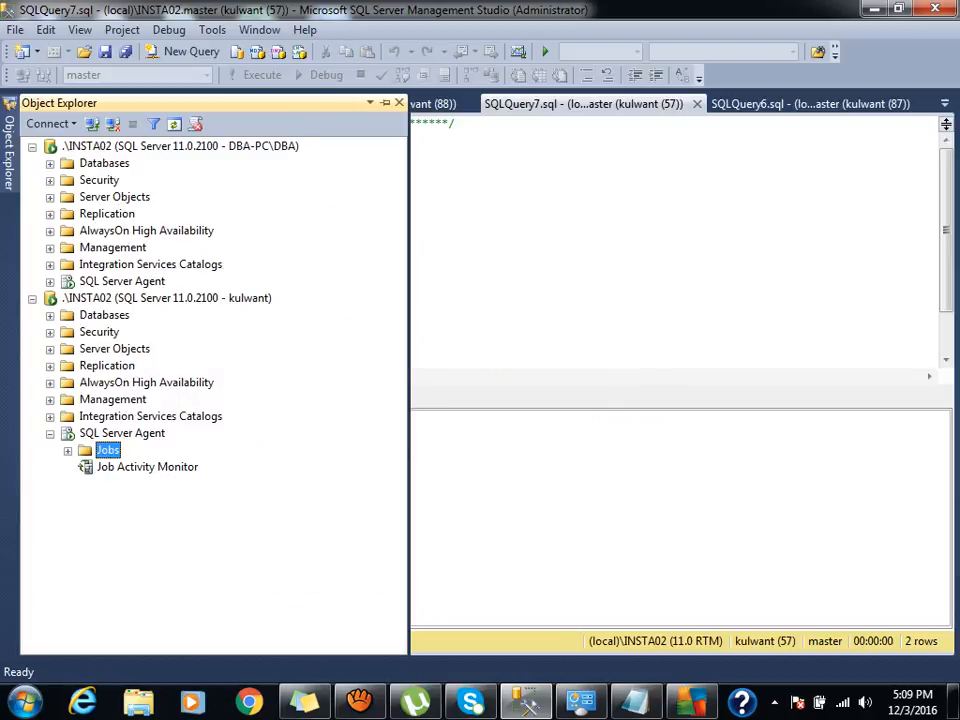
left_click(122, 433)
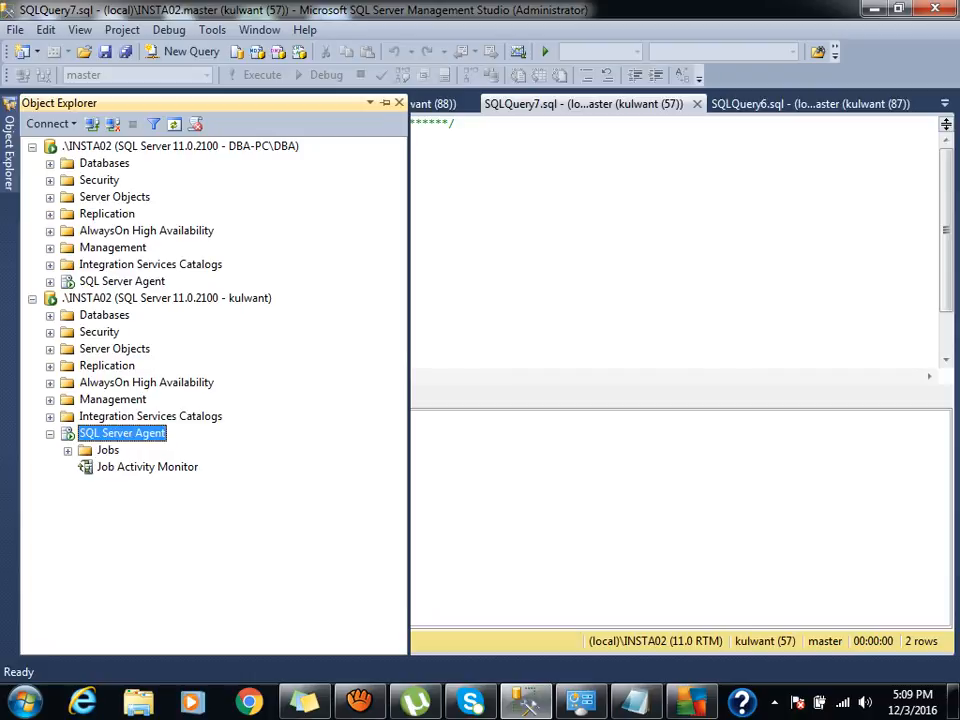
left_click(174, 124)
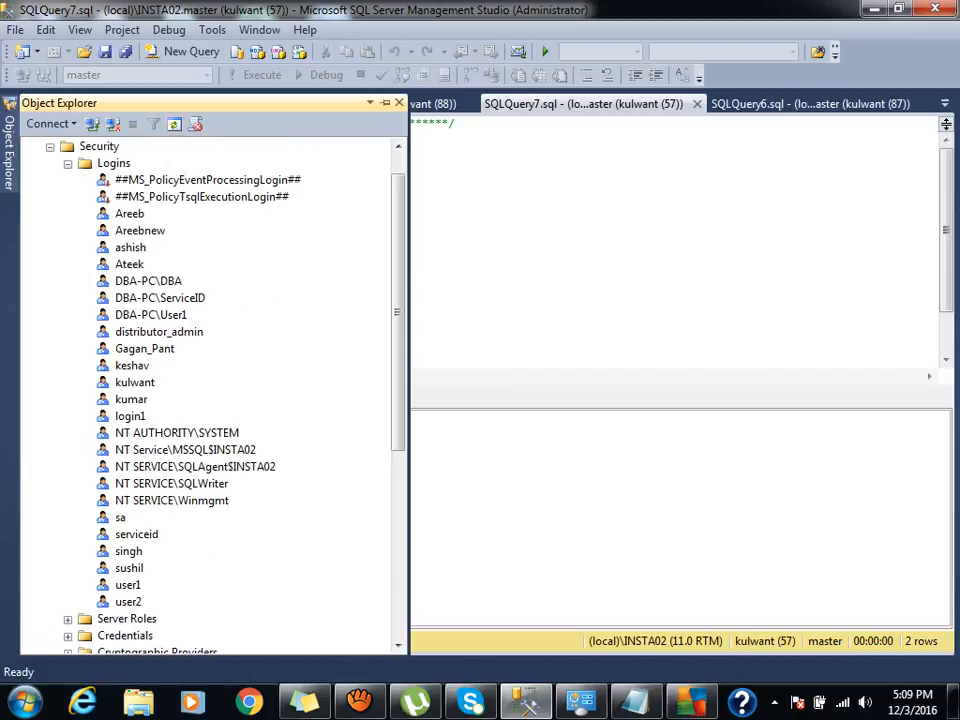
Tick SQLAgentOperatorRole, SQLAgentReaderRole and SQLAgentUserRole for the login's msdb user and save.
double_click(135, 382)
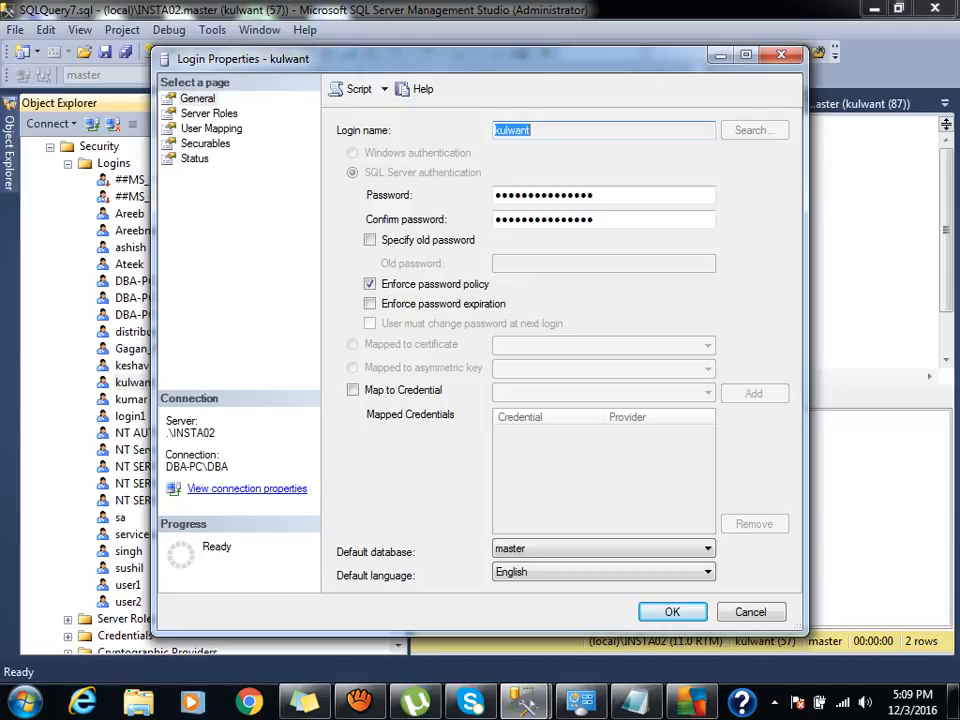
left_click(205, 144)
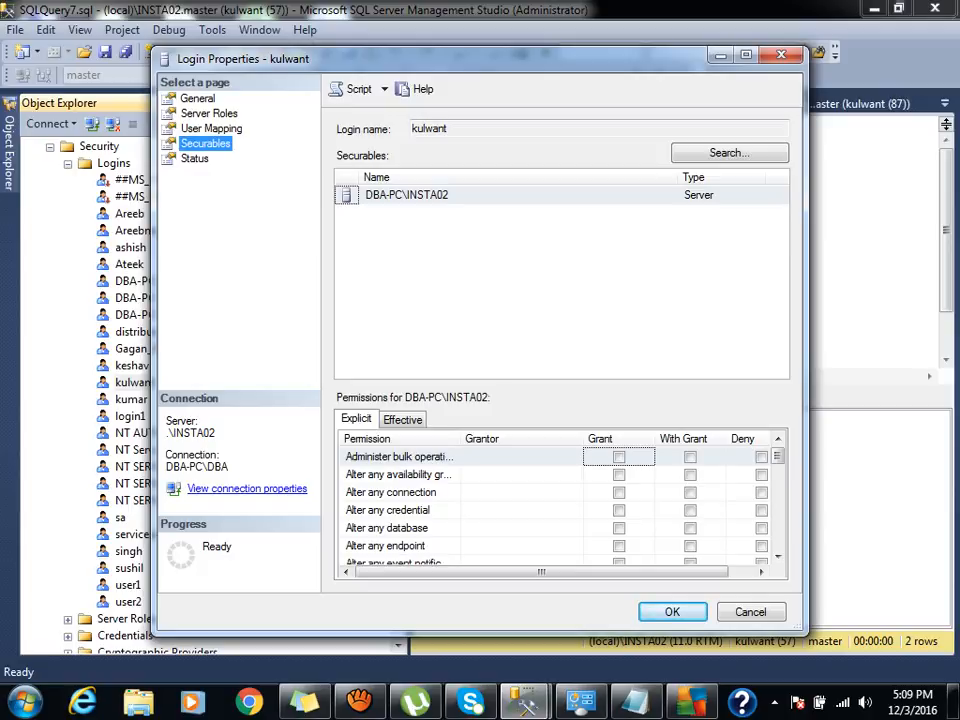
left_click(211, 129)
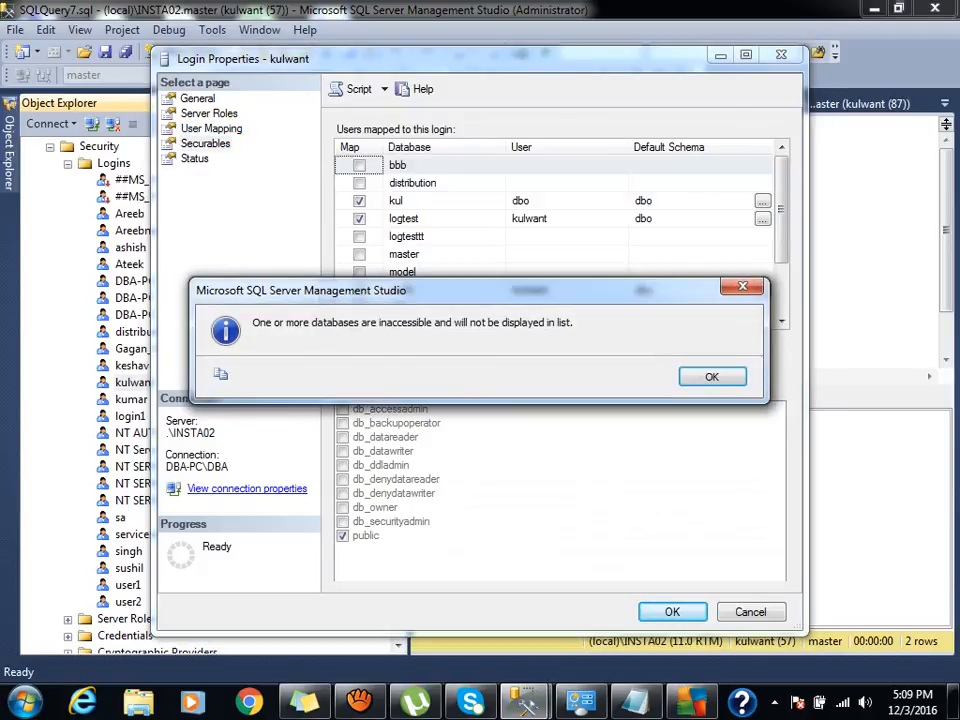
left_click(711, 376)
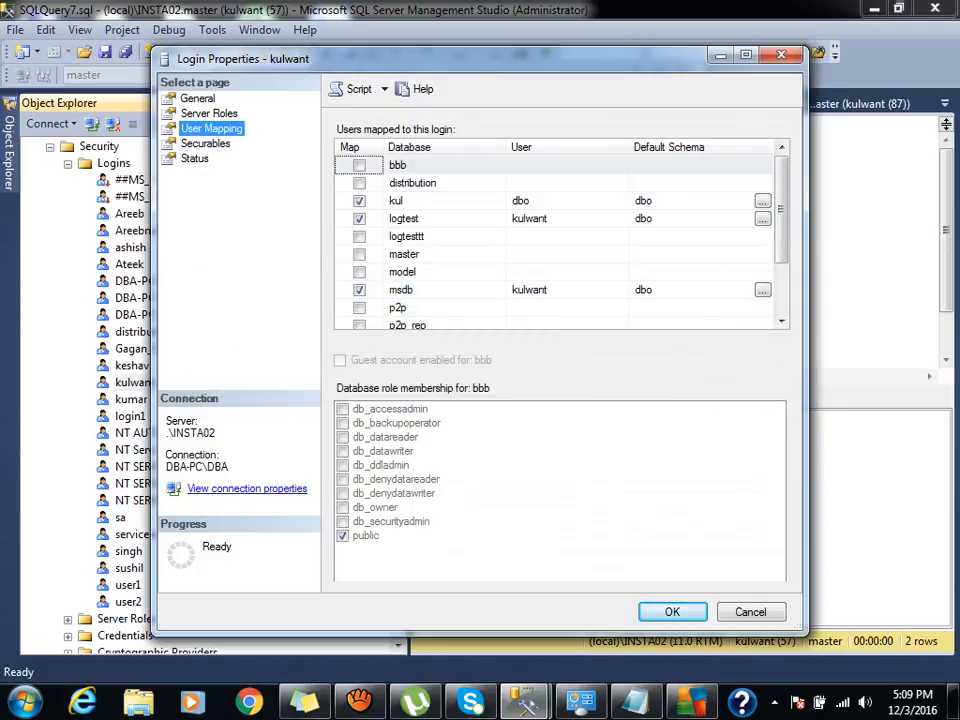
left_click(400, 289)
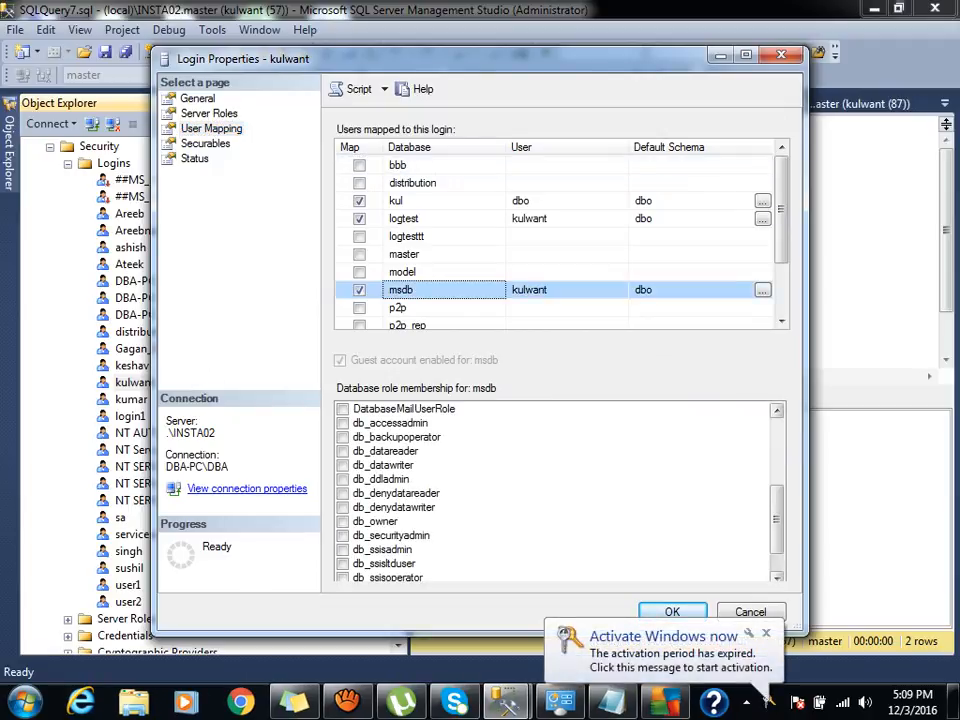
scroll(560, 490, "down", 4)
left_click(343, 536)
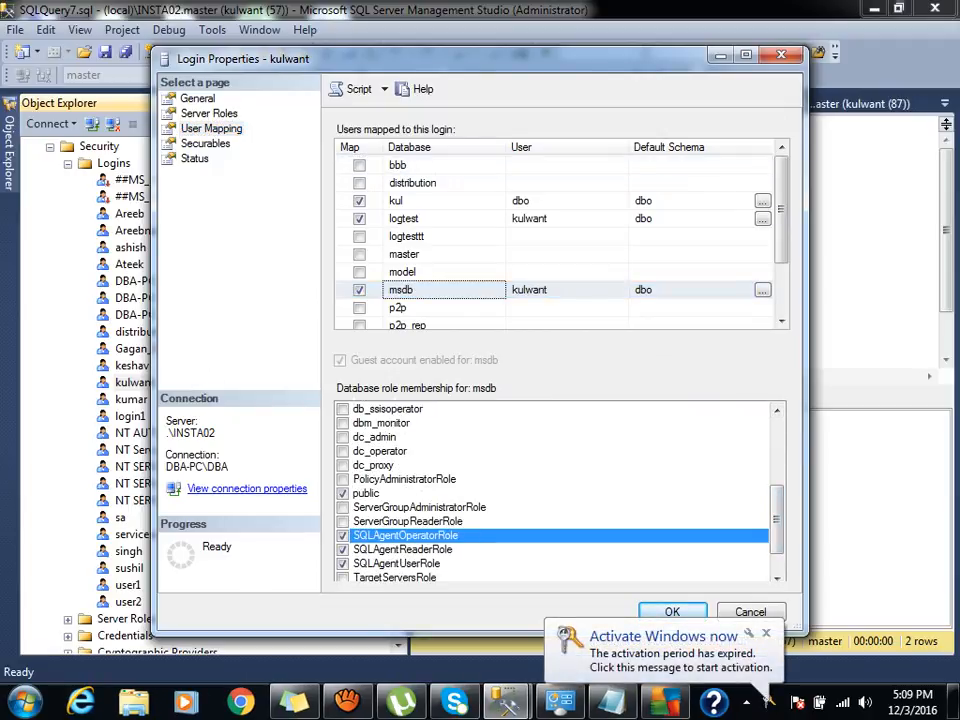
left_click(343, 550)
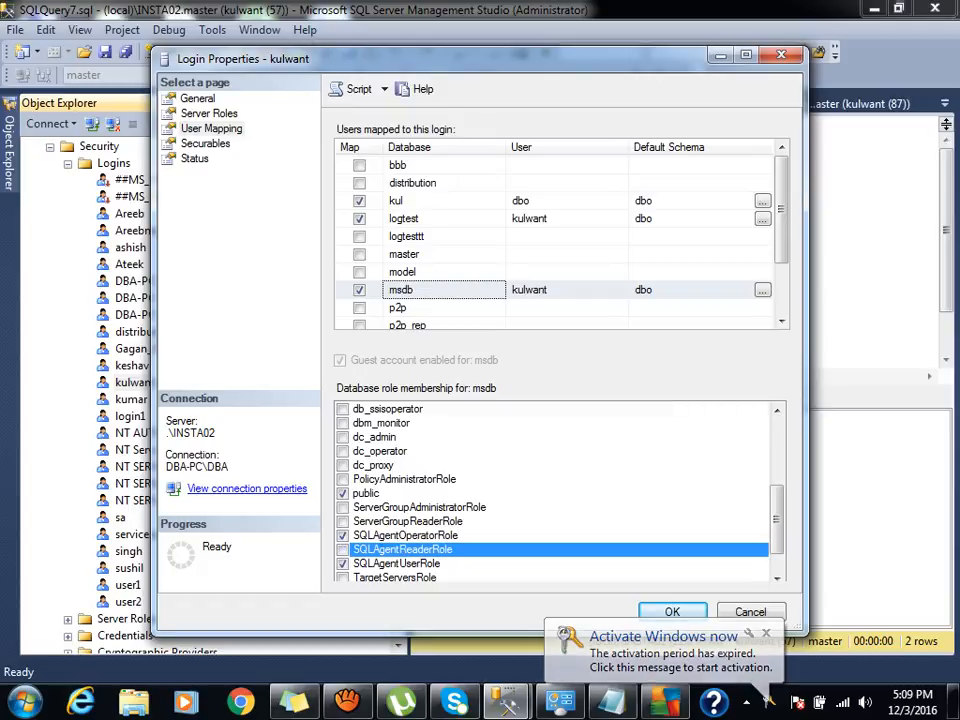
left_click(343, 564)
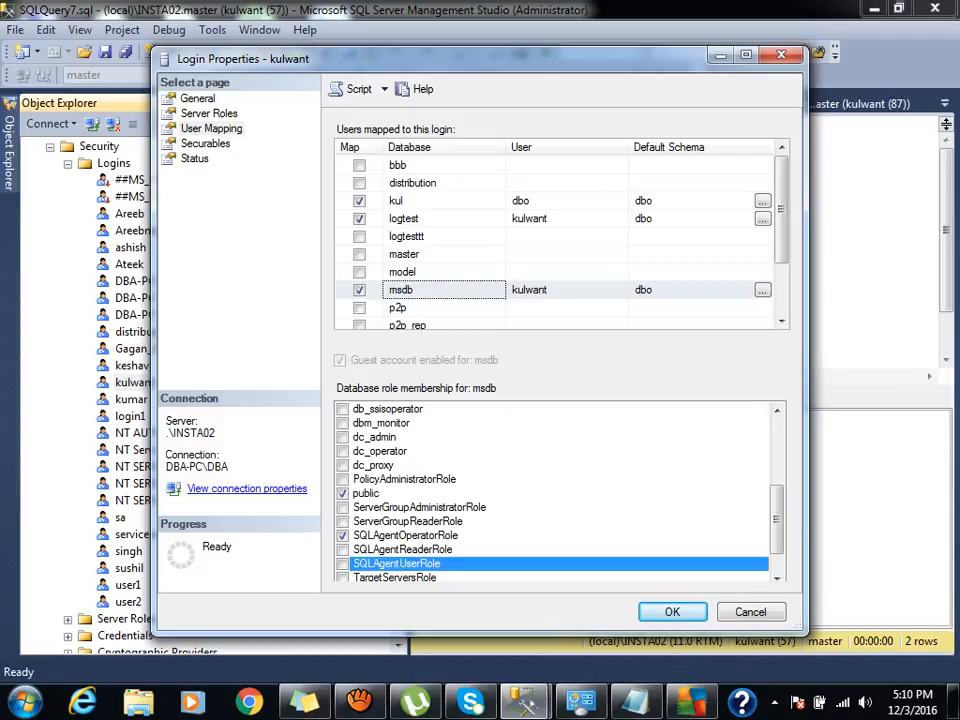
left_click(672, 612)
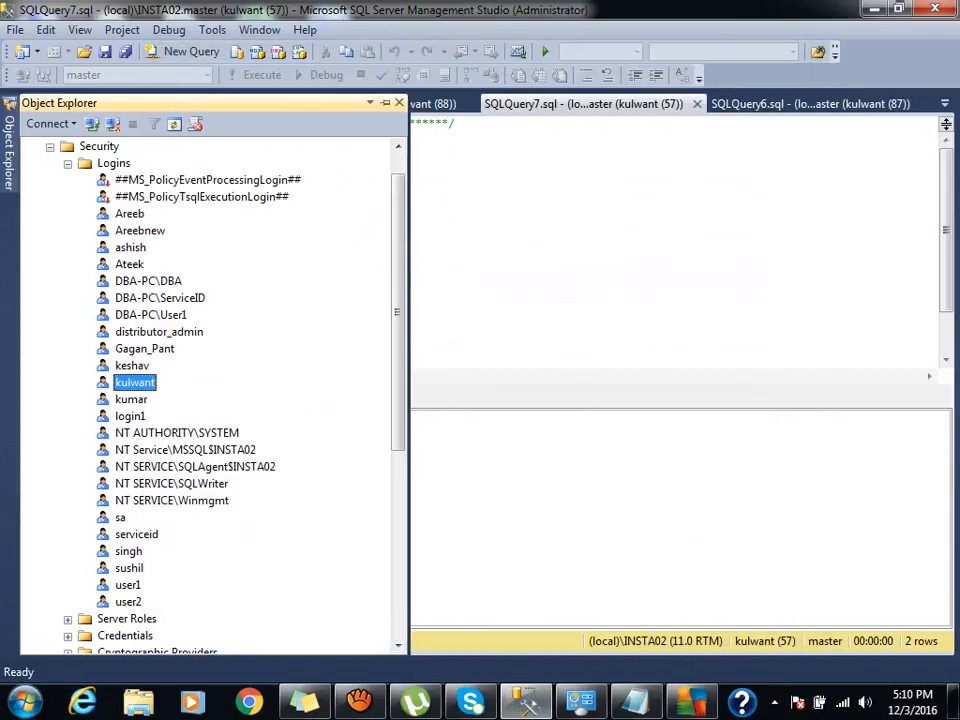
Reopen the login's msdb role mapping to verify it, then close it and collapse Security.
double_click(134, 382)
left_click(209, 113)
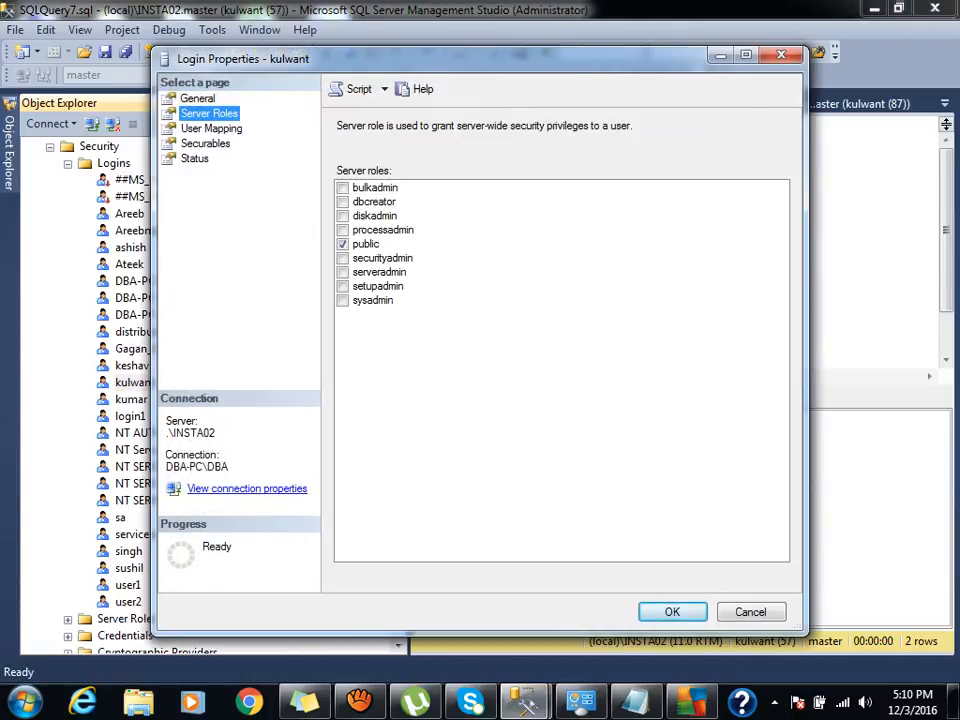
left_click(211, 128)
left_click(707, 375)
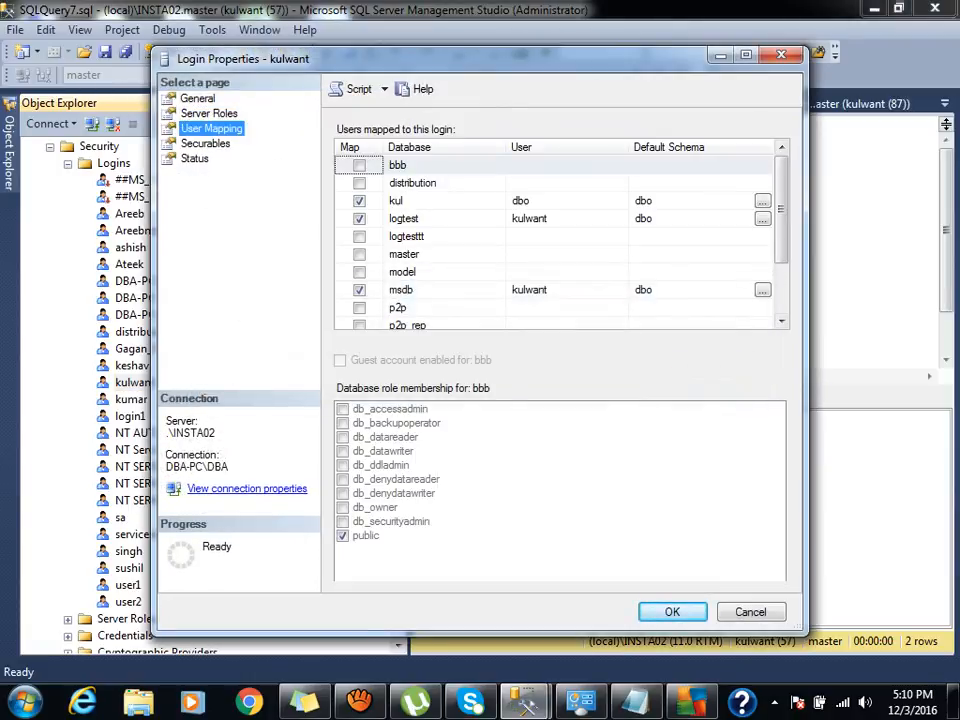
left_click(573, 290)
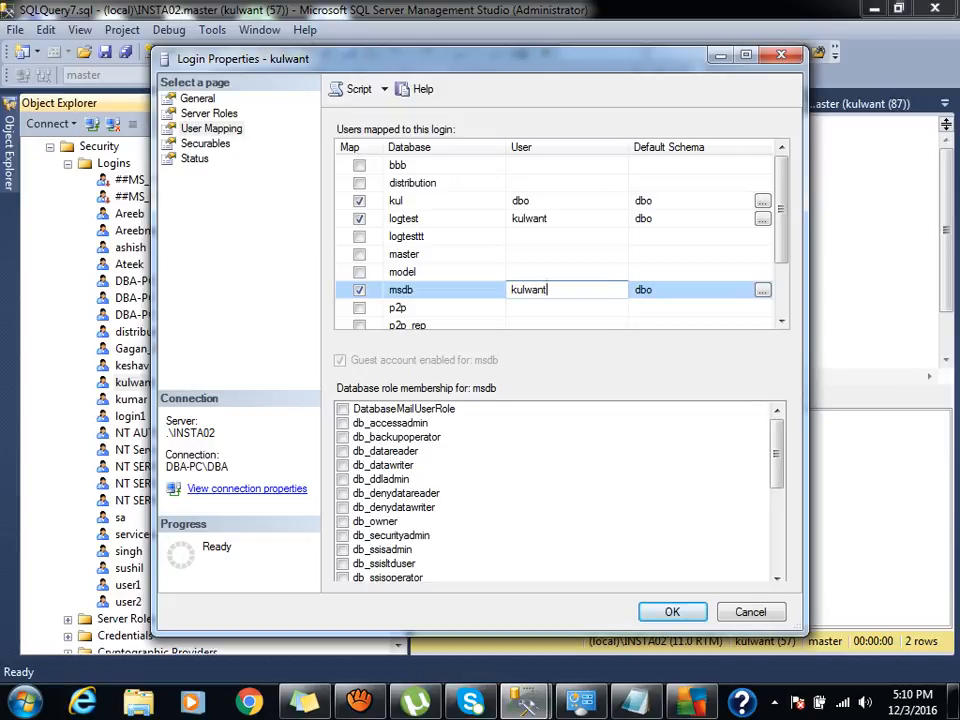
left_click(436, 290)
scroll(560, 490, "down", 4)
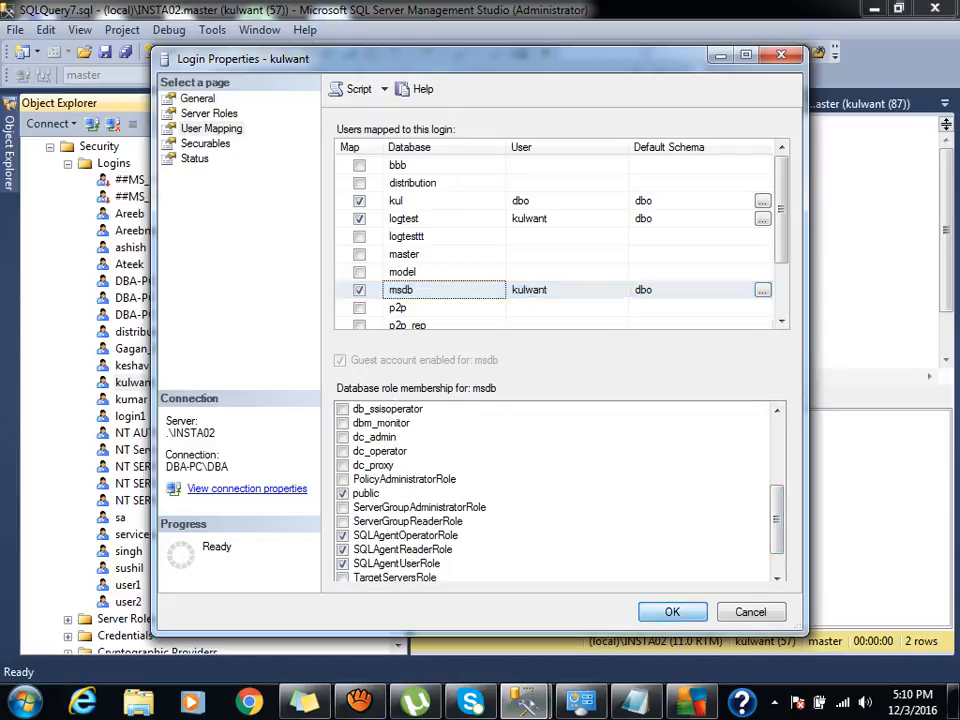
key("Return")
left_click(50, 147)
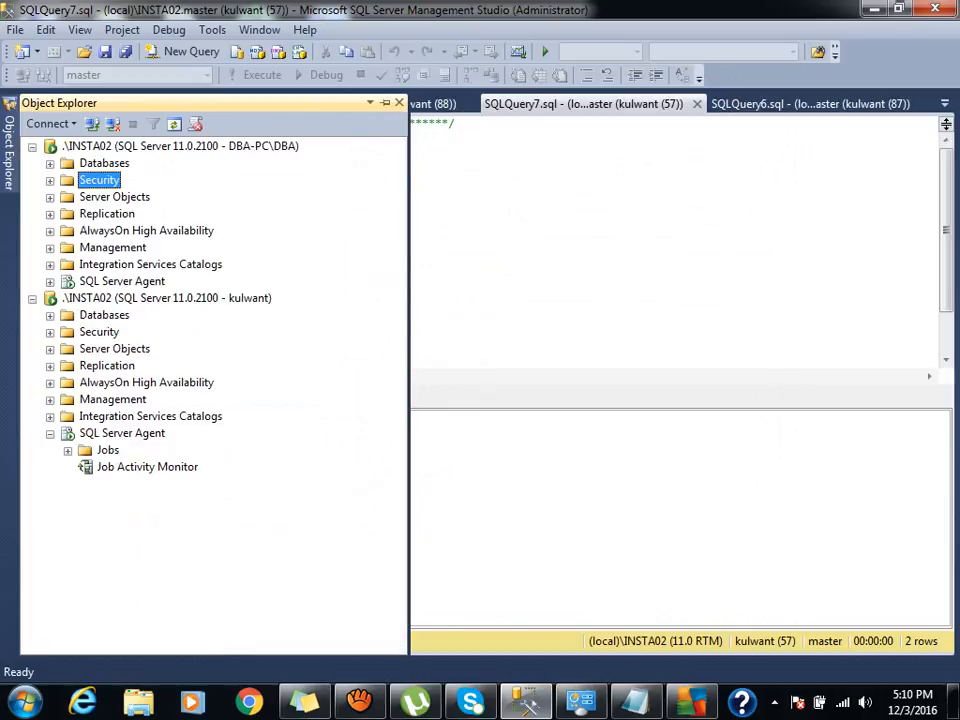
Under kulwant's connection, expand SQL Server Agent and browse its Jobs, Alerts and Operators folders.
left_click(122, 433)
left_click(174, 124)
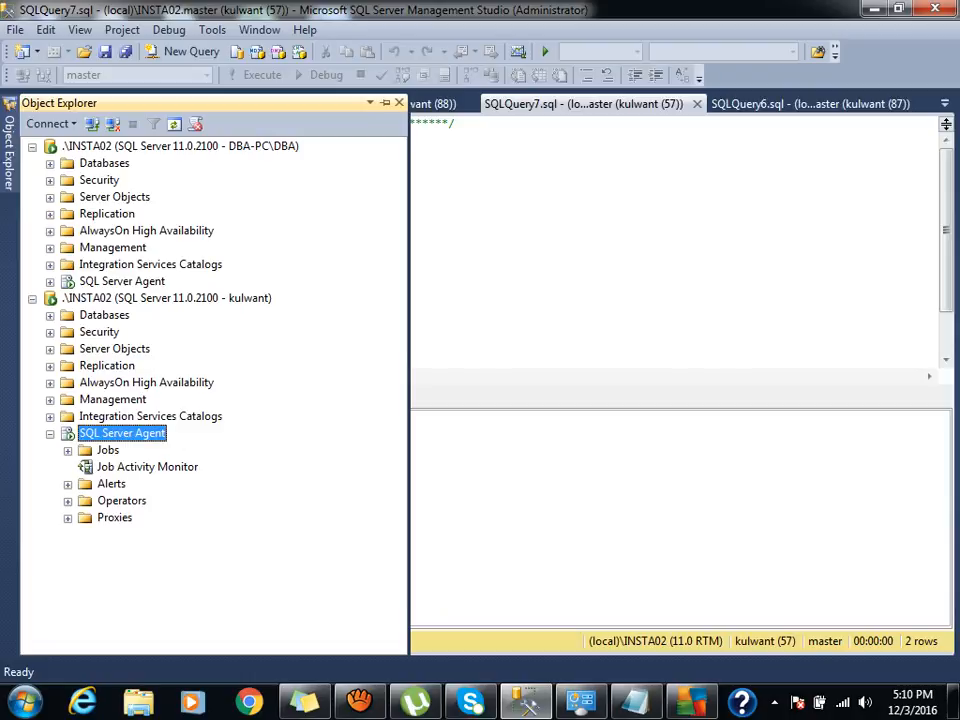
left_click(108, 450)
left_click(111, 484)
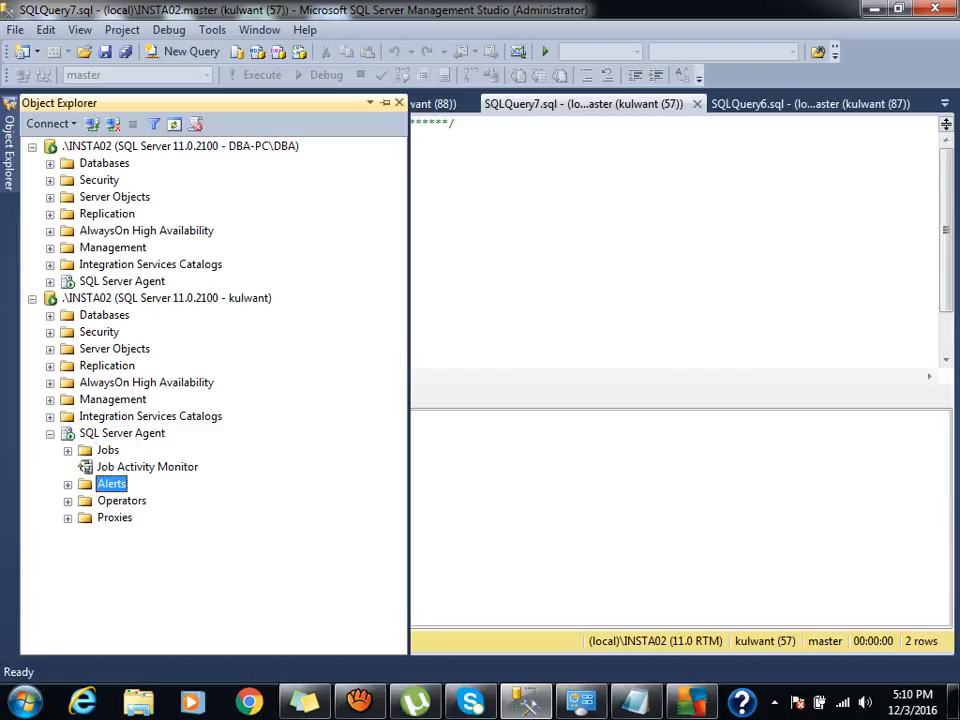
left_click(122, 501)
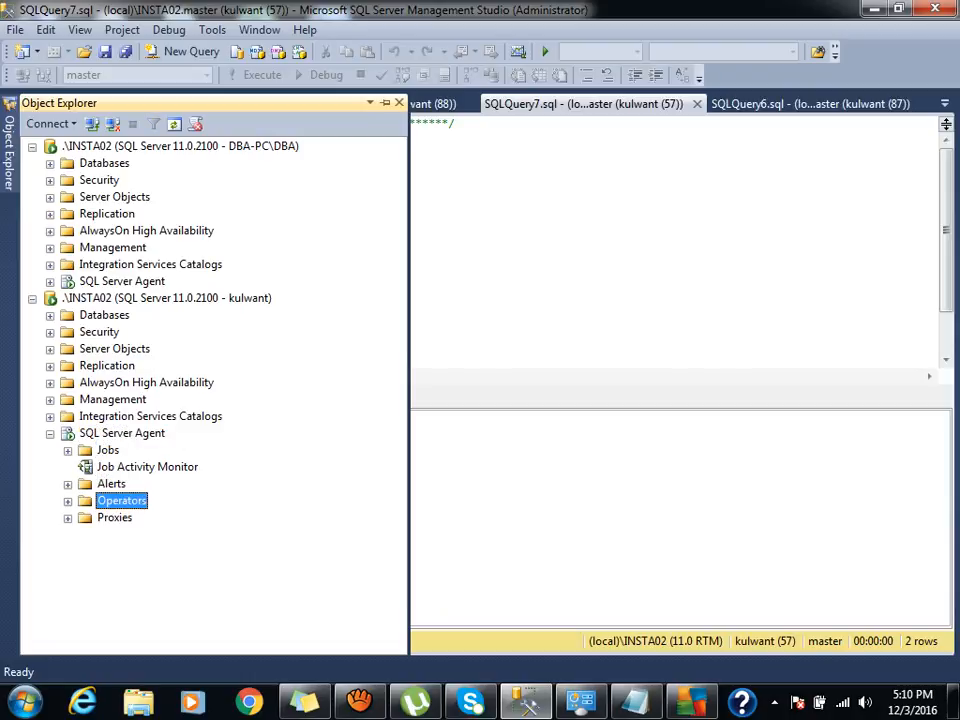
left_click(68, 451)
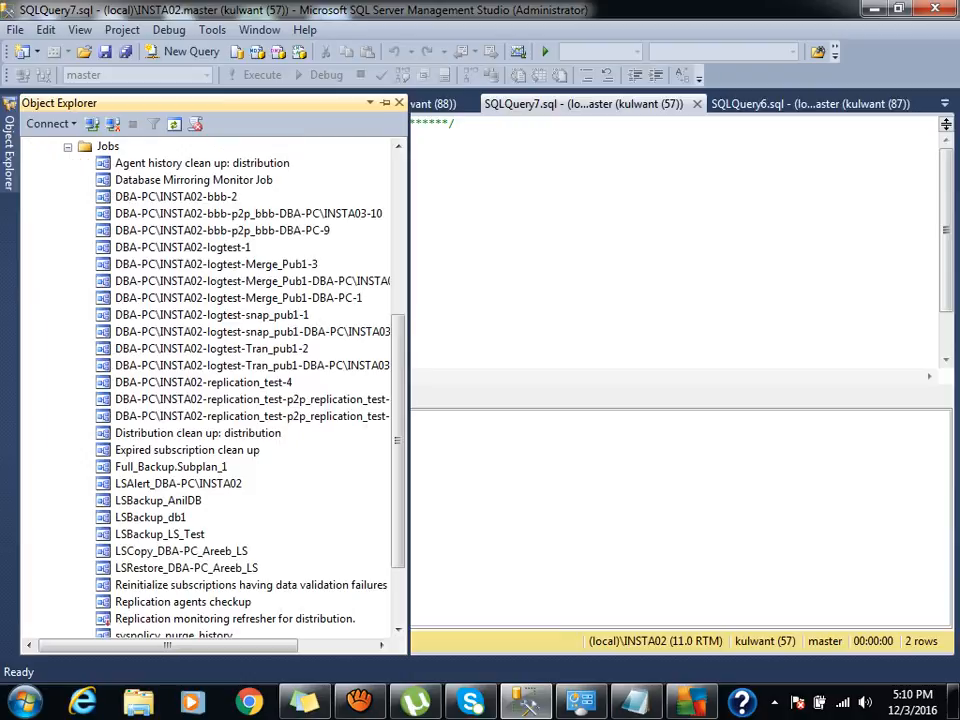
Start the LSBackup_AnilDB job, review its execution error, then close the failure report.
right_click(132, 500)
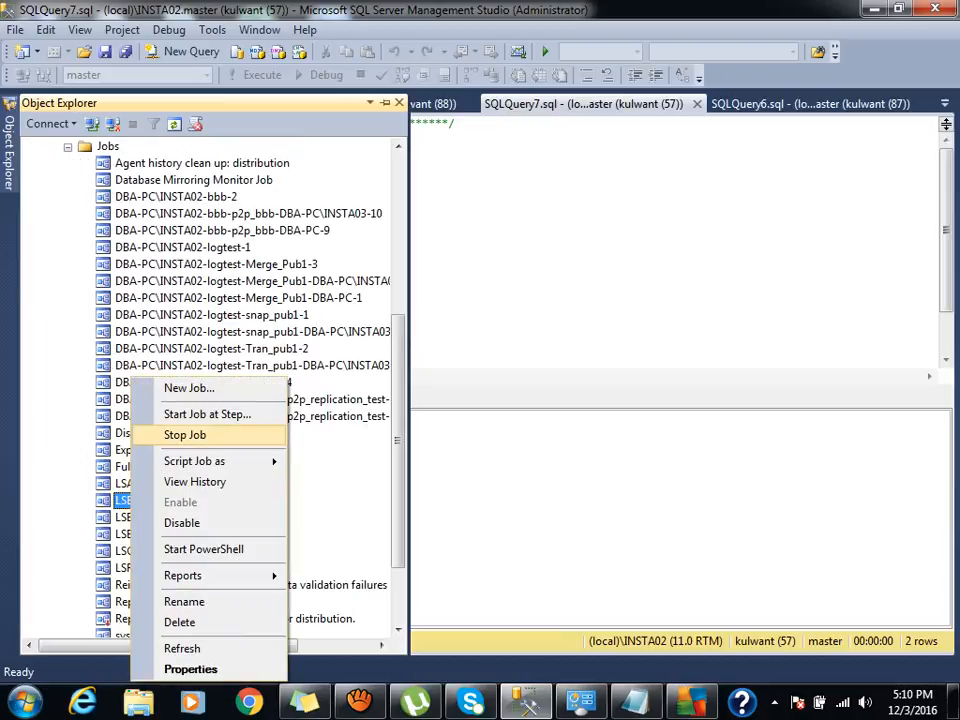
left_click(207, 414)
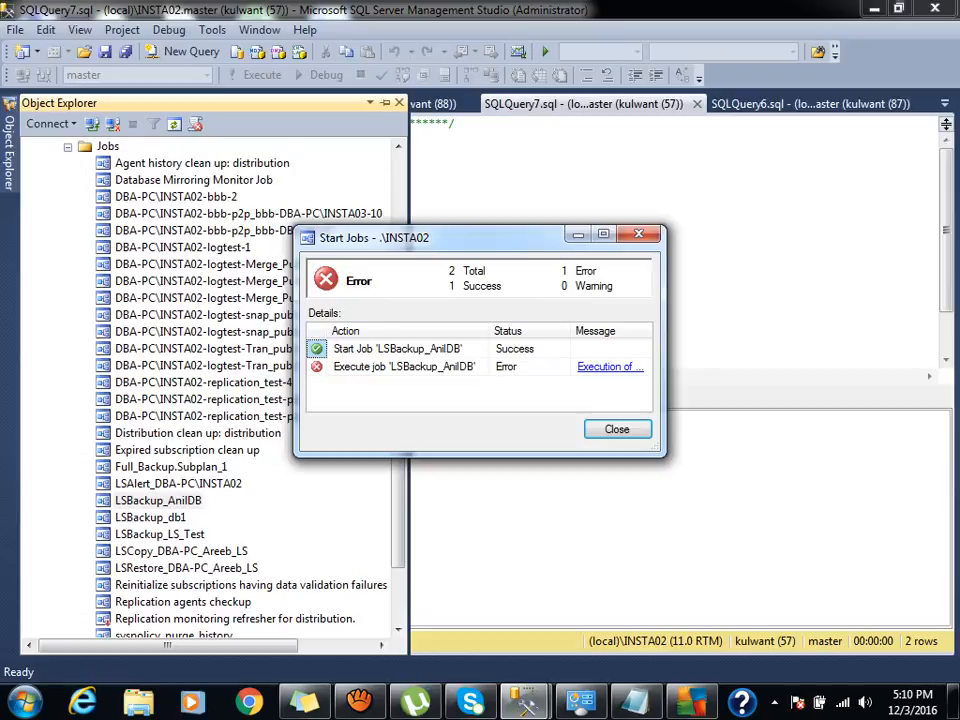
left_click(610, 367)
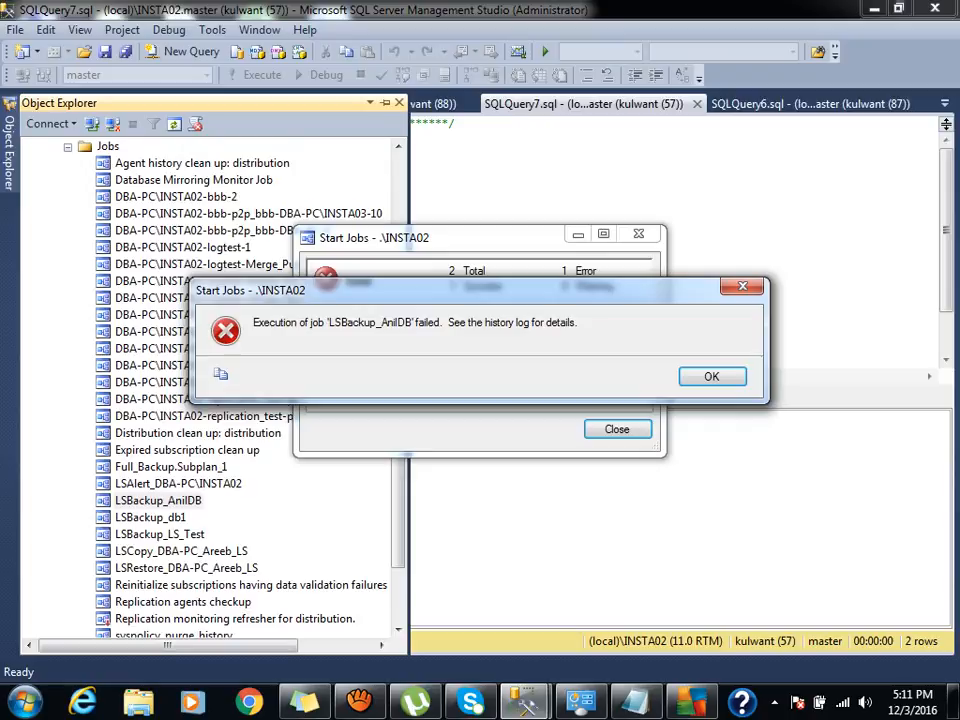
left_click(712, 377)
left_click(617, 429)
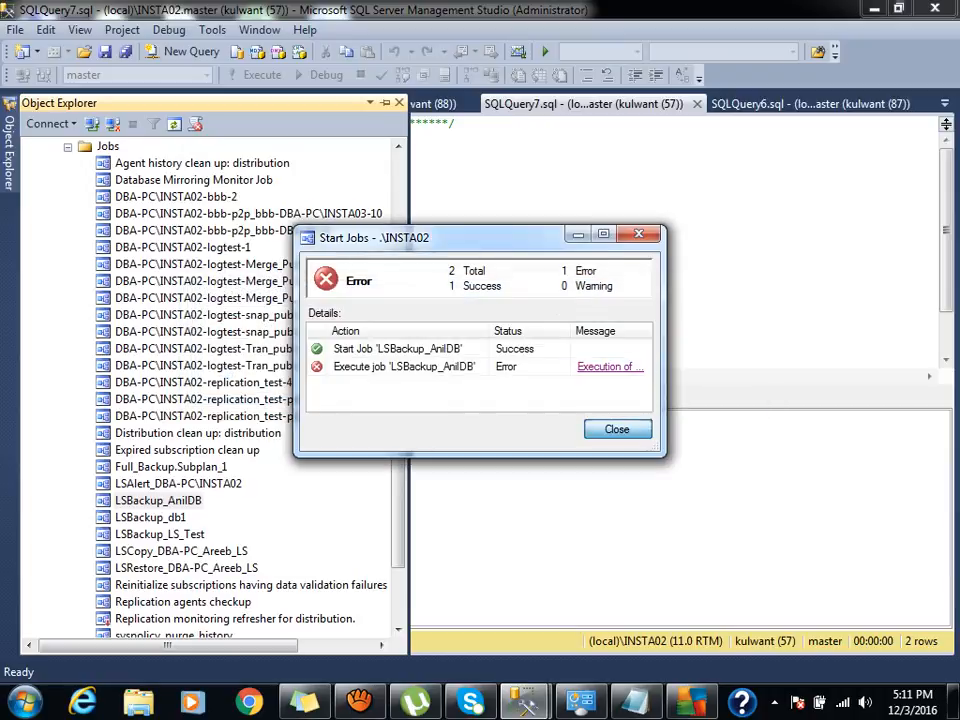
scroll(210, 390, "up", 6)
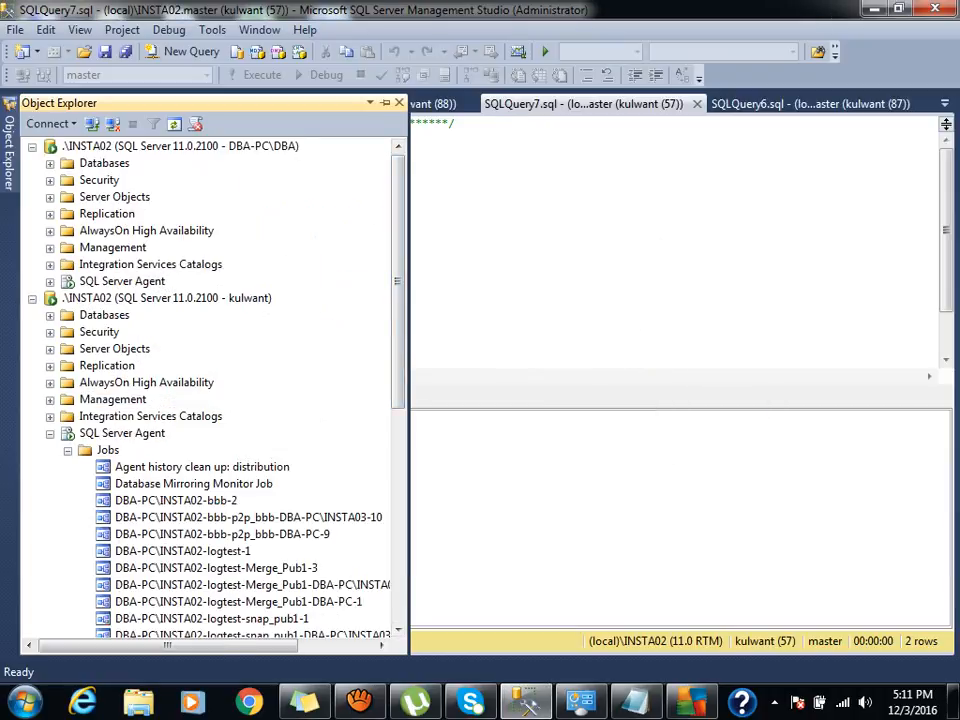
left_click(50, 434)
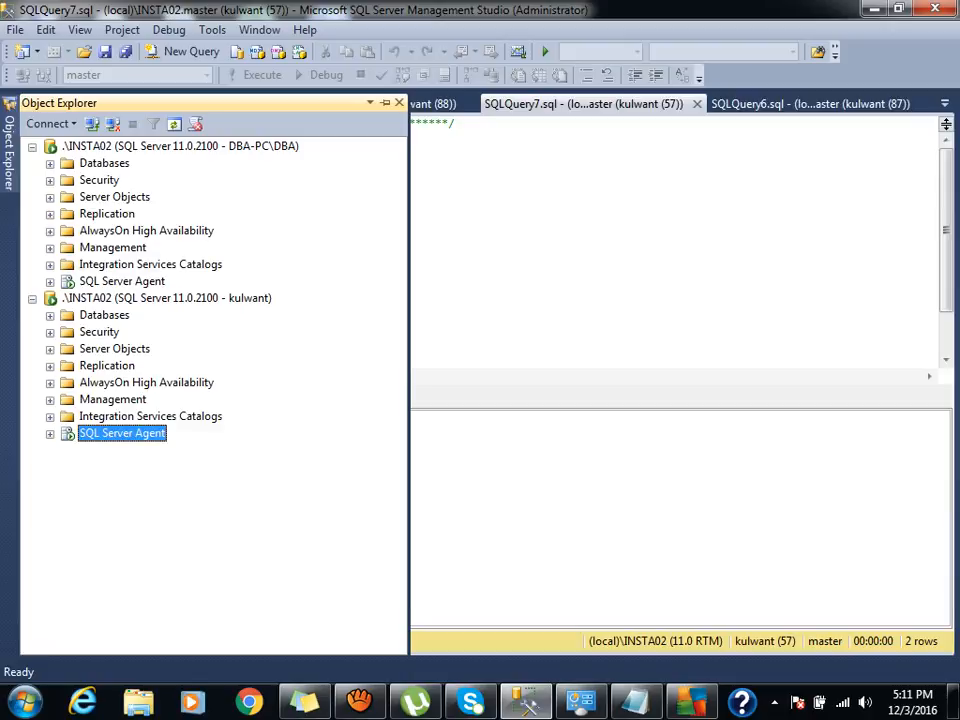
Return to the administrator connection's tree to list its Security logins.
left_click(104, 163)
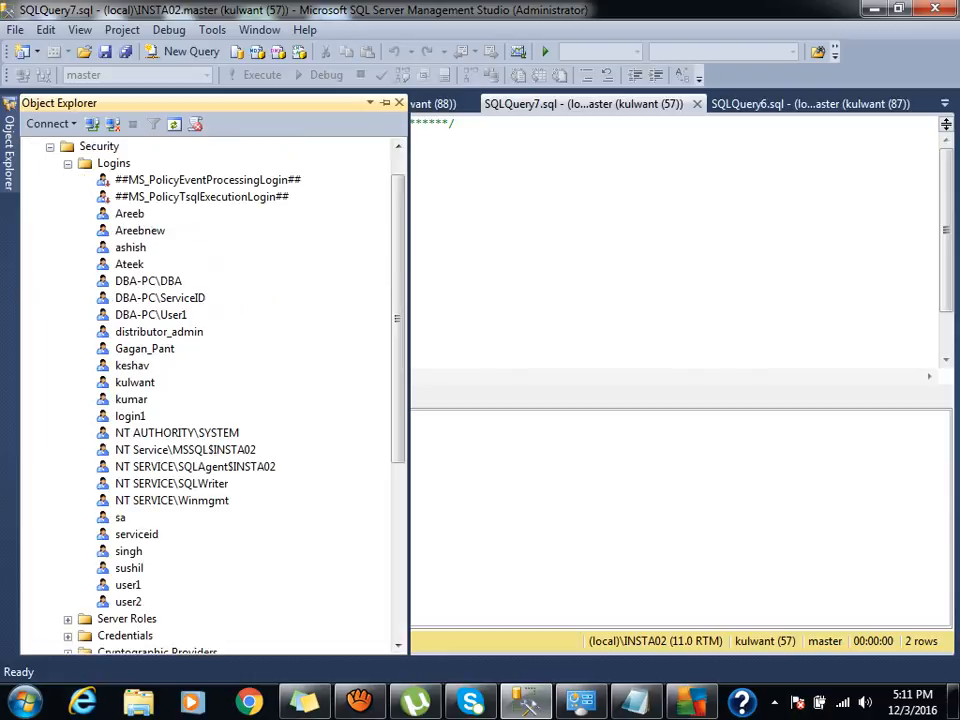
double_click(134, 382)
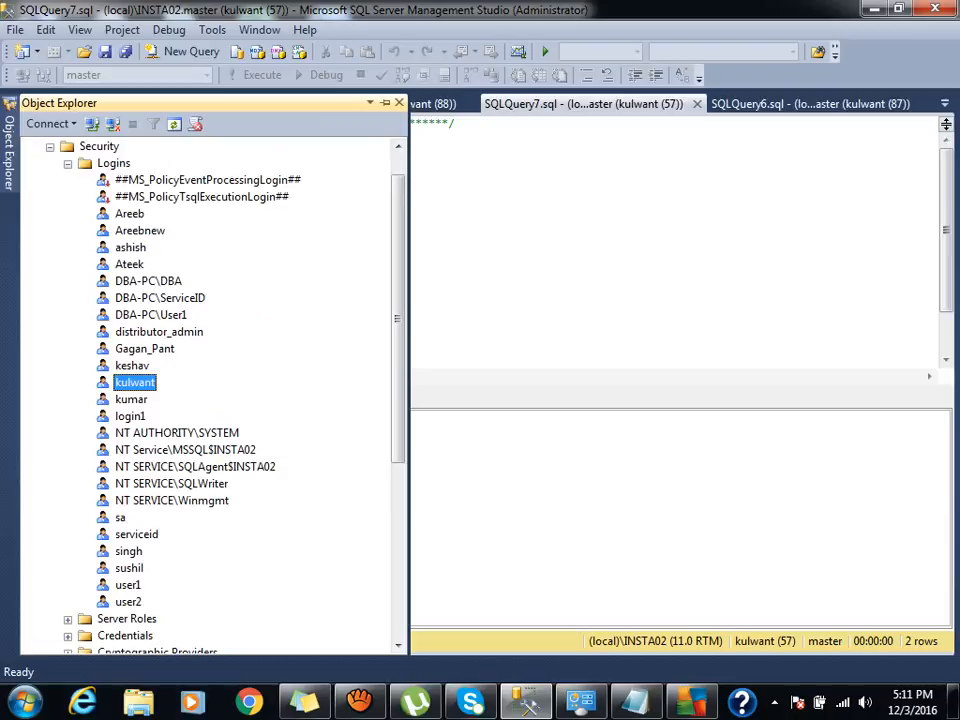
left_click(211, 129)
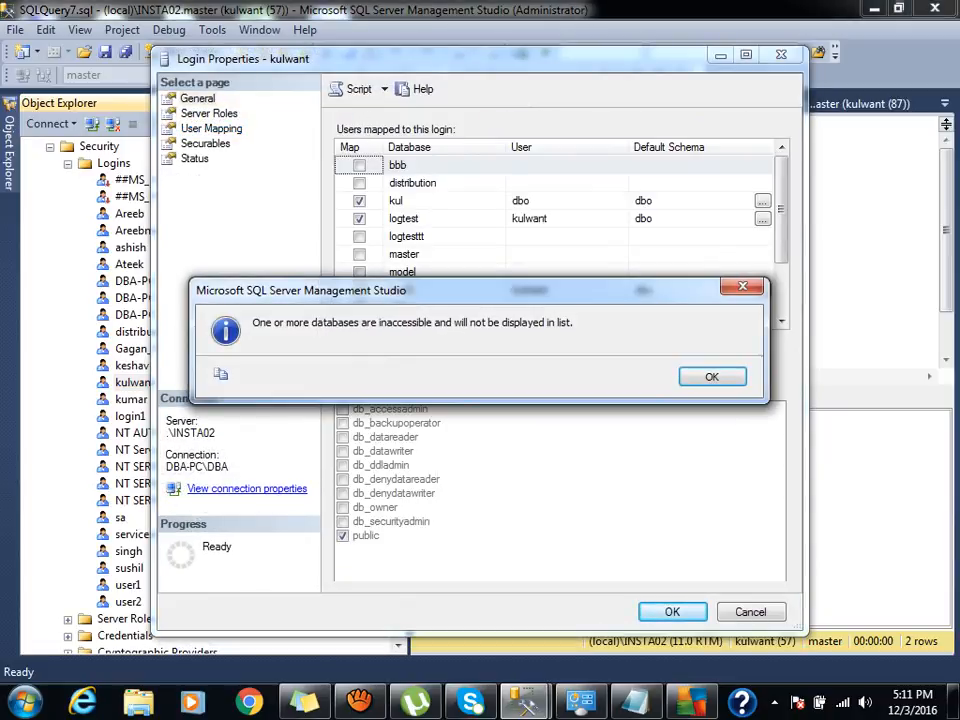
key("Return")
left_click(420, 290)
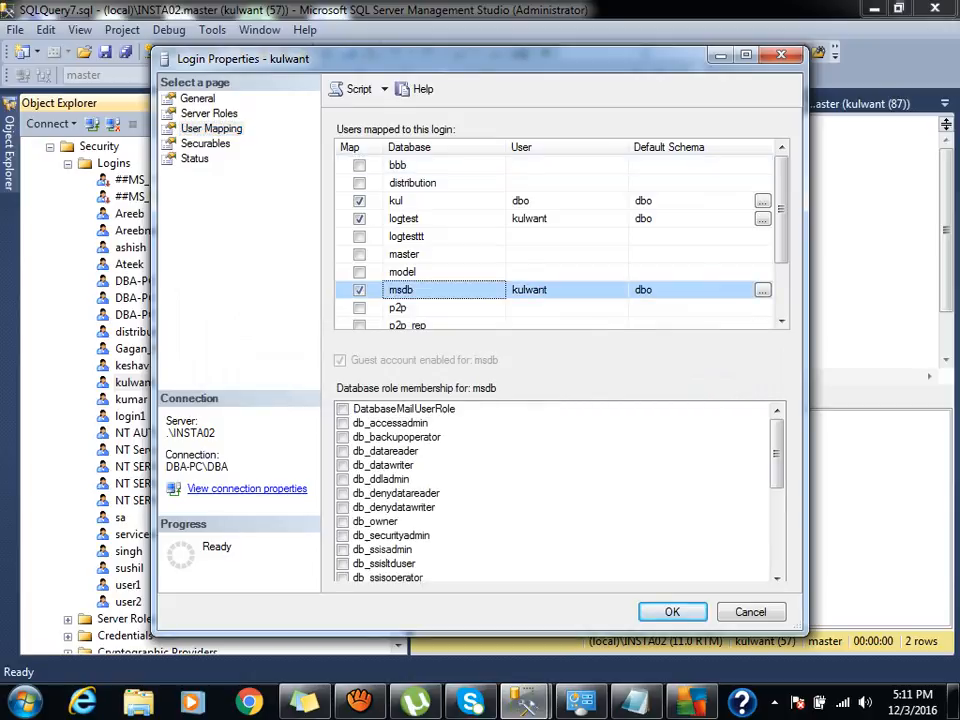
left_click(777, 535)
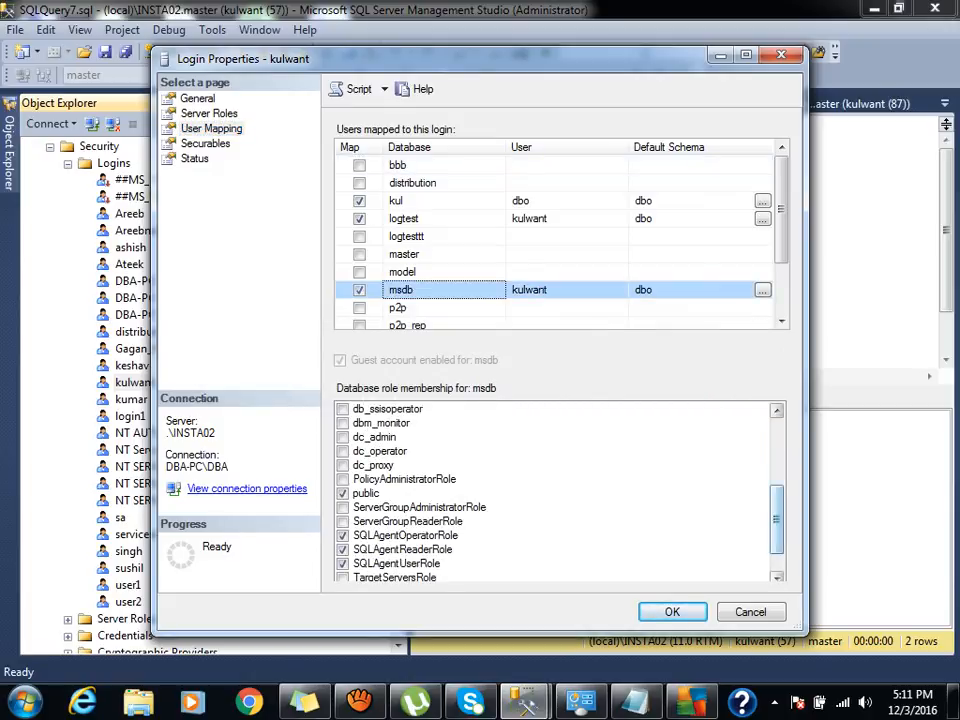
scroll(555, 490, "up", 5)
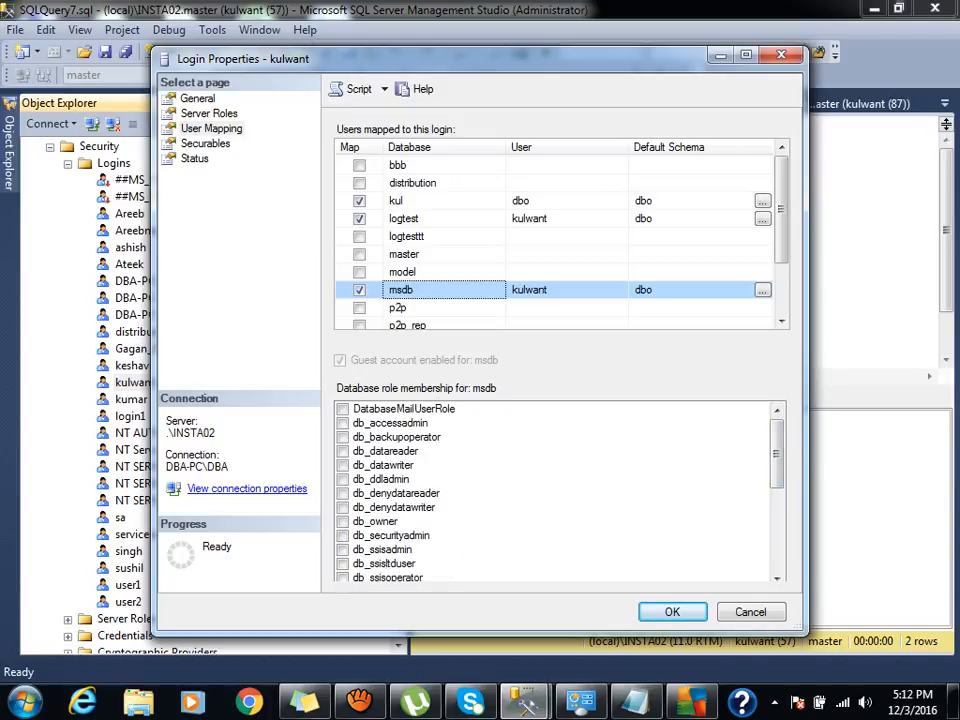
scroll(777, 577, "down", 5)
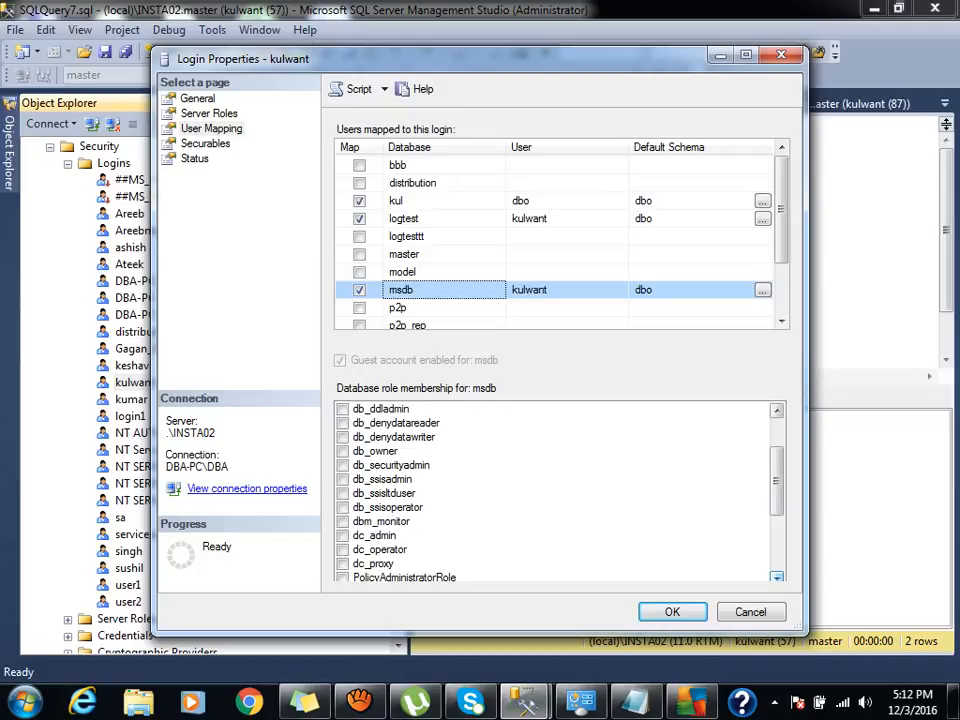
left_click(343, 493)
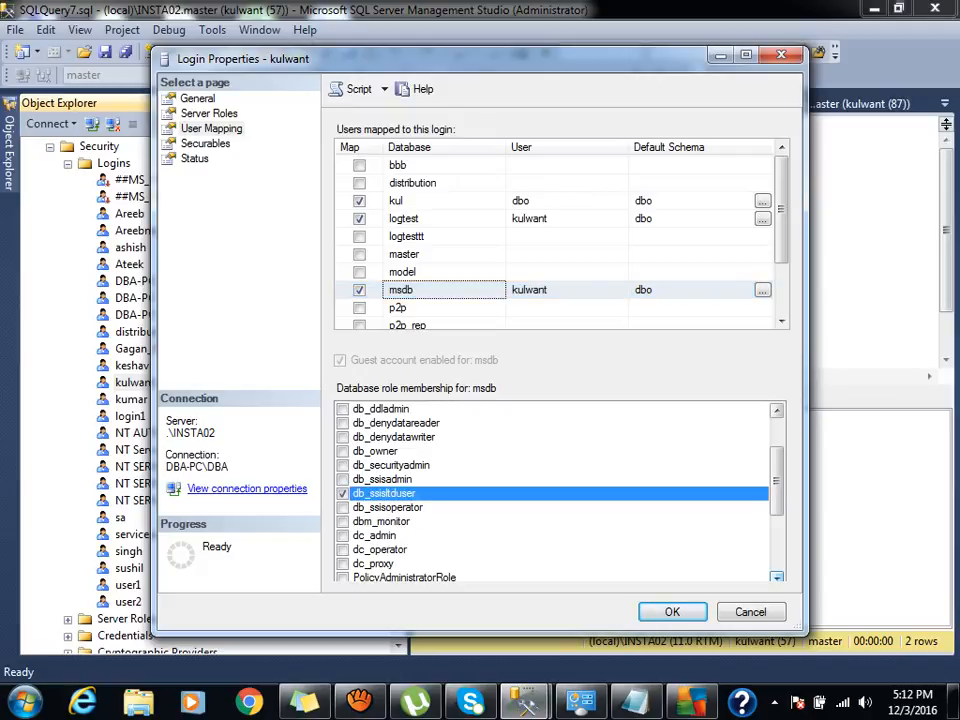
left_click(343, 479)
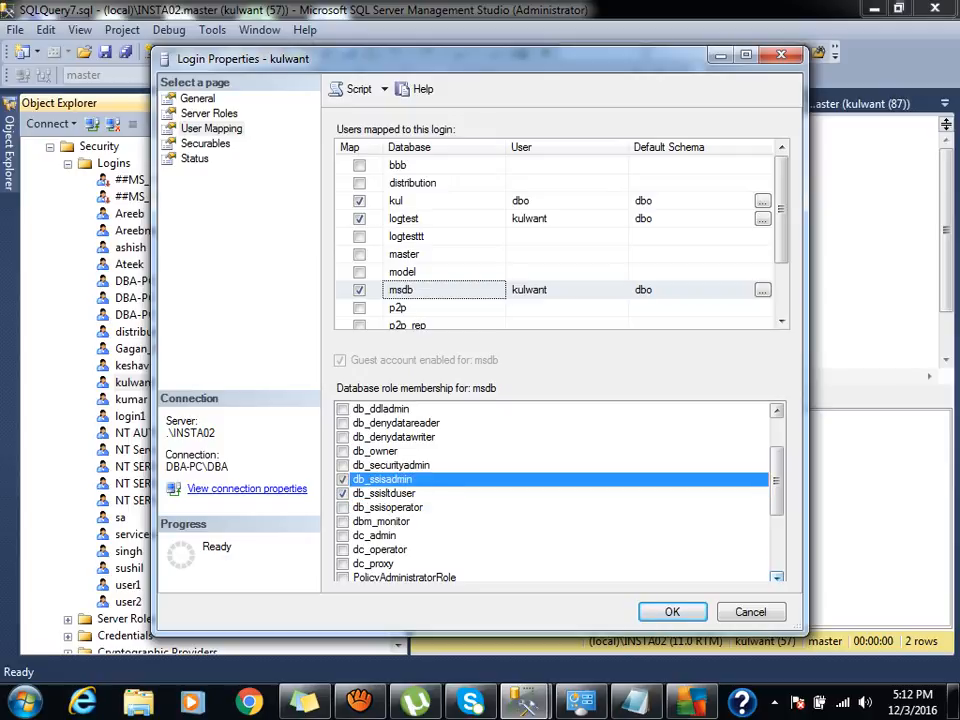
left_click(343, 479)
left_click(343, 493)
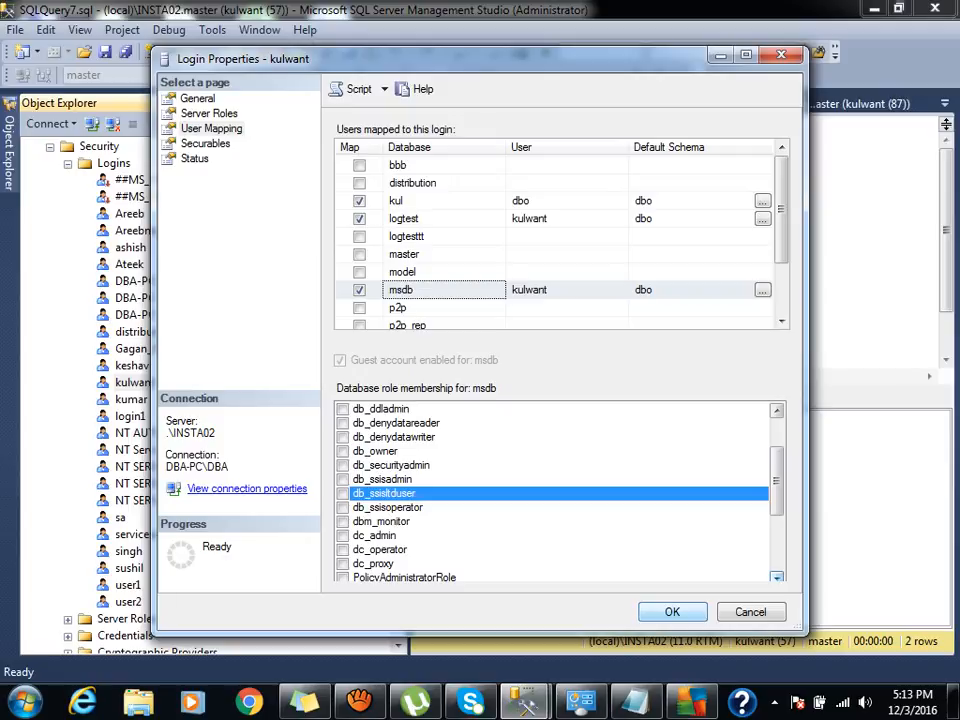
key("Return")
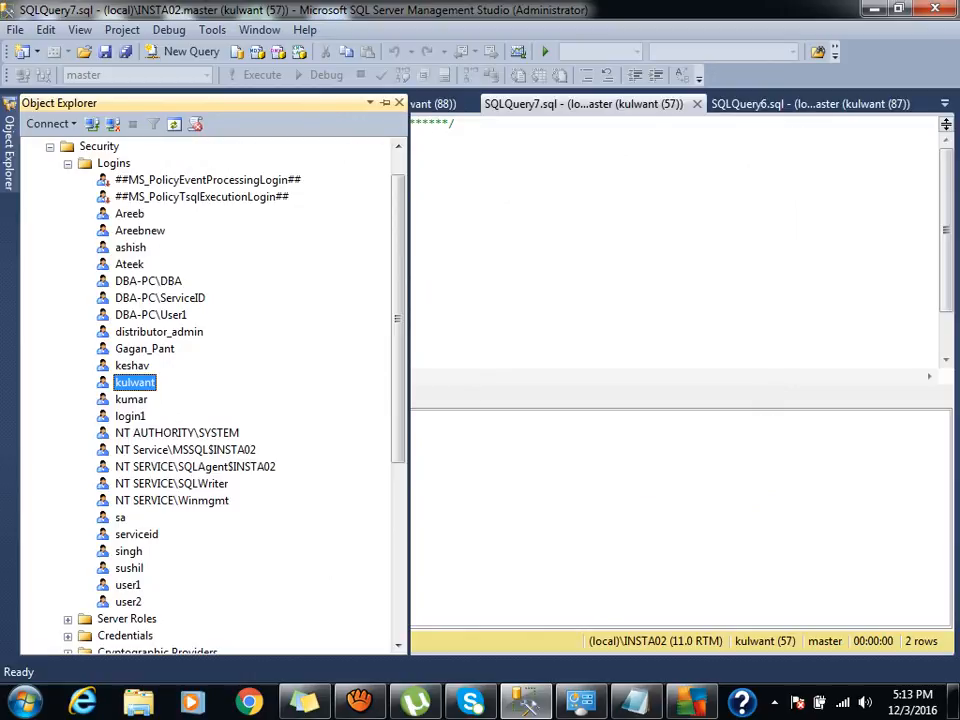
left_click_drag(398, 319, 398, 299)
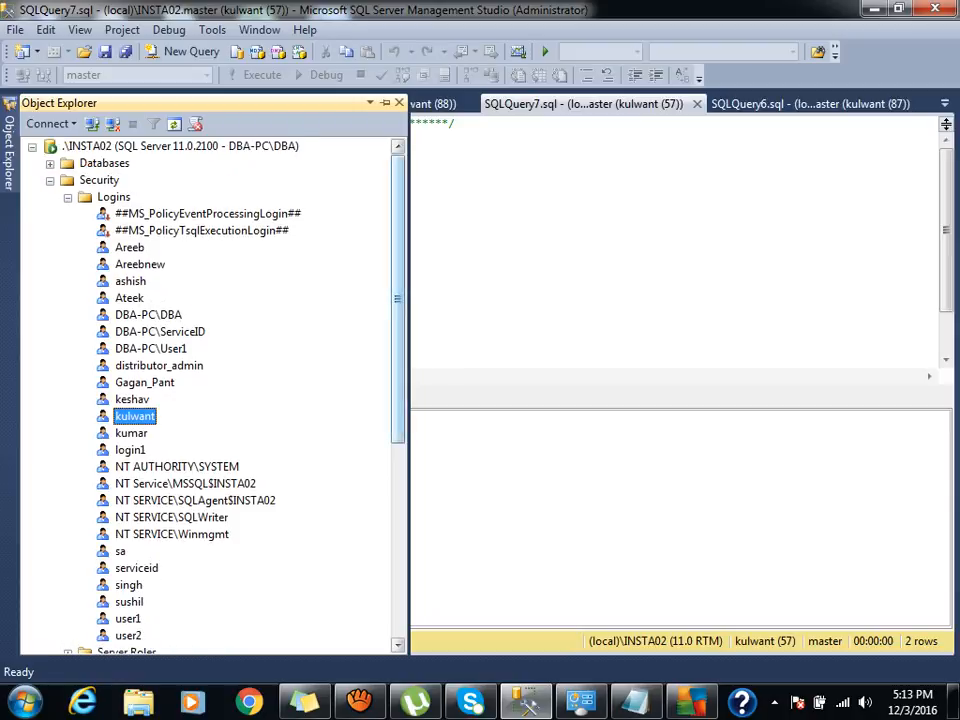